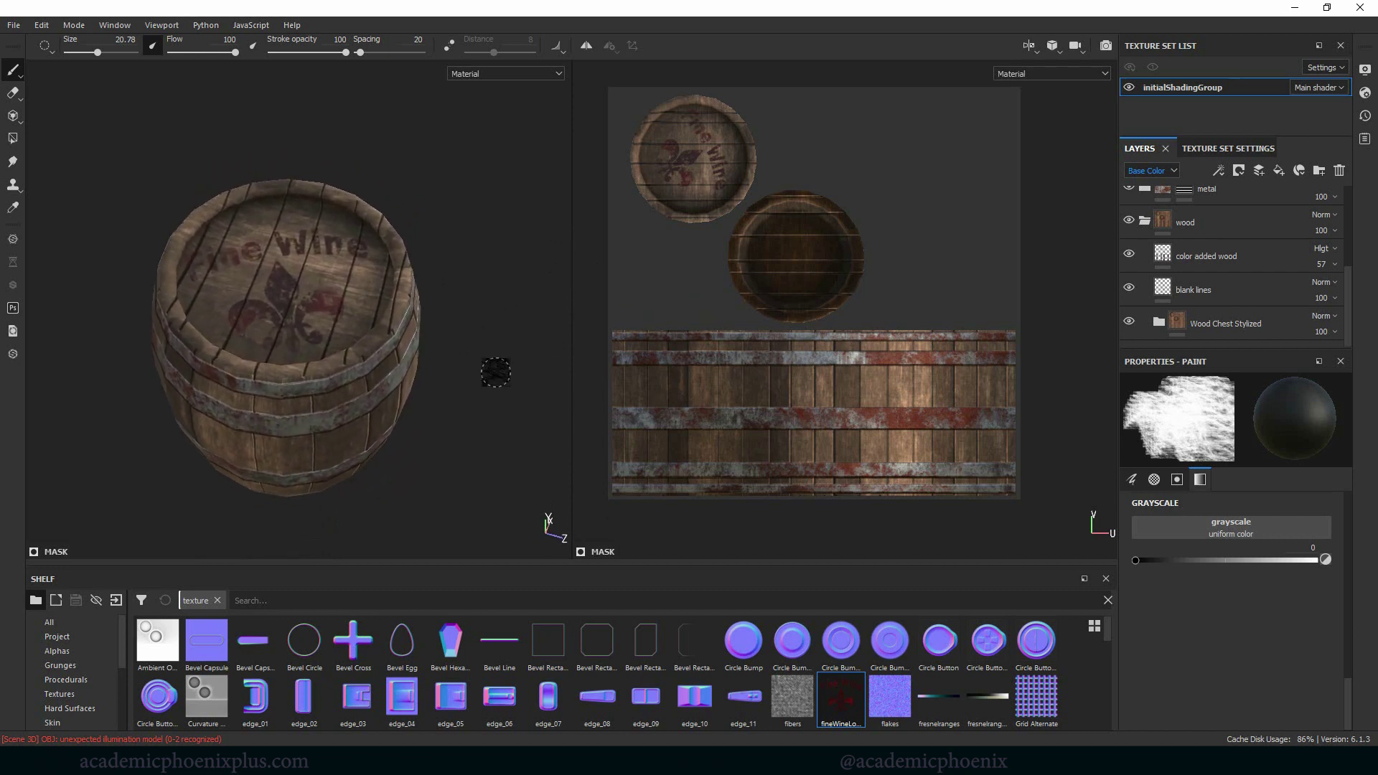
Step: Add a fill layer above the logo layer
{"action": "left_click_drag", "start_coordinate": [1348, 282], "coordinate": [1348, 200]}
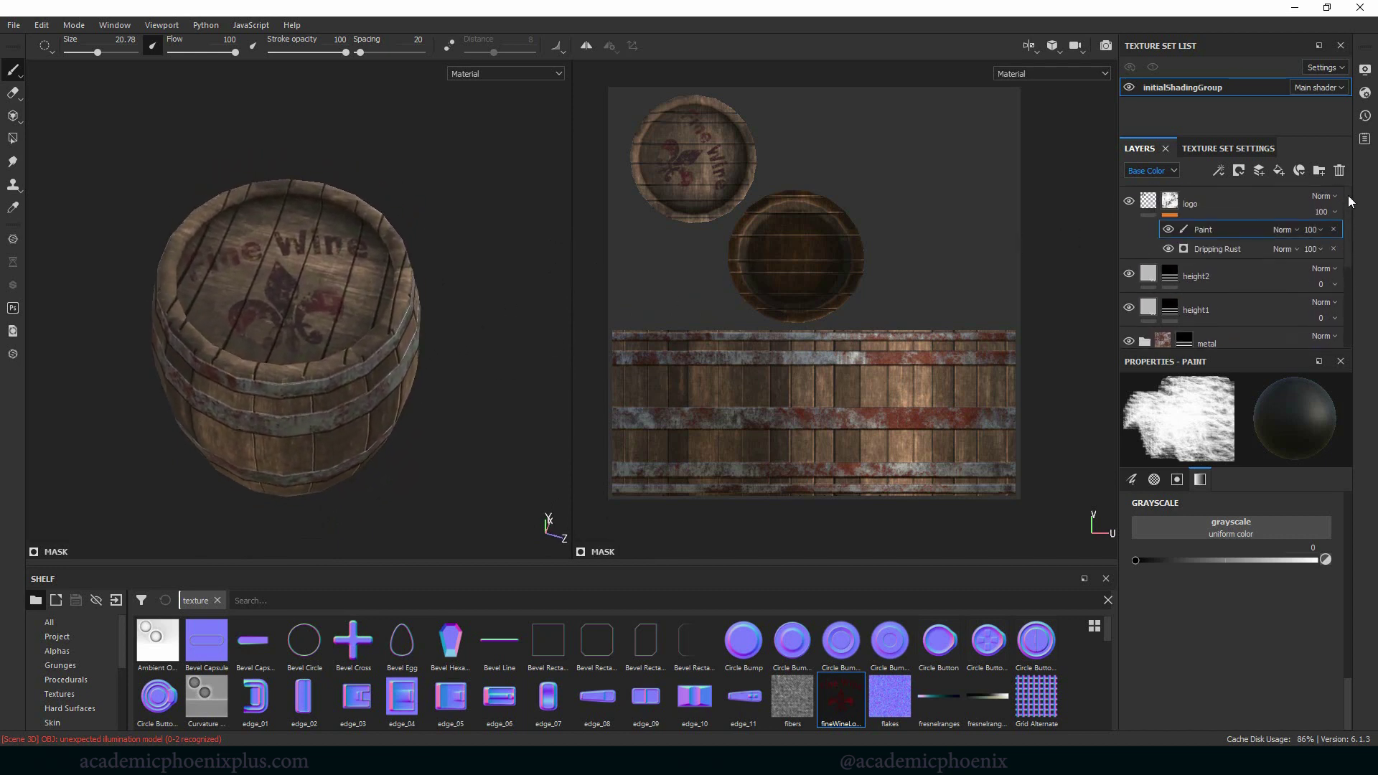
{"action": "scroll", "coordinate": [1328, 322], "scroll_direction": "down", "scroll_amount": 4}
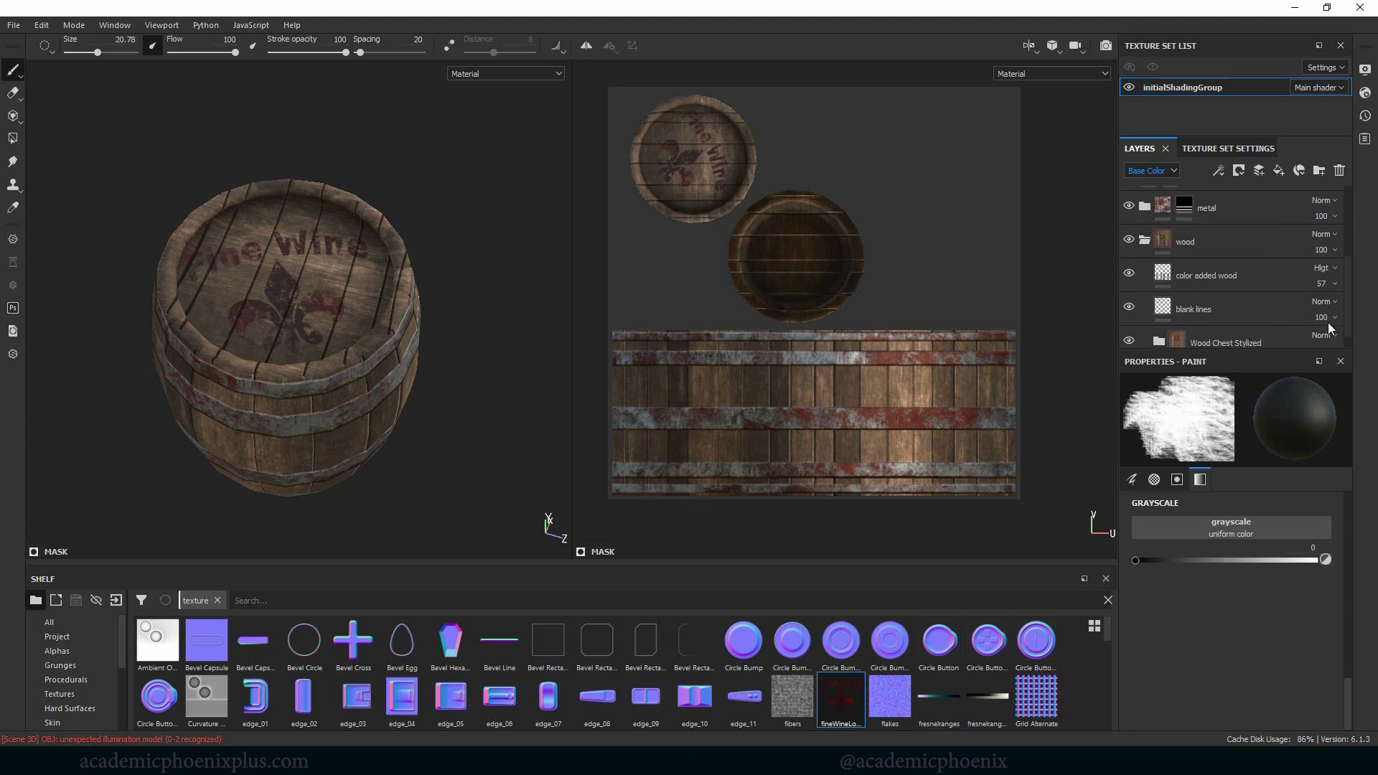
{"action": "scroll", "coordinate": [1340, 330], "scroll_direction": "up", "scroll_amount": 4}
{"action": "left_click", "coordinate": [1228, 197]}
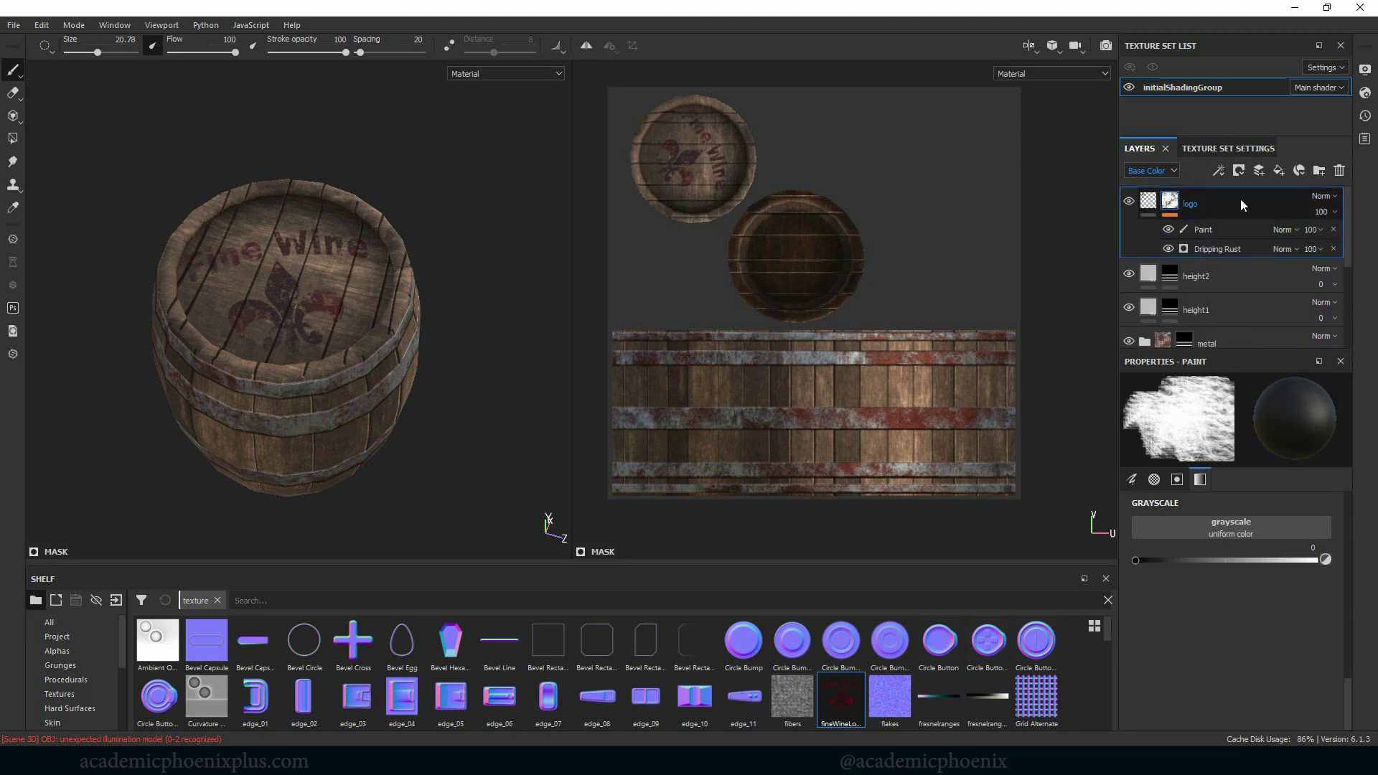
{"action": "left_click", "coordinate": [1278, 170]}
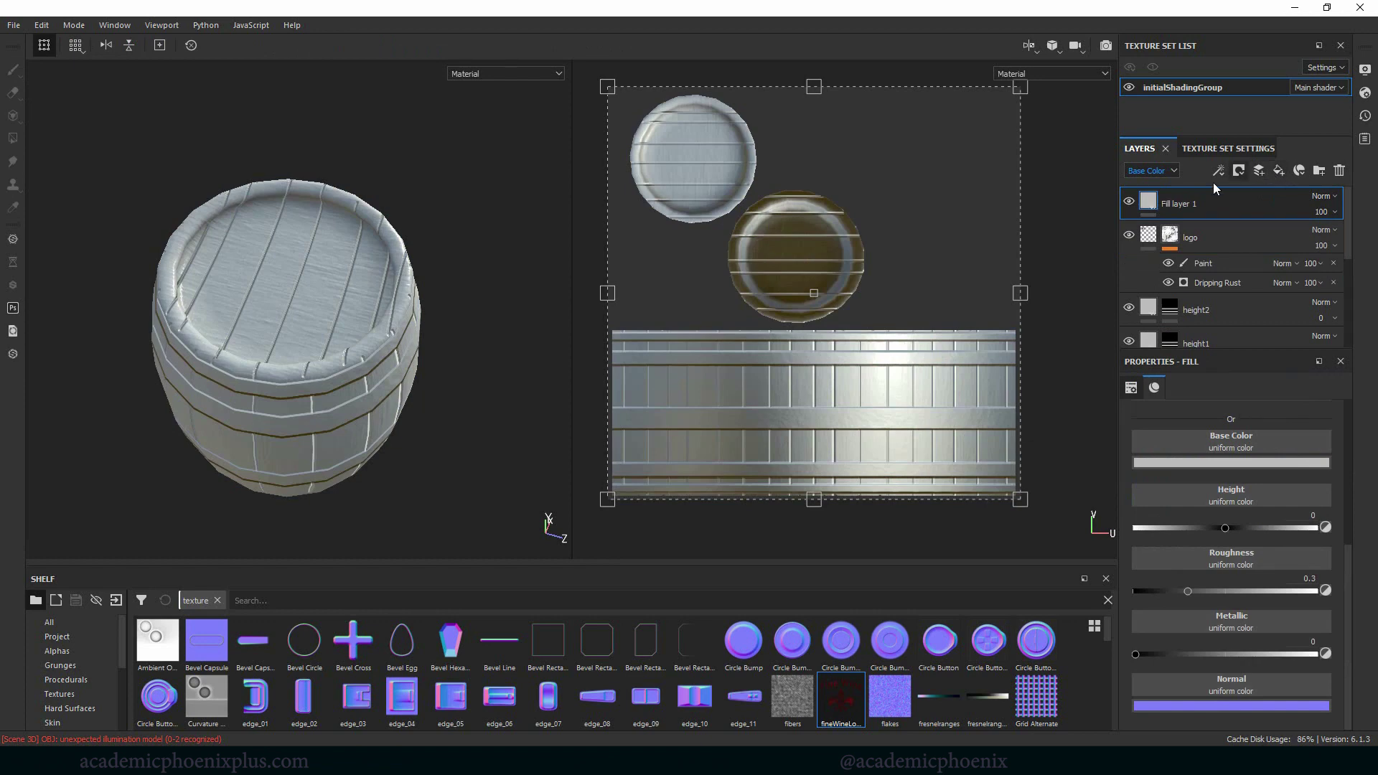
Step: Set the new fill layer's base color to a dark reddish brown and its roughness to 0.6265
{"action": "left_click", "coordinate": [1250, 463]}
{"action": "left_click", "coordinate": [1199, 568]}
{"action": "left_click_drag", "start_coordinate": [1187, 580], "coordinate": [1211, 591]}
{"action": "left_click_drag", "start_coordinate": [440, 470], "coordinate": [441, 306], "text": "alt"}
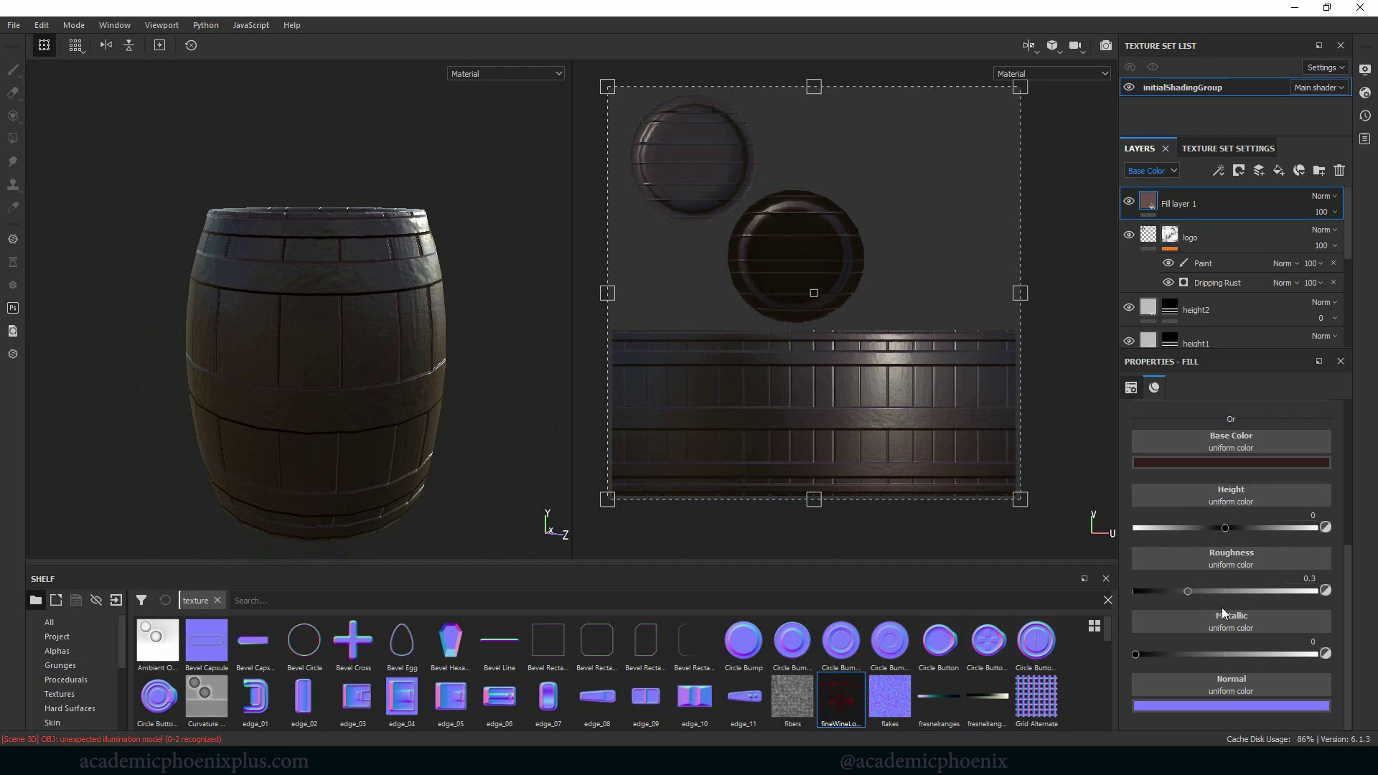
{"action": "left_click_drag", "start_coordinate": [1196, 590], "coordinate": [1250, 590]}
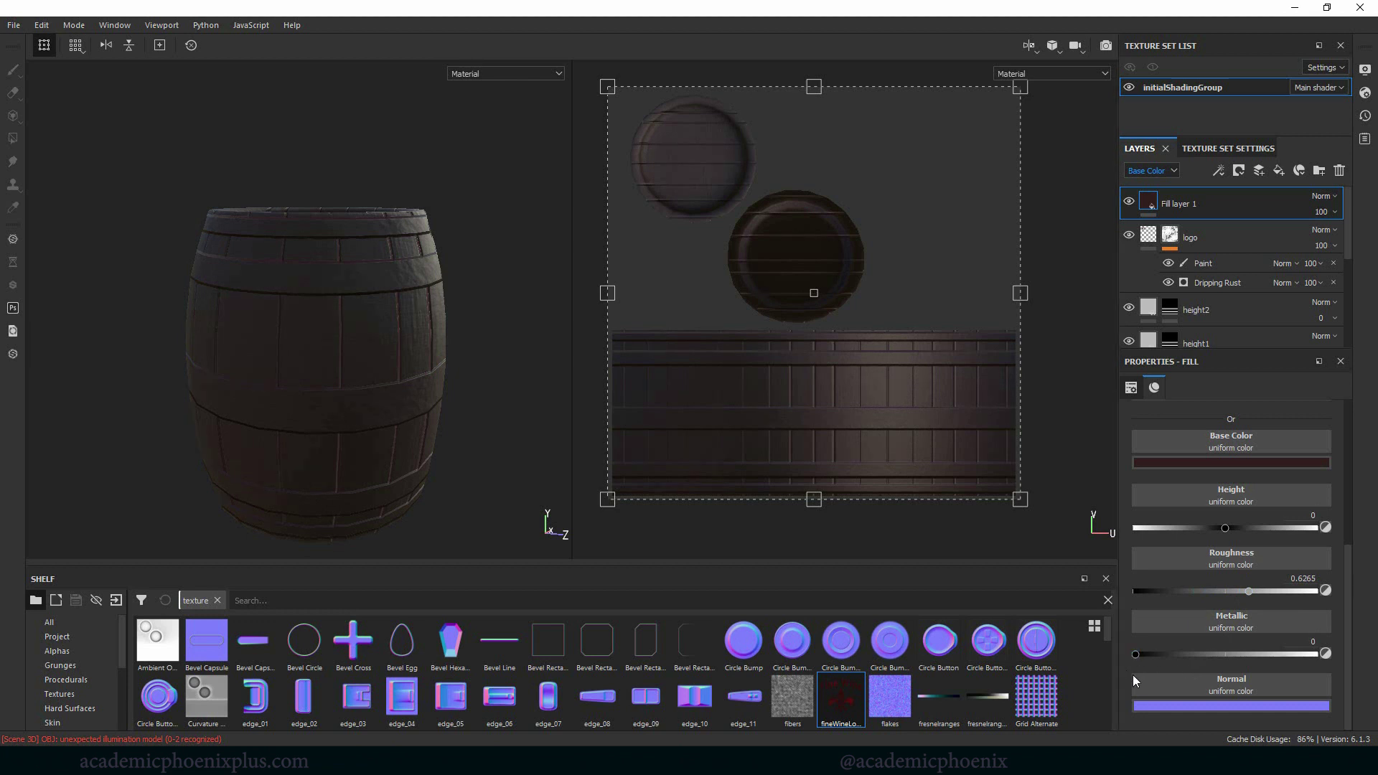
Step: Limit the fill layer to the color, rough and metal channels, with roughness 0.7821 and metallic 0
{"action": "left_click_drag", "start_coordinate": [1349, 680], "coordinate": [1344, 574]}
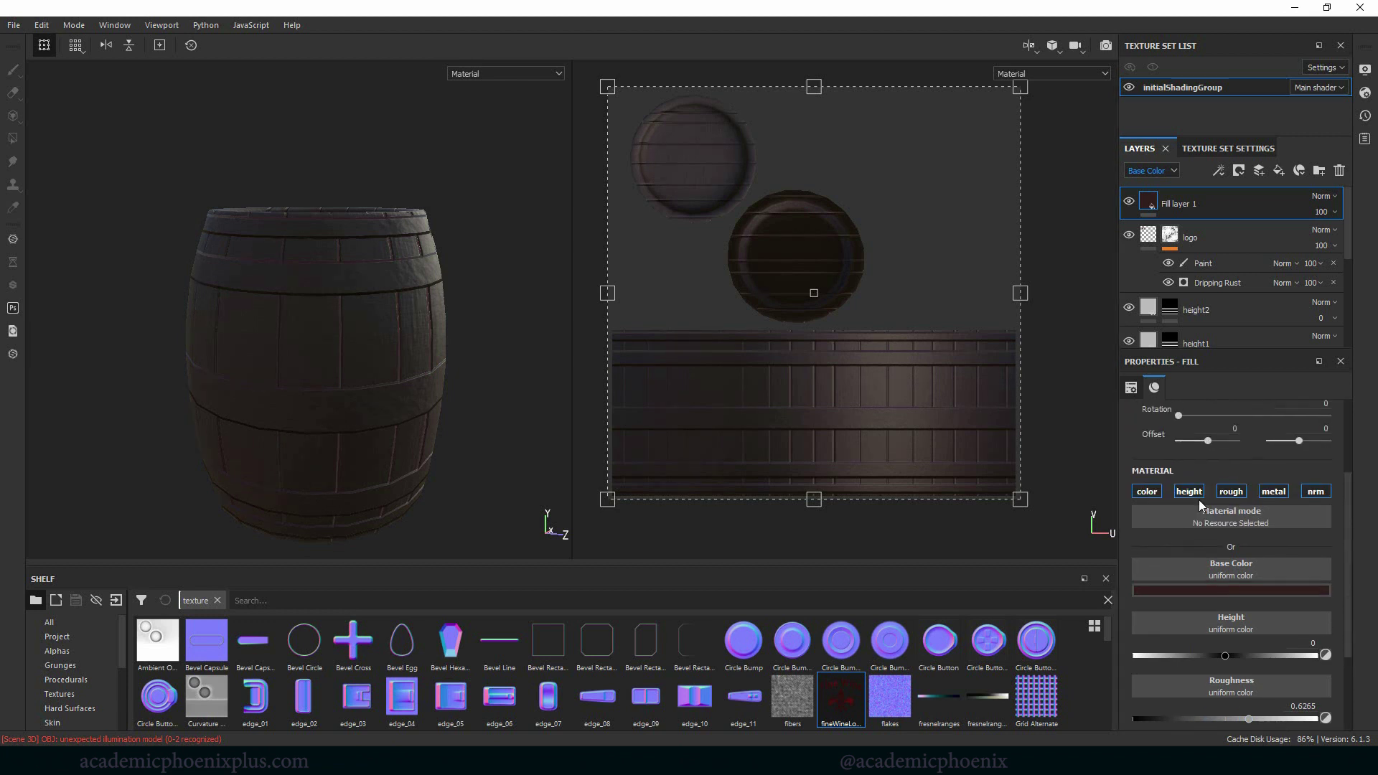
{"action": "left_click", "coordinate": [1189, 491]}
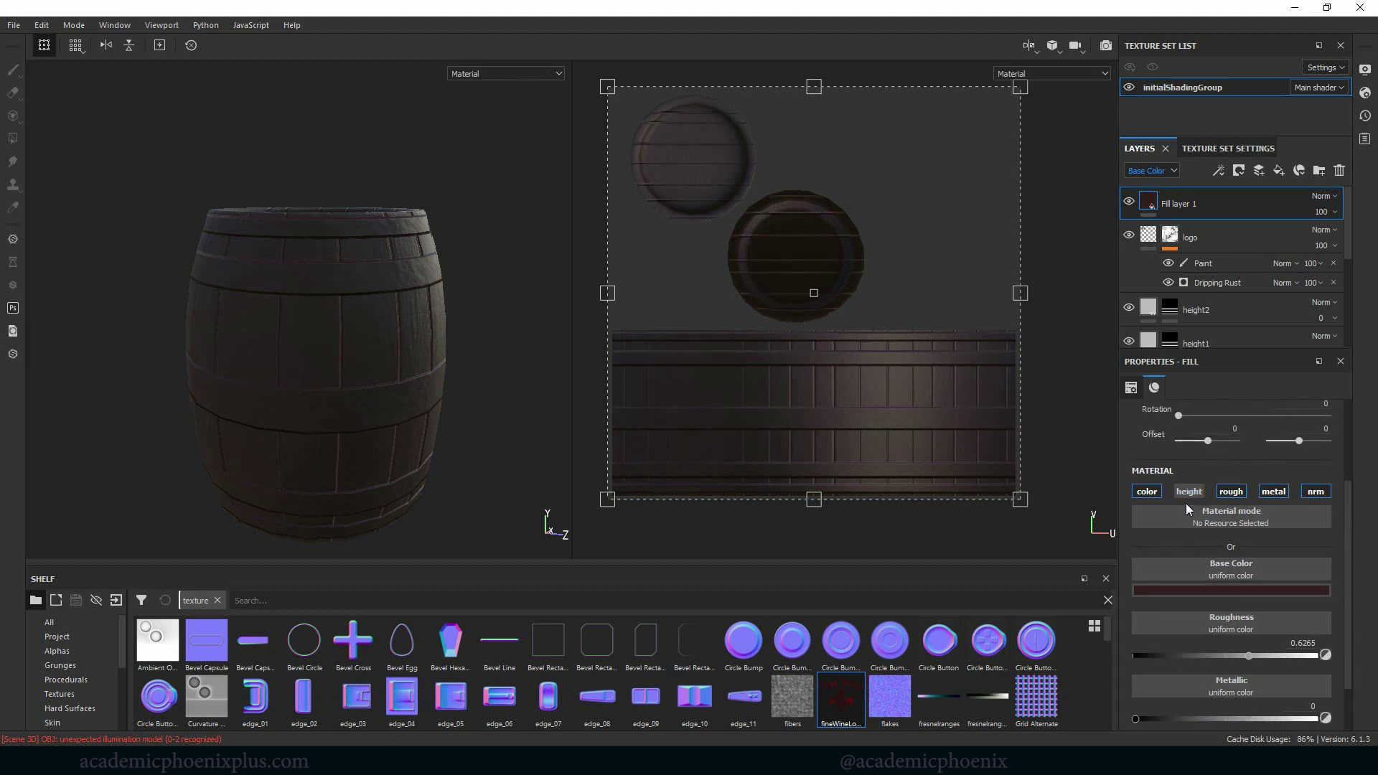
{"action": "left_click", "coordinate": [1272, 493]}
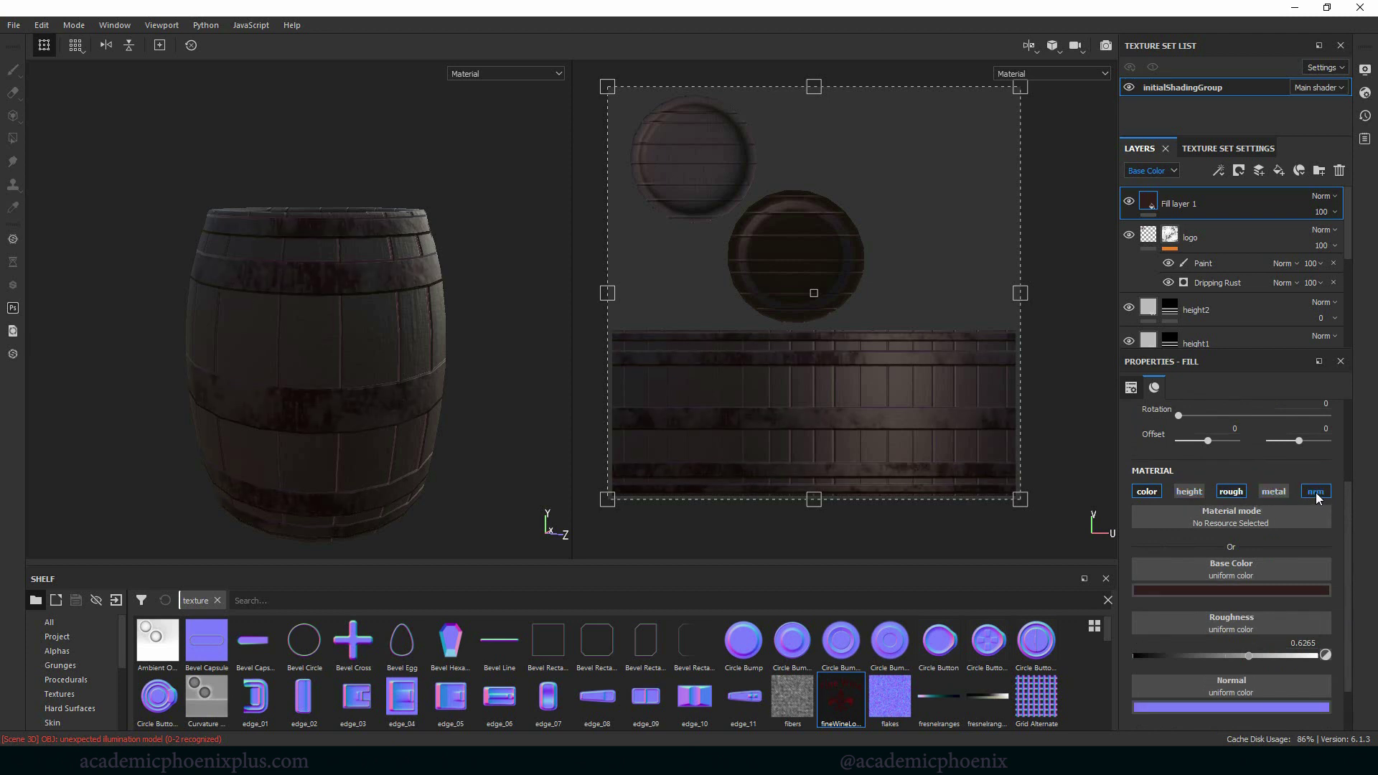
{"action": "left_click", "coordinate": [1315, 492]}
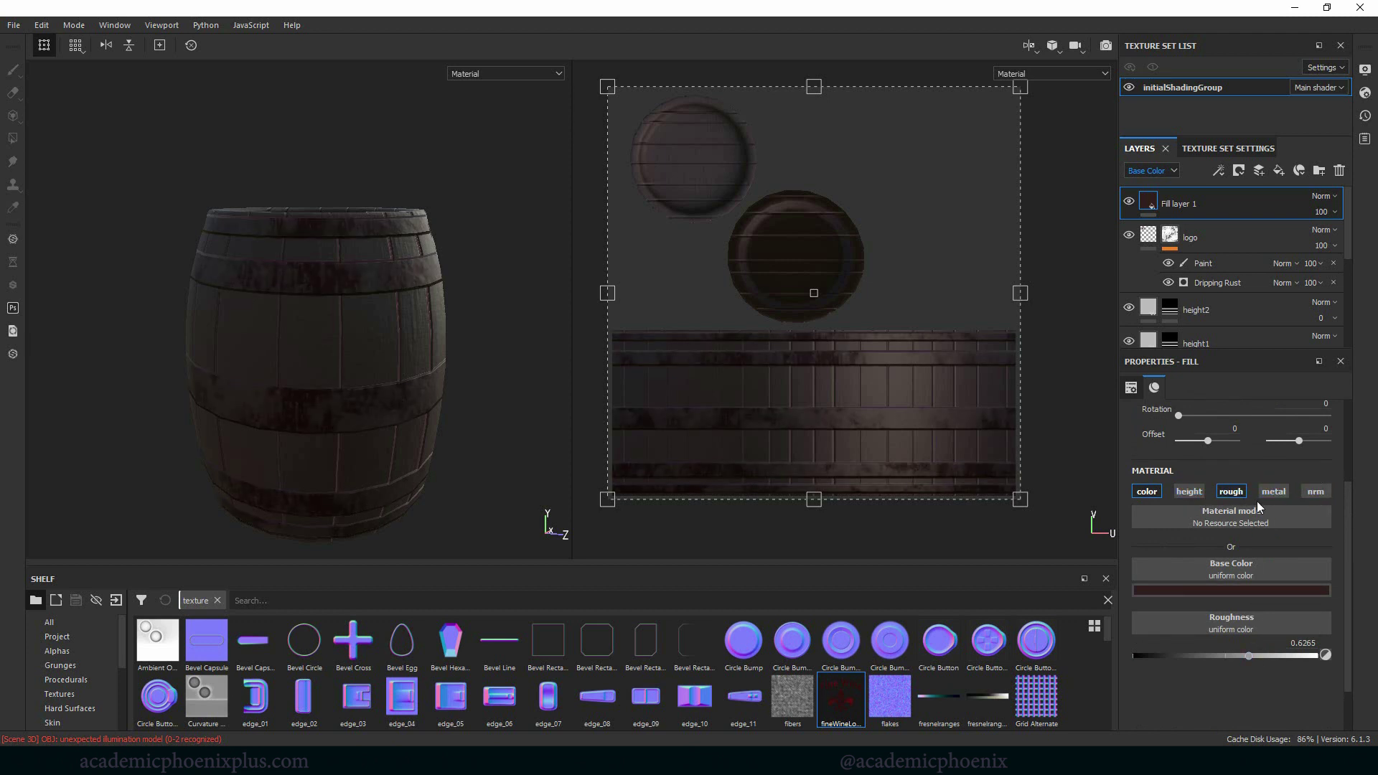
{"action": "left_click_drag", "start_coordinate": [1249, 655], "coordinate": [1277, 658]}
{"action": "left_click", "coordinate": [1274, 492]}
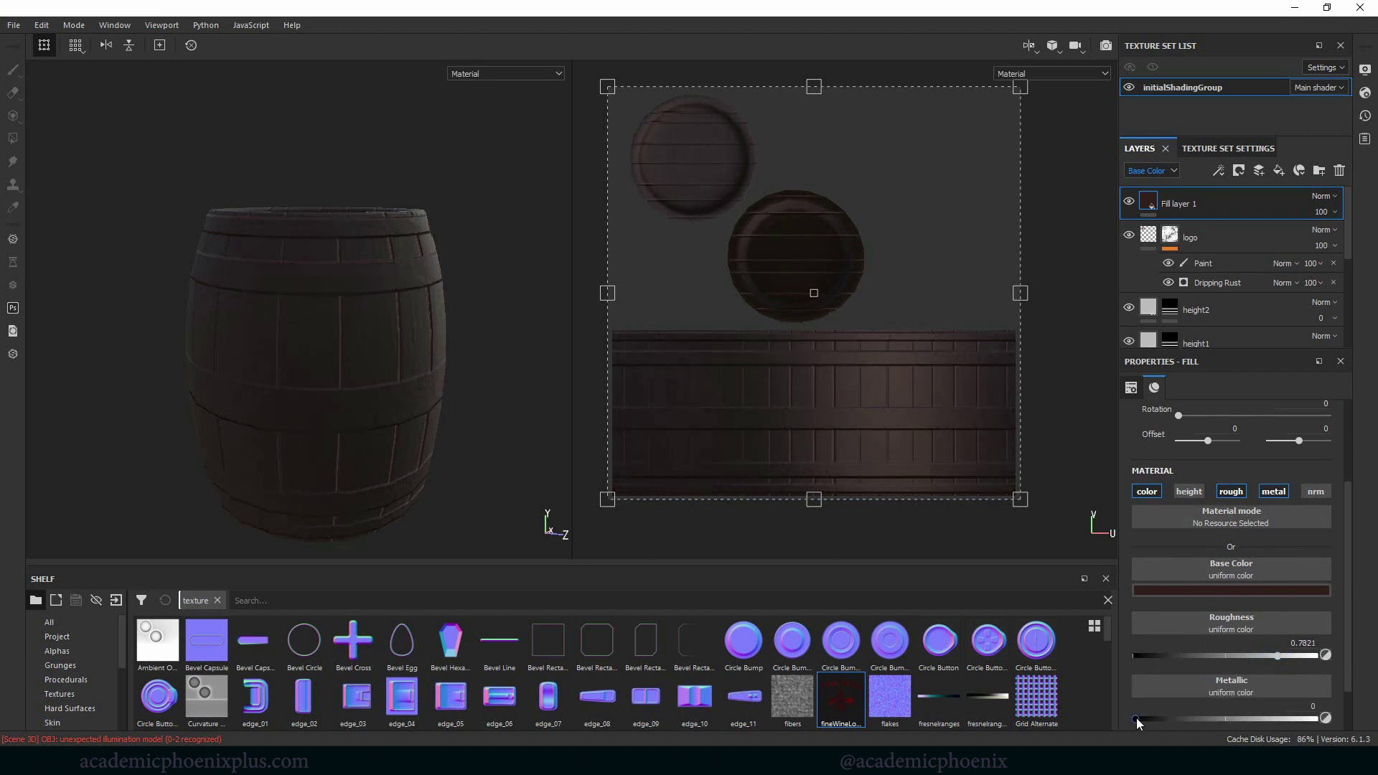
{"action": "mouse_move", "coordinate": [1137, 719]}
{"action": "left_mouse_down"}
{"action": "mouse_move", "coordinate": [1212, 718]}
{"action": "mouse_move", "coordinate": [1106, 722]}
{"action": "left_mouse_up"}
Step: Darken the fill layer's base color to a near-black brown and rename the layer drip
{"action": "left_click", "coordinate": [1255, 591]}
{"action": "left_click_drag", "start_coordinate": [1210, 716], "coordinate": [1196, 721]}
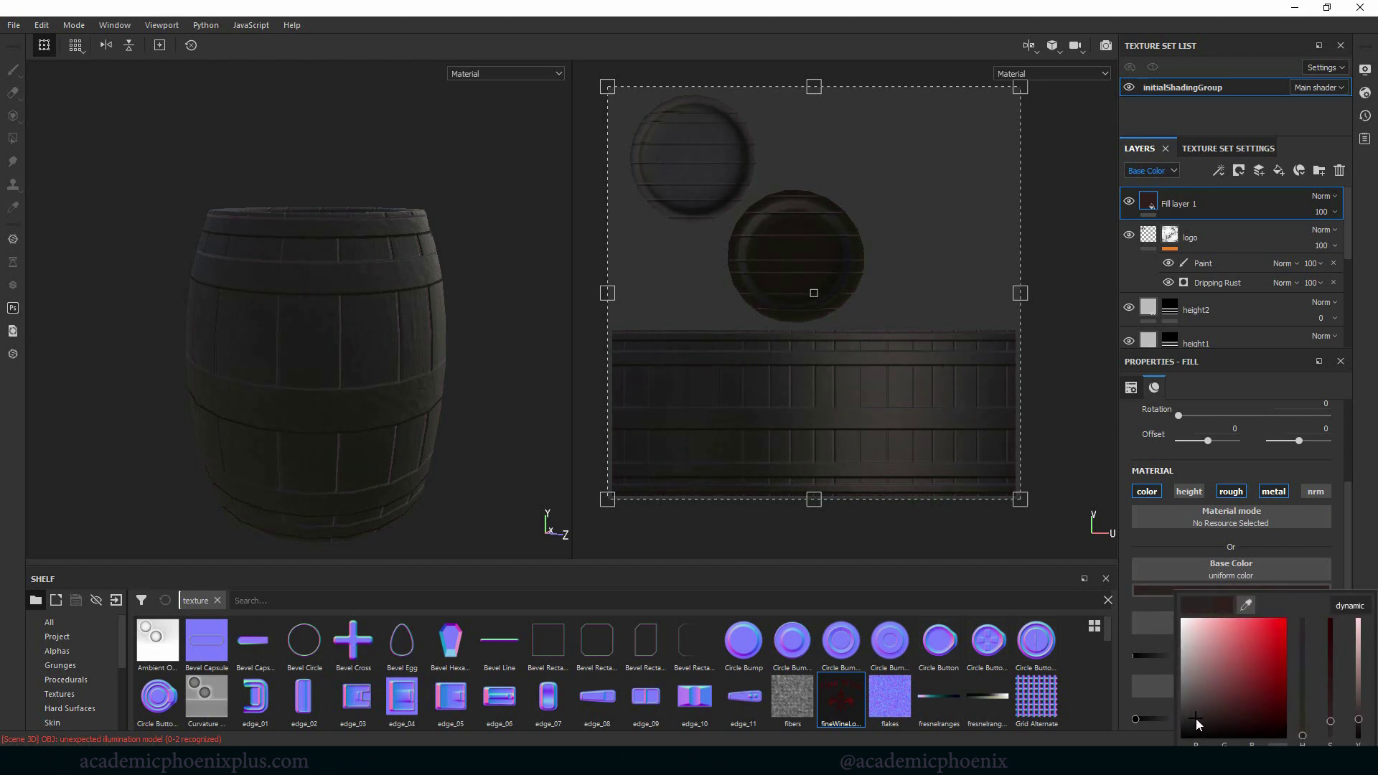
{"action": "left_click", "coordinate": [1366, 523]}
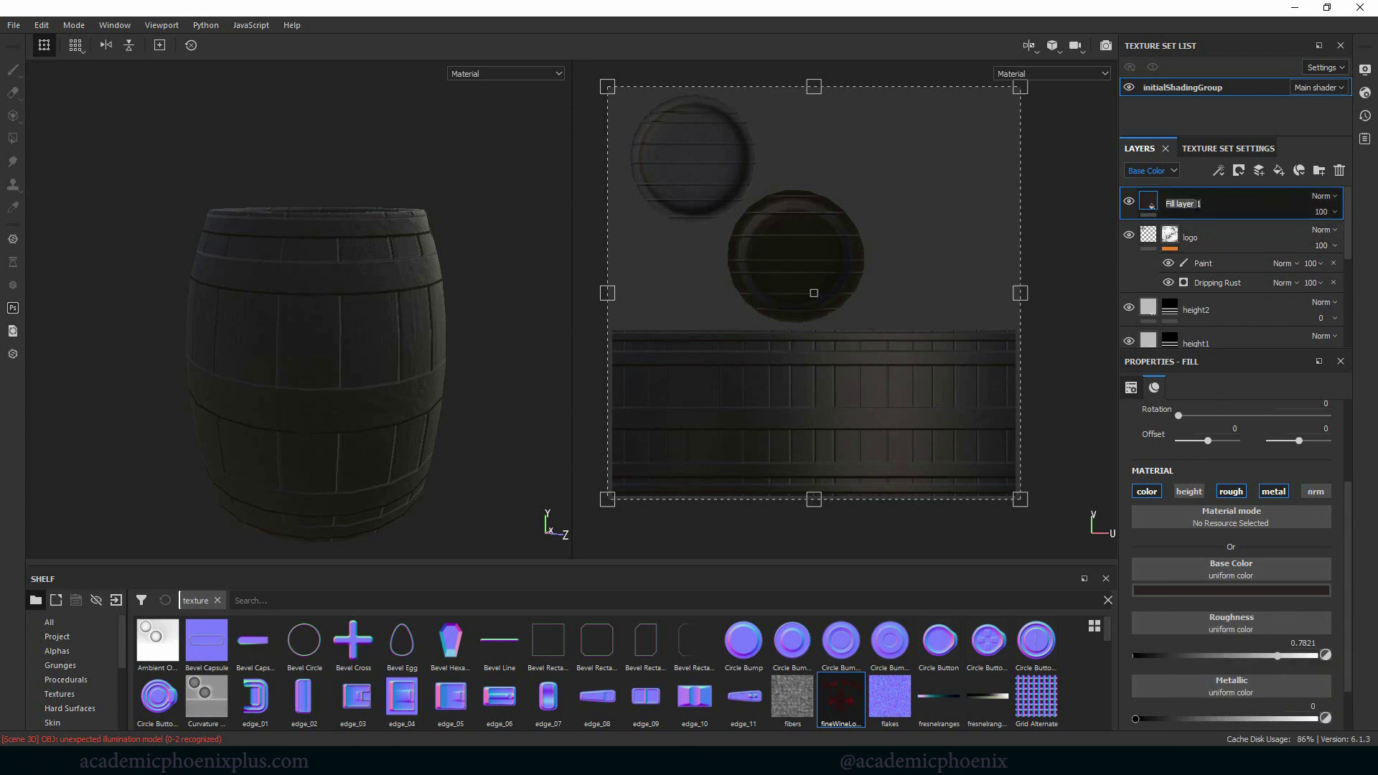
{"action": "key", "text": "Return"}
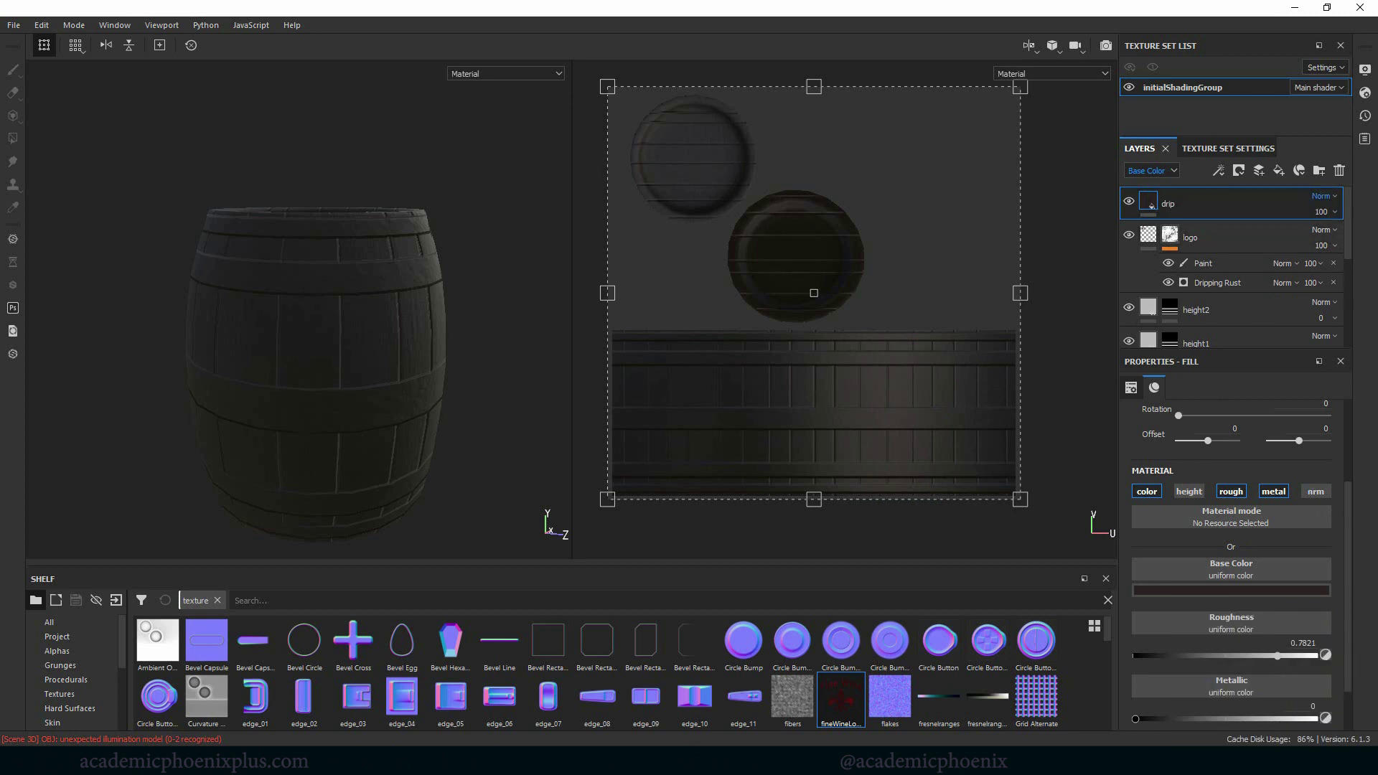
Step: Move the drip layer between the metal and wood folders and add a black mask to it
{"action": "left_click_drag", "start_coordinate": [1203, 201], "coordinate": [1201, 299]}
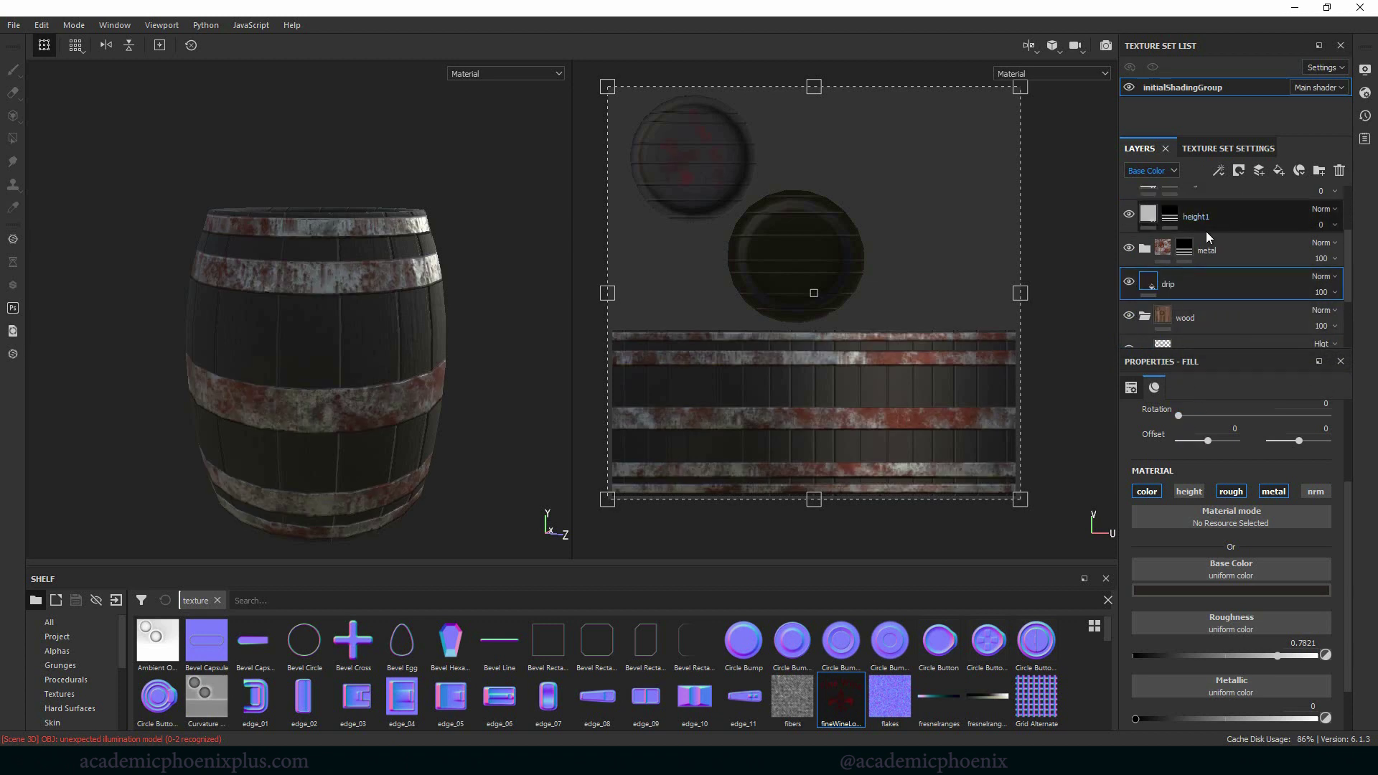
{"action": "right_click", "coordinate": [1146, 286]}
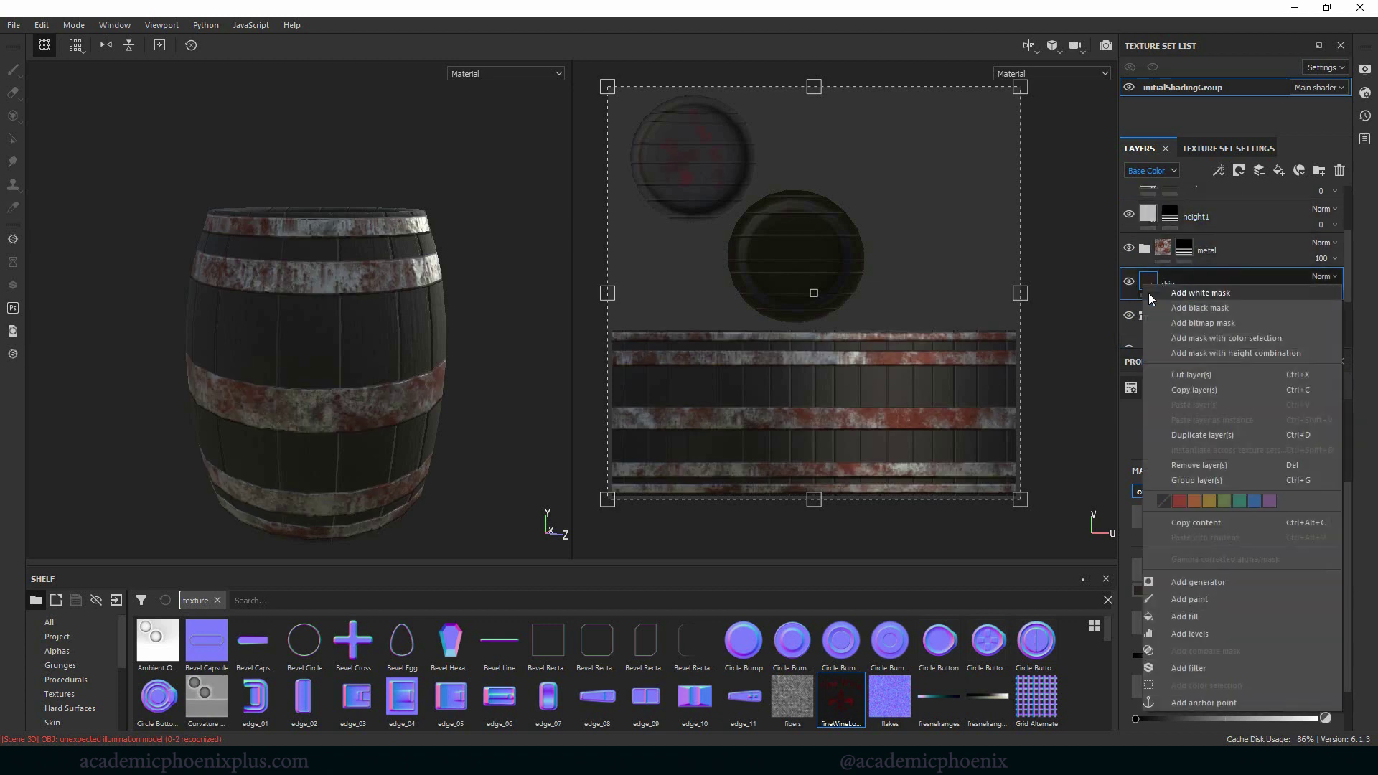
{"action": "left_click", "coordinate": [1206, 309]}
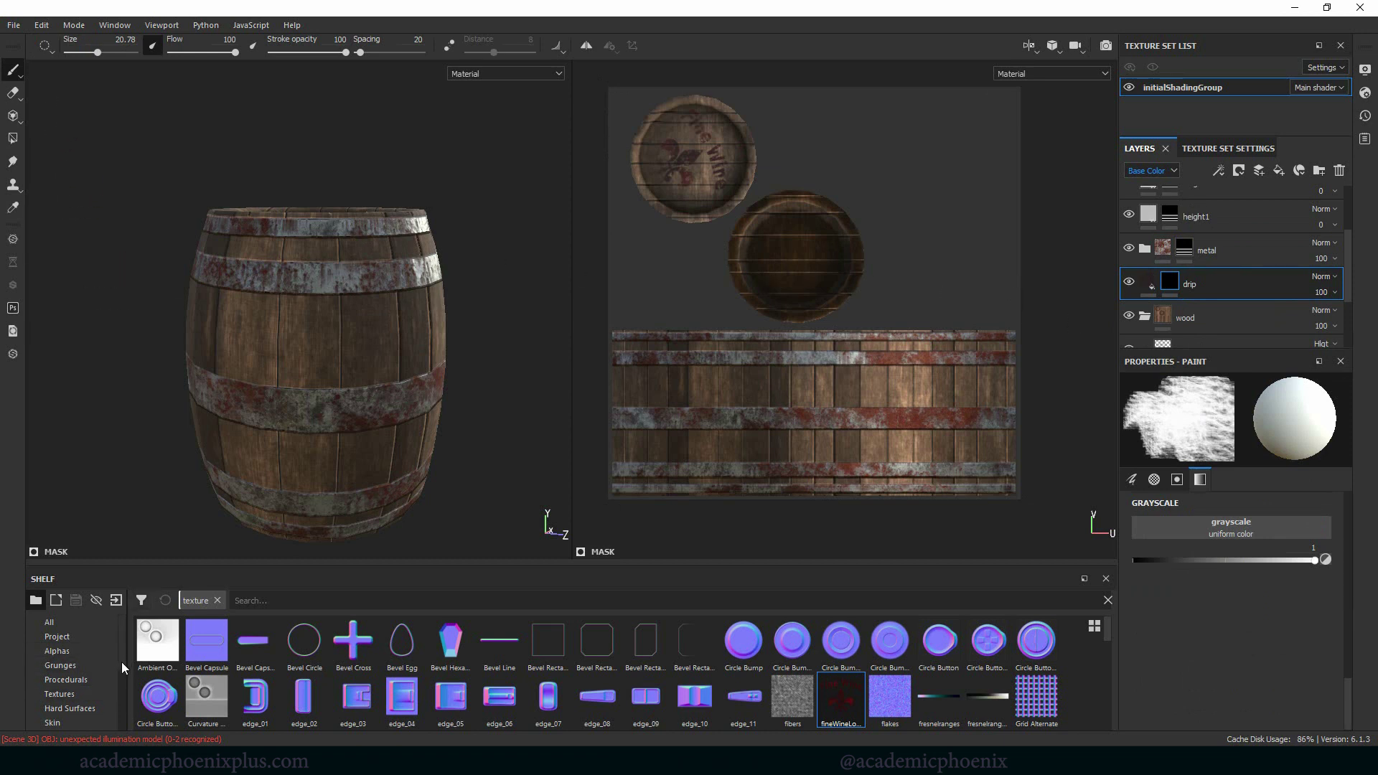
Step: Choose the Leaks particle brush for painting on the drip layer's mask
{"action": "scroll", "coordinate": [121, 668], "scroll_direction": "down", "scroll_amount": 5}
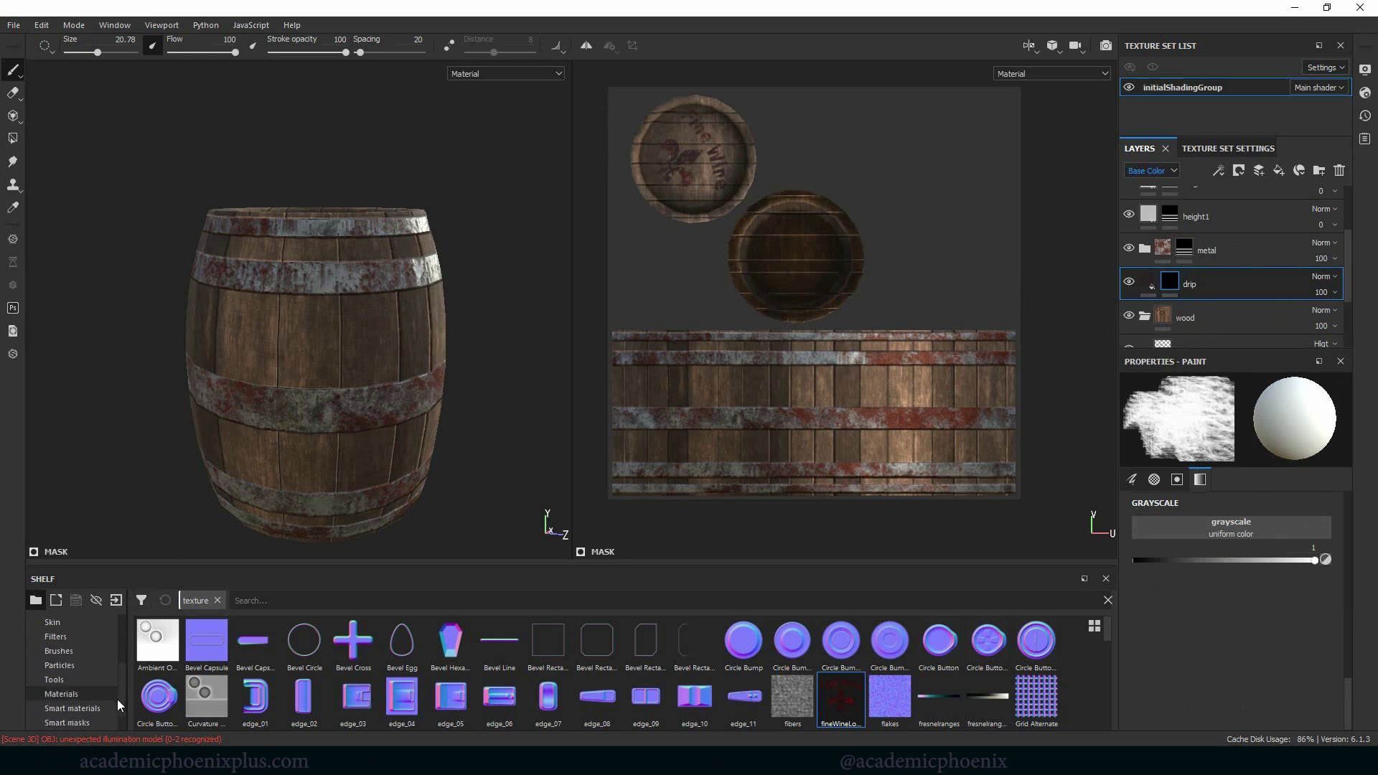
{"action": "left_click", "coordinate": [84, 666]}
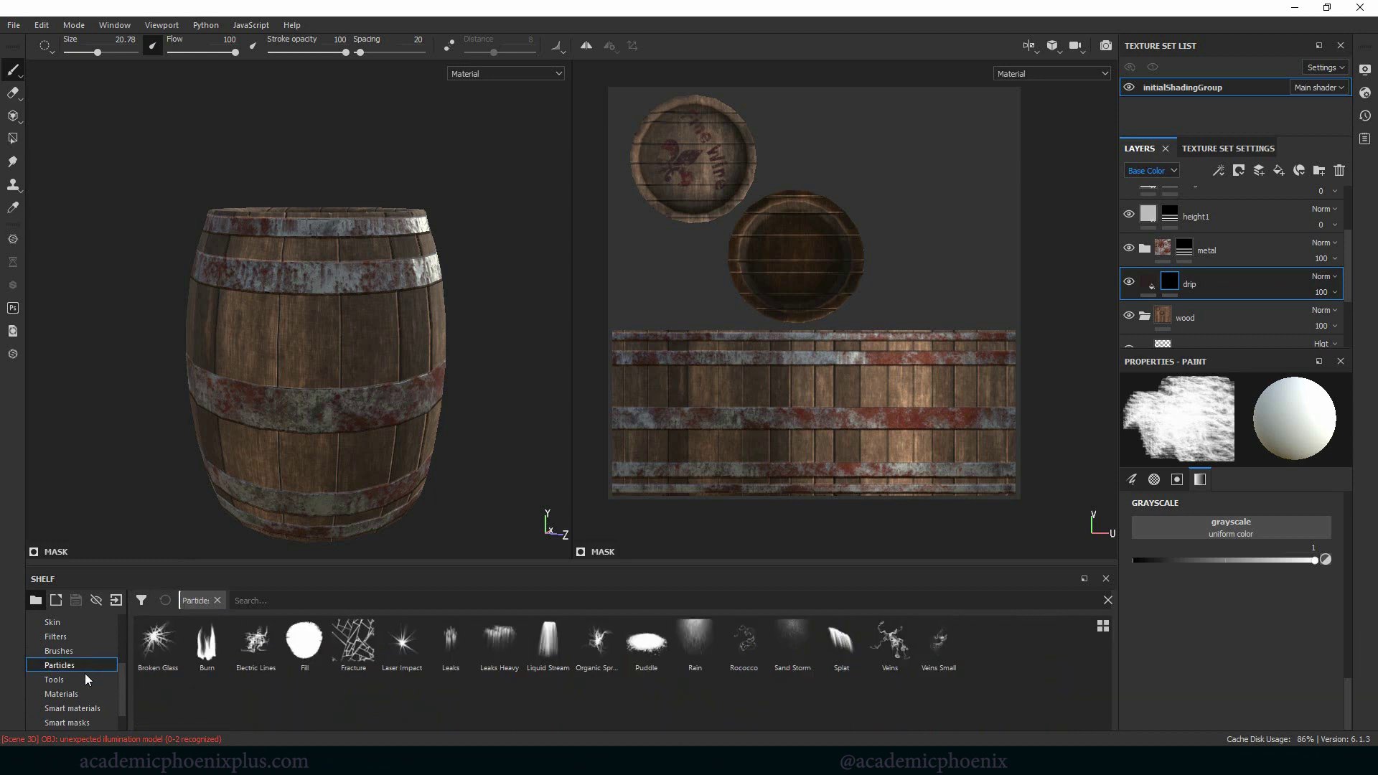
{"action": "left_click", "coordinate": [451, 643]}
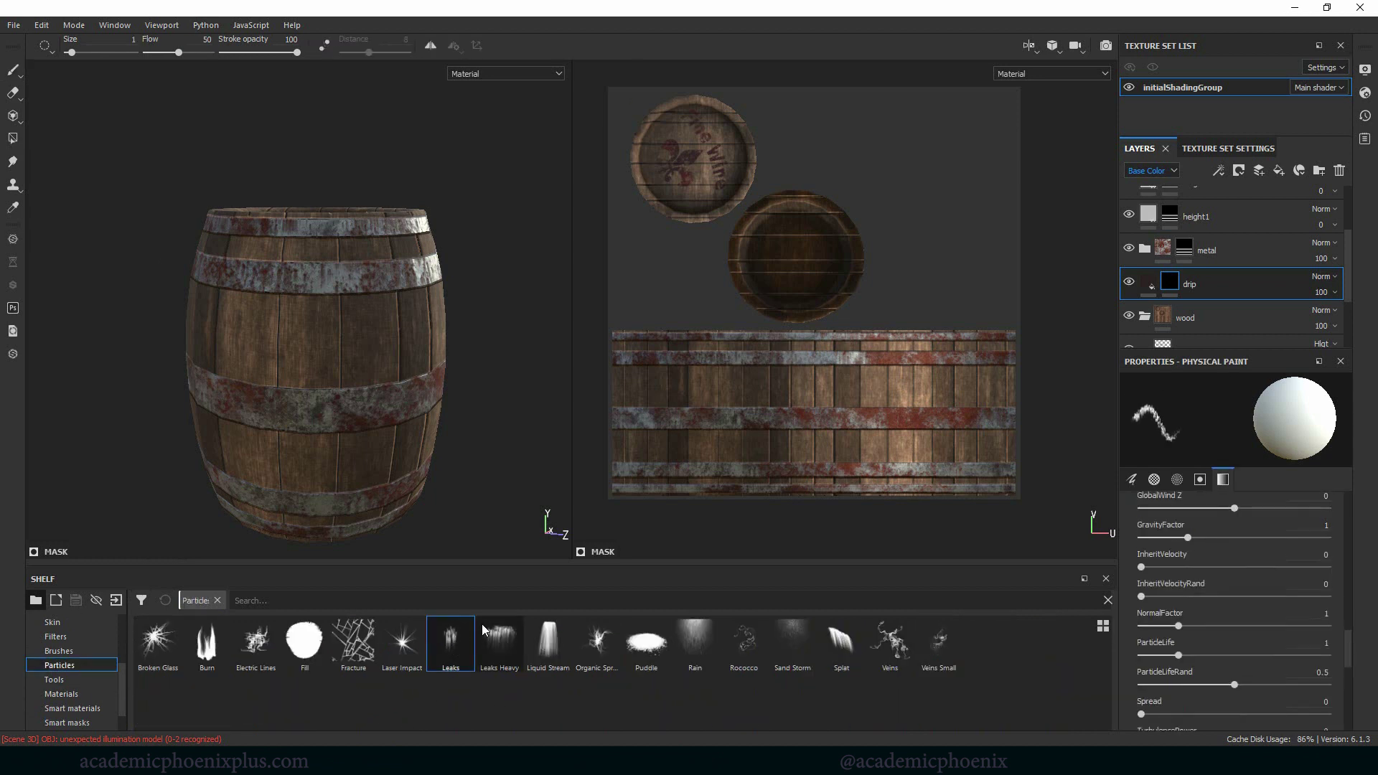
Step: Set the Leaks brush's physics to SpawnRateFactor 1.67, SpawnSpread 0.76 and dt 0.017
{"action": "scroll", "coordinate": [541, 299], "scroll_direction": "up", "scroll_amount": 6}
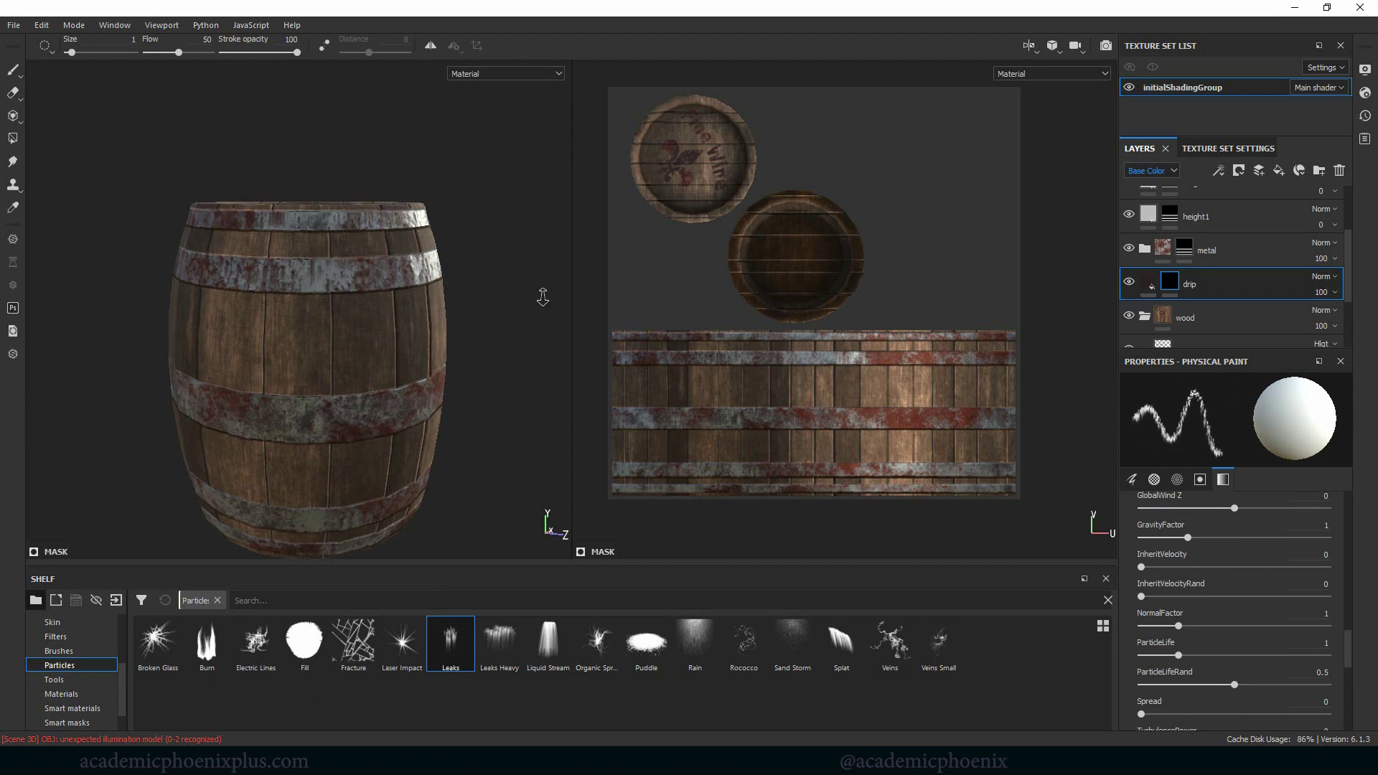
{"action": "scroll", "coordinate": [1335, 632], "scroll_direction": "up", "scroll_amount": 5}
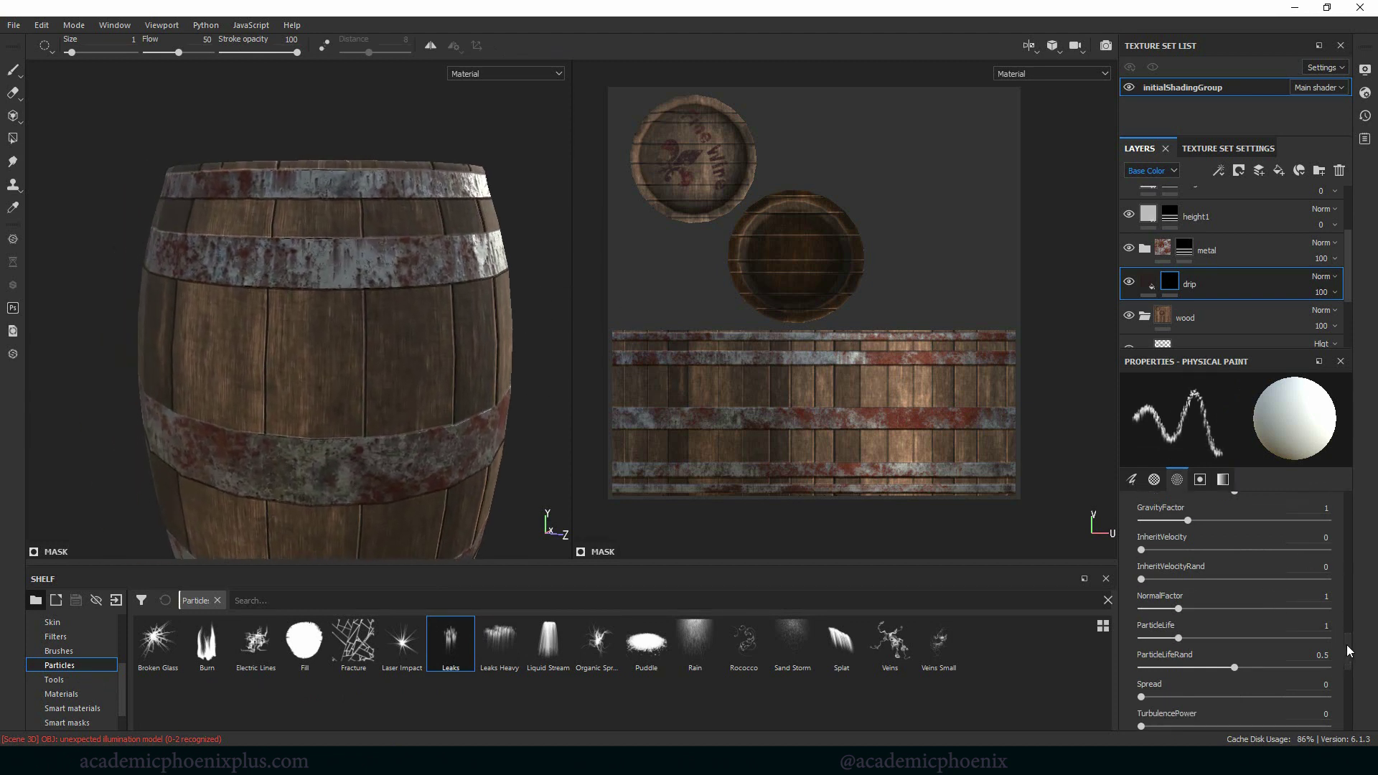
{"action": "mouse_move", "coordinate": [1353, 597]}
{"action": "left_mouse_down"}
{"action": "mouse_move", "coordinate": [1353, 562]}
{"action": "mouse_move", "coordinate": [1354, 577]}
{"action": "left_mouse_up"}
{"action": "left_click_drag", "start_coordinate": [1173, 614], "coordinate": [1167, 615]}
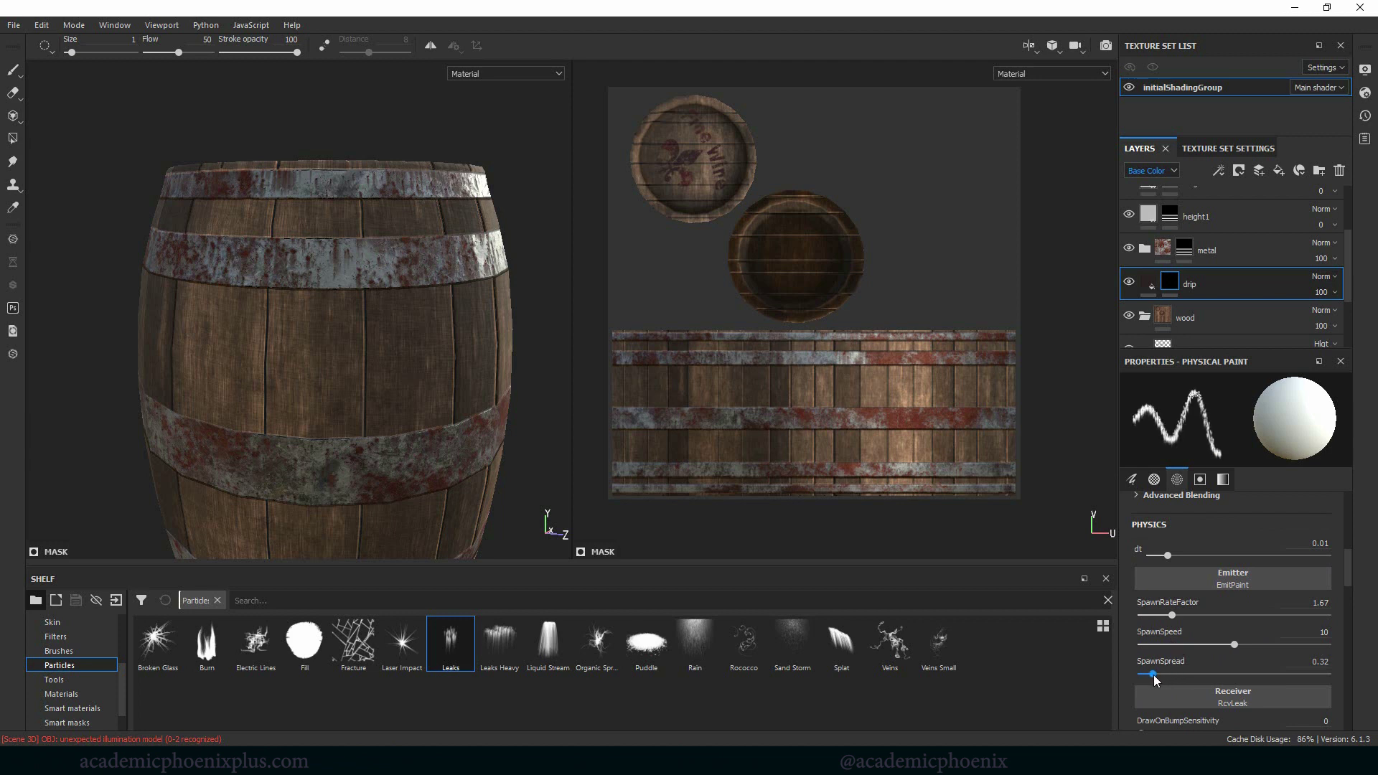
{"action": "left_click_drag", "start_coordinate": [1152, 674], "coordinate": [1169, 674]}
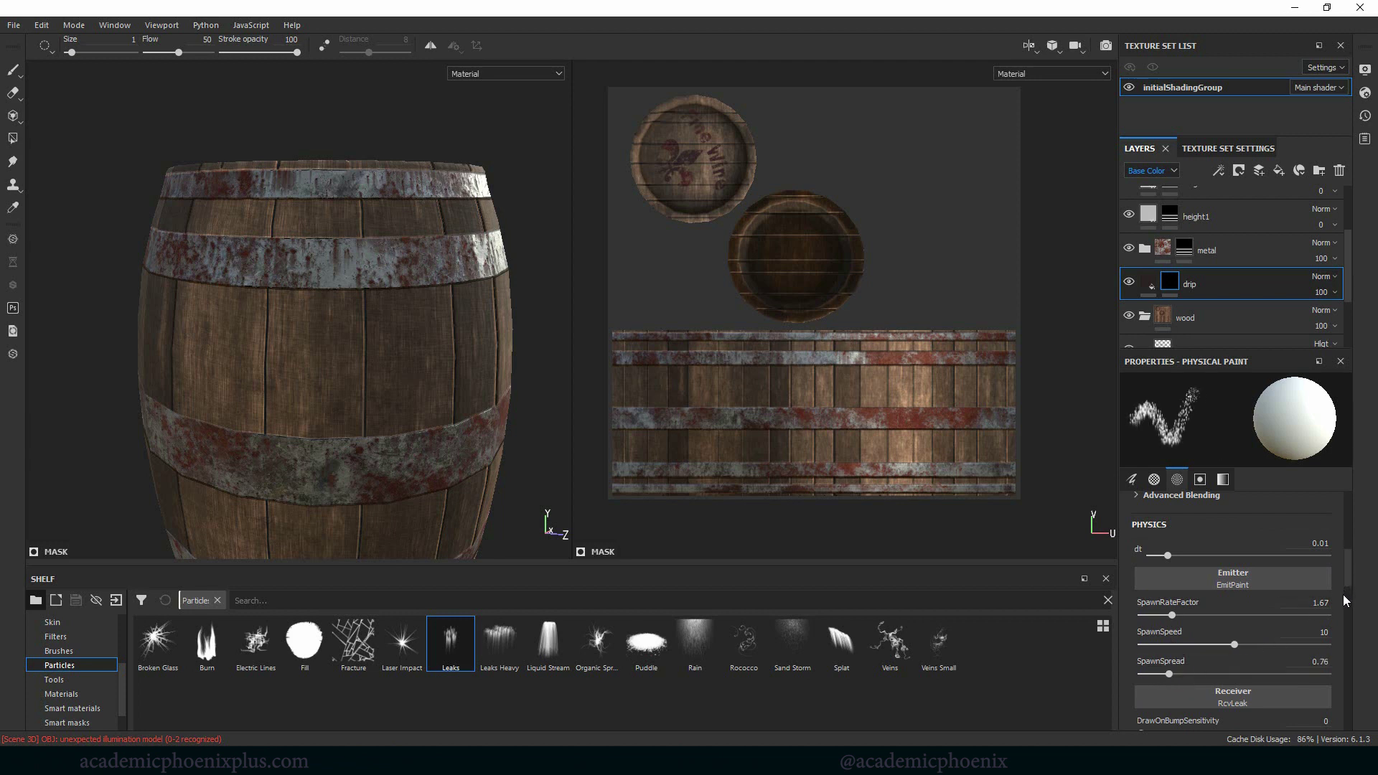
{"action": "mouse_move", "coordinate": [1352, 581]}
{"action": "left_mouse_down"}
{"action": "mouse_move", "coordinate": [1342, 683]}
{"action": "mouse_move", "coordinate": [1342, 538]}
{"action": "left_mouse_up"}
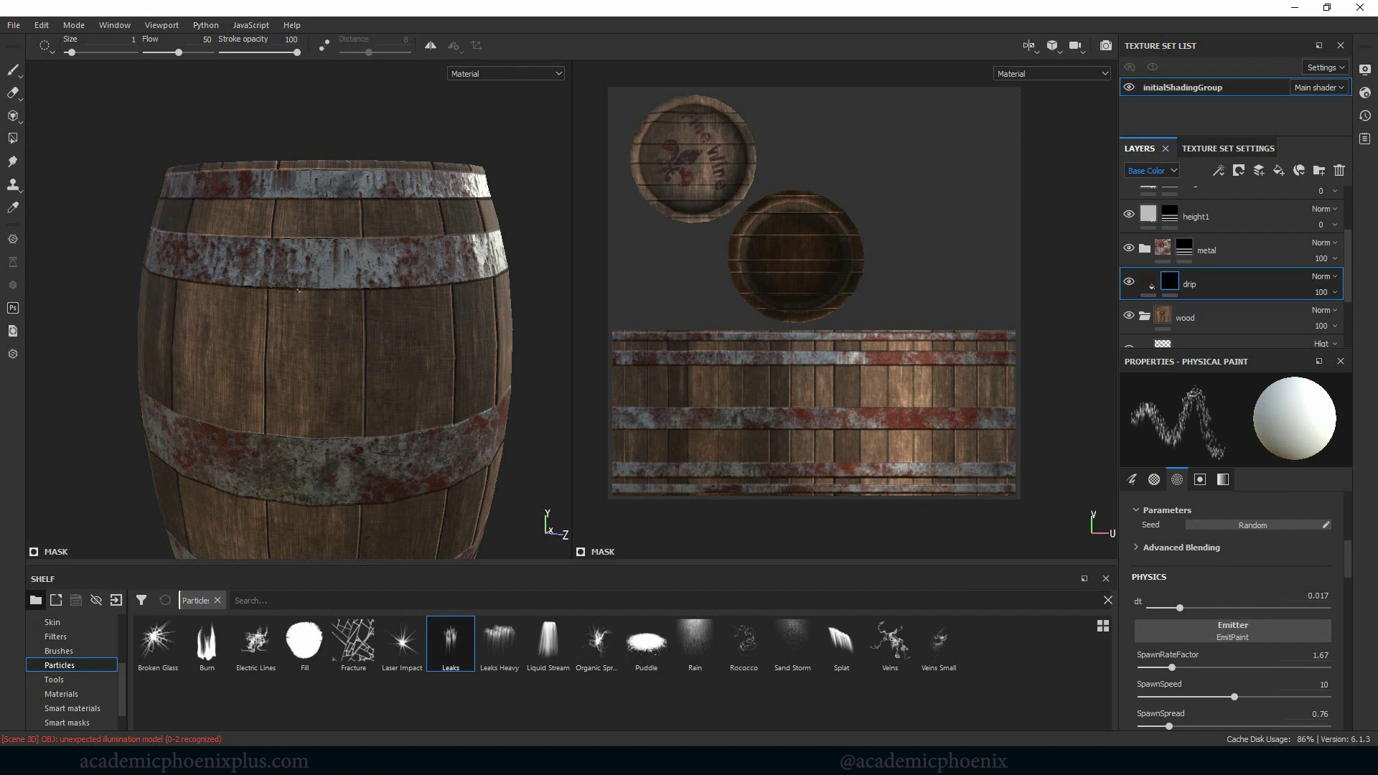
Step: Paint leak particles on the drip mask along the lower edge of the barrel's wide upper metal band, working around the barrel
{"action": "left_click_drag", "start_coordinate": [299, 290], "coordinate": [427, 298]}
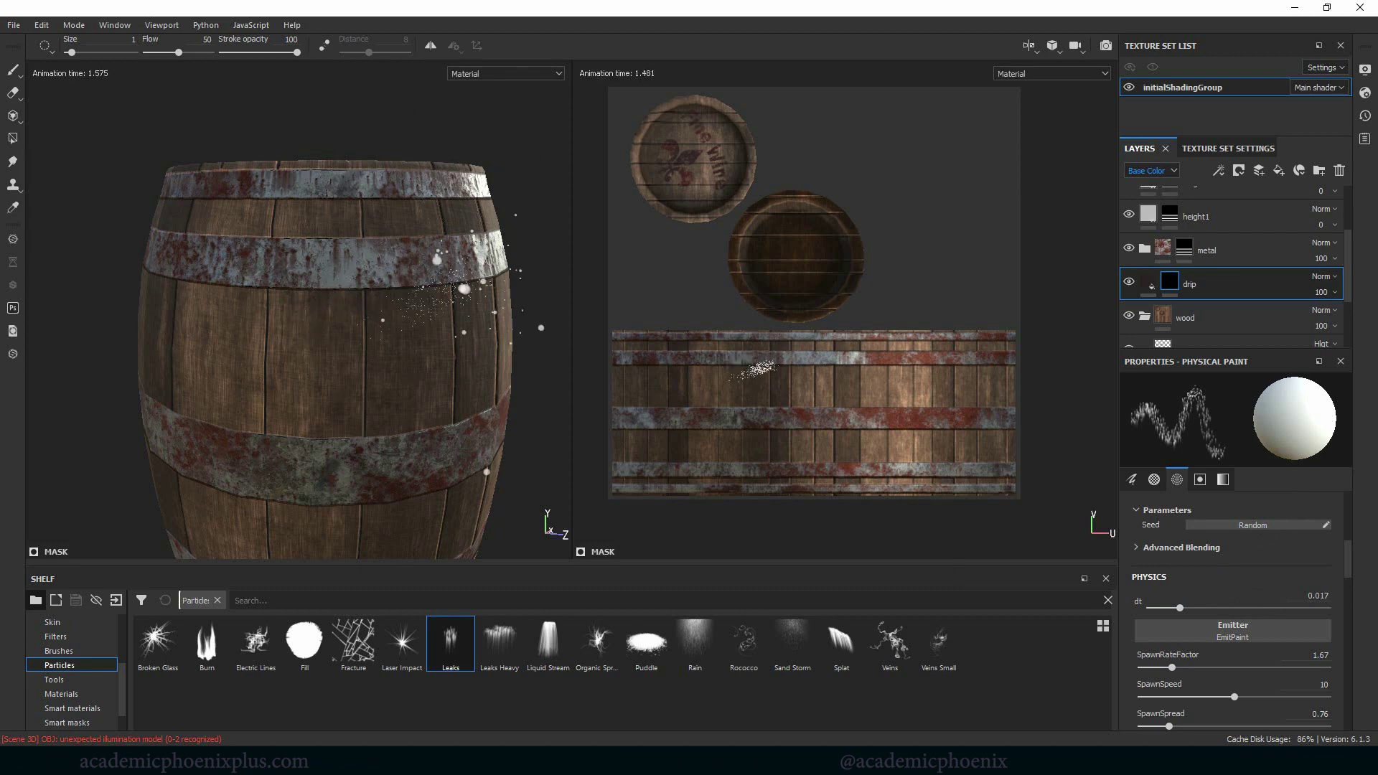
{"action": "left_click_drag", "start_coordinate": [575, 293], "coordinate": [545, 300], "text": "alt"}
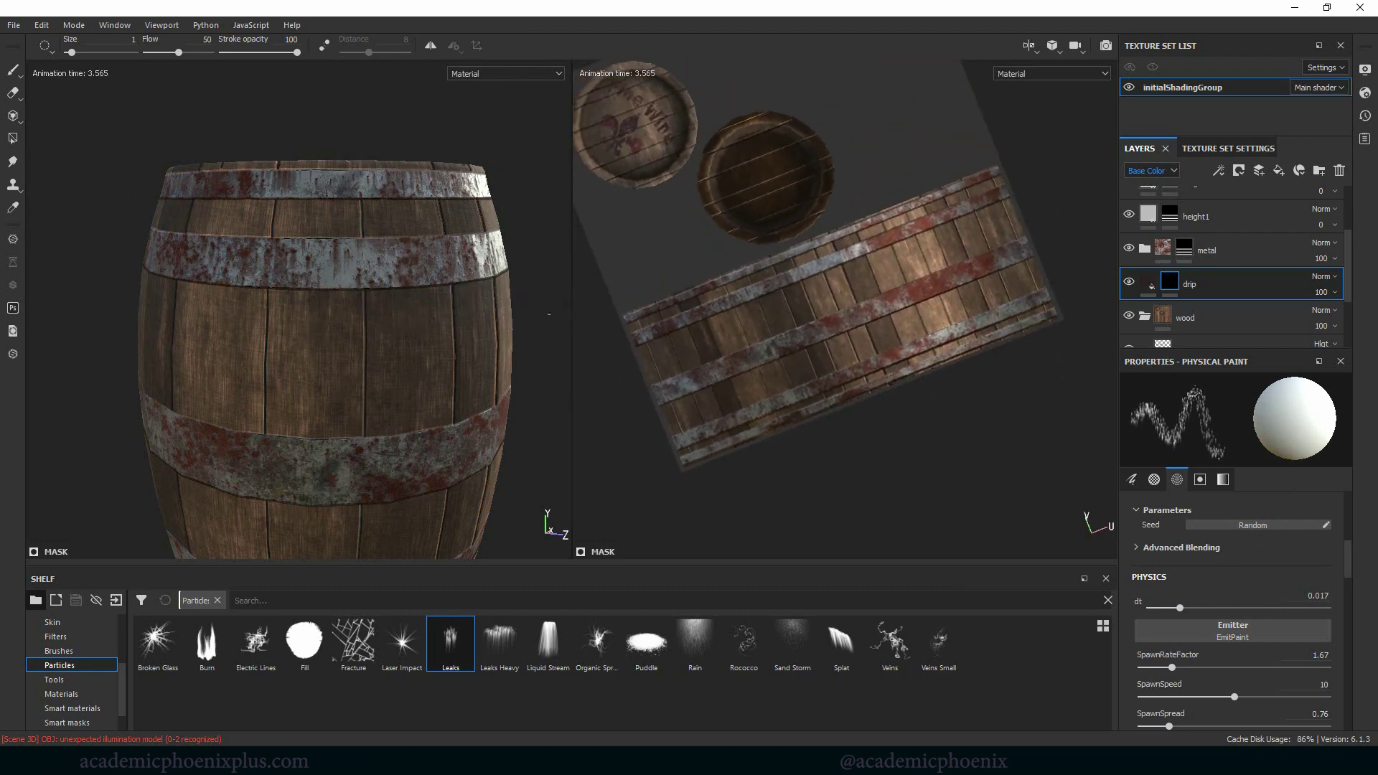
{"action": "mouse_move", "coordinate": [765, 353]}
{"action": "left_mouse_down", "text": "alt"}
{"action": "mouse_move", "coordinate": [799, 361]}
{"action": "mouse_move", "coordinate": [784, 361]}
{"action": "left_mouse_up", "text": "alt"}
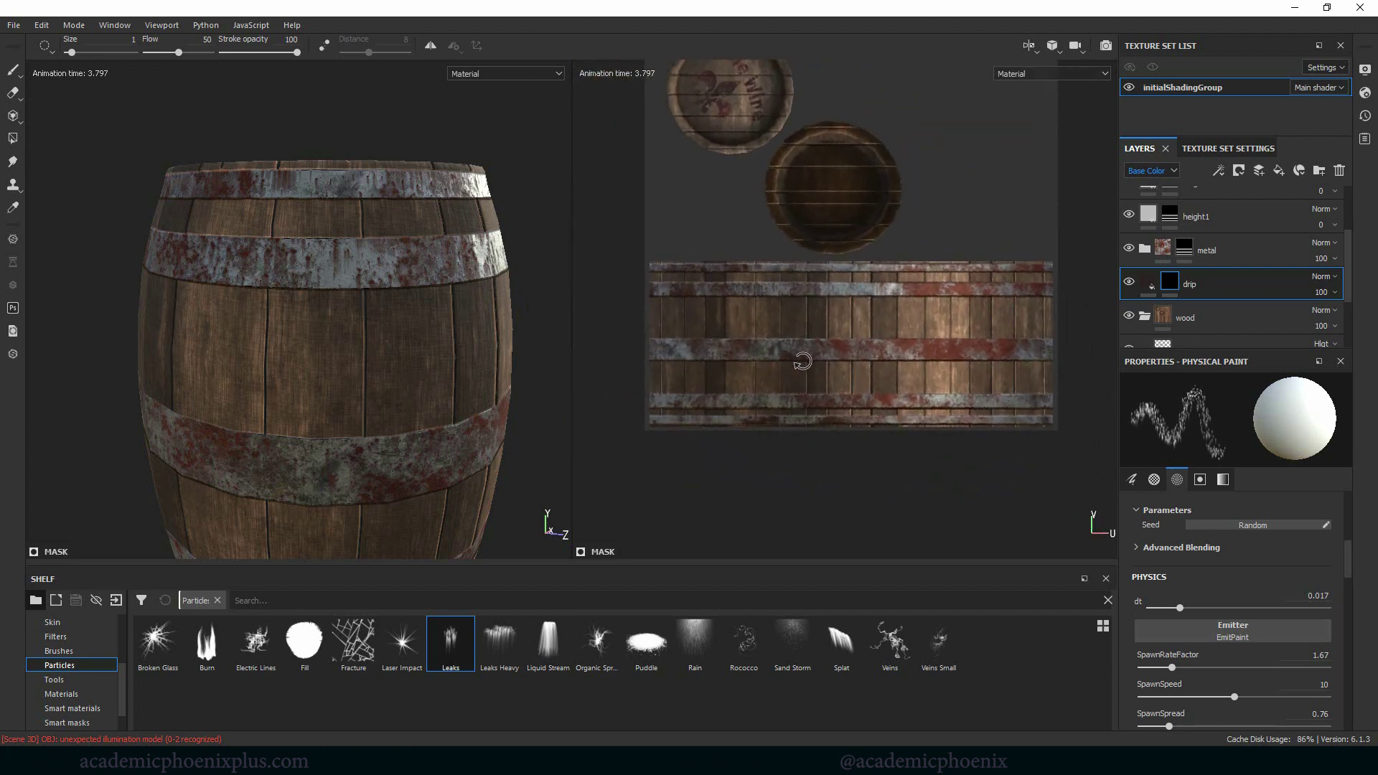
{"action": "left_click_drag", "start_coordinate": [488, 329], "coordinate": [416, 359], "text": "alt"}
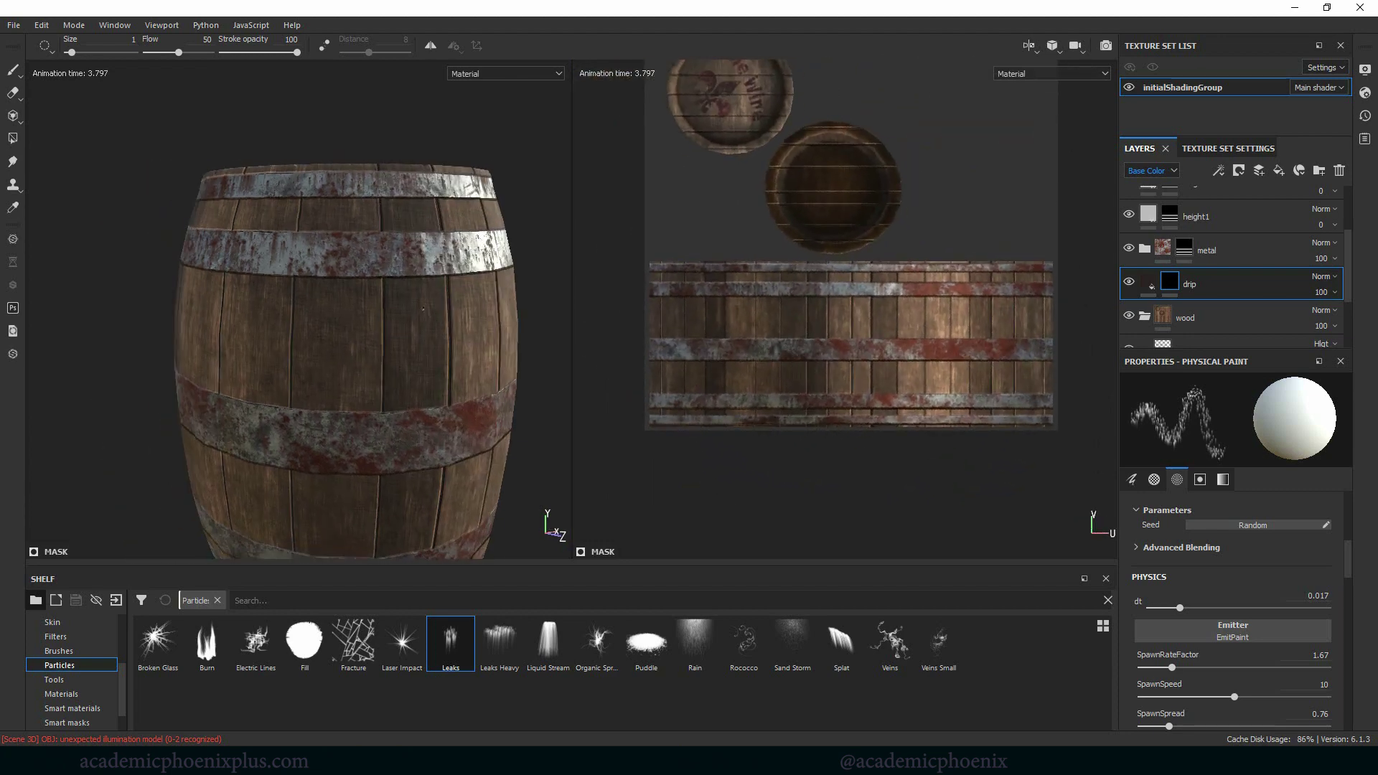
{"action": "right_click_drag", "start_coordinate": [417, 359], "coordinate": [483, 330], "text": "alt"}
{"action": "left_click_drag", "start_coordinate": [483, 331], "coordinate": [280, 324], "text": "alt"}
{"action": "mouse_move", "coordinate": [272, 273]}
{"action": "left_mouse_down"}
{"action": "mouse_move", "coordinate": [480, 277]}
{"action": "mouse_move", "coordinate": [209, 263]}
{"action": "mouse_move", "coordinate": [455, 280]}
{"action": "left_mouse_up"}
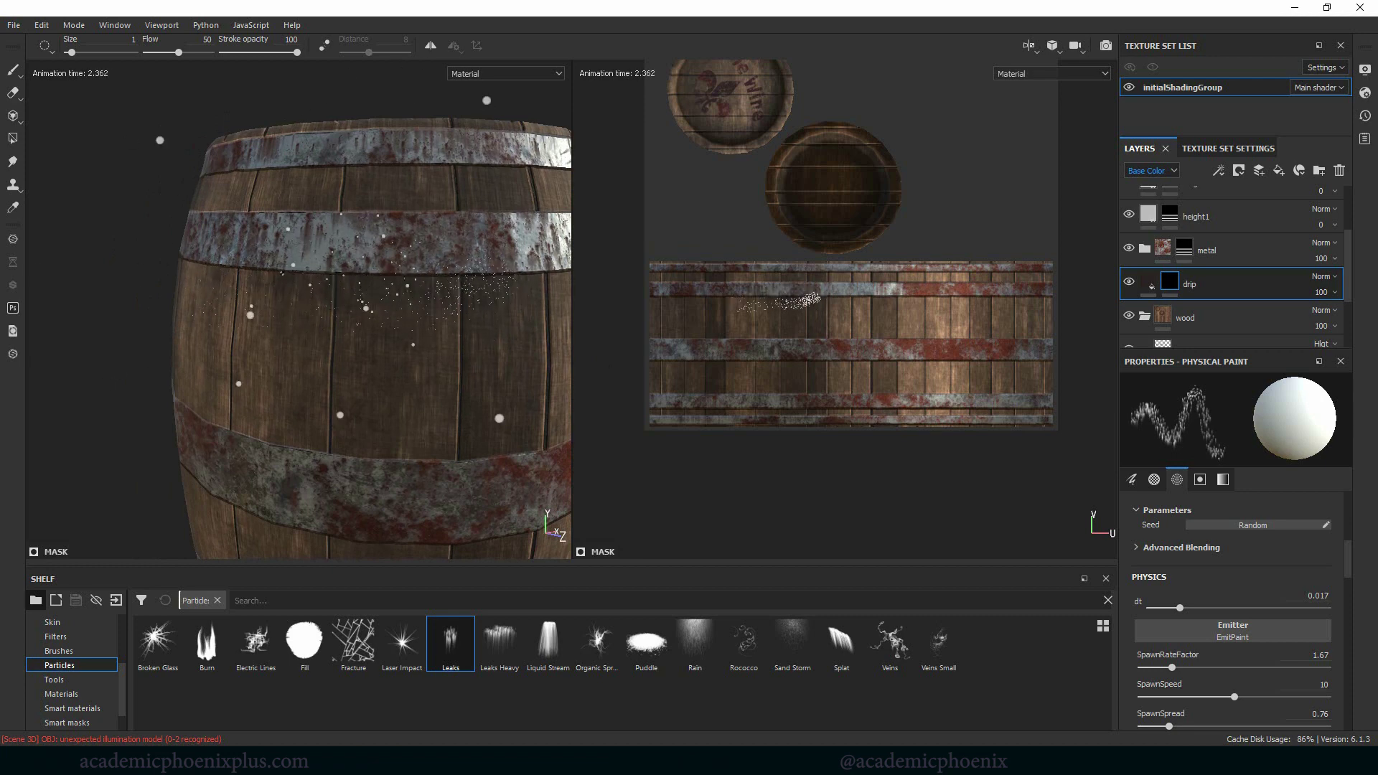
{"action": "left_click_drag", "start_coordinate": [123, 284], "coordinate": [256, 296], "text": "alt"}
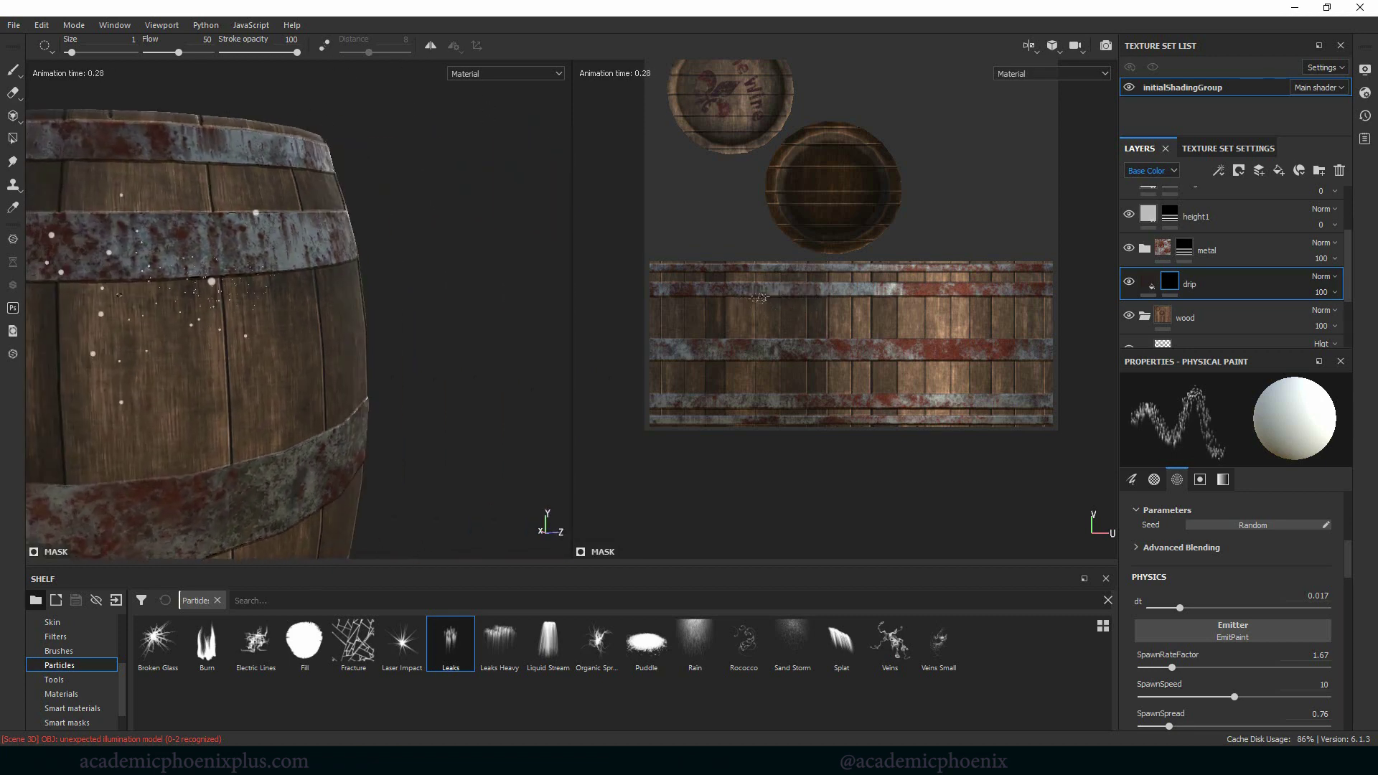
{"action": "left_click_drag", "start_coordinate": [119, 294], "coordinate": [273, 289]}
{"action": "middle_click_drag", "start_coordinate": [310, 369], "coordinate": [453, 373], "text": "alt"}
{"action": "left_click_drag", "start_coordinate": [264, 286], "coordinate": [377, 286]}
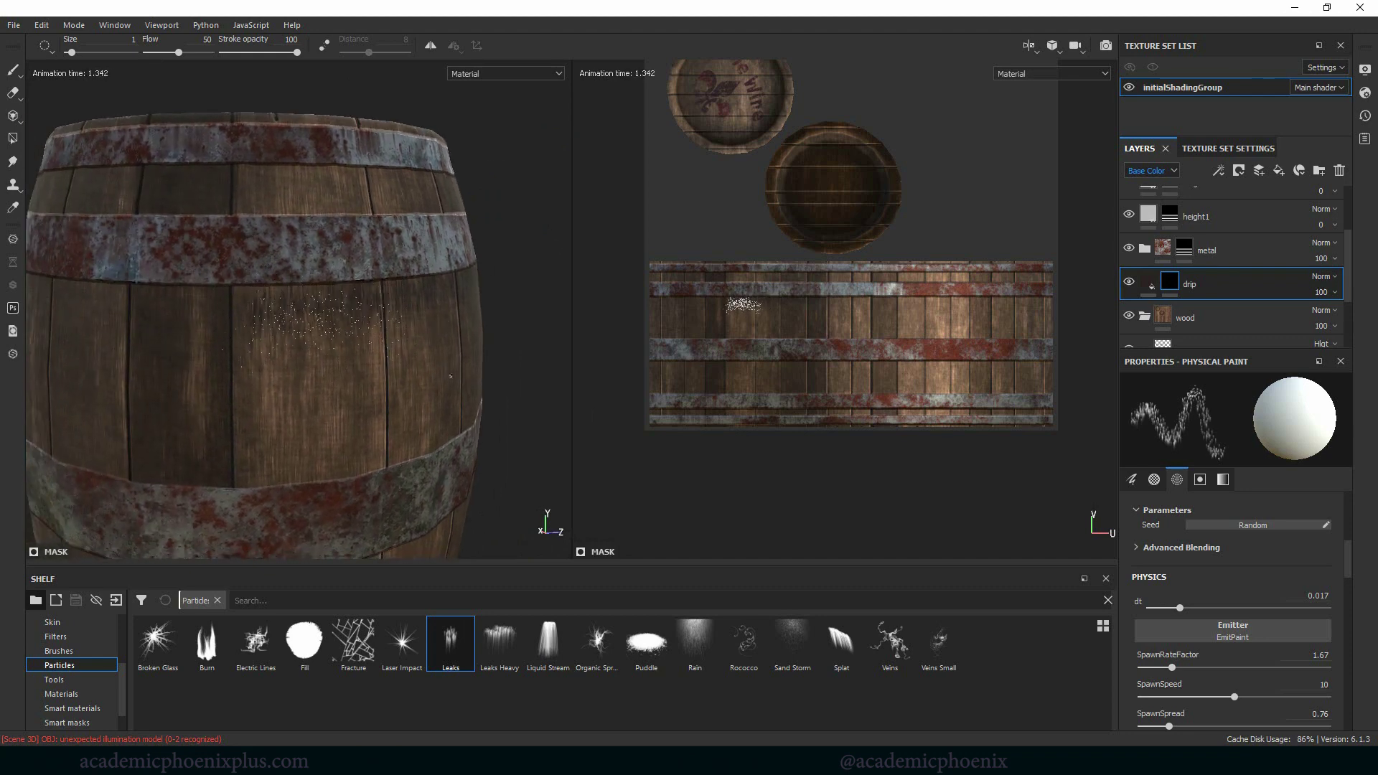
{"action": "mouse_move", "coordinate": [450, 376]}
{"action": "left_mouse_down", "text": "alt"}
{"action": "mouse_move", "coordinate": [479, 298]}
{"action": "mouse_move", "coordinate": [498, 314]}
{"action": "mouse_move", "coordinate": [294, 274]}
{"action": "left_mouse_up", "text": "alt"}
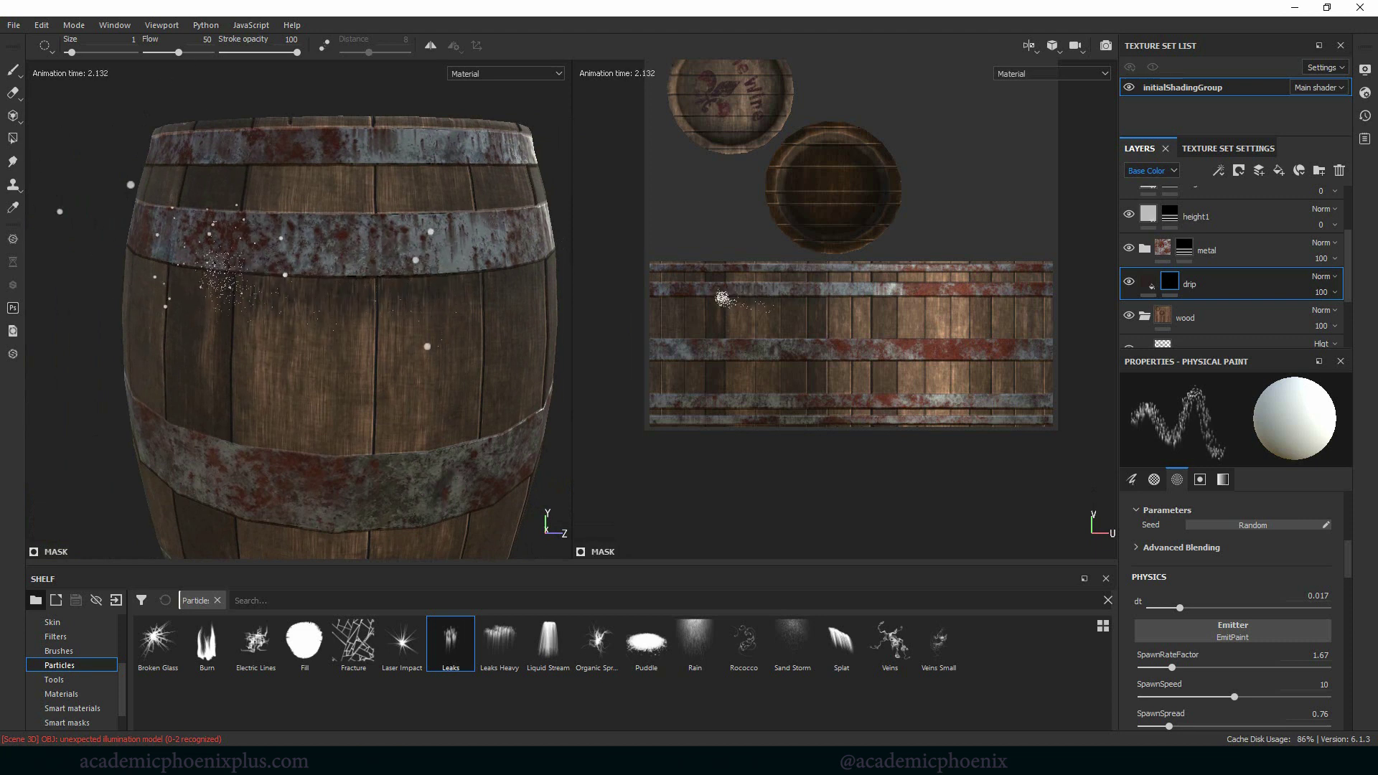
{"action": "mouse_move", "coordinate": [438, 345]}
{"action": "left_mouse_down", "text": "alt"}
{"action": "mouse_move", "coordinate": [470, 381]}
{"action": "mouse_move", "coordinate": [632, 405]}
{"action": "mouse_move", "coordinate": [557, 415]}
{"action": "mouse_move", "coordinate": [567, 414]}
{"action": "left_mouse_up", "text": "alt"}
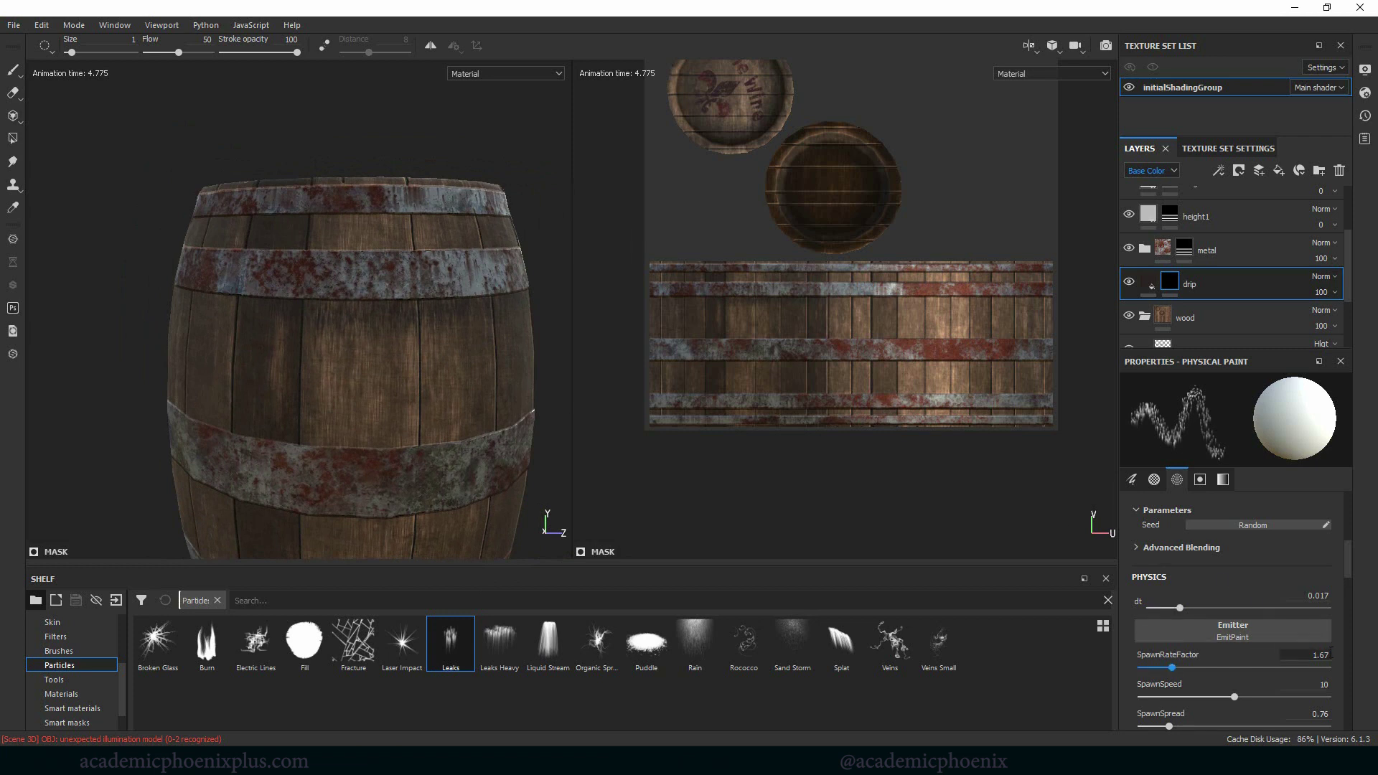
{"action": "mouse_move", "coordinate": [1353, 577]}
{"action": "left_mouse_down"}
{"action": "mouse_move", "coordinate": [1337, 700]}
{"action": "mouse_move", "coordinate": [1346, 631]}
{"action": "left_mouse_up"}
{"action": "scroll", "coordinate": [1347, 631], "scroll_direction": "down", "scroll_amount": 3}
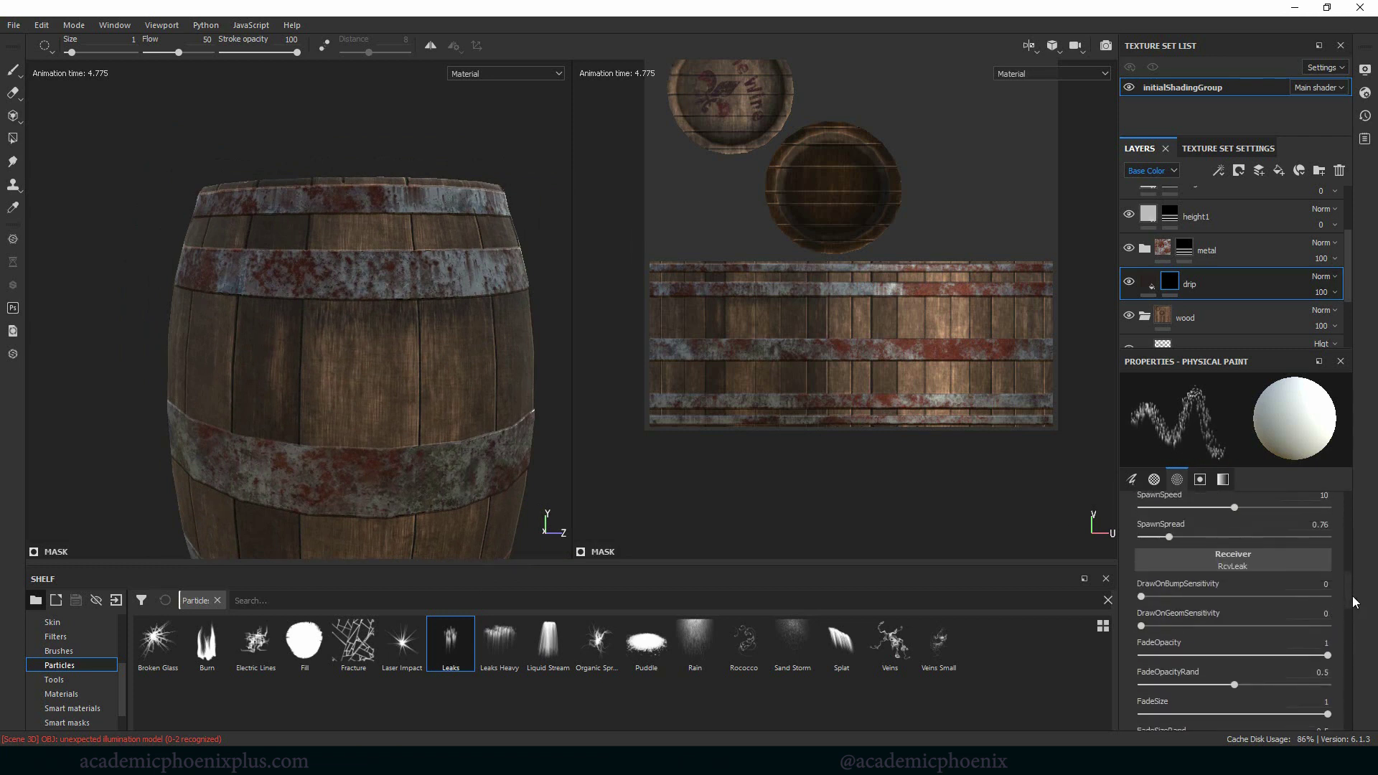
Step: Change the drip fill layer's base color to a dark wine red
{"action": "left_click", "coordinate": [1150, 285]}
{"action": "left_click", "coordinate": [1255, 591]}
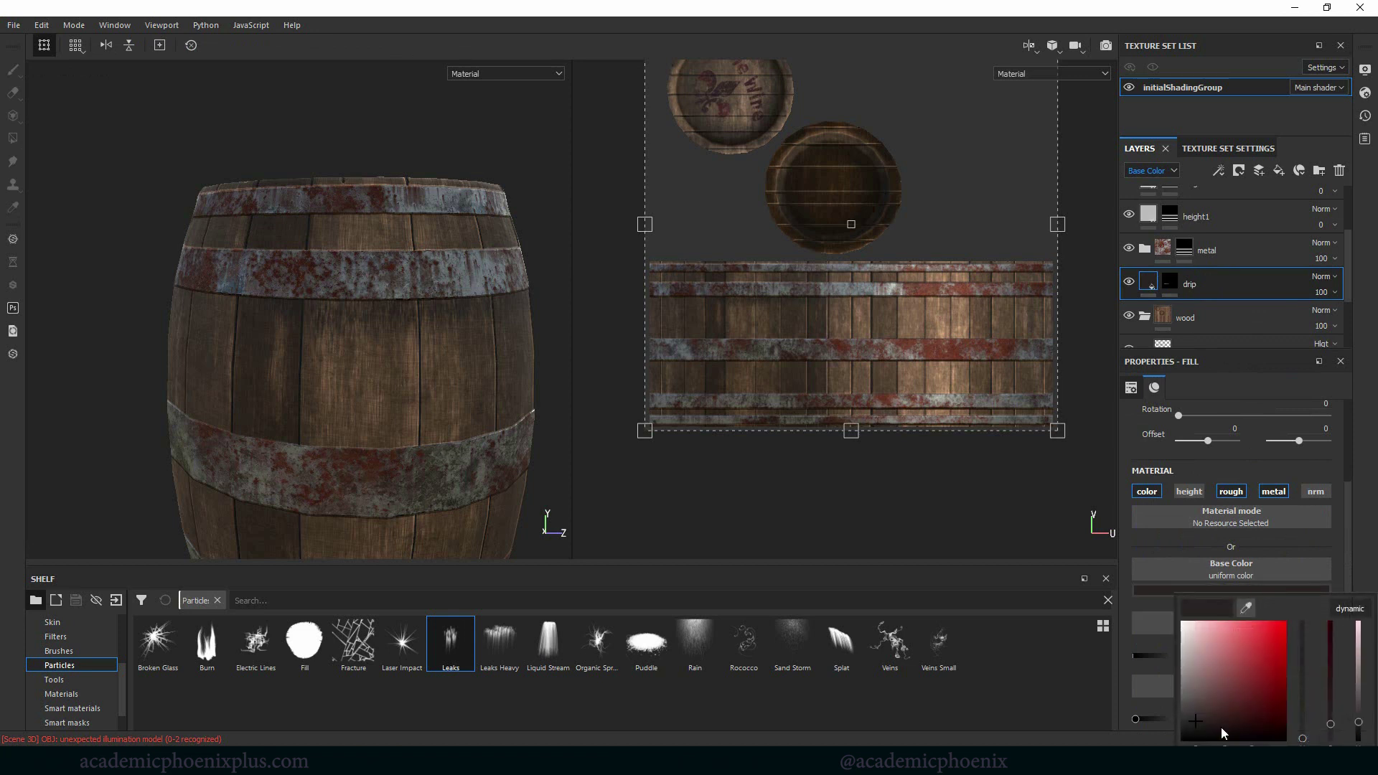
{"action": "left_click", "coordinate": [1203, 717]}
{"action": "left_click_drag", "start_coordinate": [1203, 717], "coordinate": [1234, 719]}
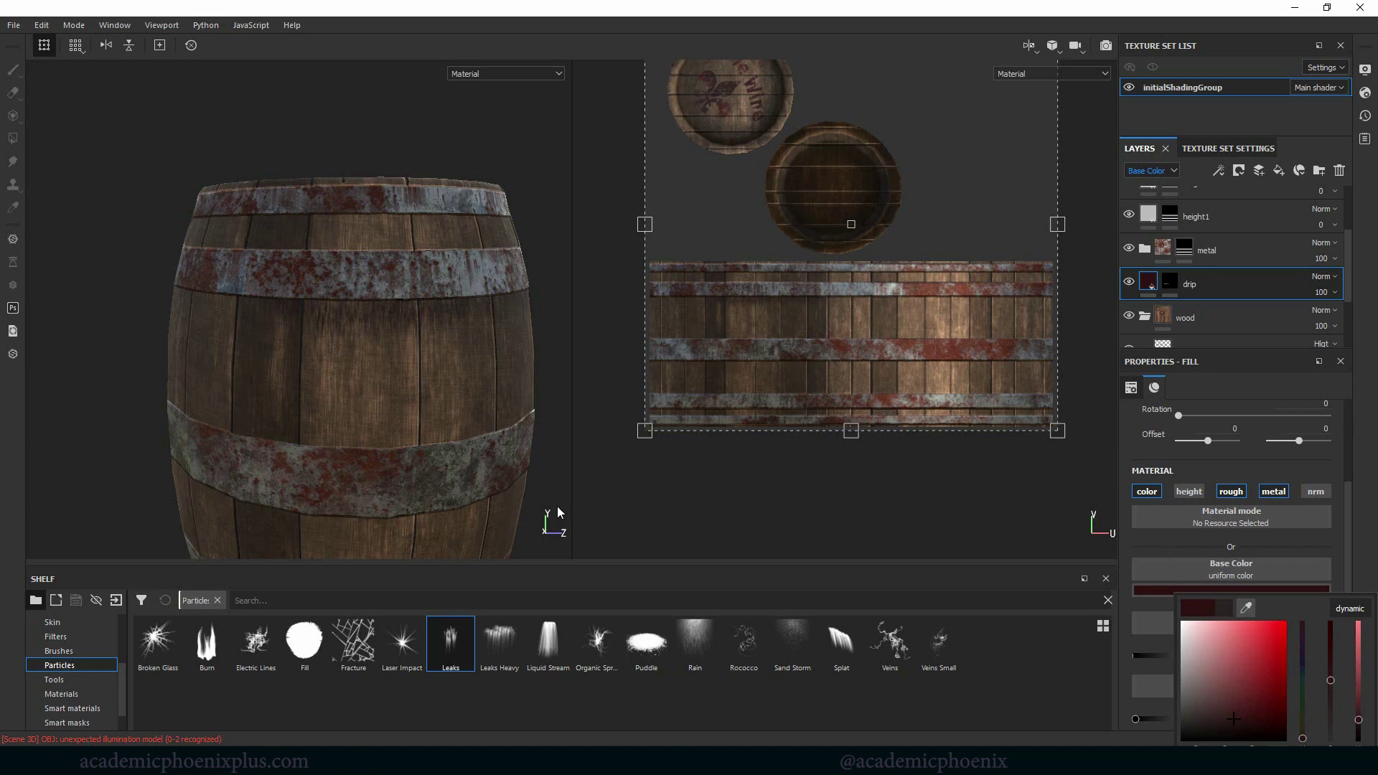
Step: Return to the drip layer's mask and paint with the Leaks Heavy particle brush beneath the barrel's wide upper metal band
{"action": "mouse_move", "coordinate": [511, 357]}
{"action": "left_mouse_down", "text": "alt"}
{"action": "mouse_move", "coordinate": [292, 381]}
{"action": "mouse_move", "coordinate": [323, 398]}
{"action": "mouse_move", "coordinate": [240, 363]}
{"action": "left_mouse_up", "text": "alt"}
{"action": "left_click", "coordinate": [262, 356]}
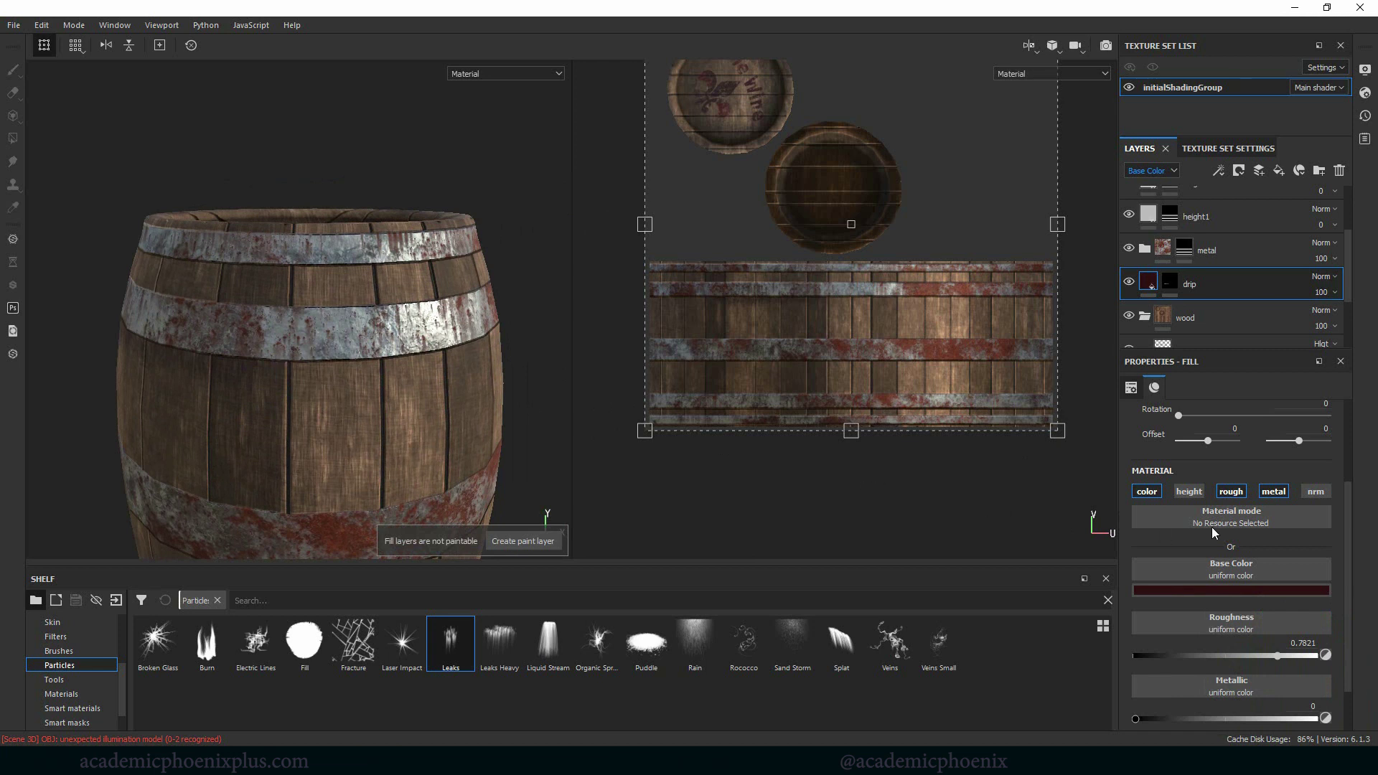
{"action": "left_click", "coordinate": [1172, 283]}
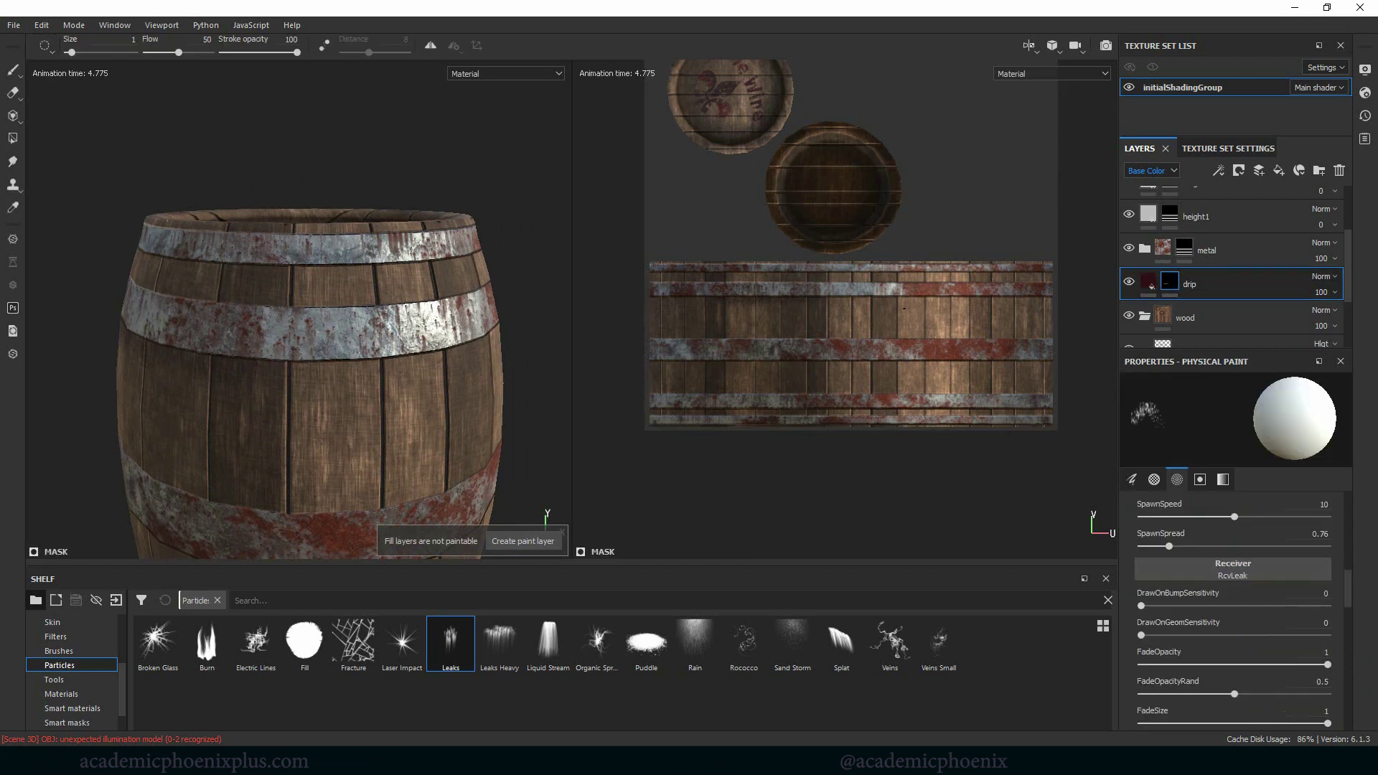
{"action": "left_click", "coordinate": [499, 641]}
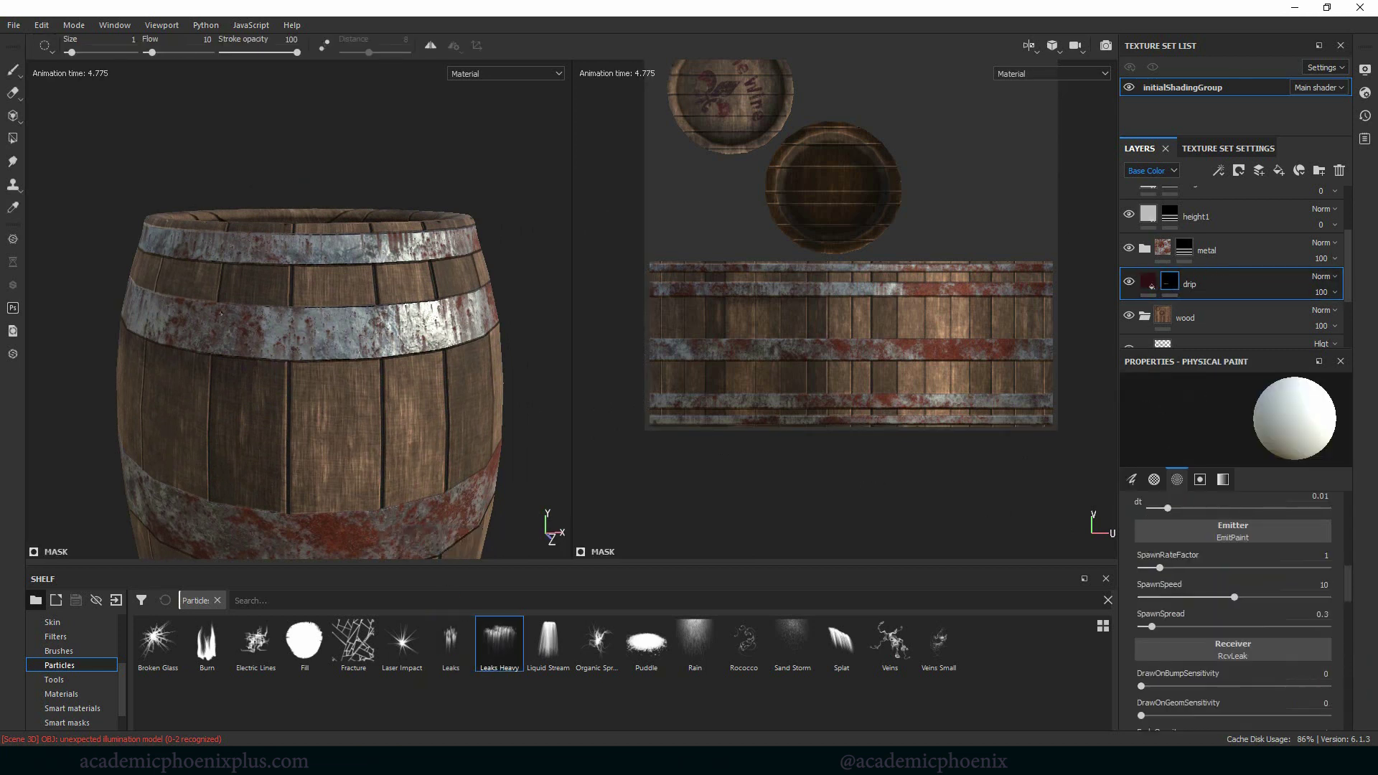
{"action": "left_click", "coordinate": [301, 366]}
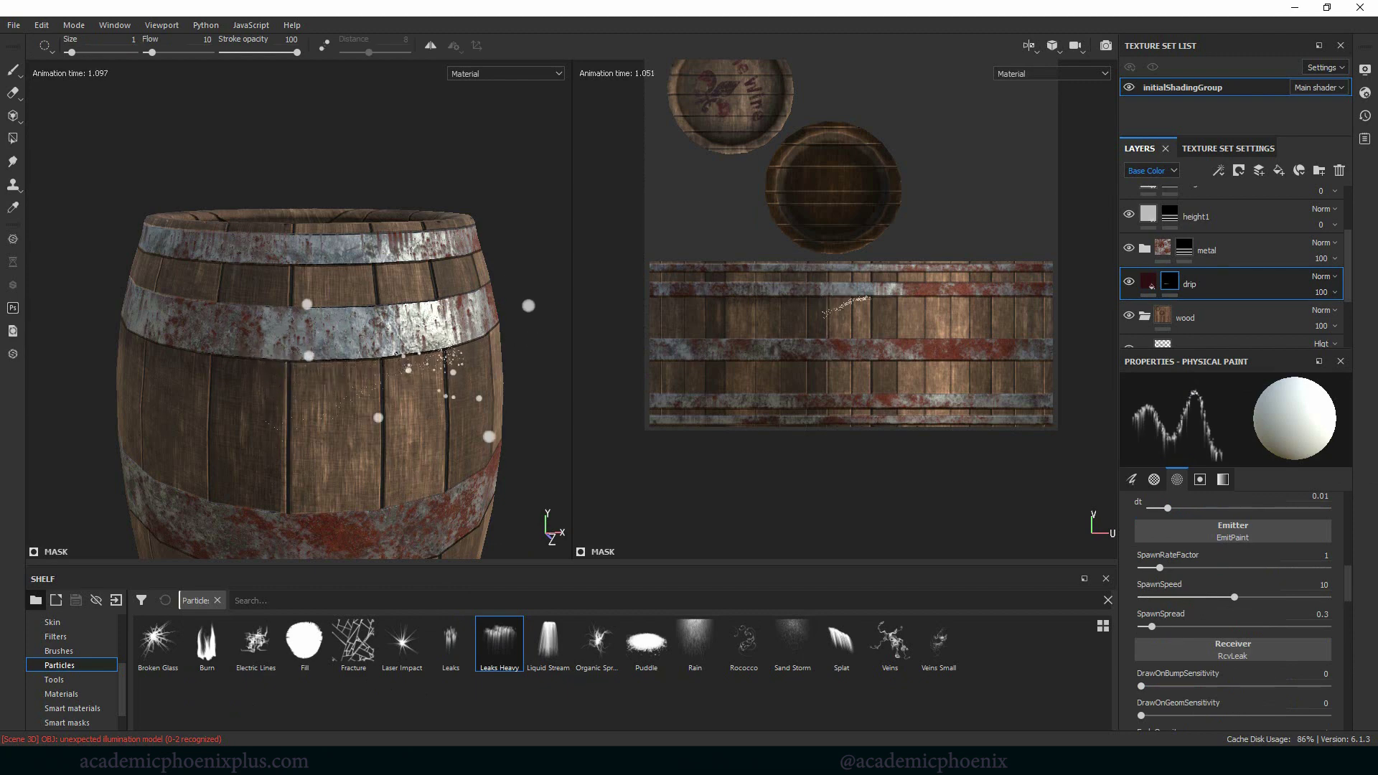
{"action": "mouse_move", "coordinate": [311, 348]}
{"action": "left_mouse_down"}
{"action": "mouse_move", "coordinate": [444, 356]}
{"action": "mouse_move", "coordinate": [287, 355]}
{"action": "mouse_move", "coordinate": [471, 382]}
{"action": "left_mouse_up"}
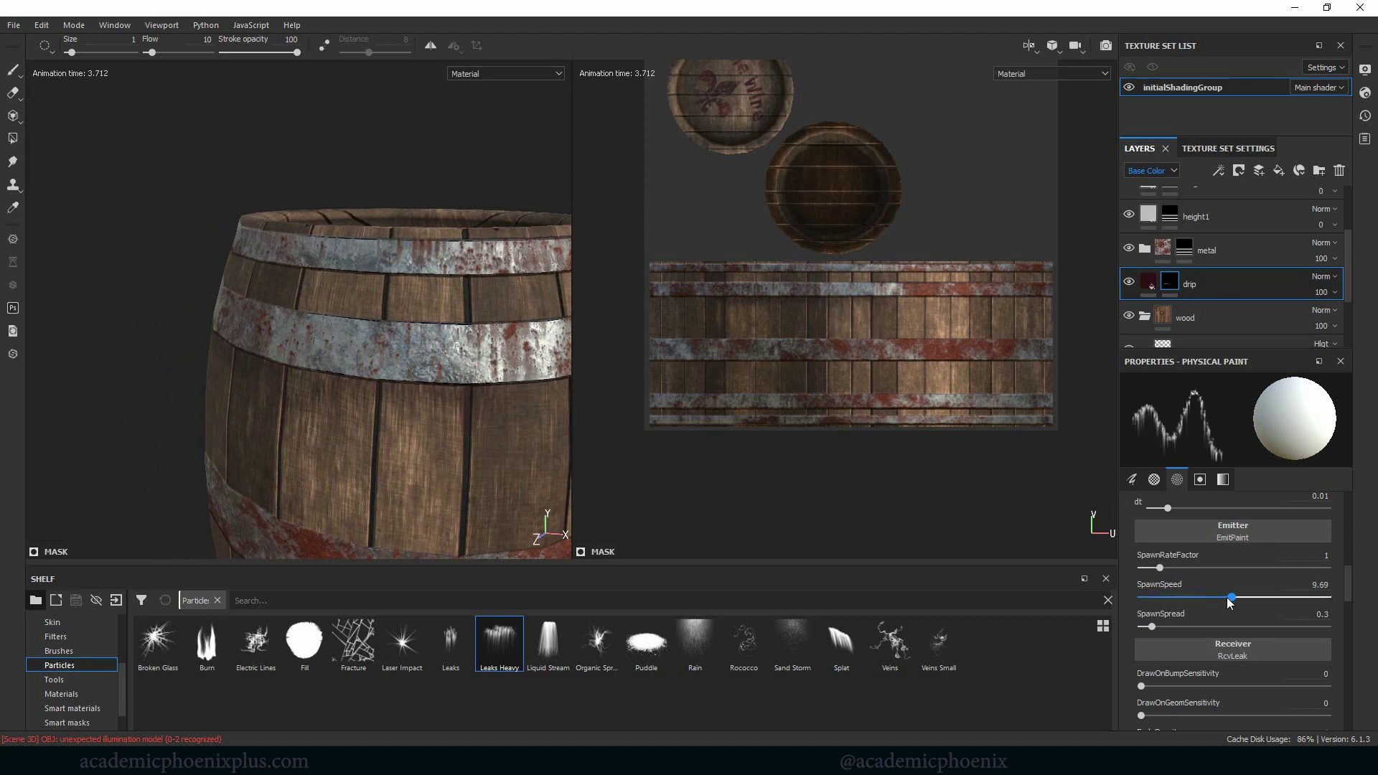
Step: Set the Leaks Heavy brush's SpawnSpeed to 7.91 and SpawnSpread to 0.23, and paint another stroke beneath the wide upper band
{"action": "left_click_drag", "start_coordinate": [1227, 602], "coordinate": [1216, 601]}
{"action": "left_click_drag", "start_coordinate": [1152, 629], "coordinate": [1148, 627]}
{"action": "mouse_move", "coordinate": [379, 377]}
{"action": "left_mouse_down"}
{"action": "mouse_move", "coordinate": [511, 394]}
{"action": "mouse_move", "coordinate": [287, 380]}
{"action": "mouse_move", "coordinate": [519, 395]}
{"action": "left_mouse_up"}
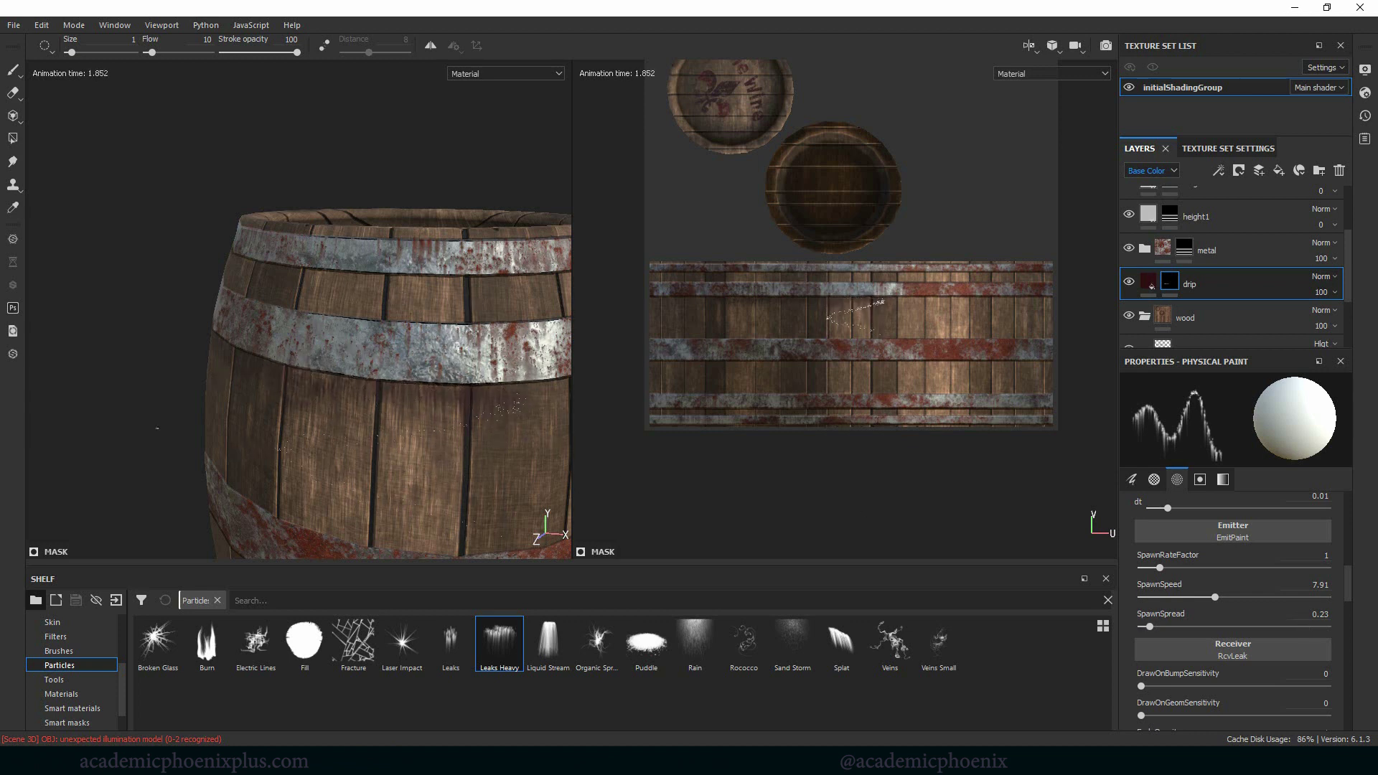
Step: Continue painting Leaks Heavy particles along the lower edge of the wide upper metal band, working around the whole barrel
{"action": "right_click_drag", "start_coordinate": [157, 428], "coordinate": [6, 432], "text": "alt"}
{"action": "left_click_drag", "start_coordinate": [388, 432], "coordinate": [313, 450], "text": "alt"}
{"action": "middle_click_drag", "start_coordinate": [406, 395], "coordinate": [311, 383], "text": "alt"}
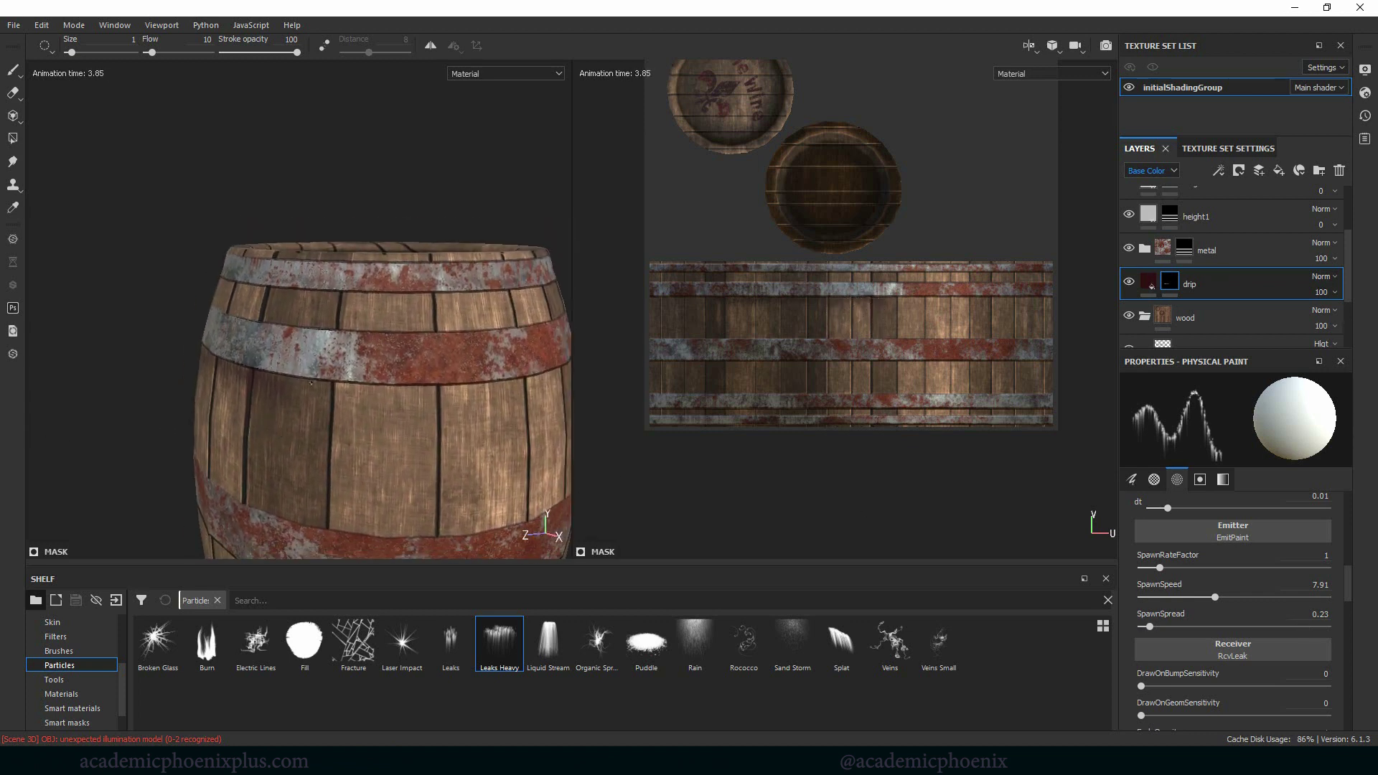
{"action": "mouse_move", "coordinate": [311, 383]}
{"action": "left_mouse_down"}
{"action": "mouse_move", "coordinate": [446, 393]}
{"action": "mouse_move", "coordinate": [253, 370]}
{"action": "mouse_move", "coordinate": [456, 393]}
{"action": "mouse_move", "coordinate": [402, 395]}
{"action": "mouse_move", "coordinate": [370, 416]}
{"action": "left_mouse_up"}
{"action": "mouse_move", "coordinate": [474, 393]}
{"action": "left_mouse_down"}
{"action": "mouse_move", "coordinate": [363, 370]}
{"action": "mouse_move", "coordinate": [488, 393]}
{"action": "left_mouse_up"}
{"action": "middle_click_drag", "start_coordinate": [495, 395], "coordinate": [258, 415], "text": "alt"}
{"action": "mouse_move", "coordinate": [266, 411]}
{"action": "left_mouse_down"}
{"action": "mouse_move", "coordinate": [319, 412]}
{"action": "mouse_move", "coordinate": [228, 407]}
{"action": "mouse_move", "coordinate": [340, 416]}
{"action": "mouse_move", "coordinate": [320, 424]}
{"action": "left_mouse_up"}
{"action": "middle_click_drag", "start_coordinate": [320, 424], "coordinate": [428, 426], "text": "alt"}
{"action": "left_click_drag", "start_coordinate": [310, 419], "coordinate": [191, 435]}
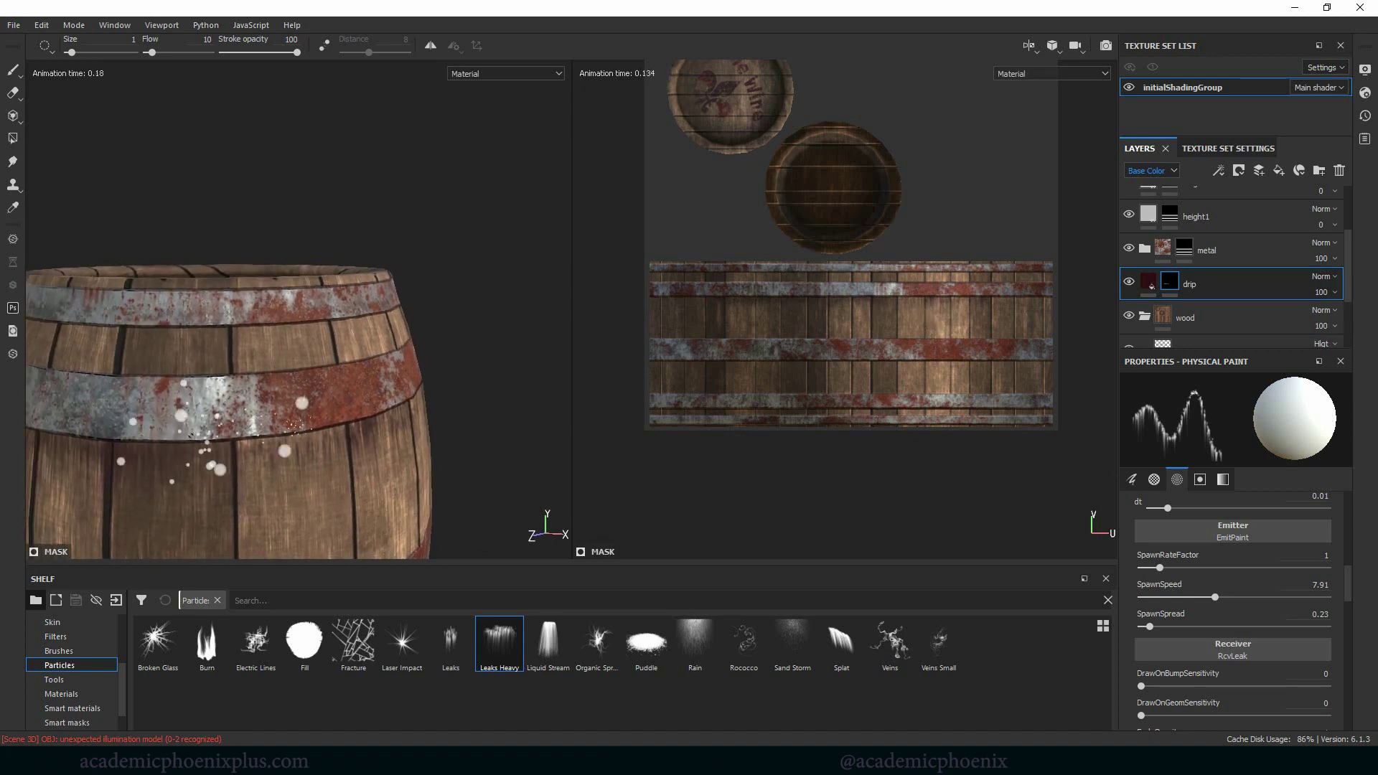
{"action": "left_click_drag", "start_coordinate": [427, 449], "coordinate": [309, 435], "text": "alt"}
{"action": "middle_click_drag", "start_coordinate": [424, 431], "coordinate": [282, 428], "text": "alt"}
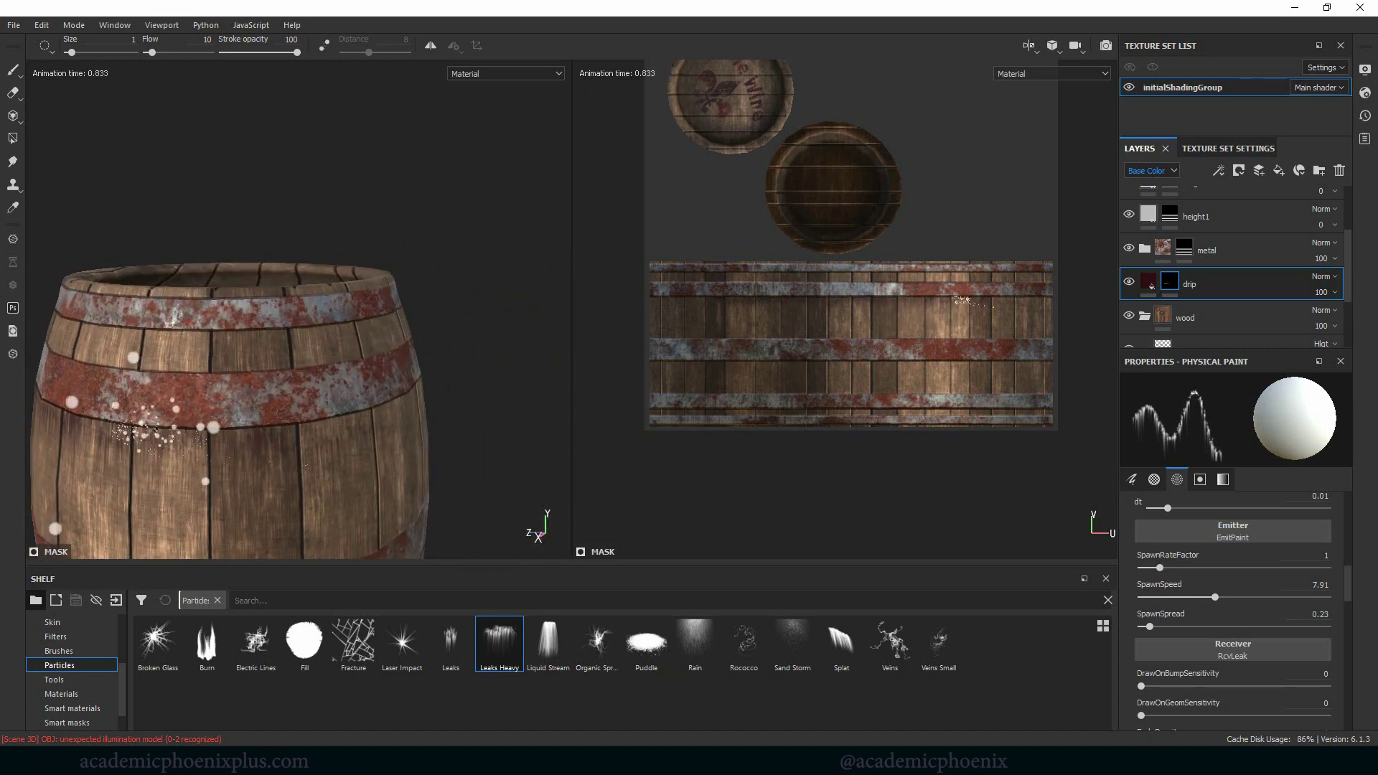
{"action": "left_click_drag", "start_coordinate": [237, 459], "coordinate": [477, 488], "text": "alt"}
{"action": "middle_click_drag", "start_coordinate": [487, 496], "coordinate": [439, 498], "text": "alt"}
{"action": "left_click_drag", "start_coordinate": [439, 498], "coordinate": [435, 498]}
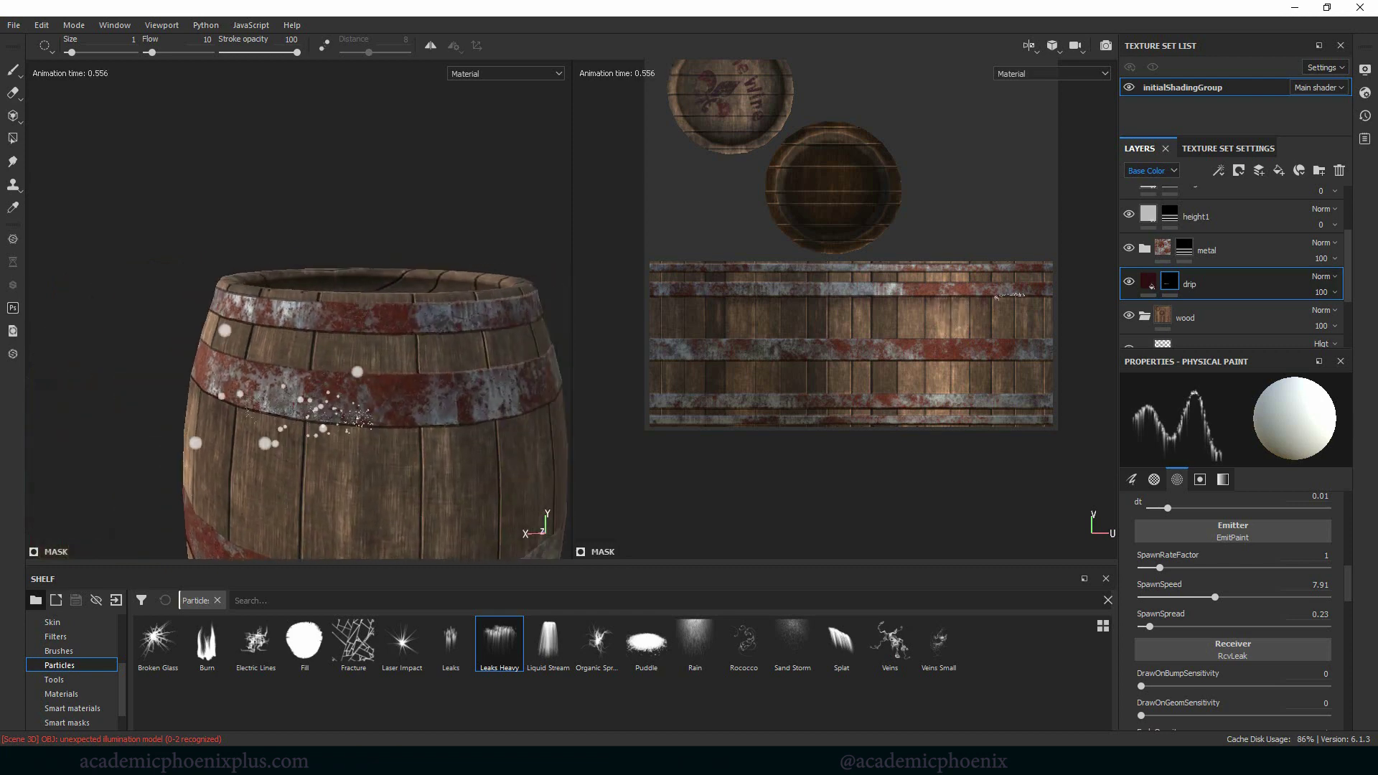
{"action": "left_click_drag", "start_coordinate": [506, 452], "coordinate": [429, 469], "text": "alt"}
{"action": "middle_click_drag", "start_coordinate": [429, 469], "coordinate": [293, 473], "text": "alt"}
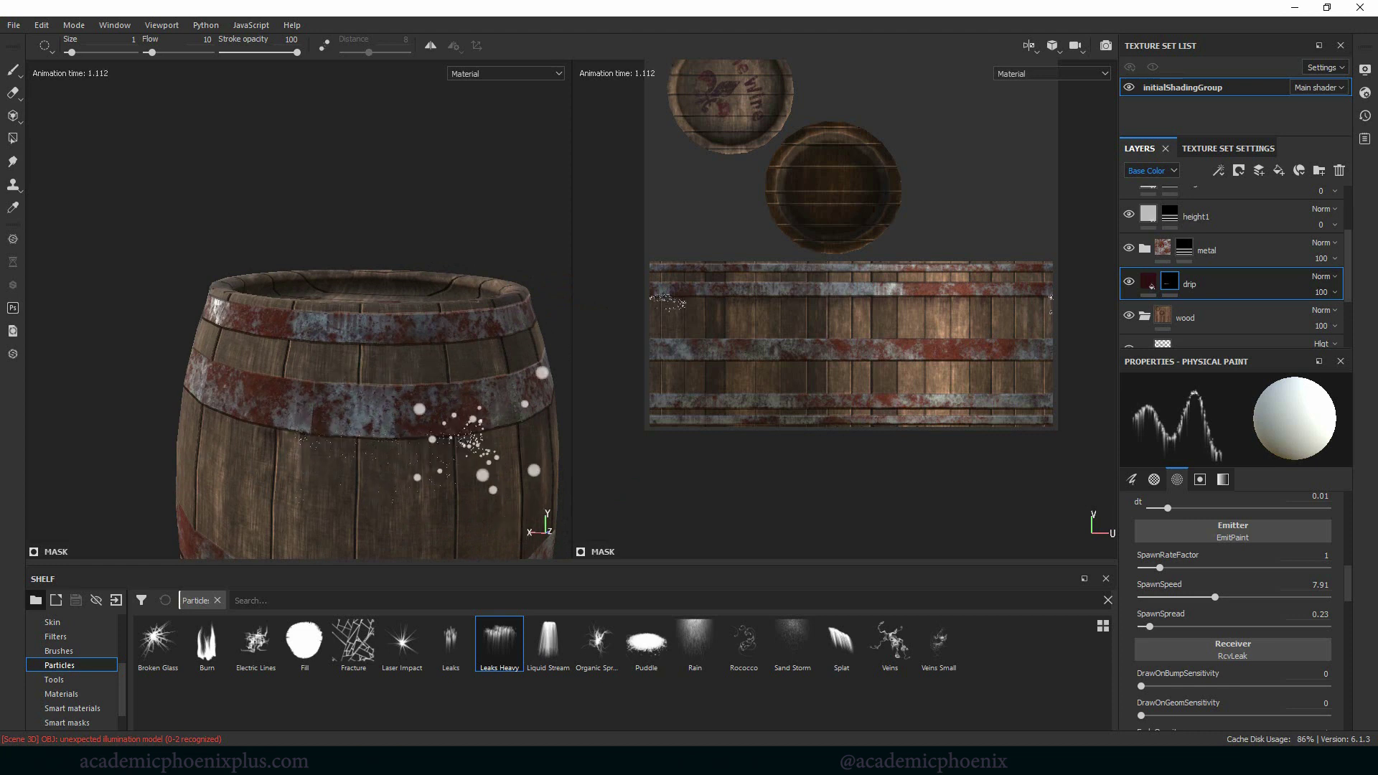
{"action": "left_click_drag", "start_coordinate": [366, 436], "coordinate": [341, 448], "text": "alt"}
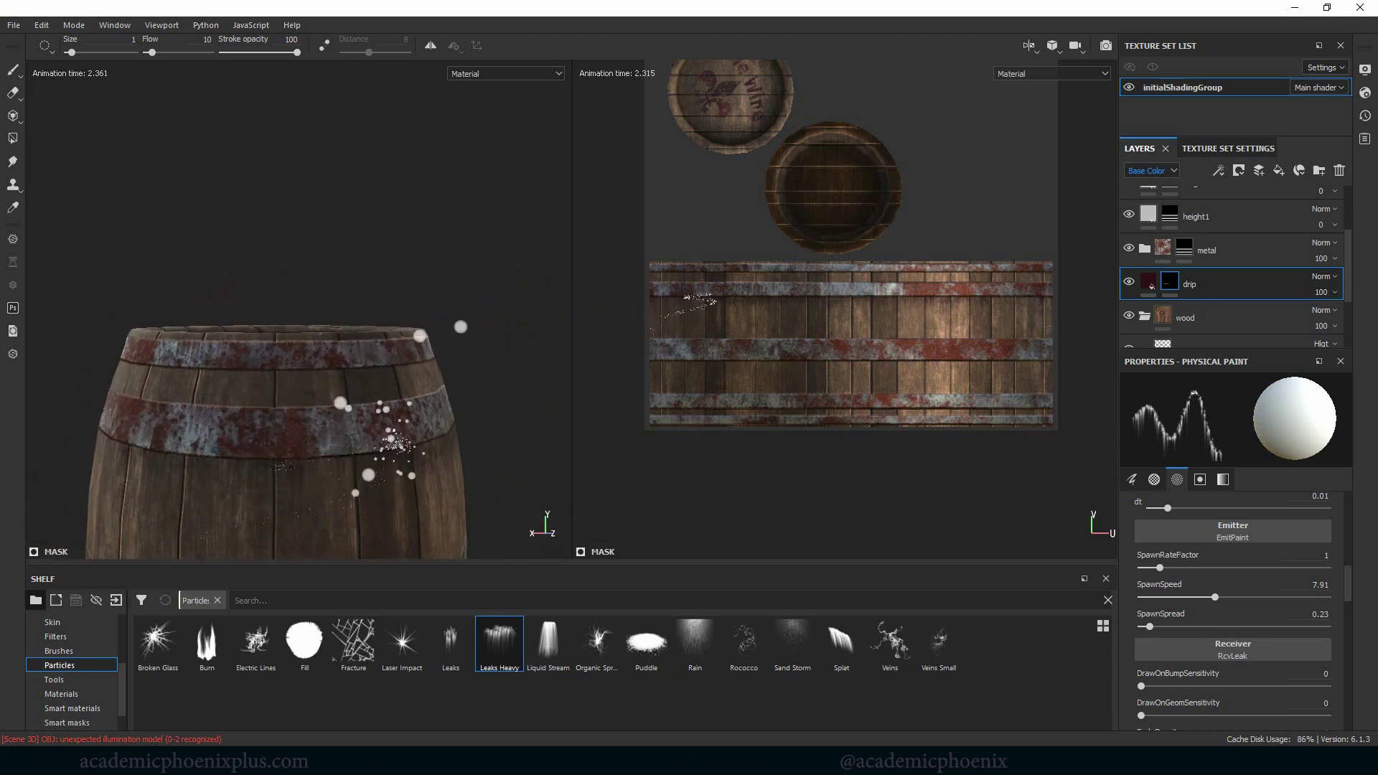
{"action": "mouse_move", "coordinate": [397, 443]}
{"action": "left_mouse_down", "text": "alt"}
{"action": "mouse_move", "coordinate": [328, 445]}
{"action": "mouse_move", "coordinate": [289, 419]}
{"action": "left_mouse_up", "text": "alt"}
{"action": "mouse_move", "coordinate": [289, 423]}
{"action": "left_mouse_down", "text": "alt"}
{"action": "mouse_move", "coordinate": [295, 449]}
{"action": "mouse_move", "coordinate": [374, 454]}
{"action": "mouse_move", "coordinate": [147, 458]}
{"action": "left_mouse_up", "text": "alt"}
{"action": "middle_click_drag", "start_coordinate": [325, 469], "coordinate": [254, 479], "text": "alt"}
{"action": "left_click_drag", "start_coordinate": [253, 480], "coordinate": [316, 468], "text": "alt"}
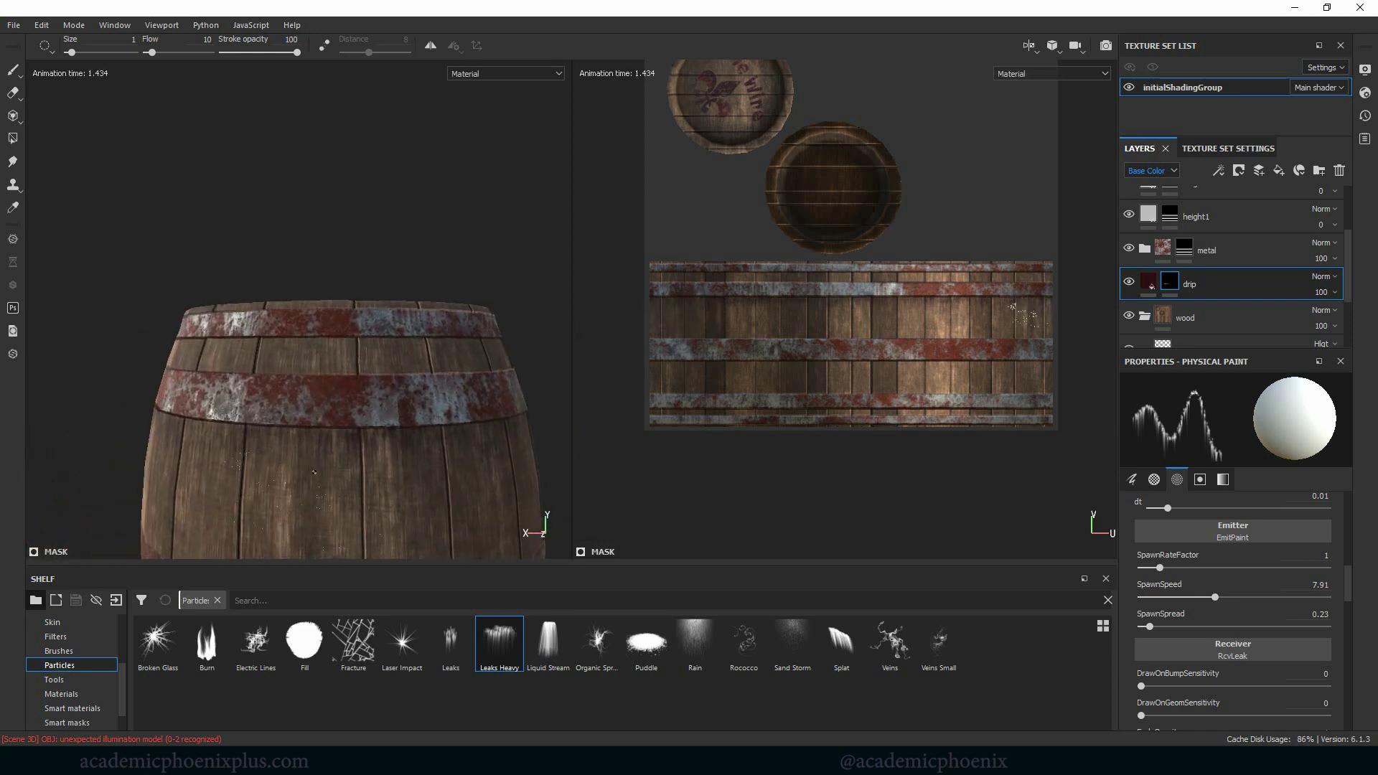
{"action": "middle_click_drag", "start_coordinate": [319, 468], "coordinate": [216, 468], "text": "alt"}
{"action": "mouse_move", "coordinate": [240, 432]}
{"action": "left_mouse_down"}
{"action": "mouse_move", "coordinate": [111, 418]}
{"action": "mouse_move", "coordinate": [312, 425]}
{"action": "left_mouse_up"}
{"action": "right_click_drag", "start_coordinate": [359, 466], "coordinate": [326, 470], "text": "alt"}
{"action": "middle_click_drag", "start_coordinate": [329, 470], "coordinate": [431, 414], "text": "alt"}
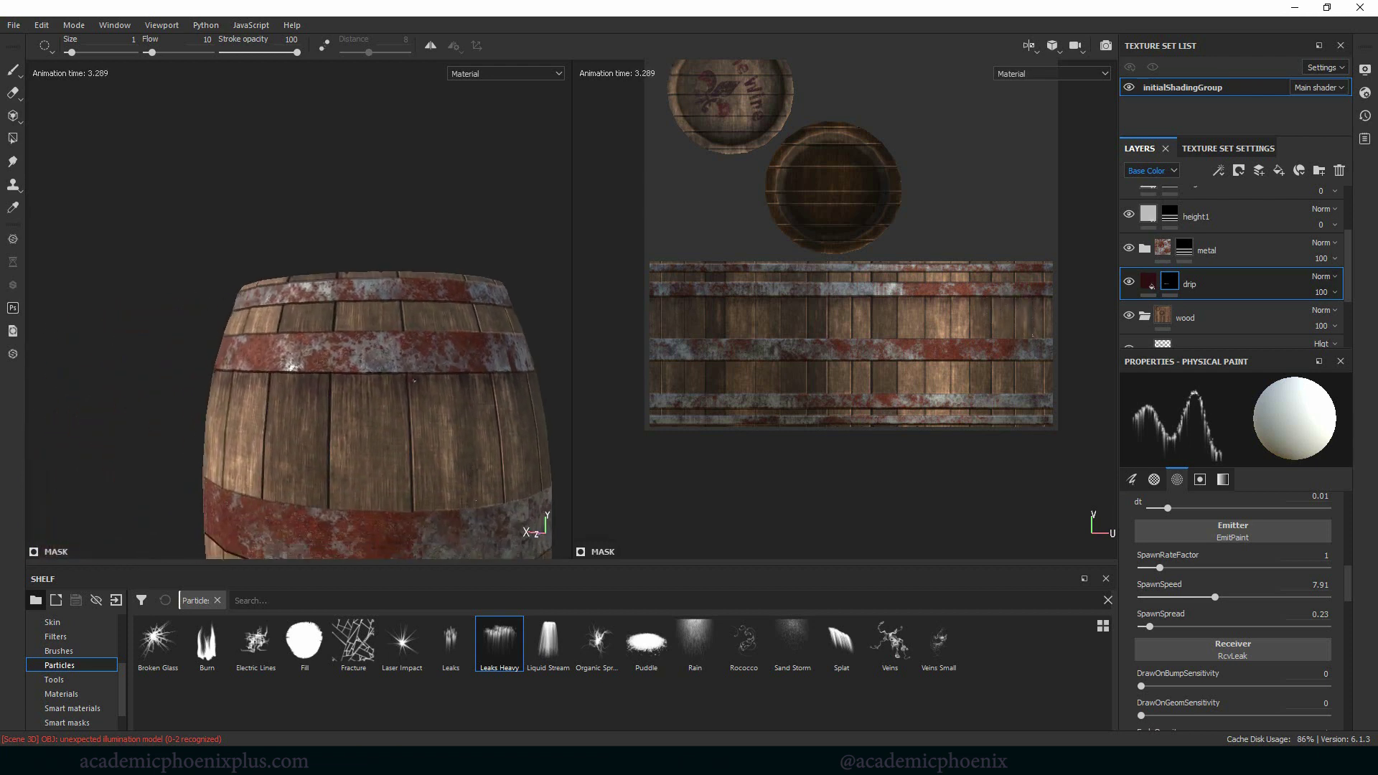
{"action": "left_click_drag", "start_coordinate": [430, 414], "coordinate": [468, 406], "text": "alt"}
Step: Try the Liquid Stream particle brush along the barrel's narrow top metal band
{"action": "left_click_drag", "start_coordinate": [246, 371], "coordinate": [247, 371]}
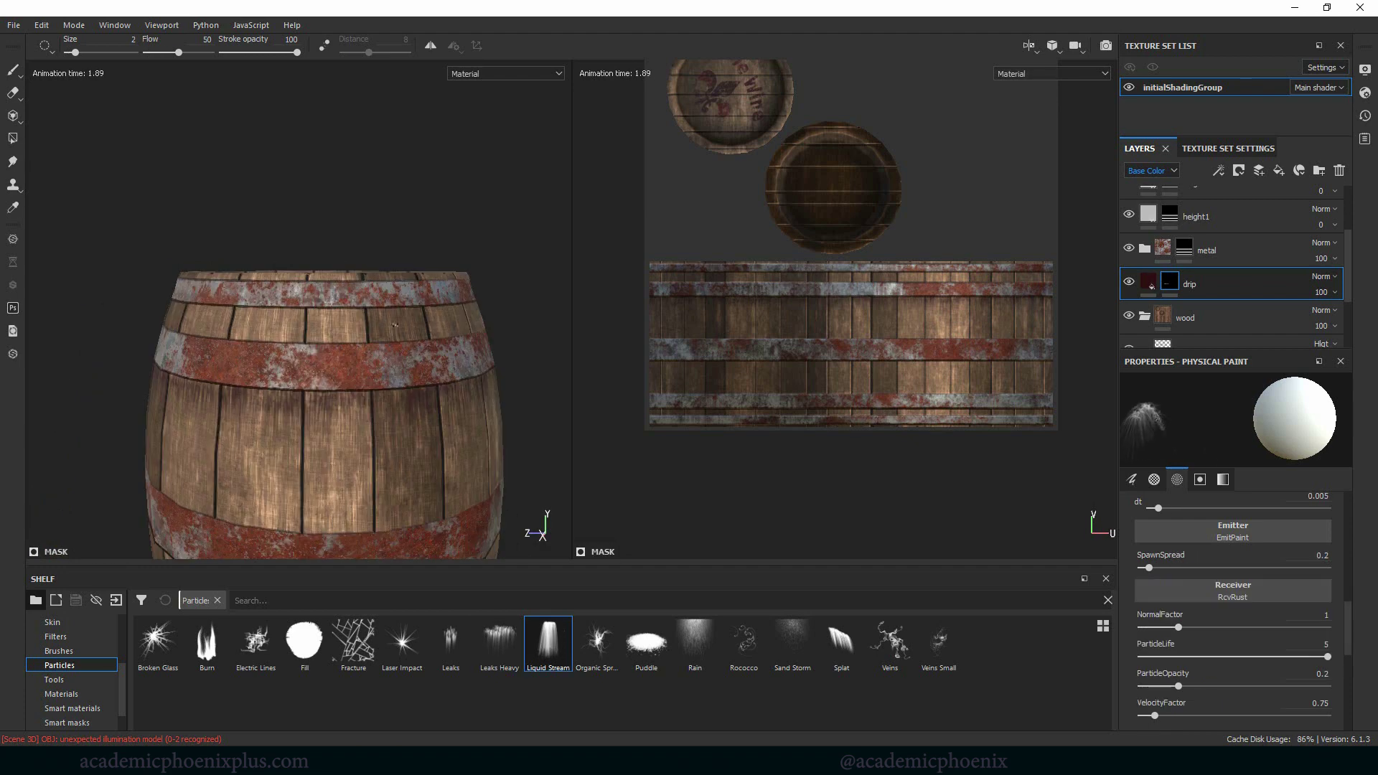
{"action": "left_click_drag", "start_coordinate": [366, 298], "coordinate": [468, 293]}
{"action": "mouse_move", "coordinate": [520, 310]}
{"action": "left_mouse_down", "text": "alt"}
{"action": "mouse_move", "coordinate": [351, 346]}
{"action": "mouse_move", "coordinate": [330, 337]}
{"action": "mouse_move", "coordinate": [416, 336]}
{"action": "left_mouse_up", "text": "alt"}
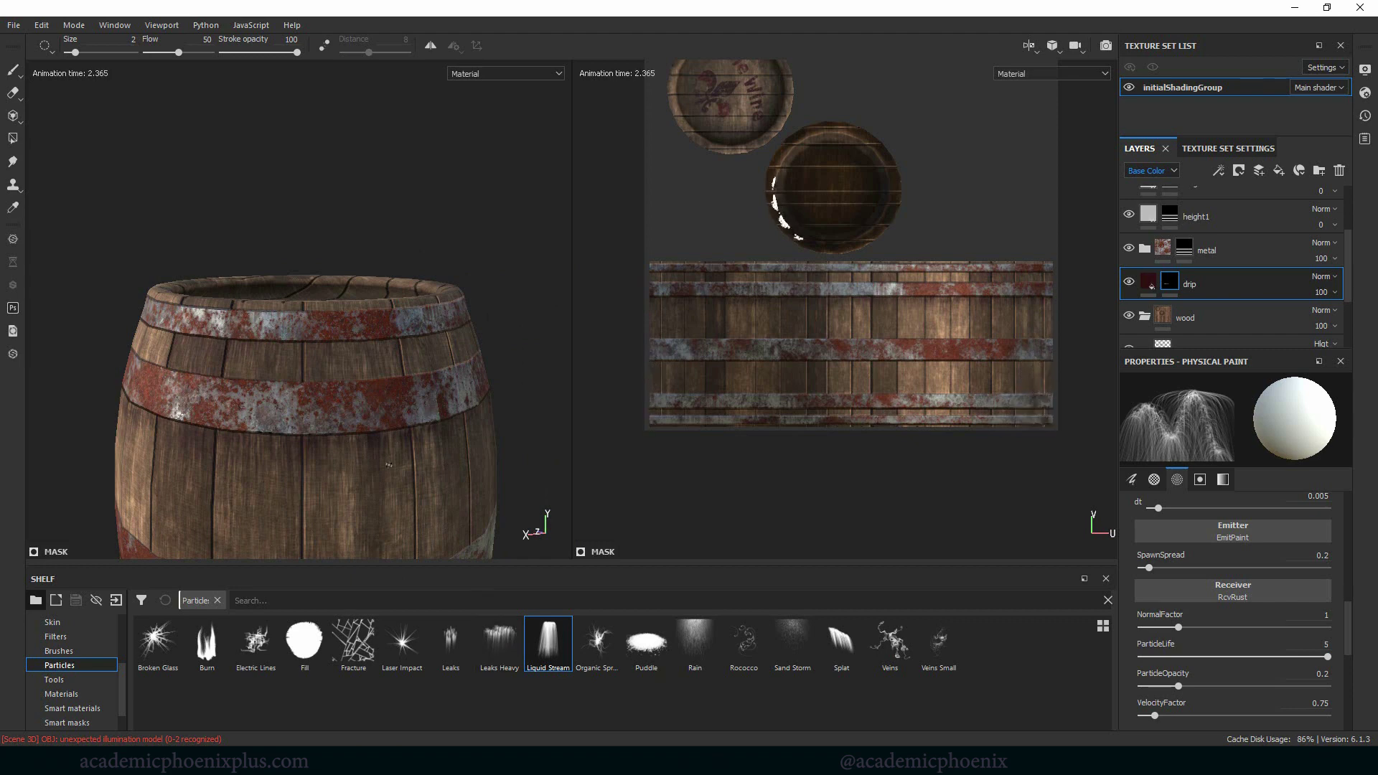
Step: Paint with the Leaks Heavy brush at the narrow top metal band and save the project
{"action": "left_click", "coordinate": [499, 642]}
{"action": "left_click_drag", "start_coordinate": [388, 502], "coordinate": [374, 363], "text": "alt"}
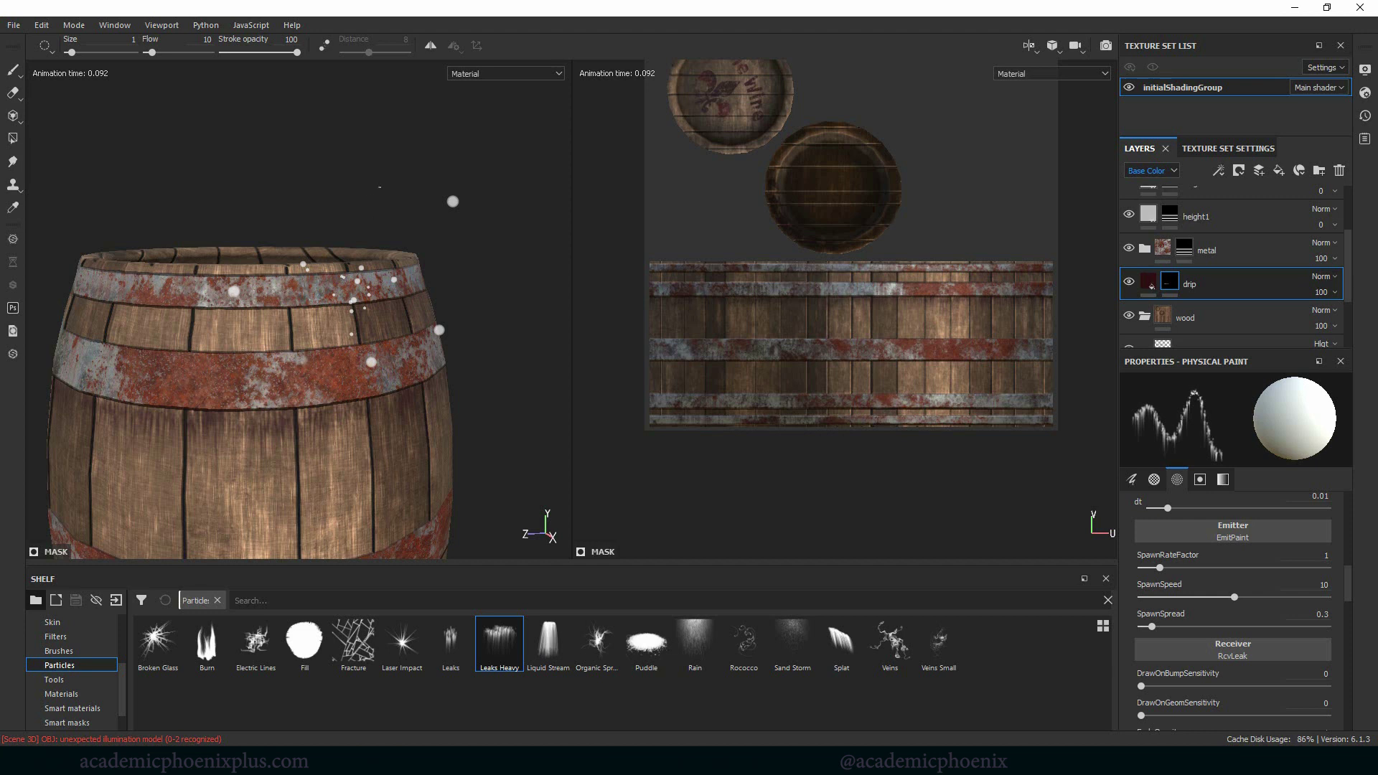
{"action": "left_click", "coordinate": [379, 187]}
{"action": "left_click", "coordinate": [14, 25]}
{"action": "left_click", "coordinate": [43, 163]}
Step: Paint Leaks Heavy particles on the drip mask along the lower edge of the narrow top metal band, working around the barrel
{"action": "middle_click_drag", "start_coordinate": [451, 257], "coordinate": [539, 241], "text": "alt"}
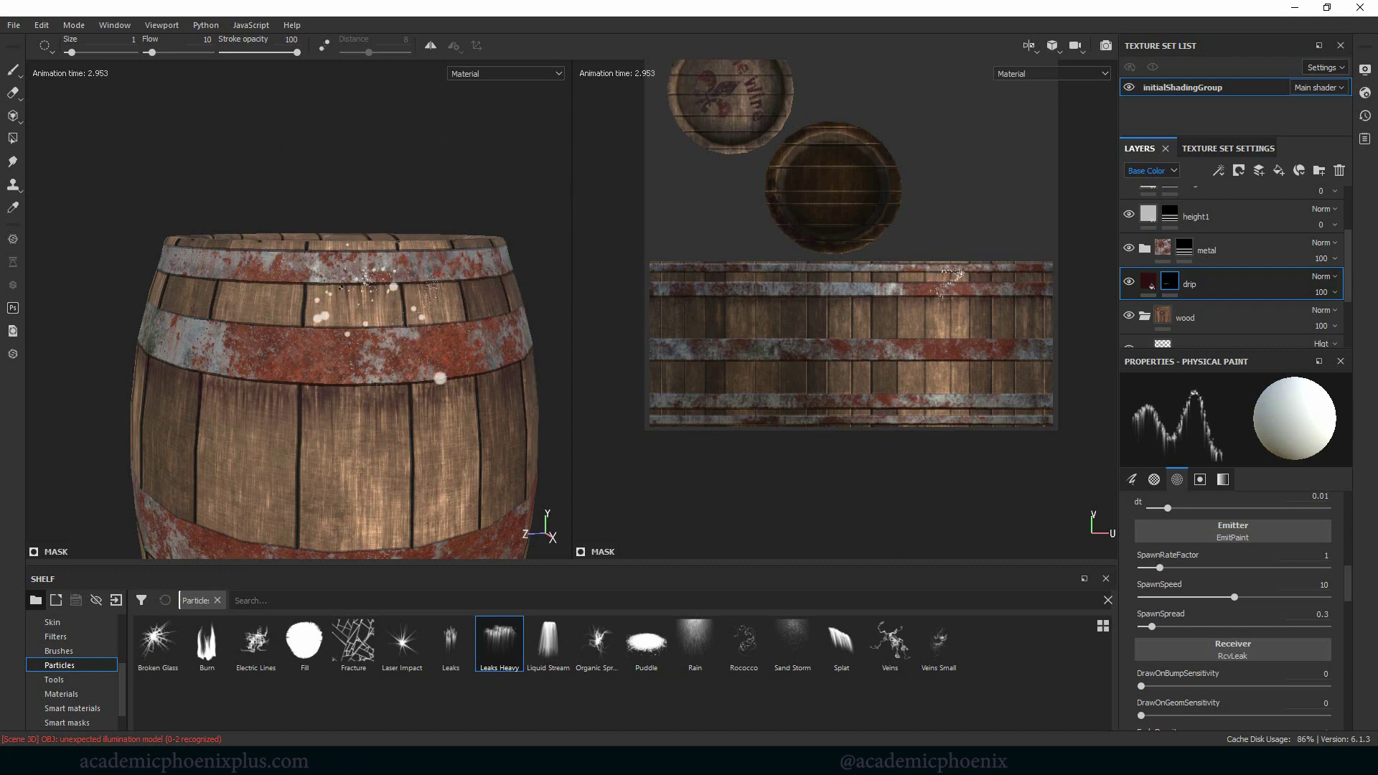
{"action": "left_click_drag", "start_coordinate": [333, 179], "coordinate": [422, 202], "text": "alt"}
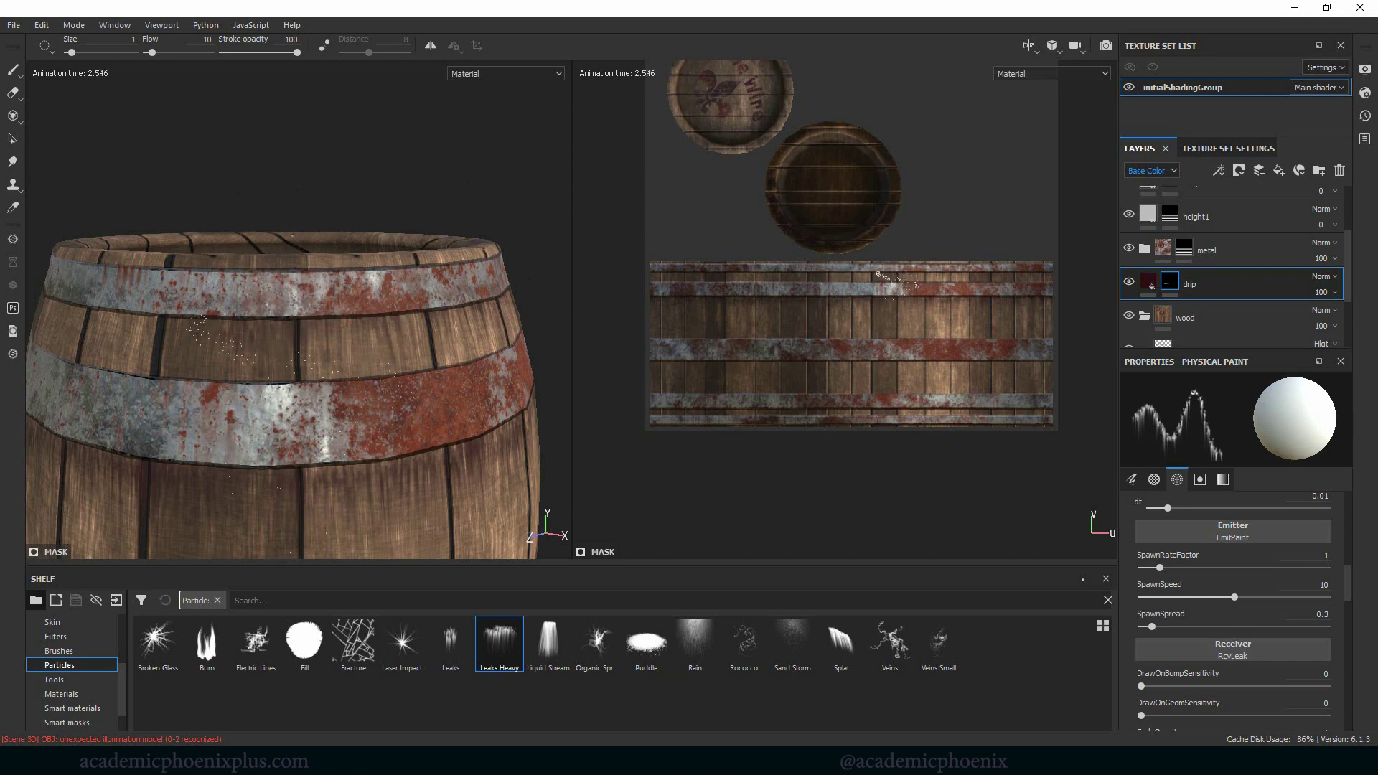
{"action": "scroll", "coordinate": [360, 208], "scroll_direction": "up", "scroll_amount": 4}
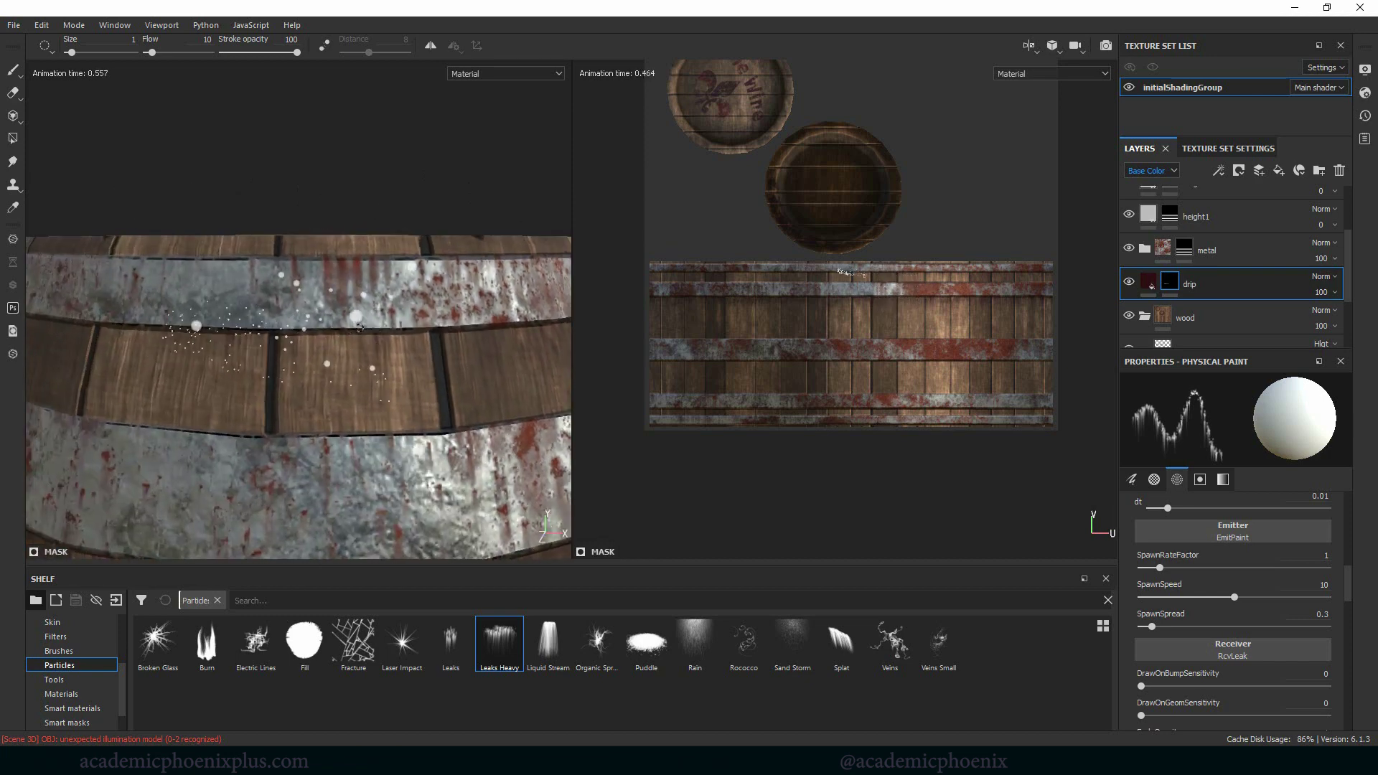
{"action": "scroll", "coordinate": [261, 319], "scroll_direction": "down", "scroll_amount": 4}
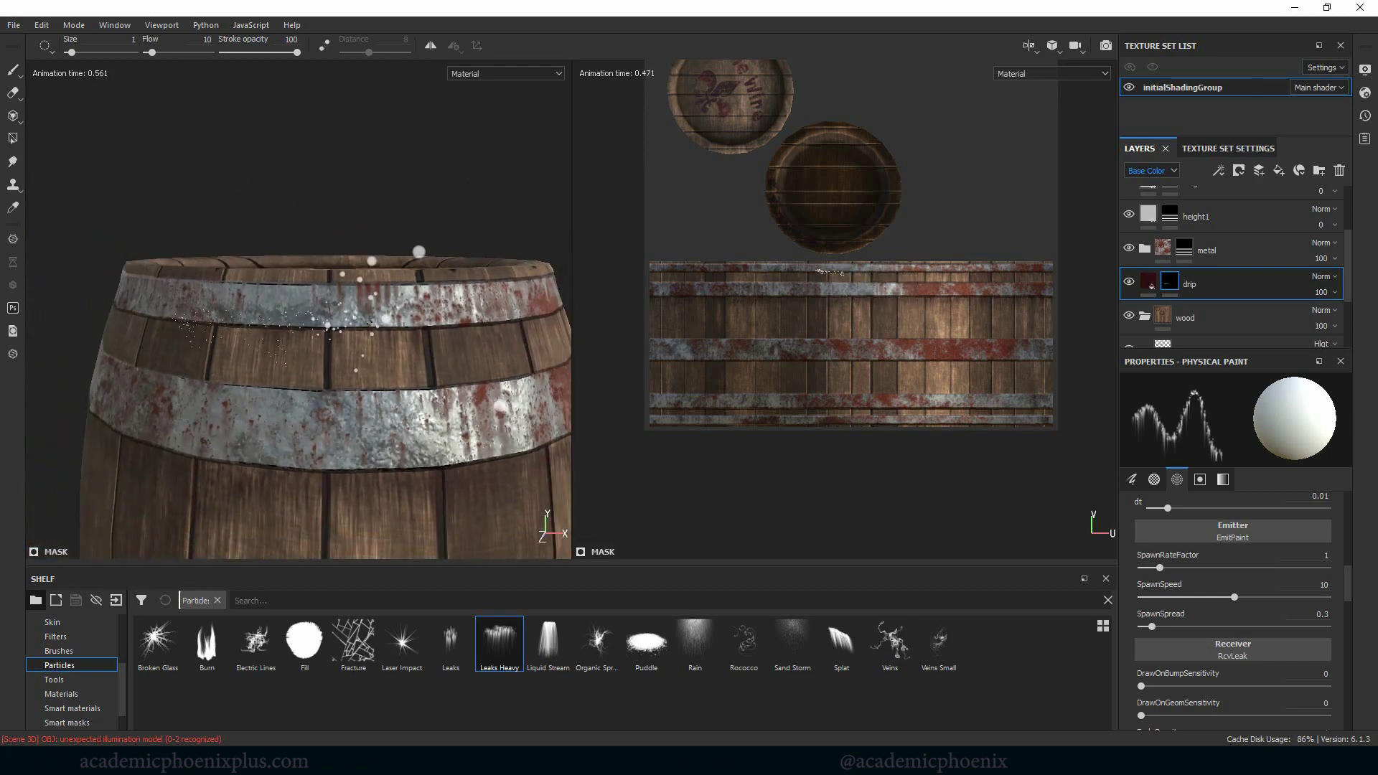
{"action": "right_click_drag", "start_coordinate": [388, 256], "coordinate": [292, 214], "text": "alt"}
{"action": "left_click_drag", "start_coordinate": [292, 214], "coordinate": [429, 287], "text": "alt"}
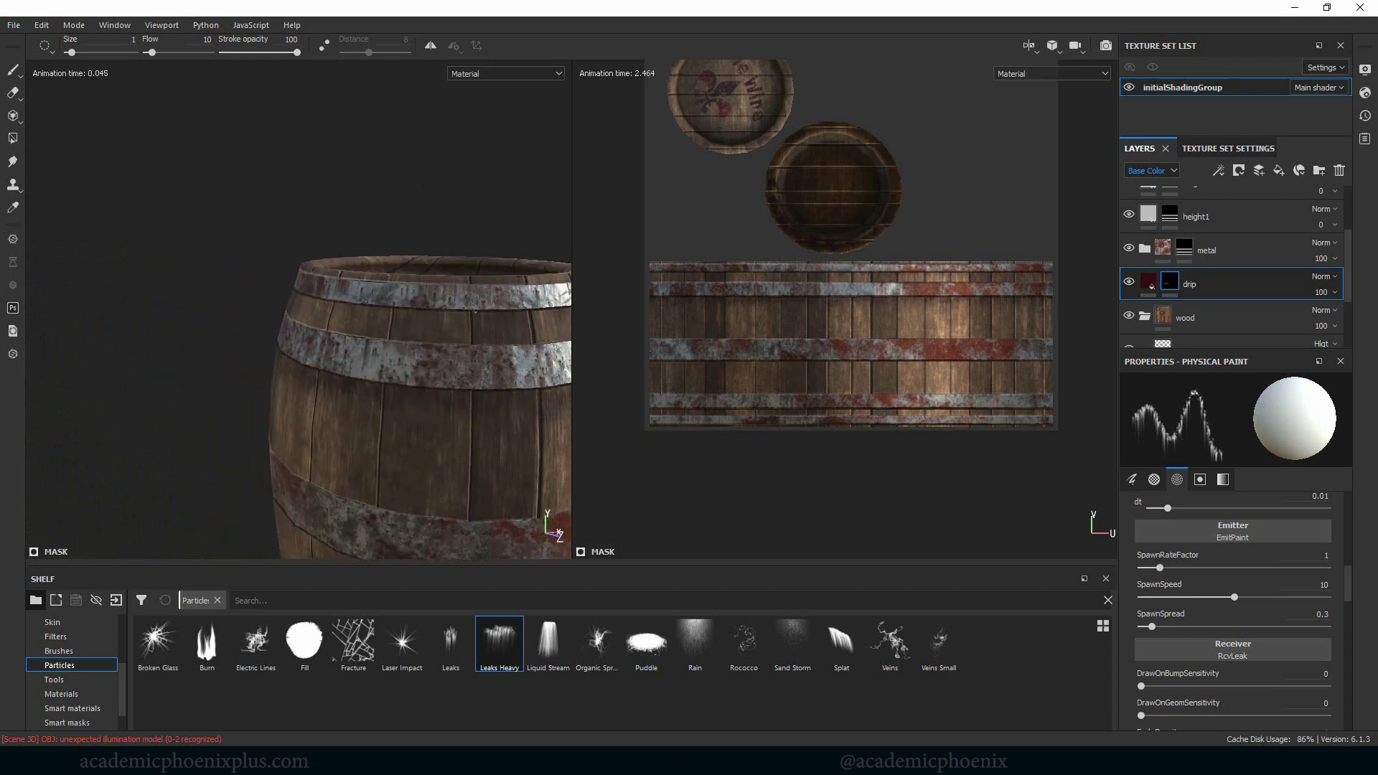
{"action": "middle_click_drag", "start_coordinate": [445, 309], "coordinate": [329, 326], "text": "alt"}
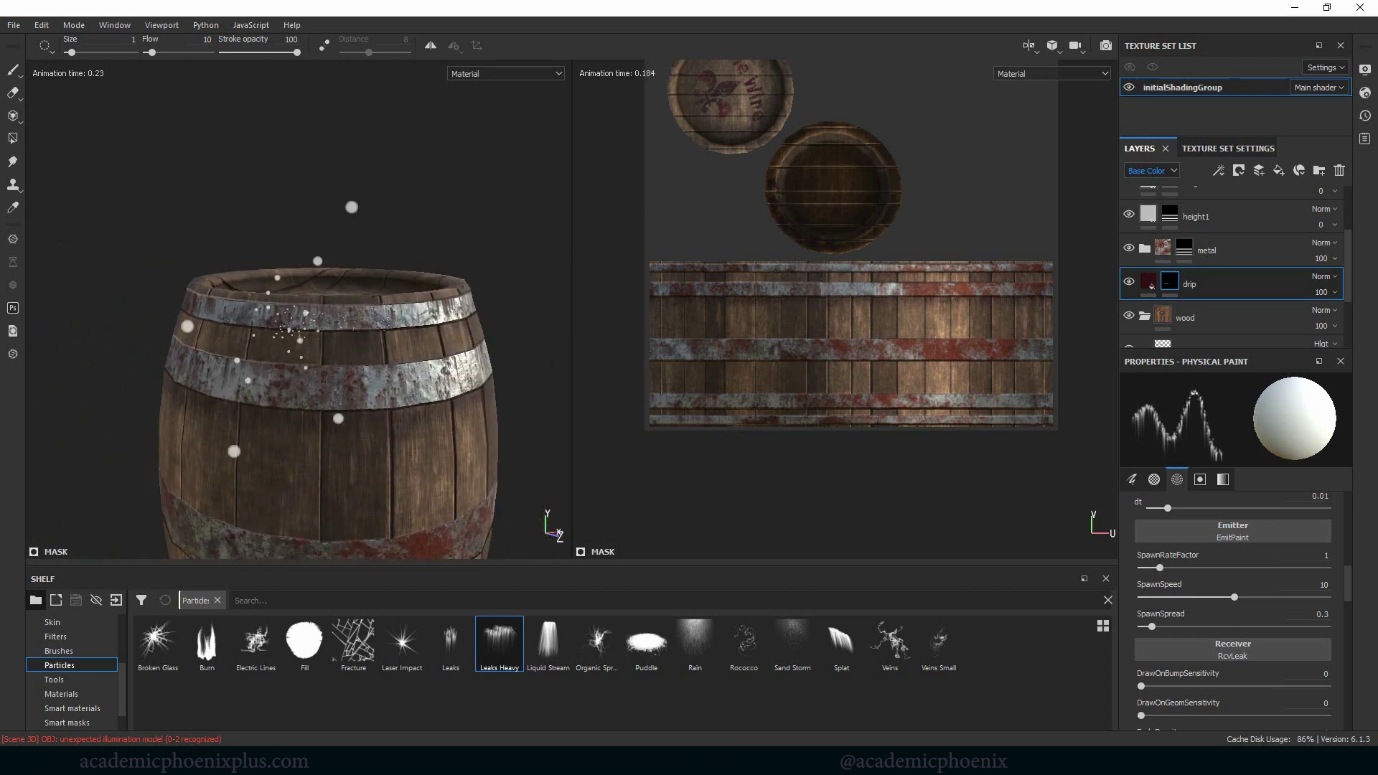
{"action": "left_click_drag", "start_coordinate": [501, 317], "coordinate": [447, 336], "text": "alt"}
{"action": "left_click_drag", "start_coordinate": [222, 326], "coordinate": [334, 321], "text": "alt"}
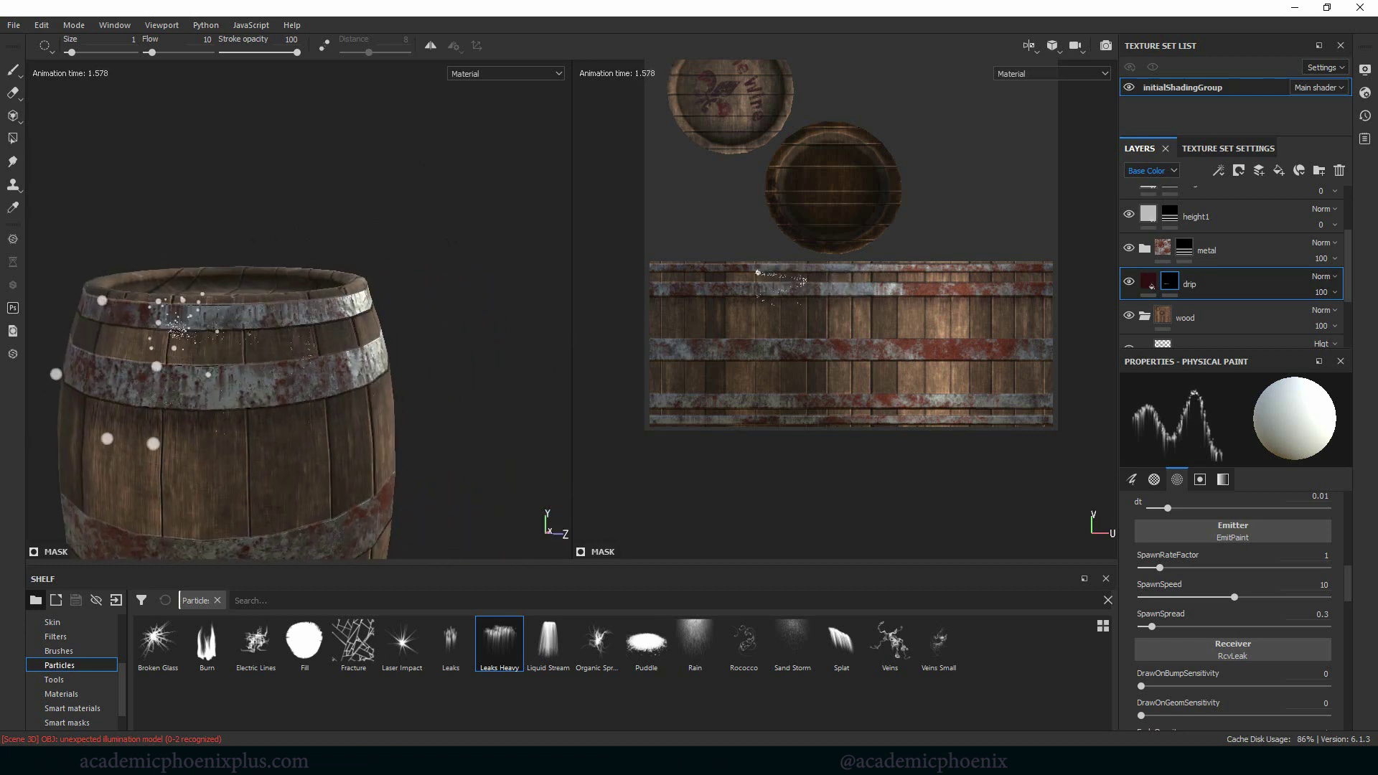
{"action": "left_click_drag", "start_coordinate": [410, 291], "coordinate": [362, 410], "text": "alt"}
{"action": "middle_click_drag", "start_coordinate": [365, 388], "coordinate": [289, 387], "text": "alt"}
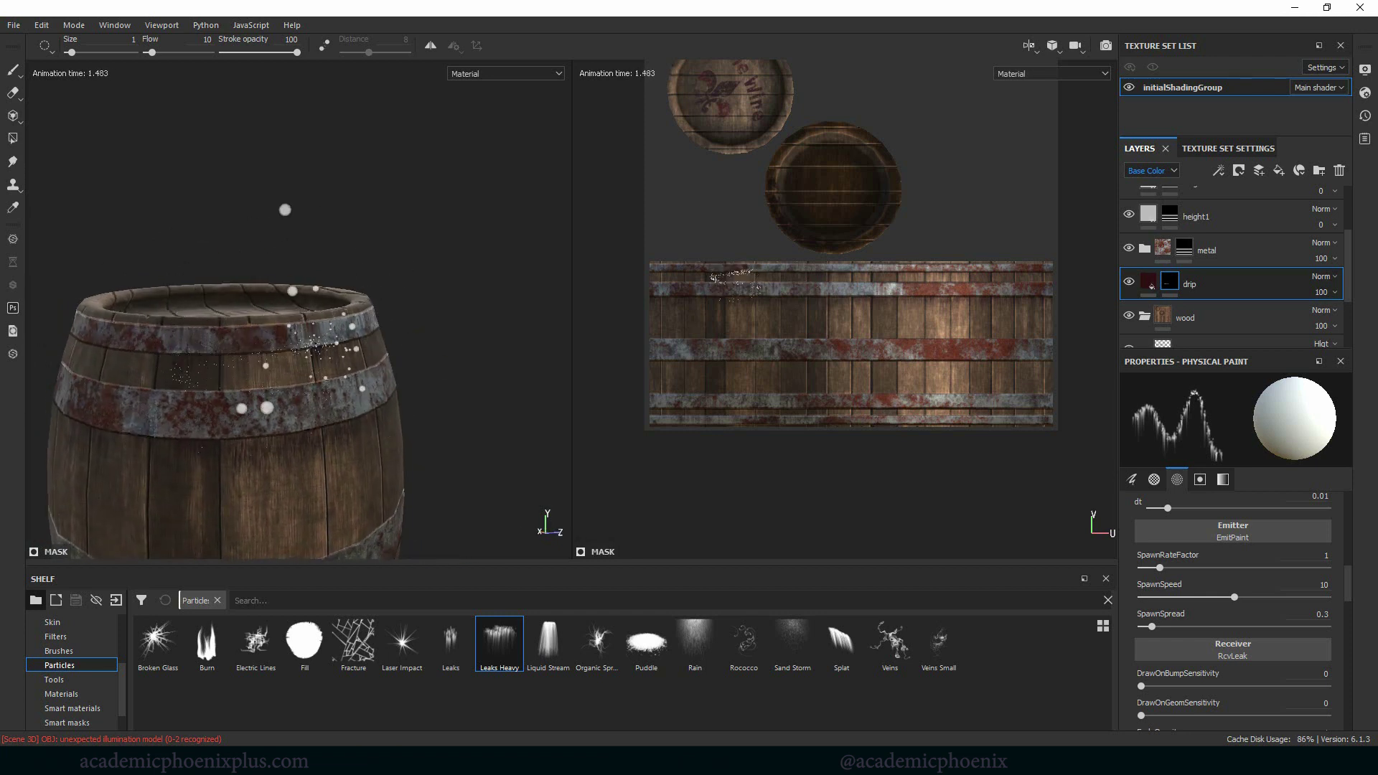
{"action": "left_click_drag", "start_coordinate": [411, 315], "coordinate": [534, 322], "text": "alt"}
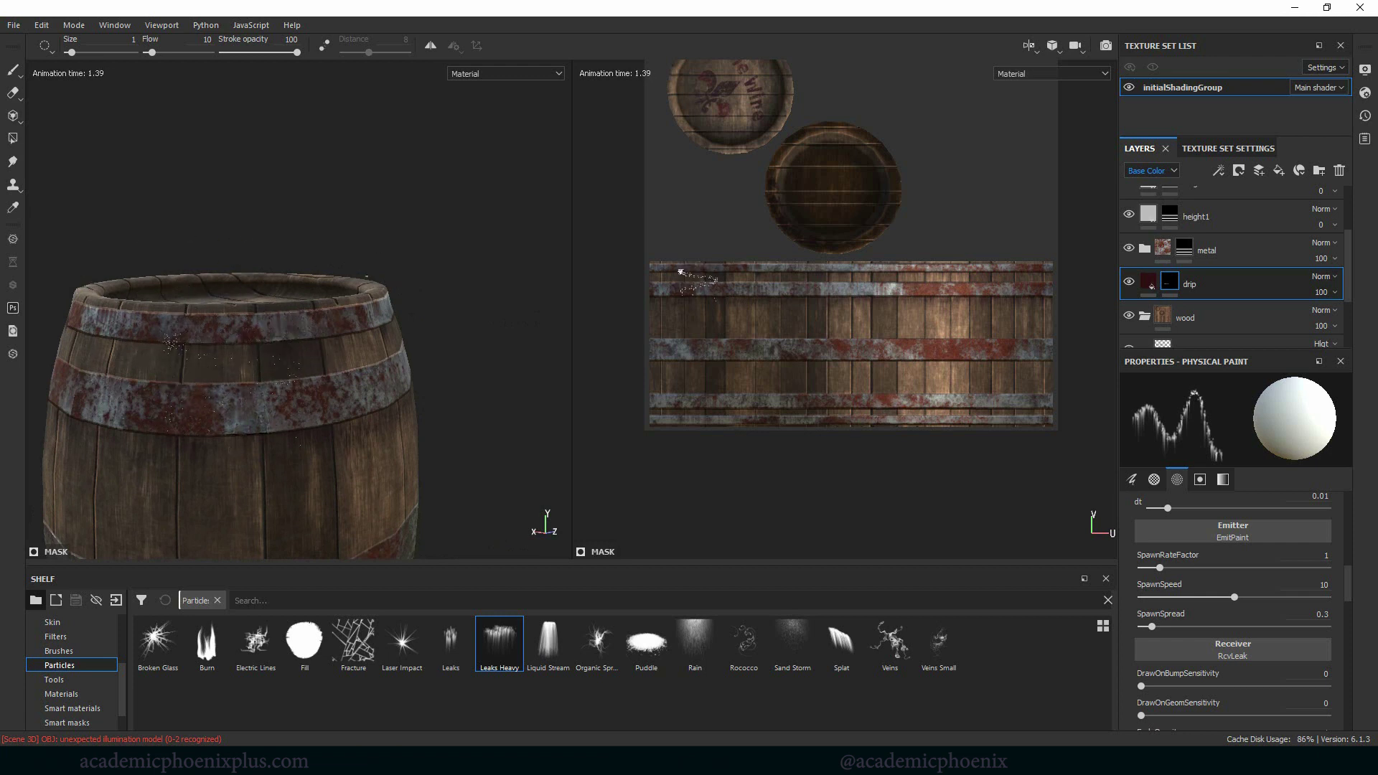
{"action": "mouse_move", "coordinate": [344, 280]}
{"action": "left_mouse_down", "text": "alt"}
{"action": "mouse_move", "coordinate": [416, 268]}
{"action": "mouse_move", "coordinate": [394, 232]}
{"action": "left_mouse_up", "text": "alt"}
{"action": "right_click_drag", "start_coordinate": [394, 232], "coordinate": [388, 198], "text": "alt"}
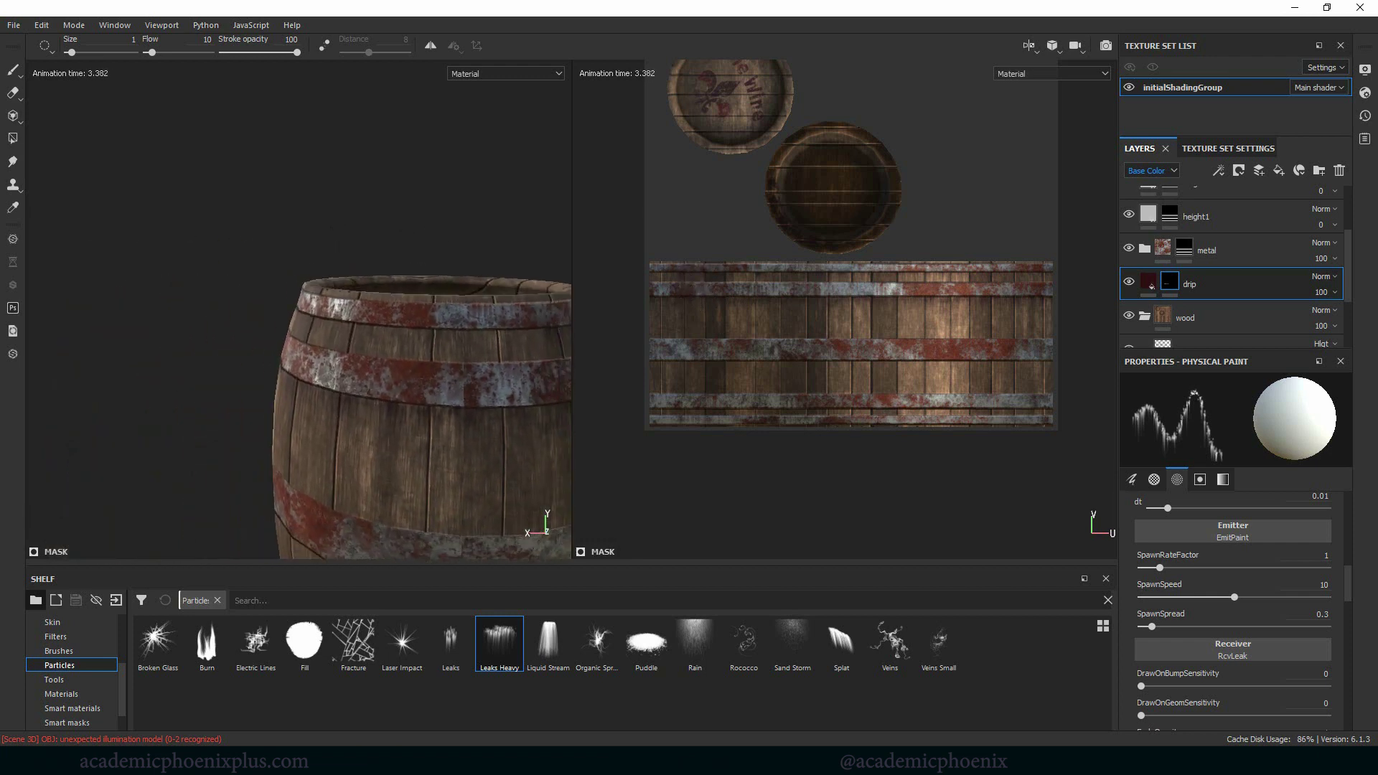
{"action": "middle_click_drag", "start_coordinate": [447, 288], "coordinate": [321, 282], "text": "alt"}
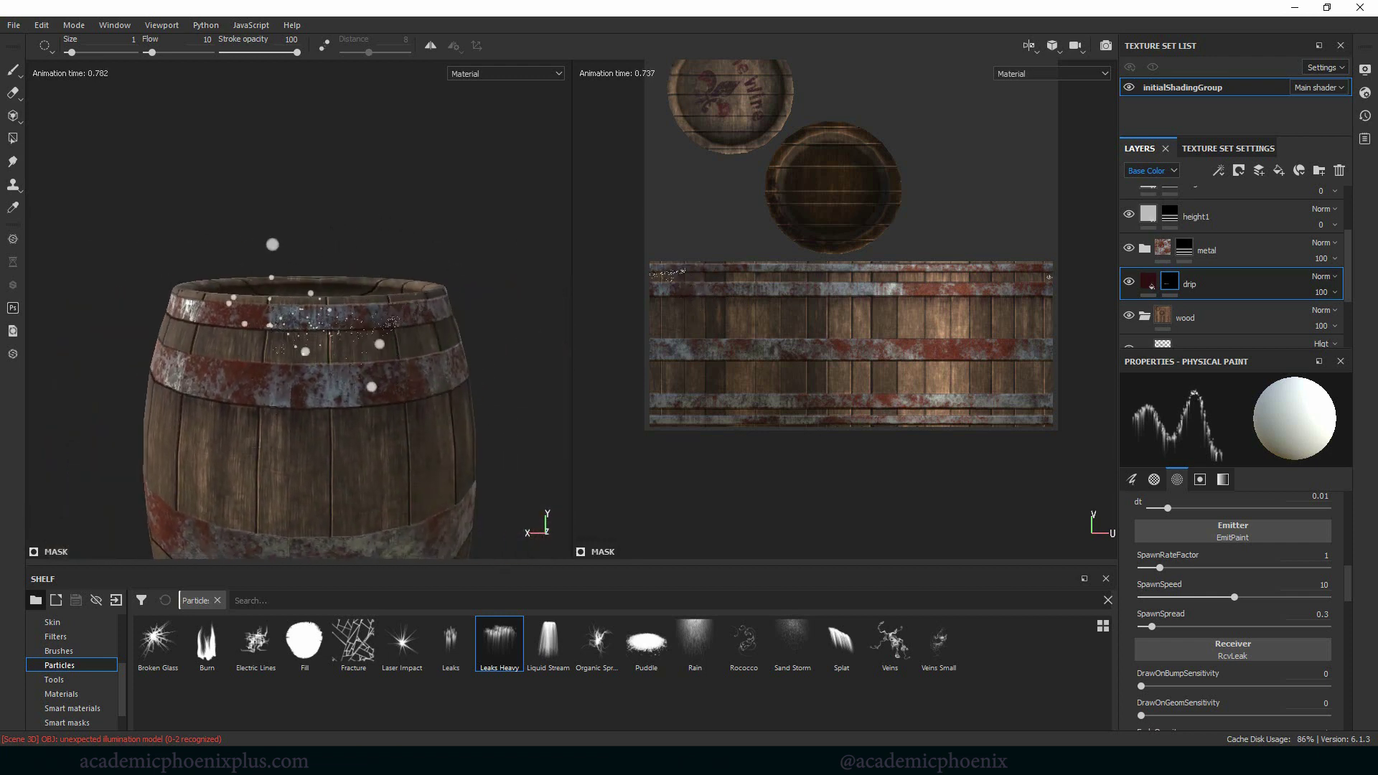
{"action": "left_click_drag", "start_coordinate": [374, 190], "coordinate": [470, 208], "text": "alt"}
{"action": "middle_click_drag", "start_coordinate": [464, 225], "coordinate": [388, 242], "text": "alt"}
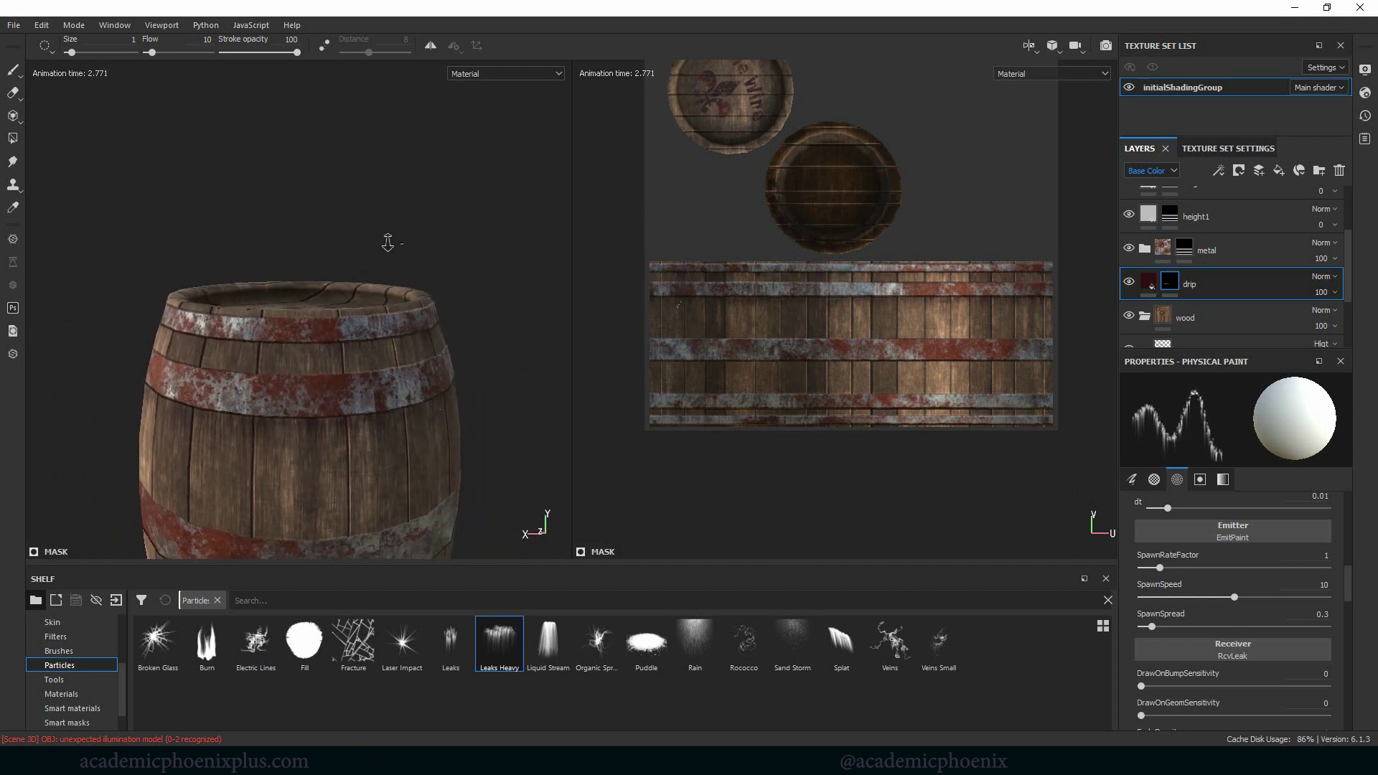
{"action": "right_click_drag", "start_coordinate": [388, 242], "coordinate": [382, 228], "text": "alt"}
{"action": "mouse_move", "coordinate": [324, 342]}
{"action": "left_mouse_down"}
{"action": "mouse_move", "coordinate": [277, 338]}
{"action": "mouse_move", "coordinate": [394, 331]}
{"action": "left_mouse_up"}
{"action": "left_click_drag", "start_coordinate": [416, 231], "coordinate": [476, 227], "text": "alt"}
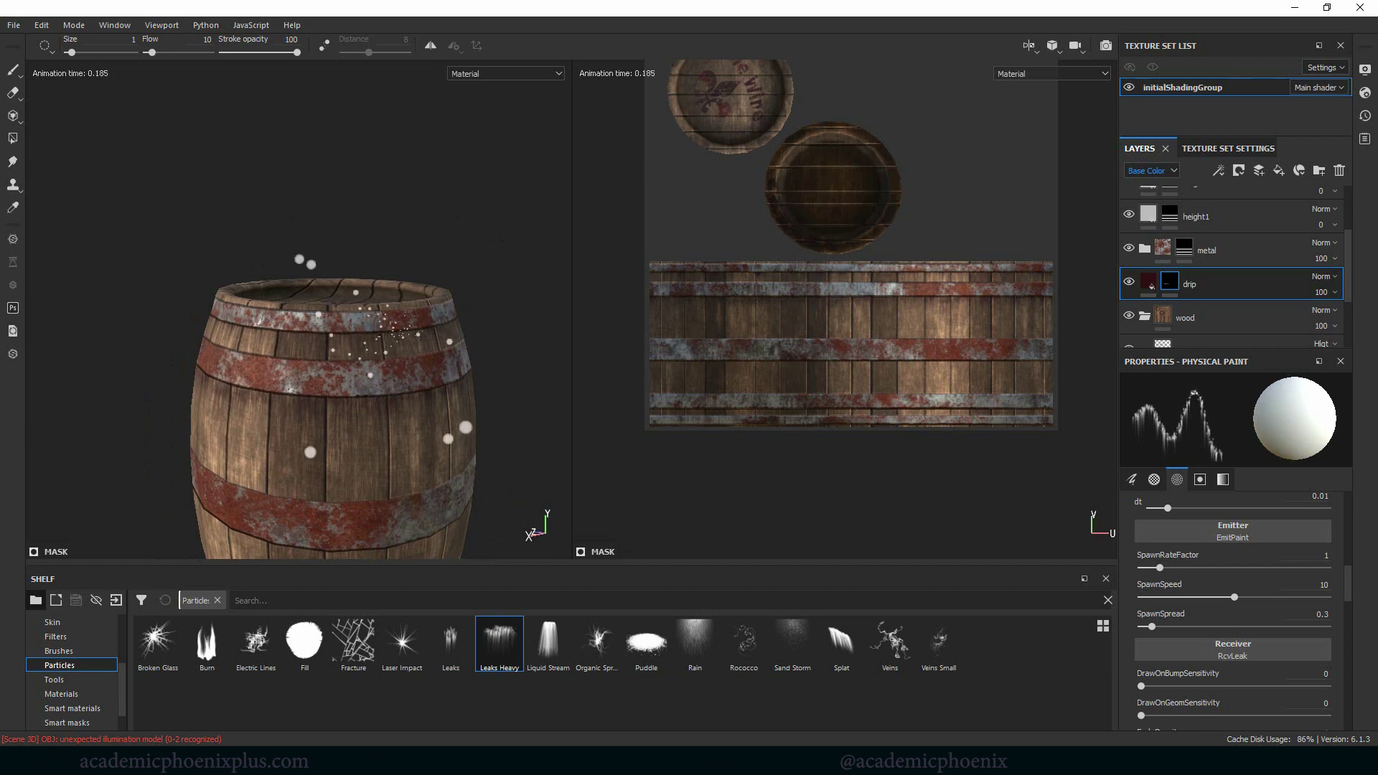
{"action": "middle_click_drag", "start_coordinate": [439, 386], "coordinate": [350, 346], "text": "alt"}
{"action": "right_click_drag", "start_coordinate": [435, 342], "coordinate": [407, 324], "text": "alt"}
{"action": "middle_click_drag", "start_coordinate": [406, 324], "coordinate": [536, 295], "text": "alt"}
{"action": "left_click_drag", "start_coordinate": [533, 341], "coordinate": [526, 319], "text": "alt"}
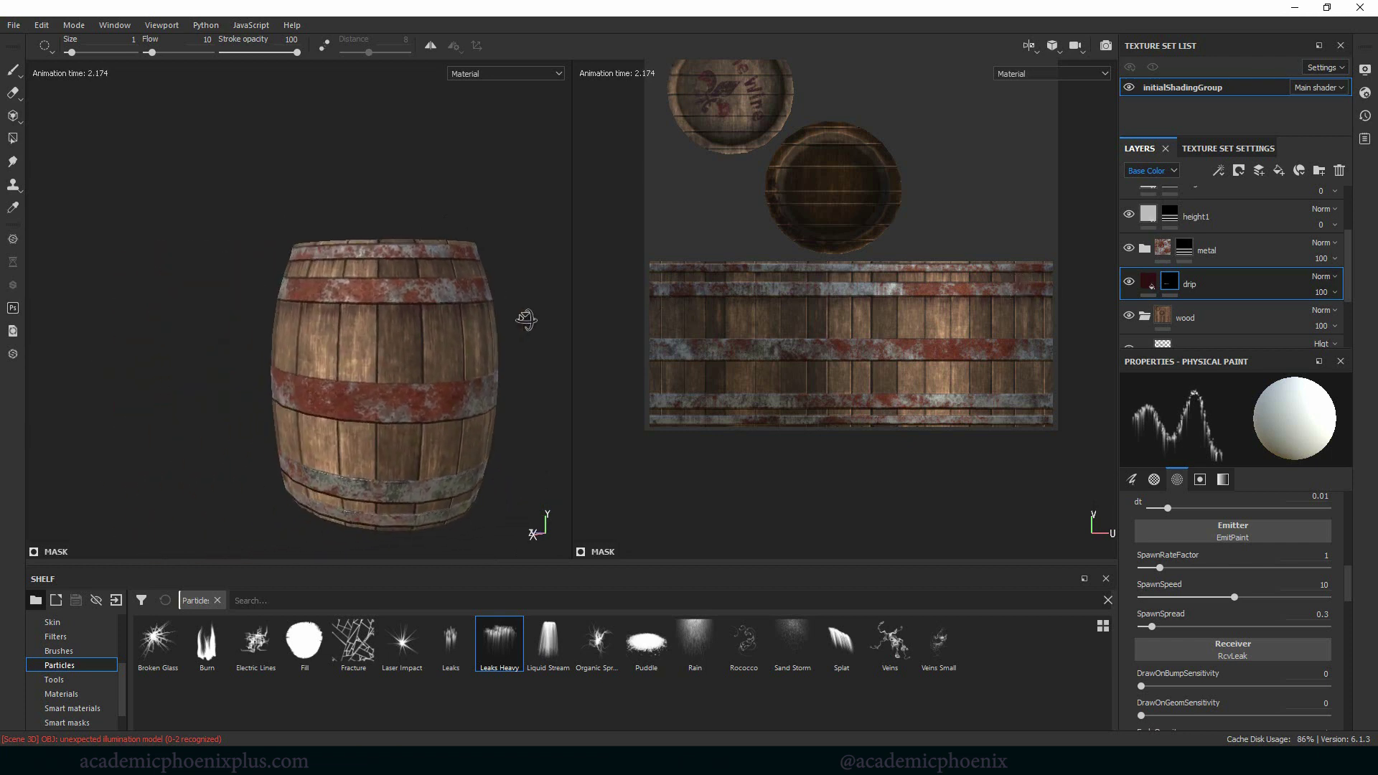
{"action": "left_click_drag", "start_coordinate": [443, 339], "coordinate": [331, 290], "text": "alt"}
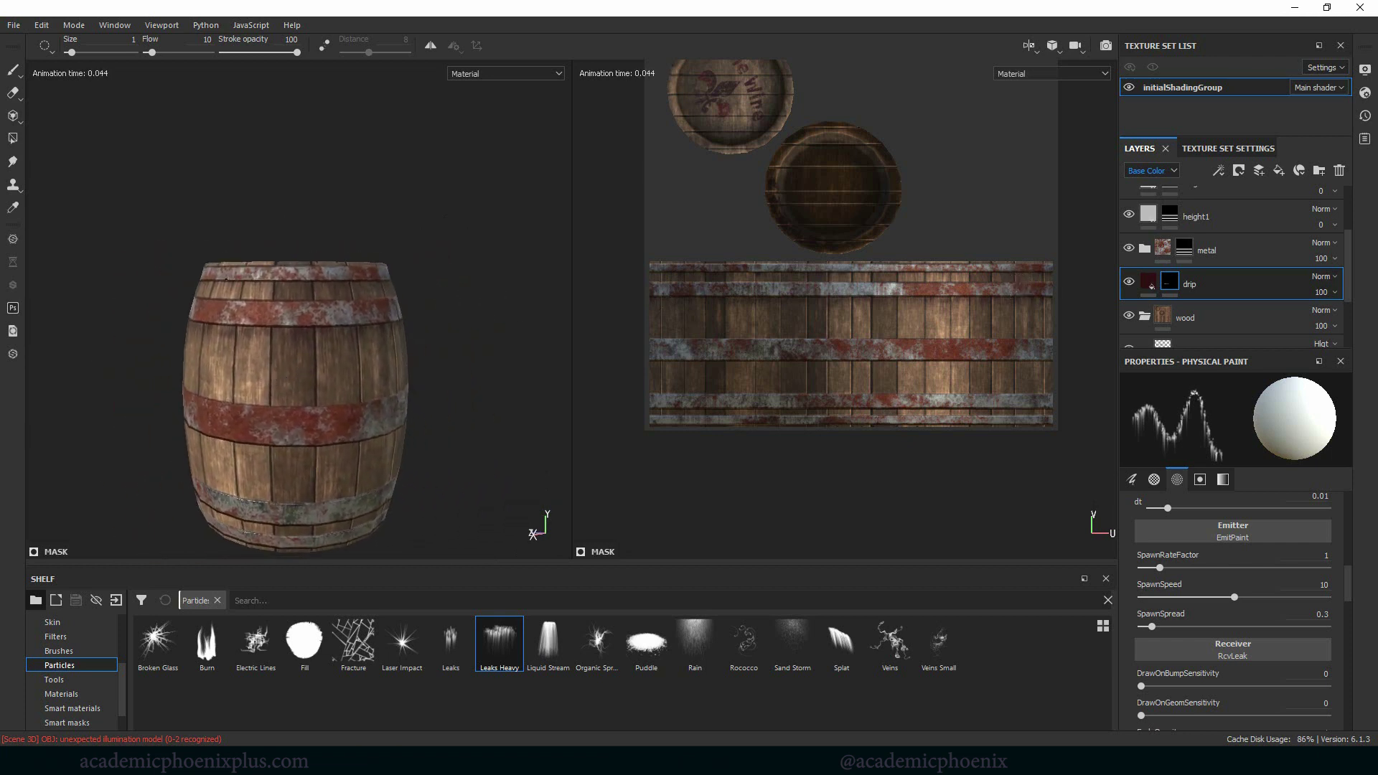
{"action": "left_click_drag", "start_coordinate": [226, 278], "coordinate": [286, 280]}
{"action": "middle_click_drag", "start_coordinate": [323, 319], "coordinate": [292, 293], "text": "alt"}
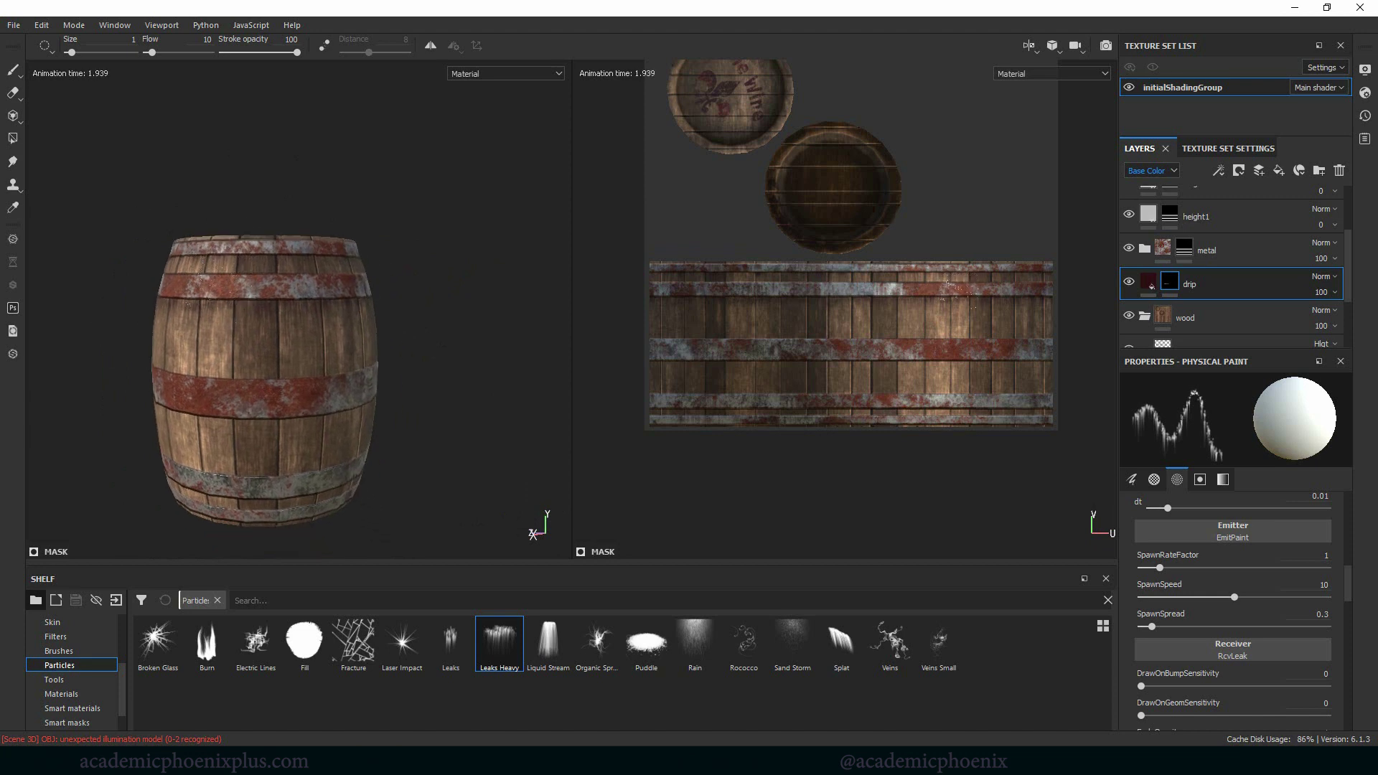
Step: Change the drip fill layer's base color to a darker, less saturated reddish brown
{"action": "left_click_drag", "start_coordinate": [381, 447], "coordinate": [348, 450], "text": "alt"}
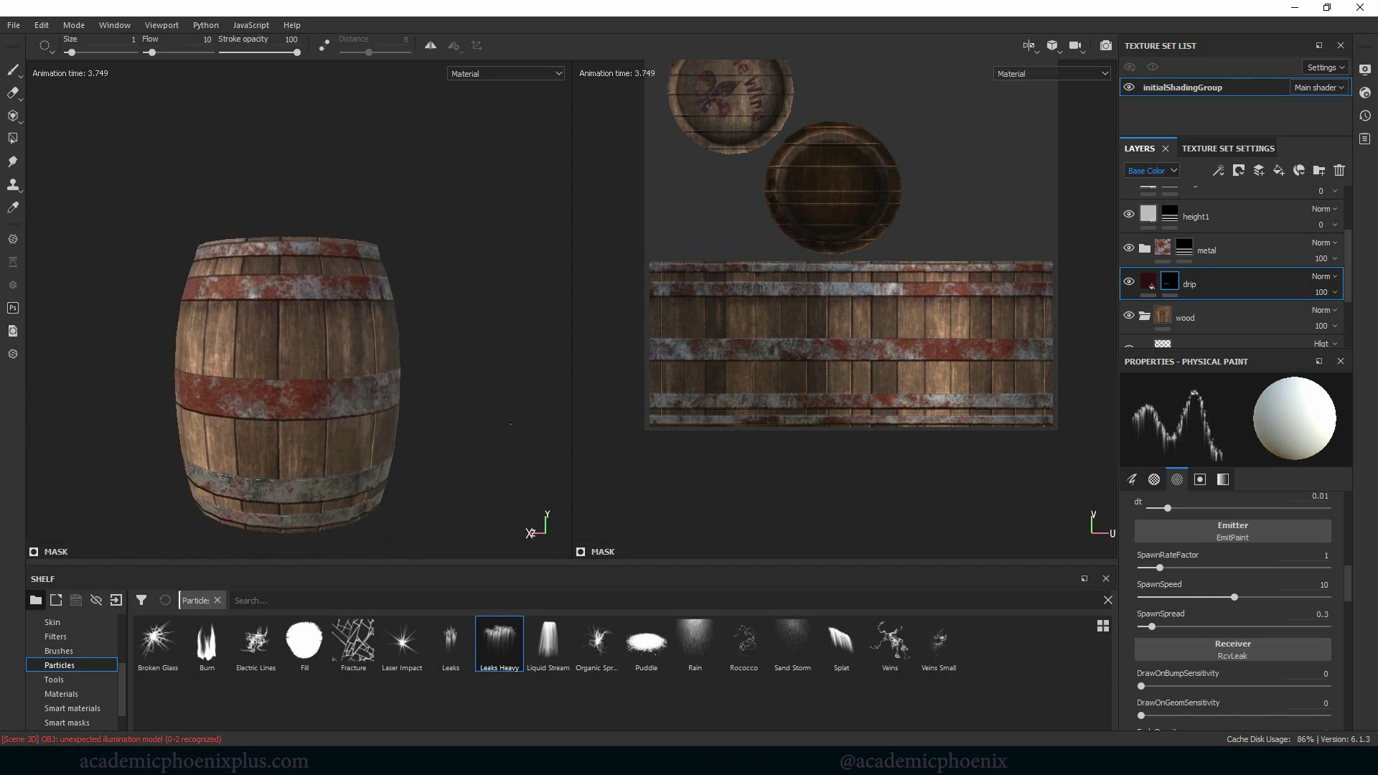
{"action": "left_click", "coordinate": [1148, 281]}
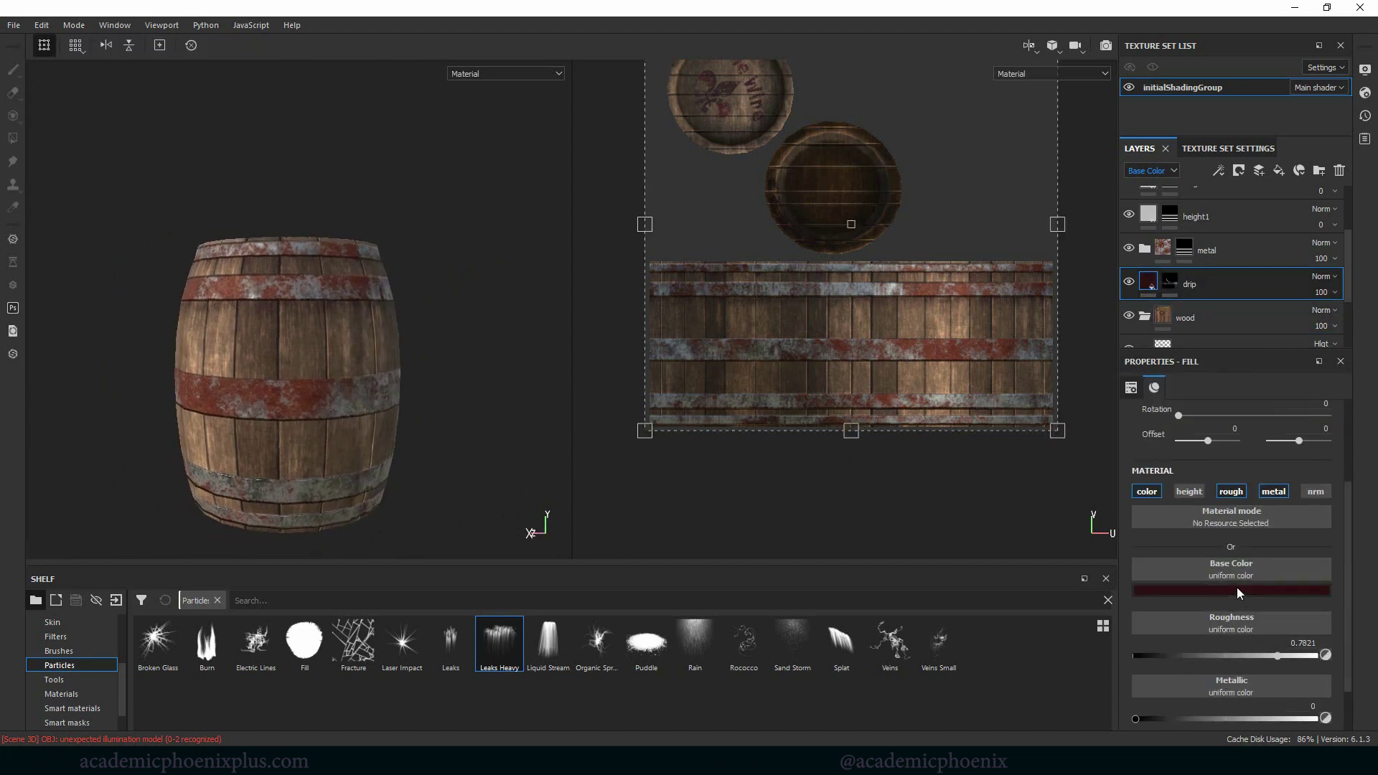
{"action": "left_click", "coordinate": [1237, 591]}
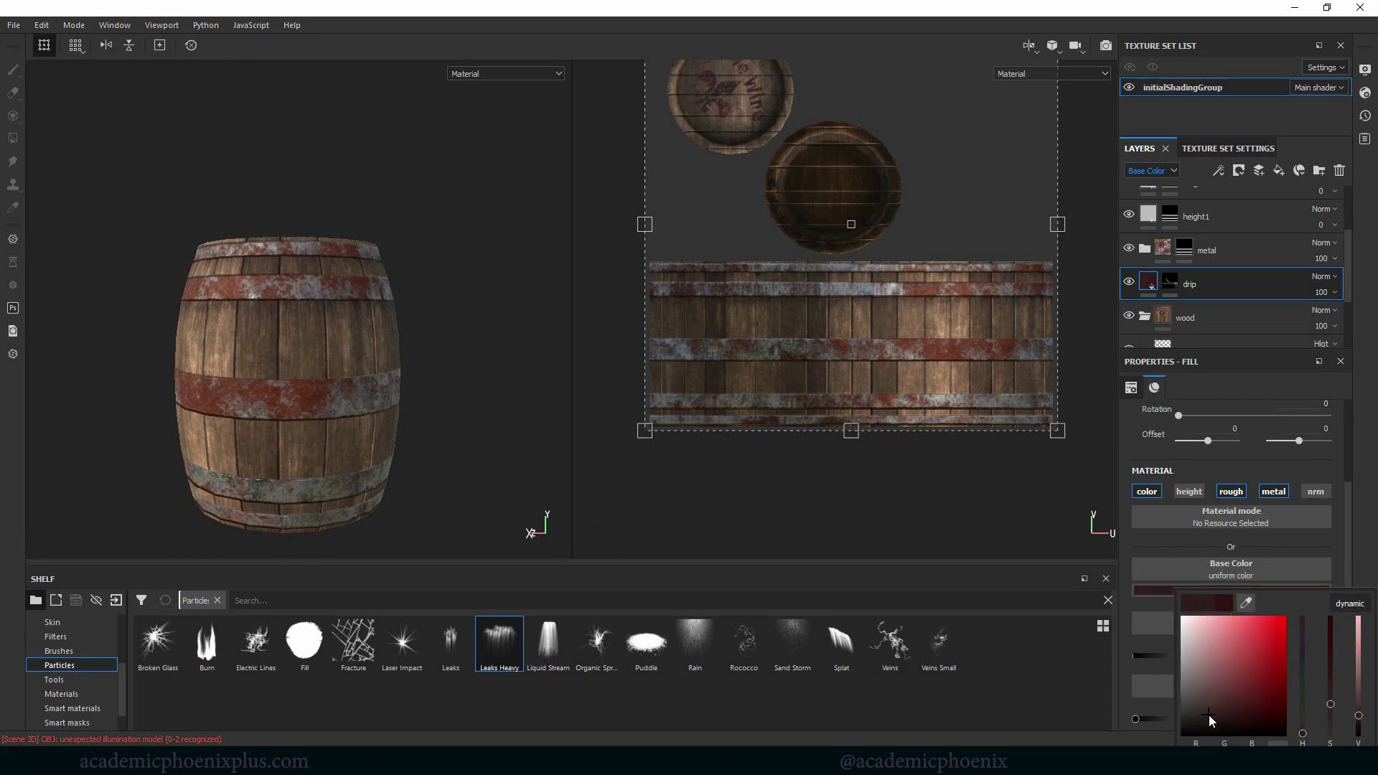
{"action": "left_click", "coordinate": [421, 448]}
{"action": "left_click", "coordinate": [297, 414]}
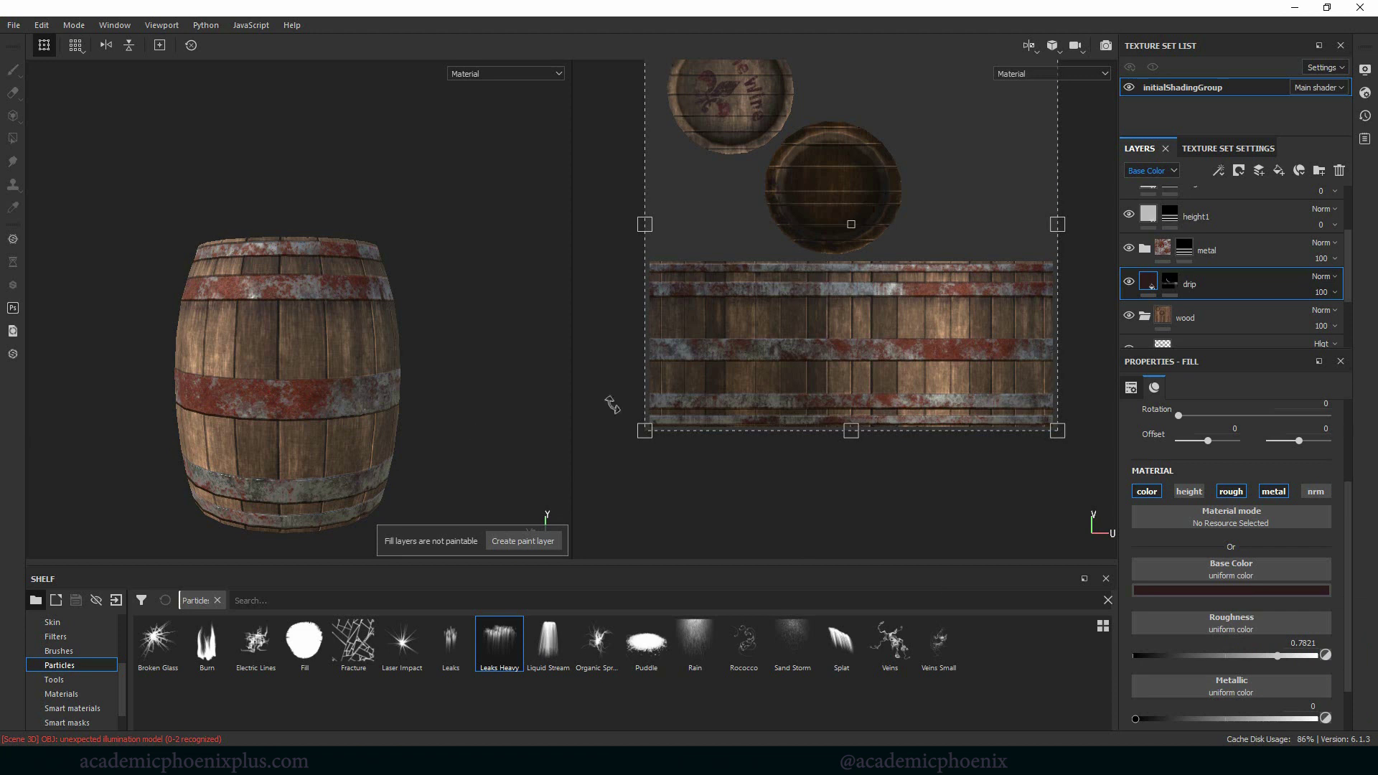
Step: Paint Leaks Heavy particles on the drip mask along the lower edge of the wide middle metal band, working around the barrel
{"action": "left_click", "coordinate": [1173, 281]}
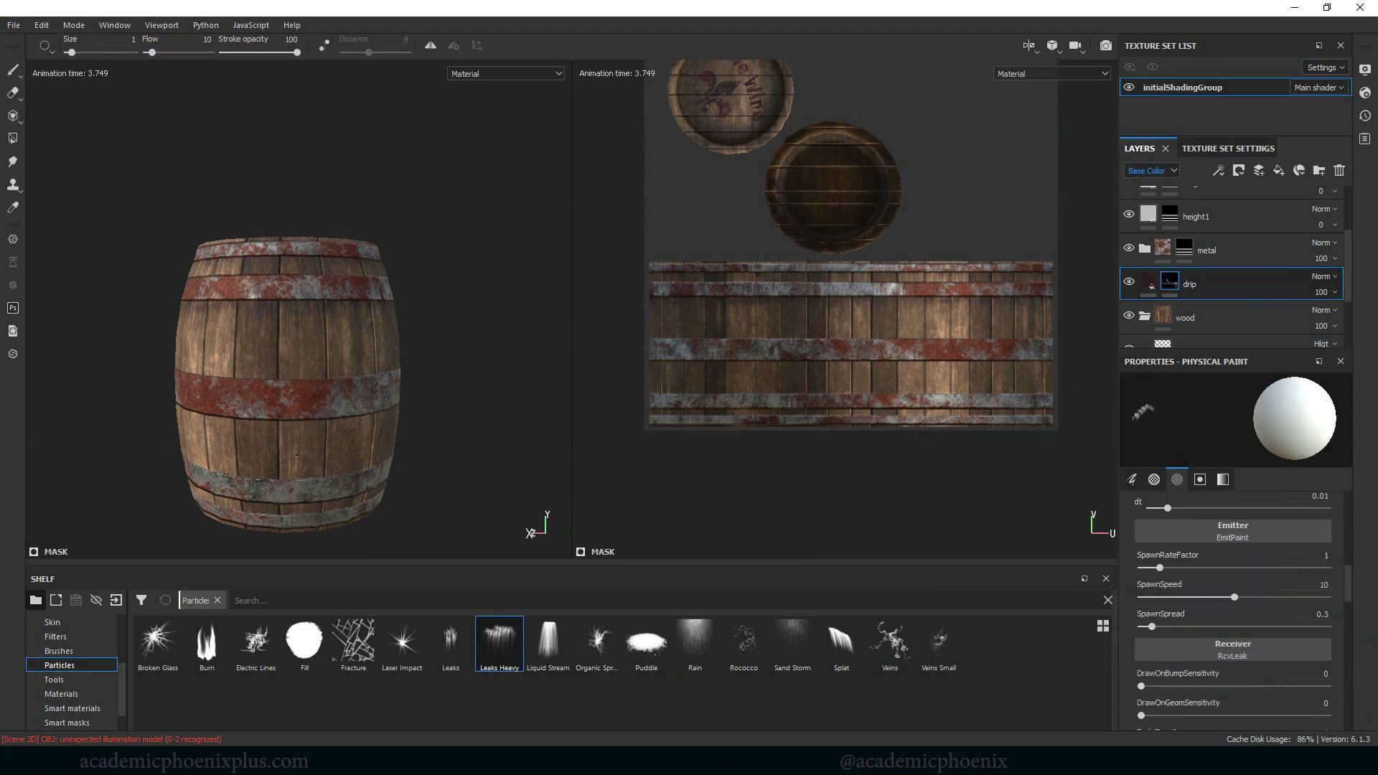
{"action": "mouse_move", "coordinate": [352, 411]}
{"action": "left_mouse_down"}
{"action": "mouse_move", "coordinate": [251, 417]}
{"action": "mouse_move", "coordinate": [351, 411]}
{"action": "mouse_move", "coordinate": [305, 428]}
{"action": "mouse_move", "coordinate": [466, 432]}
{"action": "left_mouse_up"}
{"action": "middle_click_drag", "start_coordinate": [463, 432], "coordinate": [343, 423], "text": "alt"}
{"action": "left_click_drag", "start_coordinate": [305, 432], "coordinate": [452, 429]}
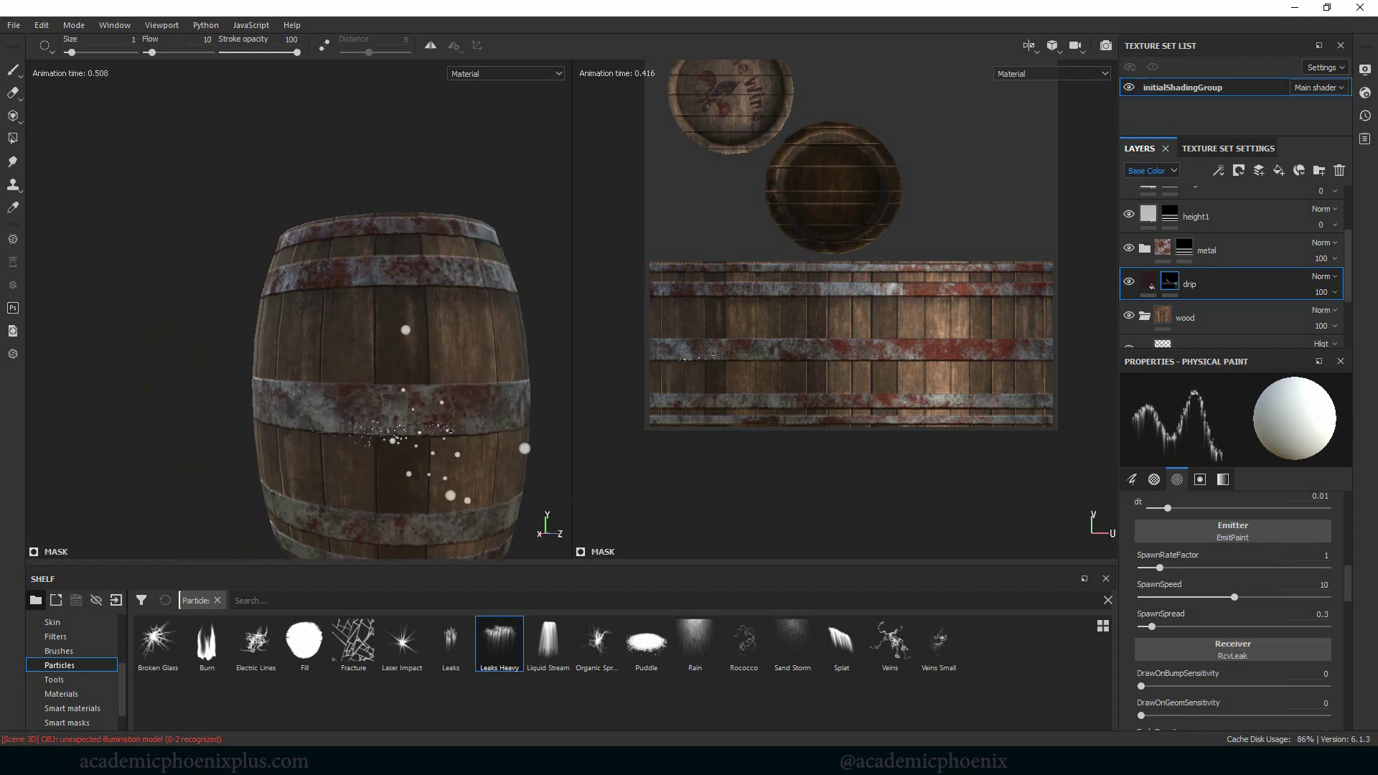
{"action": "middle_click_drag", "start_coordinate": [420, 454], "coordinate": [335, 450], "text": "alt"}
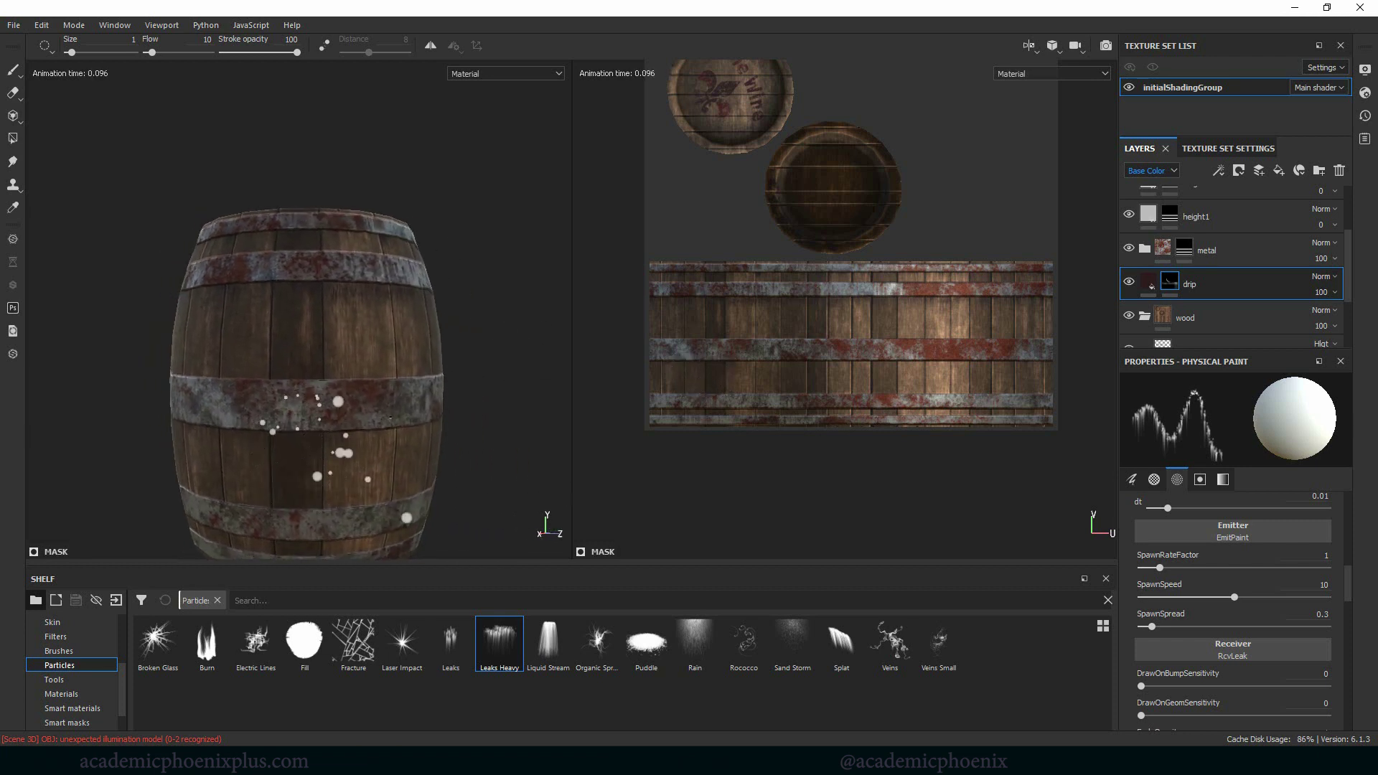
{"action": "left_click_drag", "start_coordinate": [393, 449], "coordinate": [340, 460], "text": "alt"}
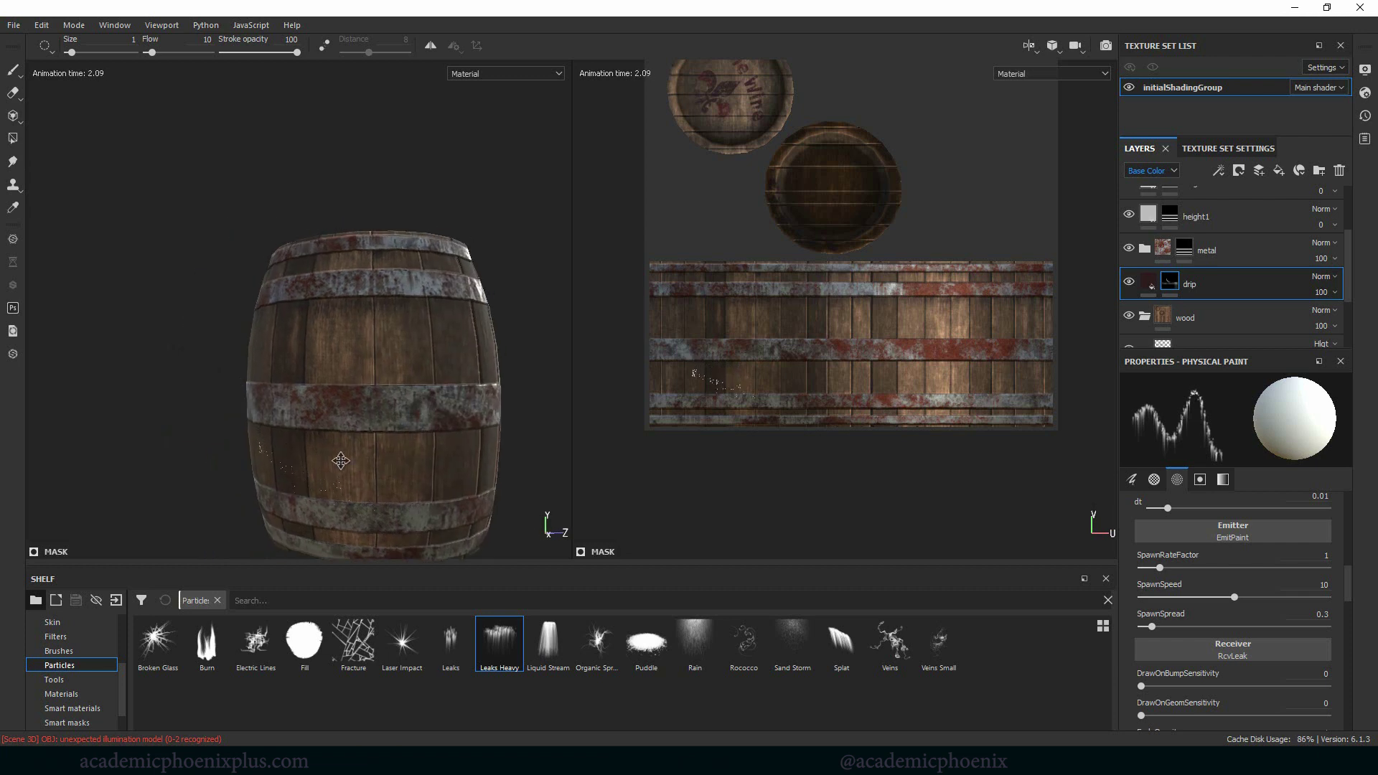
{"action": "middle_click_drag", "start_coordinate": [340, 461], "coordinate": [257, 459], "text": "alt"}
{"action": "left_click_drag", "start_coordinate": [271, 420], "coordinate": [271, 436]}
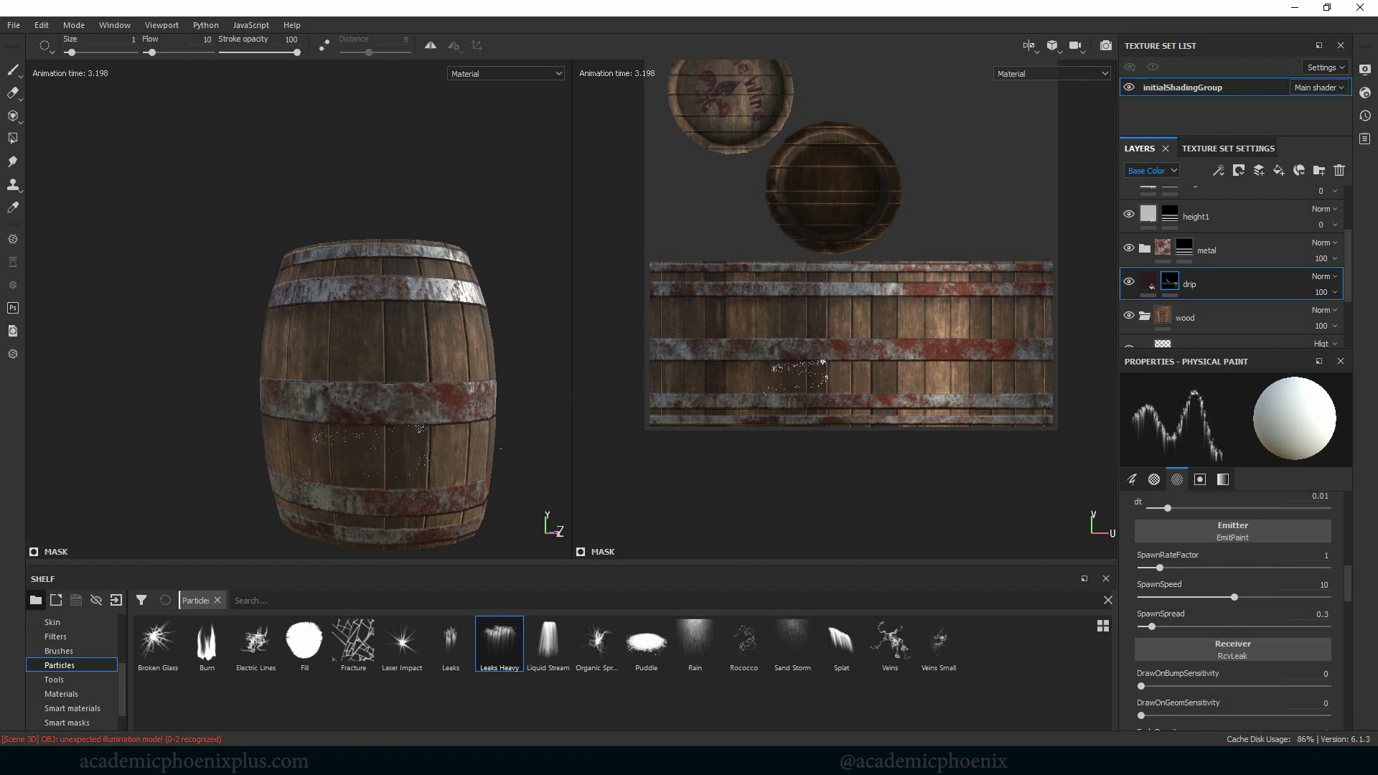
{"action": "middle_click_drag", "start_coordinate": [501, 448], "coordinate": [442, 473], "text": "alt"}
{"action": "left_click_drag", "start_coordinate": [442, 472], "coordinate": [334, 471], "text": "alt"}
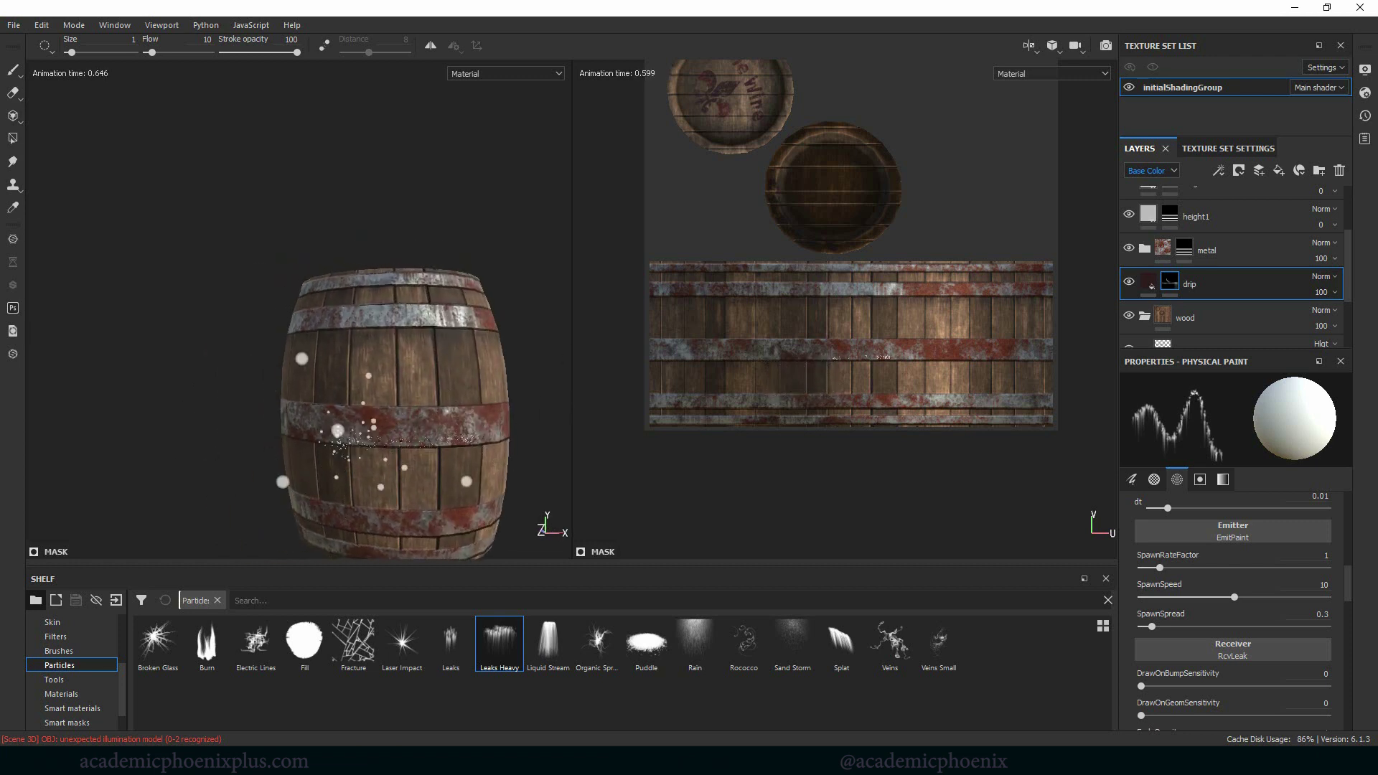
{"action": "left_click_drag", "start_coordinate": [459, 457], "coordinate": [391, 458], "text": "alt"}
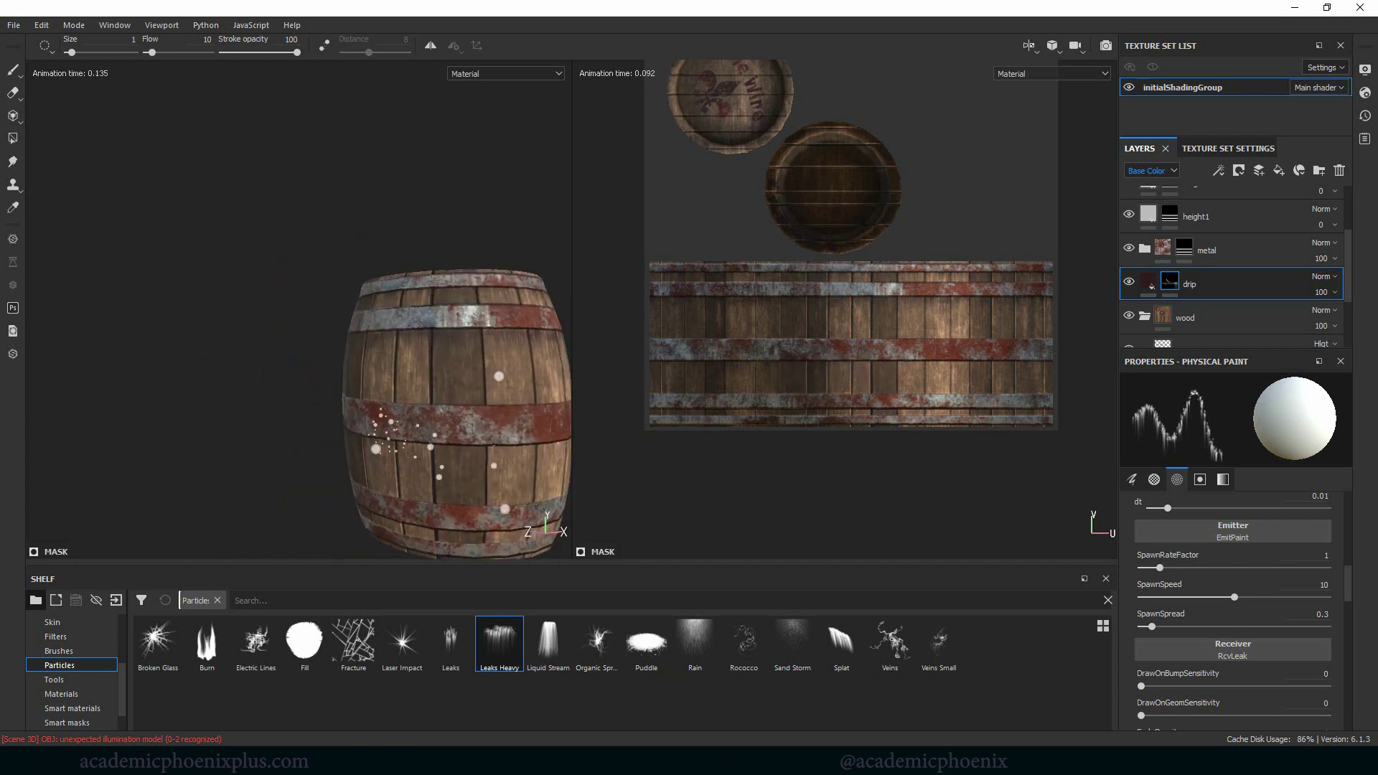
{"action": "middle_click_drag", "start_coordinate": [466, 435], "coordinate": [354, 460], "text": "alt"}
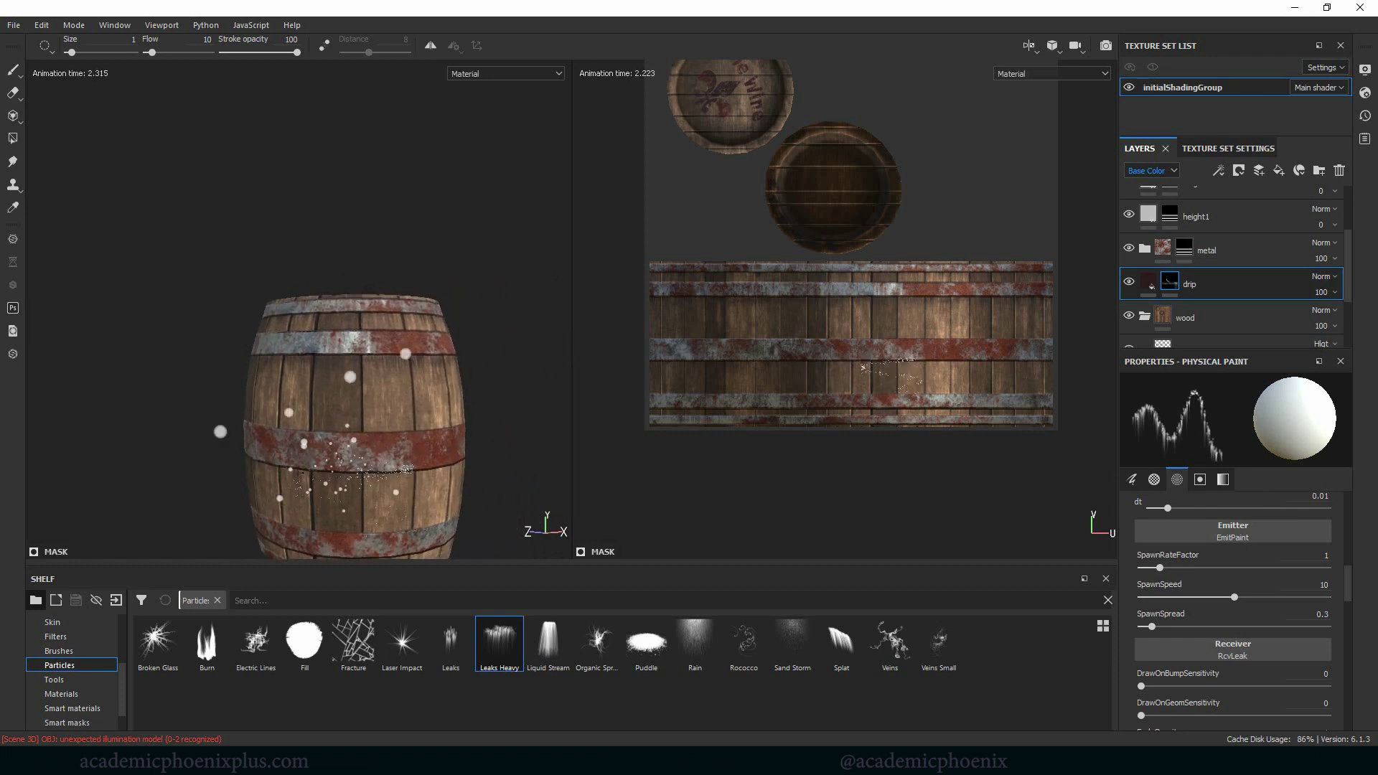
Step: Paint with the Liquid Stream particle brush below the wide middle metal band on several sides of the barrel
{"action": "left_click", "coordinate": [548, 641]}
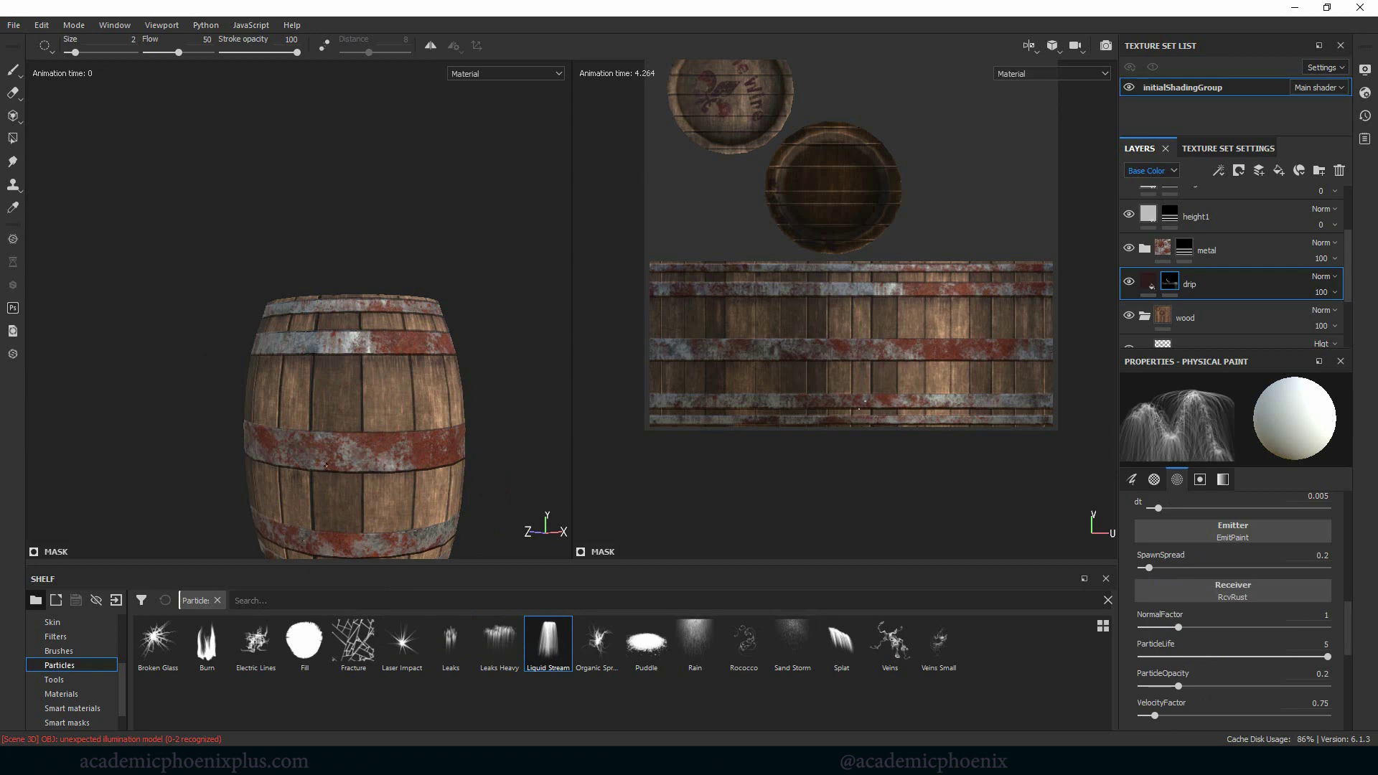
{"action": "mouse_move", "coordinate": [420, 465]}
{"action": "left_mouse_down"}
{"action": "mouse_move", "coordinate": [454, 461]}
{"action": "mouse_move", "coordinate": [375, 458]}
{"action": "mouse_move", "coordinate": [463, 458]}
{"action": "mouse_move", "coordinate": [345, 479]}
{"action": "mouse_move", "coordinate": [459, 476]}
{"action": "mouse_move", "coordinate": [341, 479]}
{"action": "mouse_move", "coordinate": [424, 484]}
{"action": "left_mouse_up"}
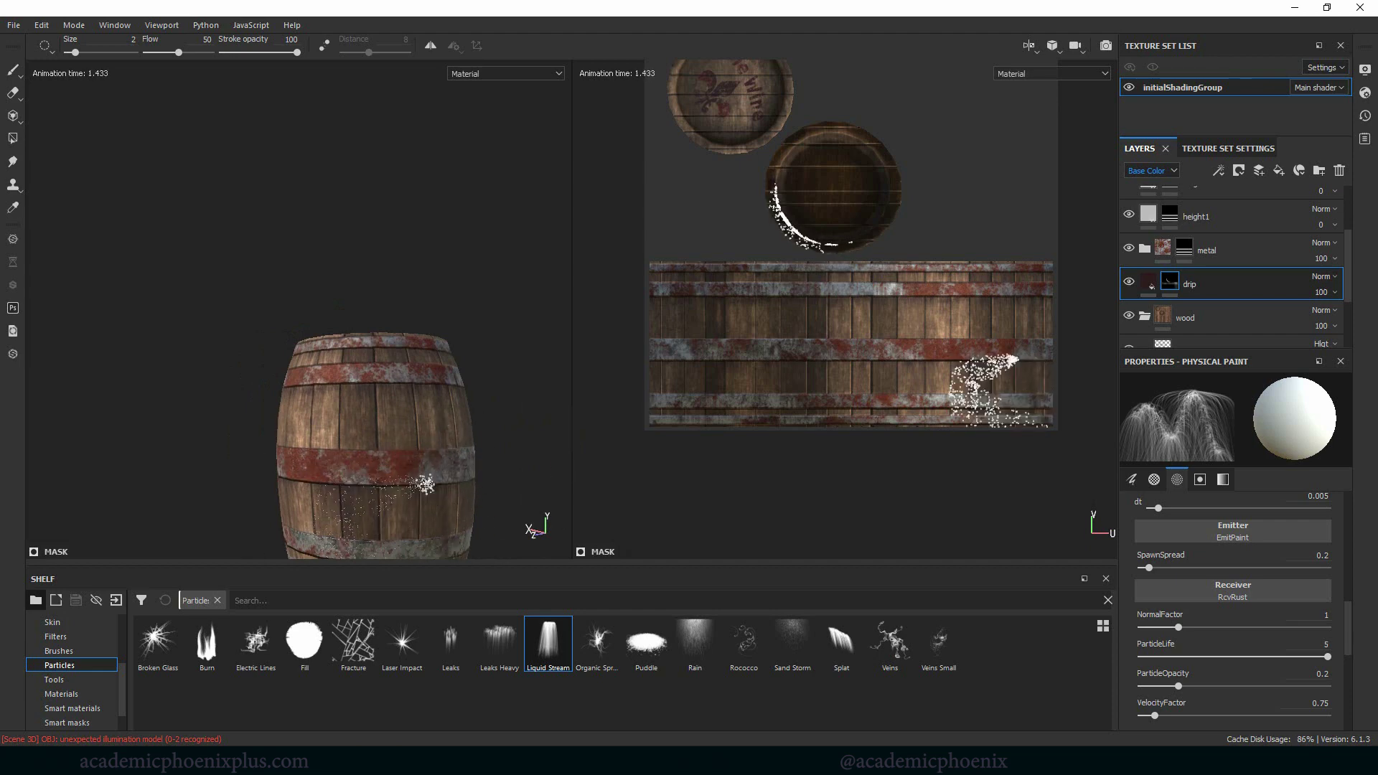
{"action": "middle_click_drag", "start_coordinate": [403, 490], "coordinate": [293, 495], "text": "alt"}
{"action": "right_click_drag", "start_coordinate": [293, 496], "coordinate": [483, 486], "text": "alt"}
{"action": "middle_click_drag", "start_coordinate": [483, 485], "coordinate": [481, 425], "text": "alt"}
{"action": "mouse_move", "coordinate": [481, 424]}
{"action": "left_mouse_down", "text": "alt"}
{"action": "mouse_move", "coordinate": [338, 432]}
{"action": "mouse_move", "coordinate": [477, 439]}
{"action": "left_mouse_up", "text": "alt"}
{"action": "left_click", "coordinate": [478, 438]}
{"action": "middle_click_drag", "start_coordinate": [449, 476], "coordinate": [329, 483], "text": "alt"}
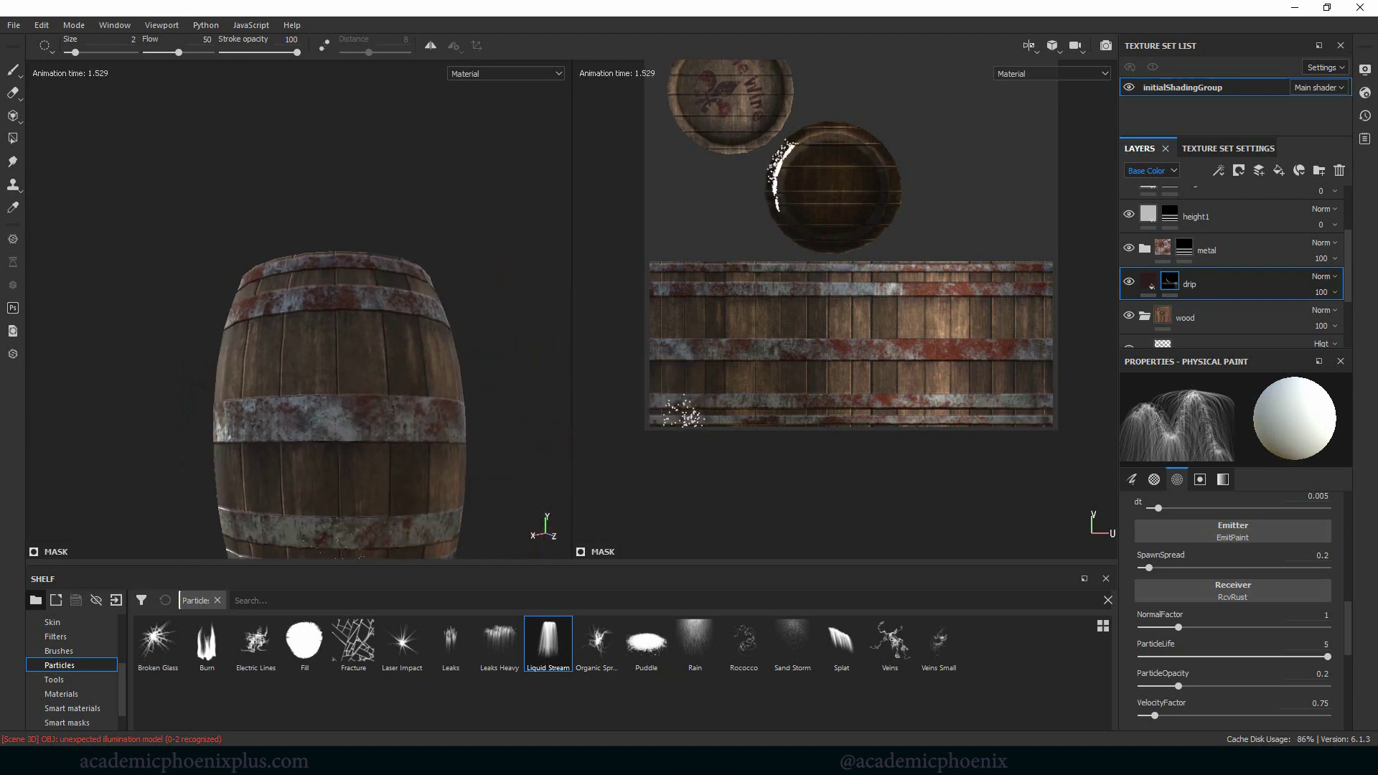
{"action": "left_click", "coordinate": [381, 440]}
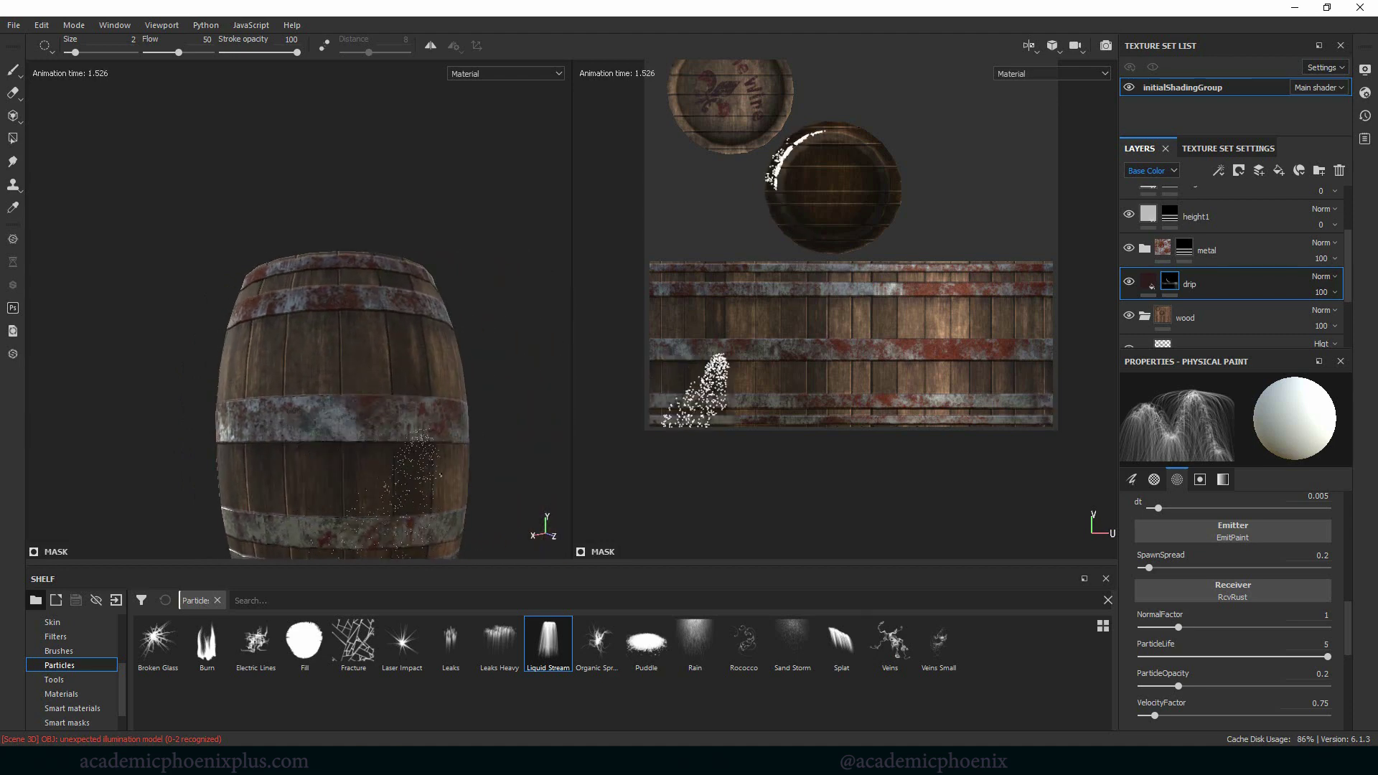
{"action": "left_click", "coordinate": [385, 449]}
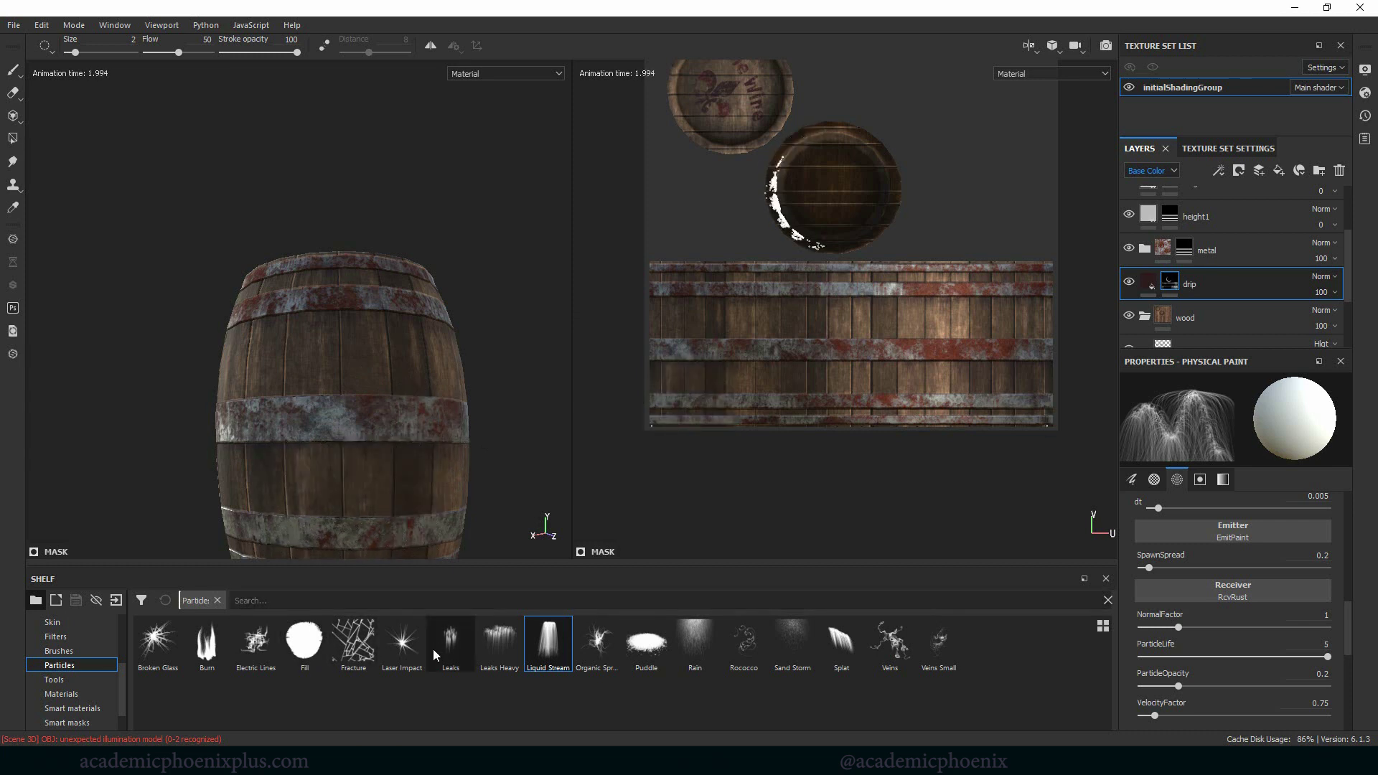
Step: Return to the Leaks Heavy brush and add more drips to the wood beneath the wide middle metal band
{"action": "left_click", "coordinate": [499, 646]}
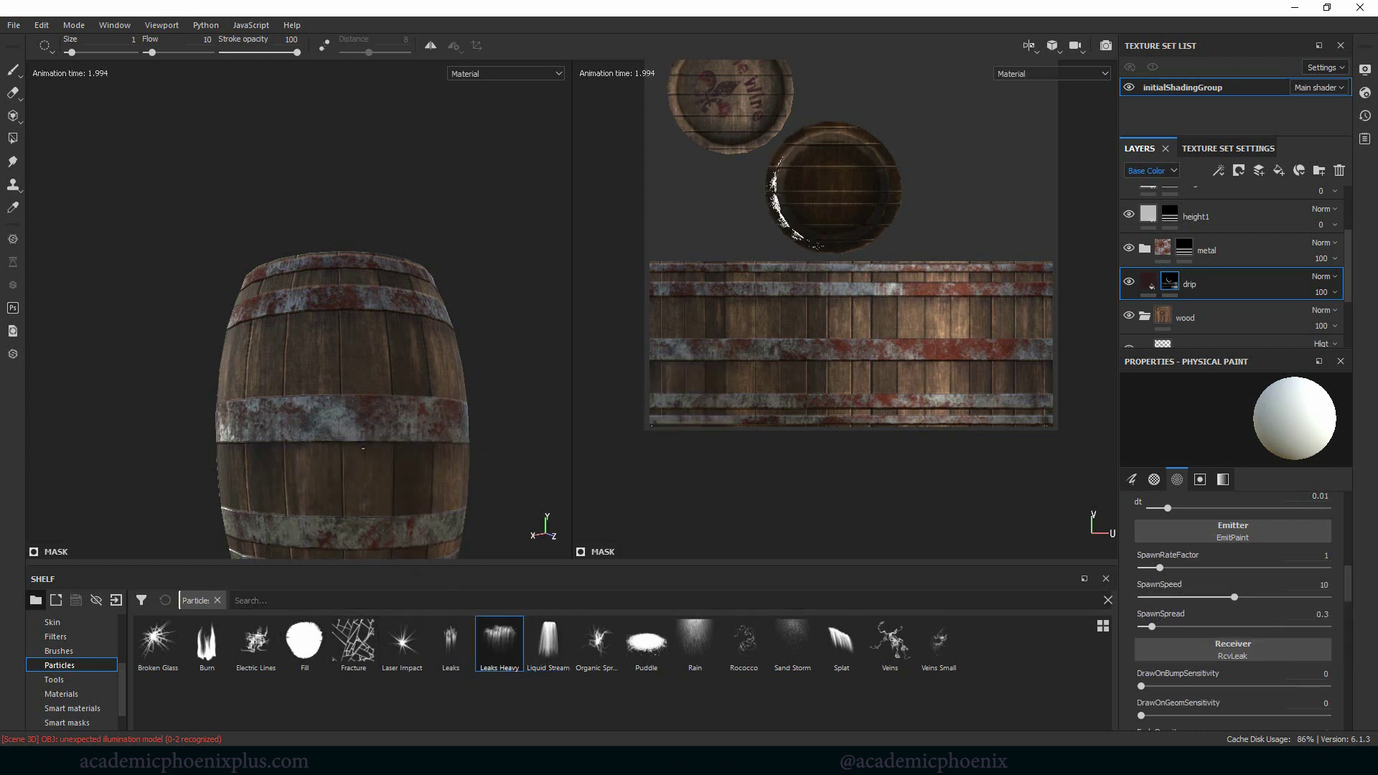
{"action": "left_click", "coordinate": [326, 449]}
{"action": "left_click_drag", "start_coordinate": [356, 451], "coordinate": [428, 449]}
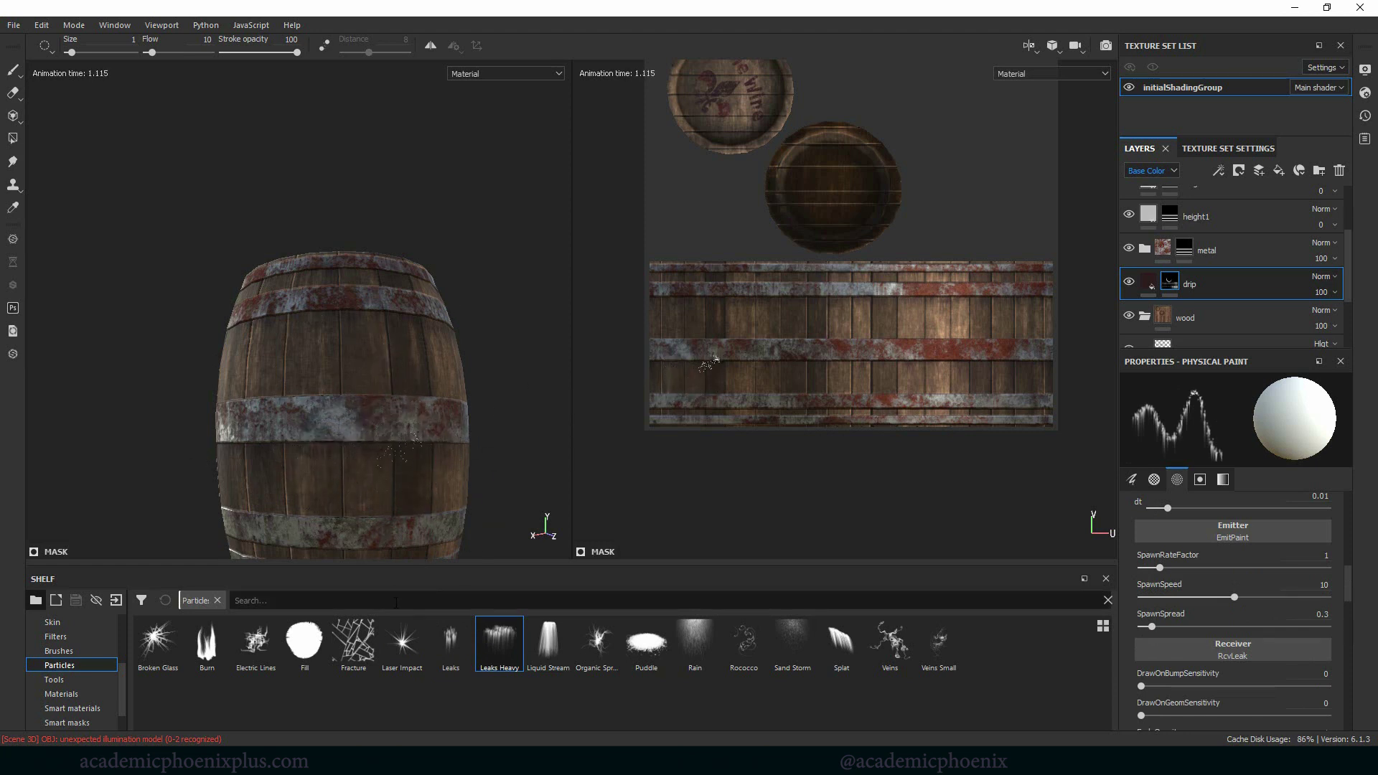
{"action": "left_click_drag", "start_coordinate": [456, 482], "coordinate": [407, 467], "text": "alt"}
{"action": "right_click_drag", "start_coordinate": [407, 467], "coordinate": [422, 445], "text": "alt"}
{"action": "middle_click_drag", "start_coordinate": [422, 445], "coordinate": [389, 425], "text": "alt"}
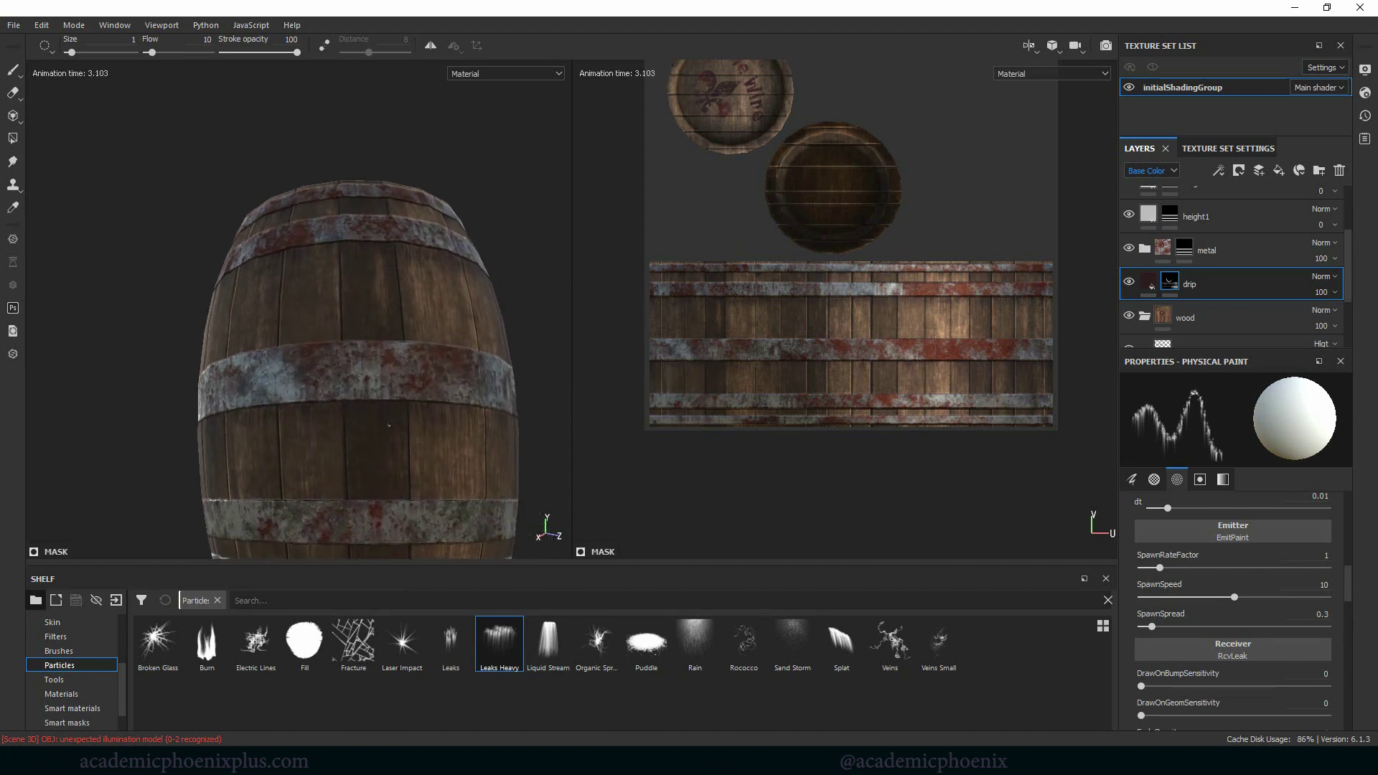
{"action": "scroll", "coordinate": [174, 432], "scroll_direction": "up", "scroll_amount": 2}
{"action": "left_click_drag", "start_coordinate": [174, 432], "coordinate": [351, 413], "text": "alt"}
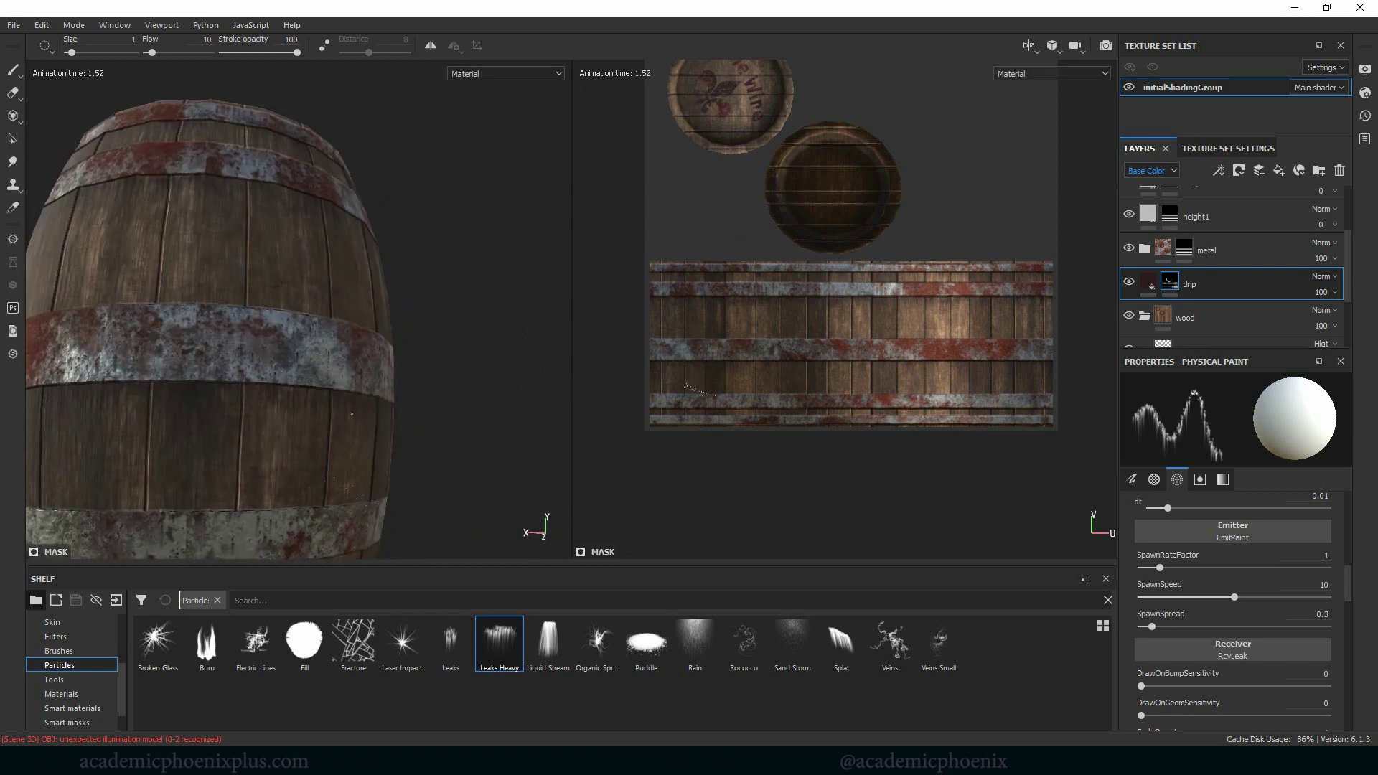
{"action": "left_click_drag", "start_coordinate": [170, 404], "coordinate": [113, 407]}
{"action": "middle_click_drag", "start_coordinate": [246, 452], "coordinate": [387, 424], "text": "alt"}
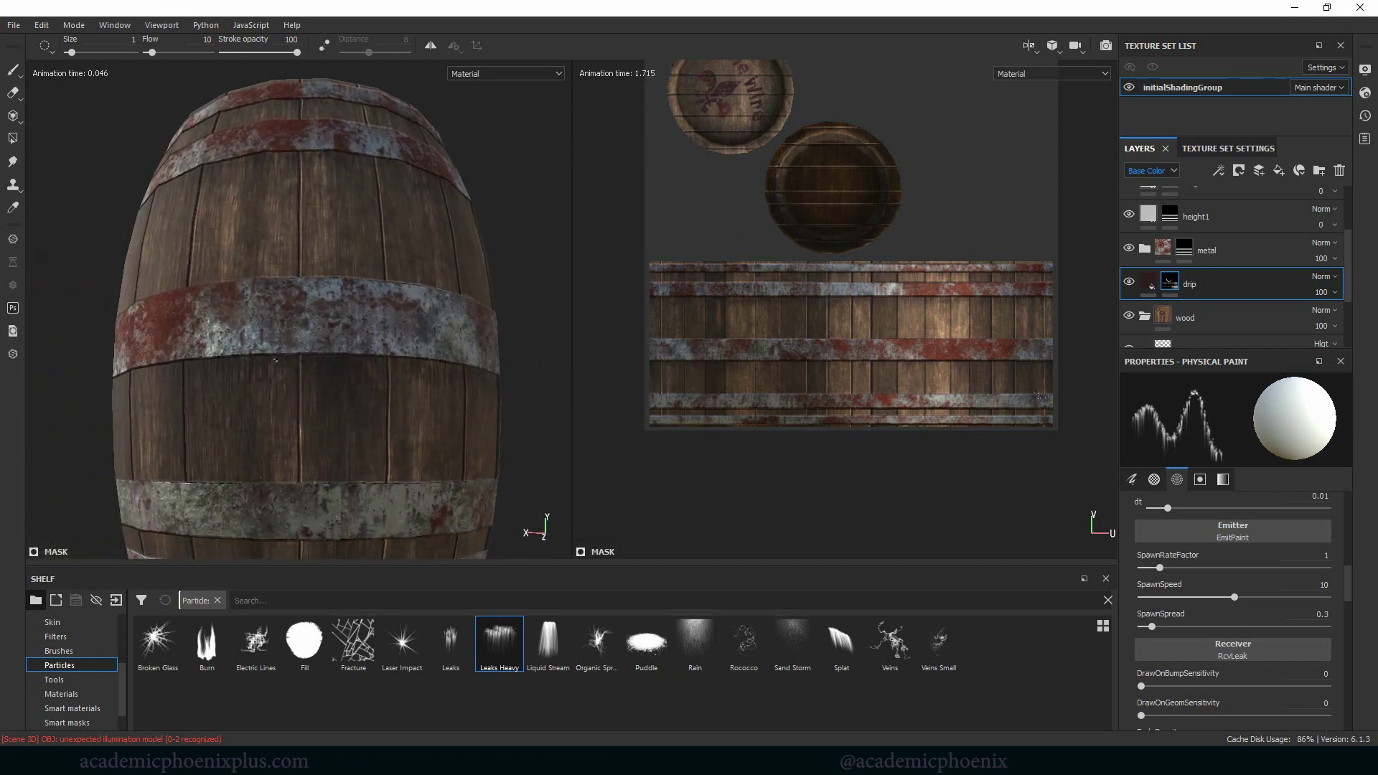
{"action": "right_click_drag", "start_coordinate": [382, 416], "coordinate": [277, 385], "text": "alt"}
{"action": "left_click_drag", "start_coordinate": [277, 384], "coordinate": [372, 375], "text": "alt"}
Step: Paint Leaks Heavy particles on the narrow strip of wood between the lower metal band and the bottom band
{"action": "left_click", "coordinate": [295, 496]}
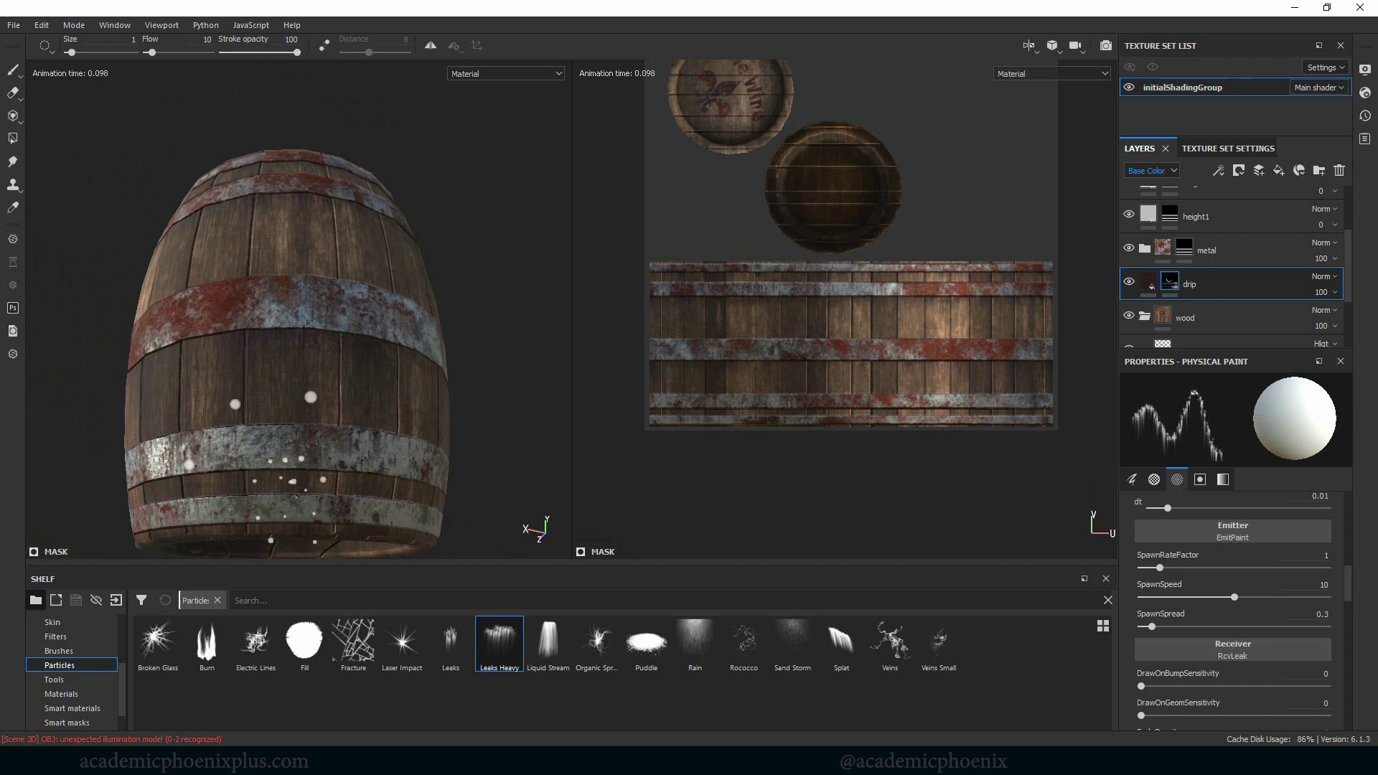
{"action": "mouse_move", "coordinate": [310, 477]}
{"action": "left_mouse_down"}
{"action": "mouse_move", "coordinate": [327, 470]}
{"action": "mouse_move", "coordinate": [241, 473]}
{"action": "mouse_move", "coordinate": [342, 467]}
{"action": "left_mouse_up"}
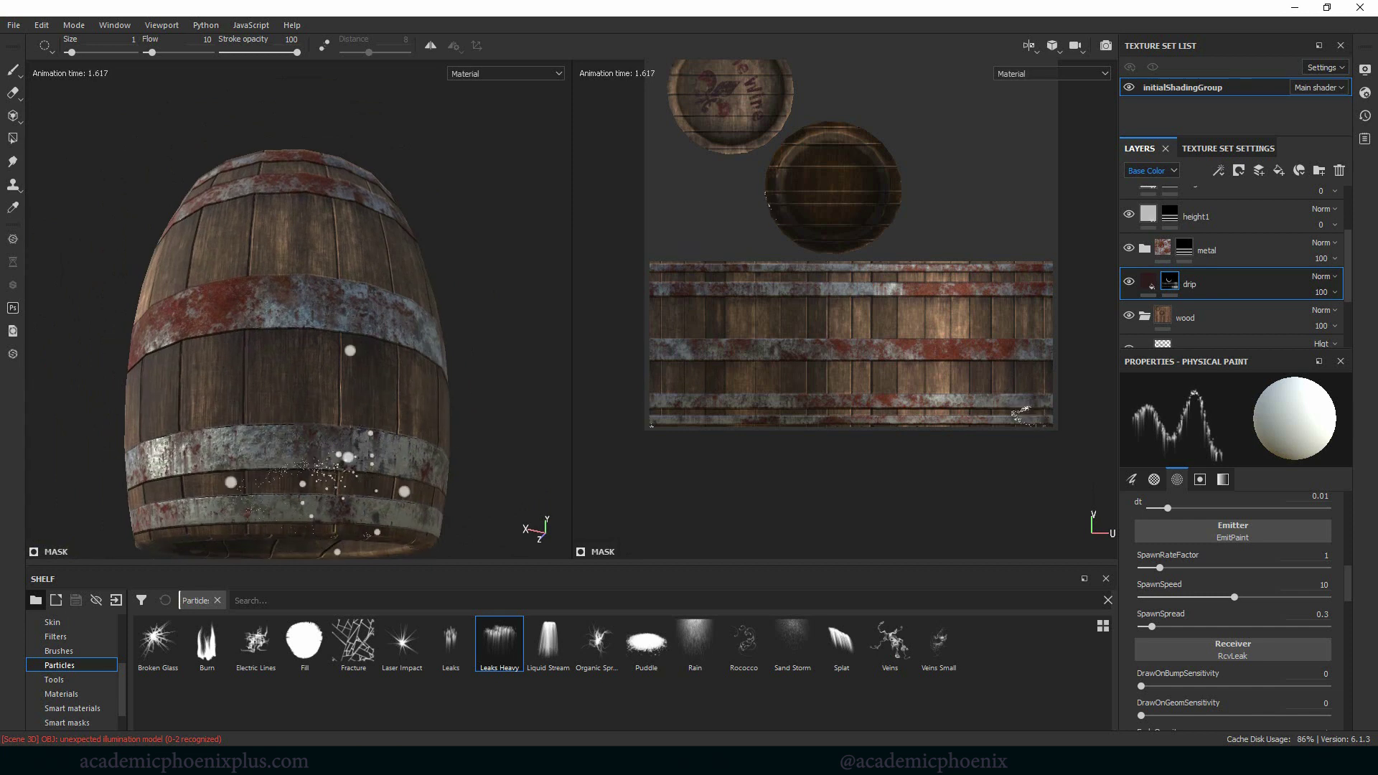
{"action": "middle_click_drag", "start_coordinate": [428, 467], "coordinate": [323, 453], "text": "alt"}
{"action": "mouse_move", "coordinate": [323, 453]}
{"action": "left_mouse_down", "text": "alt"}
{"action": "mouse_move", "coordinate": [221, 475]}
{"action": "mouse_move", "coordinate": [465, 476]}
{"action": "left_mouse_up", "text": "alt"}
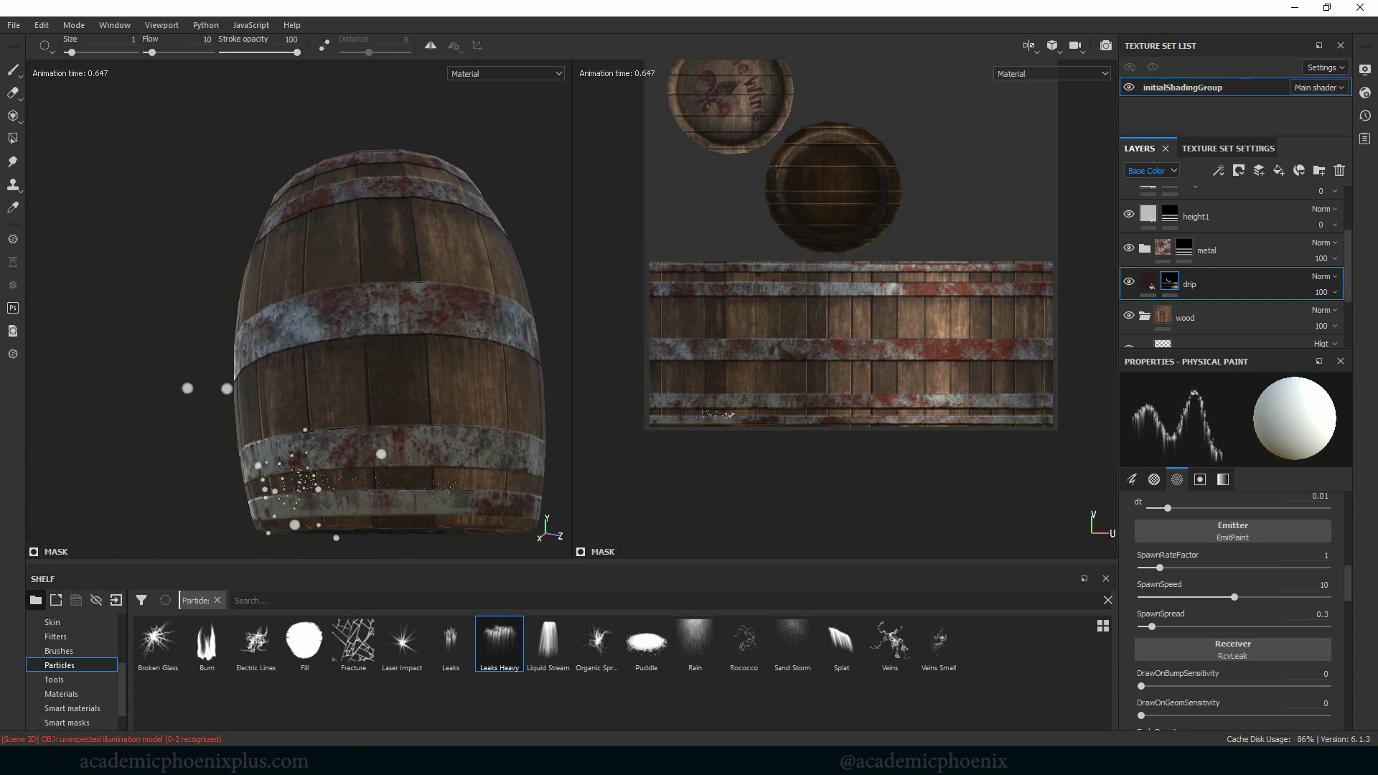
{"action": "middle_click_drag", "start_coordinate": [457, 481], "coordinate": [314, 492], "text": "alt"}
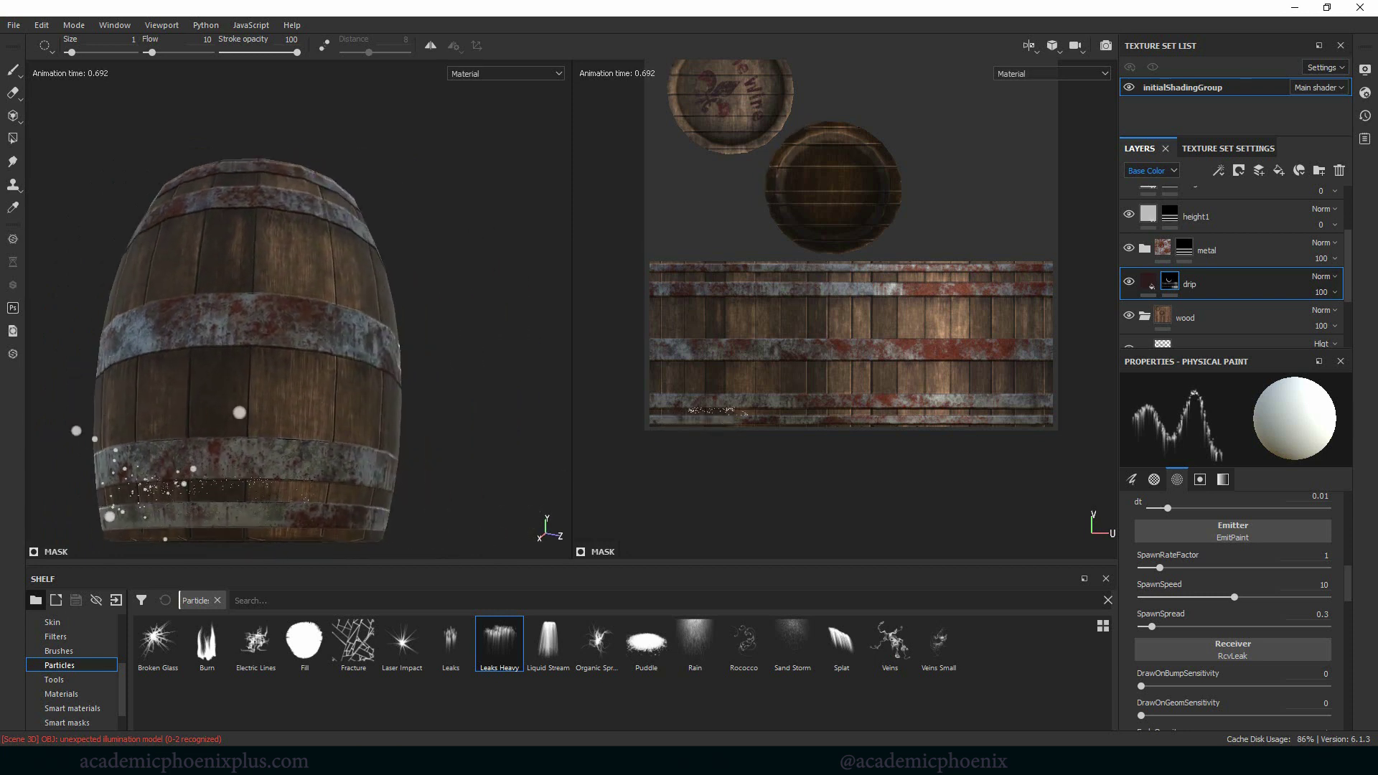
{"action": "left_click_drag", "start_coordinate": [338, 491], "coordinate": [287, 490], "text": "alt"}
{"action": "mouse_move", "coordinate": [292, 489]}
{"action": "left_mouse_down"}
{"action": "mouse_move", "coordinate": [190, 483]}
{"action": "mouse_move", "coordinate": [345, 477]}
{"action": "left_mouse_up"}
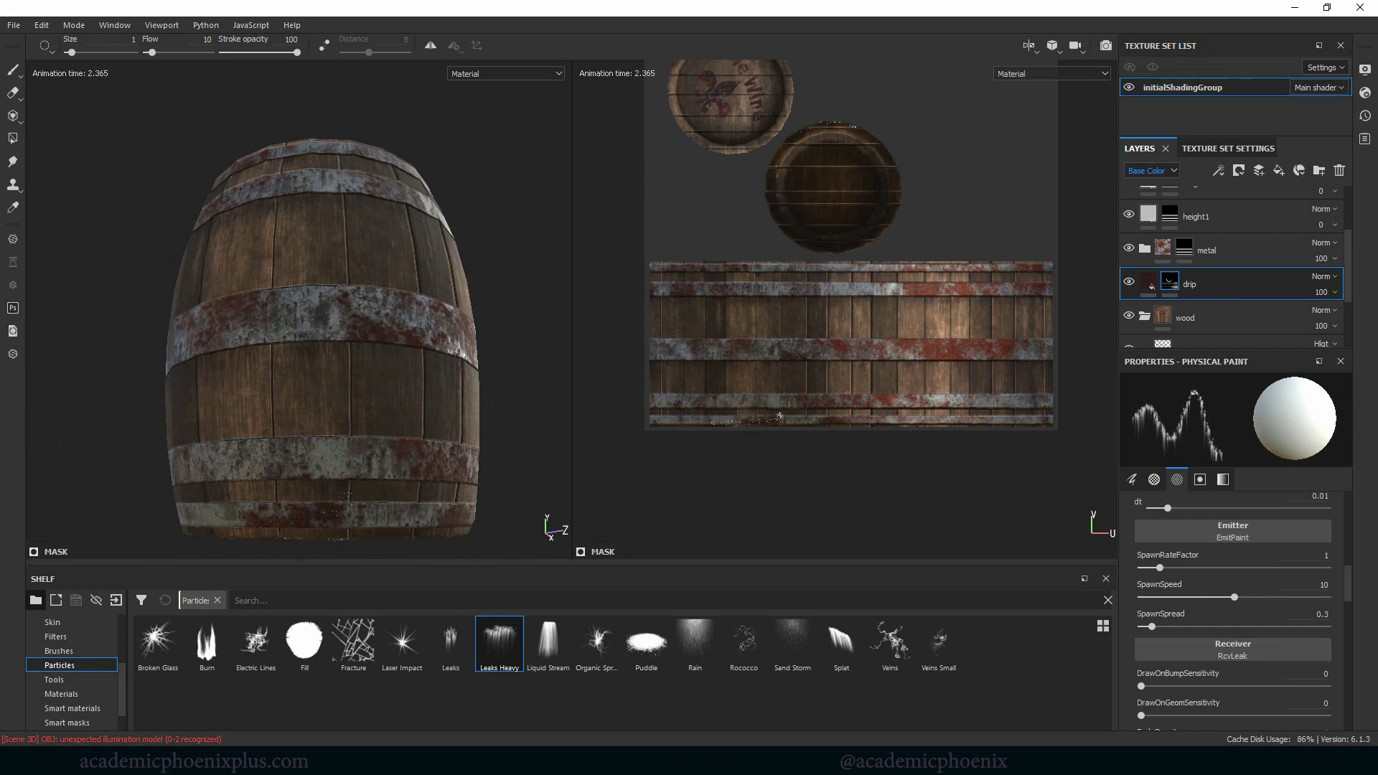
Step: Add Leaks Heavy drips beneath the upper metal band and along the lower edge of the middle band
{"action": "left_click_drag", "start_coordinate": [225, 196], "coordinate": [336, 203]}
{"action": "mouse_move", "coordinate": [411, 486]}
{"action": "left_mouse_down"}
{"action": "mouse_move", "coordinate": [433, 480]}
{"action": "mouse_move", "coordinate": [350, 471]}
{"action": "left_mouse_up"}
{"action": "left_click_drag", "start_coordinate": [350, 470], "coordinate": [376, 428]}
{"action": "mouse_move", "coordinate": [322, 277]}
{"action": "left_mouse_down"}
{"action": "mouse_move", "coordinate": [402, 295]}
{"action": "mouse_move", "coordinate": [337, 289]}
{"action": "mouse_move", "coordinate": [471, 289]}
{"action": "mouse_move", "coordinate": [412, 295]}
{"action": "left_mouse_up"}
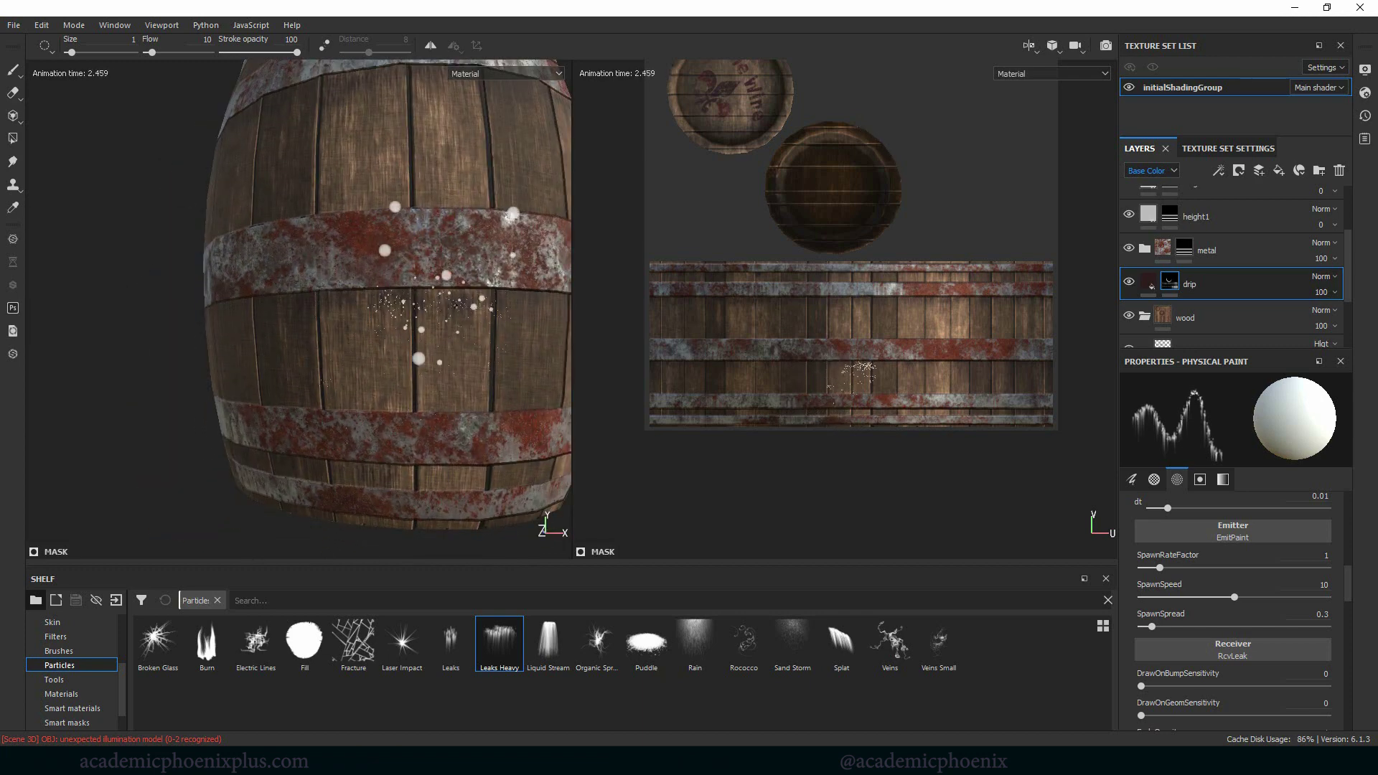
Step: Continue the Leaks Heavy drips beneath the lower metal band around the remaining sides of the barrel
{"action": "middle_click_drag", "start_coordinate": [443, 456], "coordinate": [387, 464], "text": "alt"}
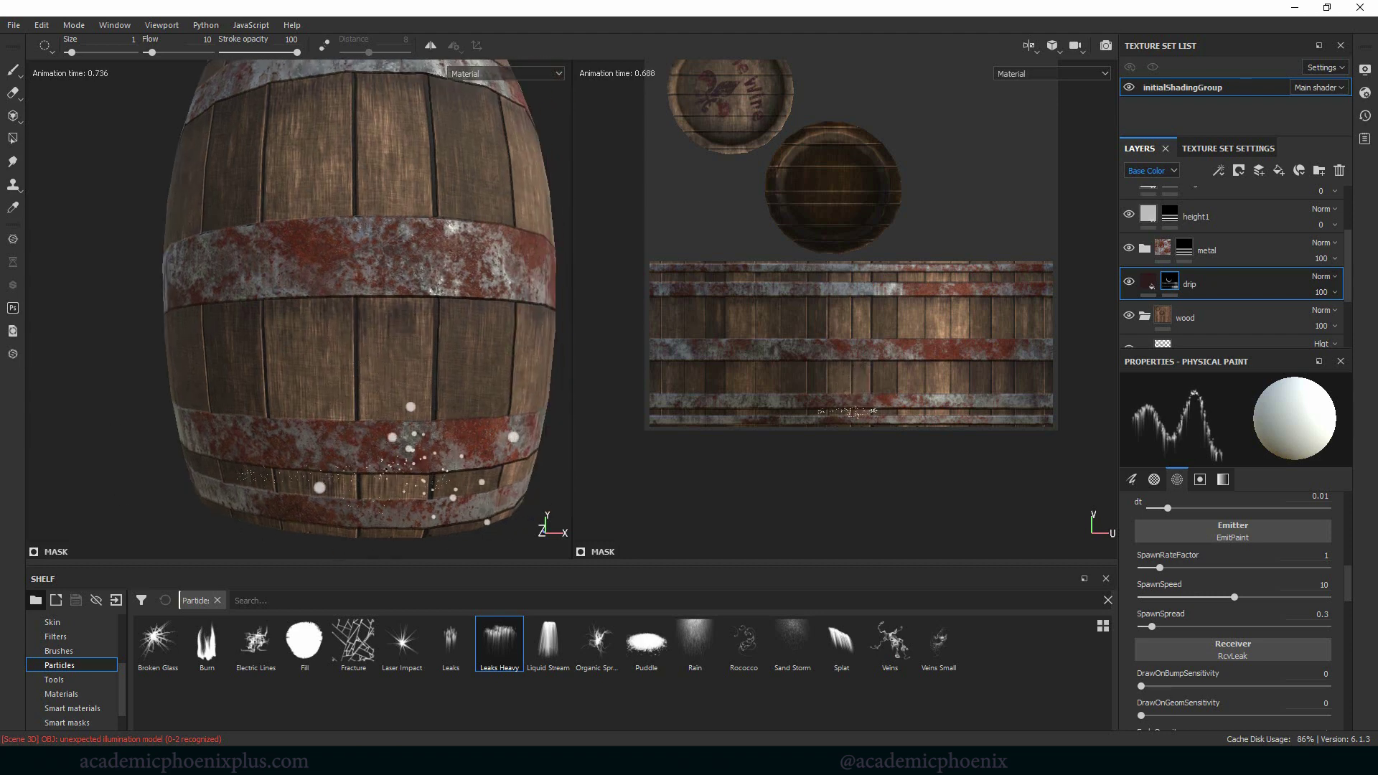
{"action": "left_click_drag", "start_coordinate": [439, 468], "coordinate": [405, 459], "text": "alt"}
{"action": "middle_click_drag", "start_coordinate": [429, 461], "coordinate": [347, 456], "text": "alt"}
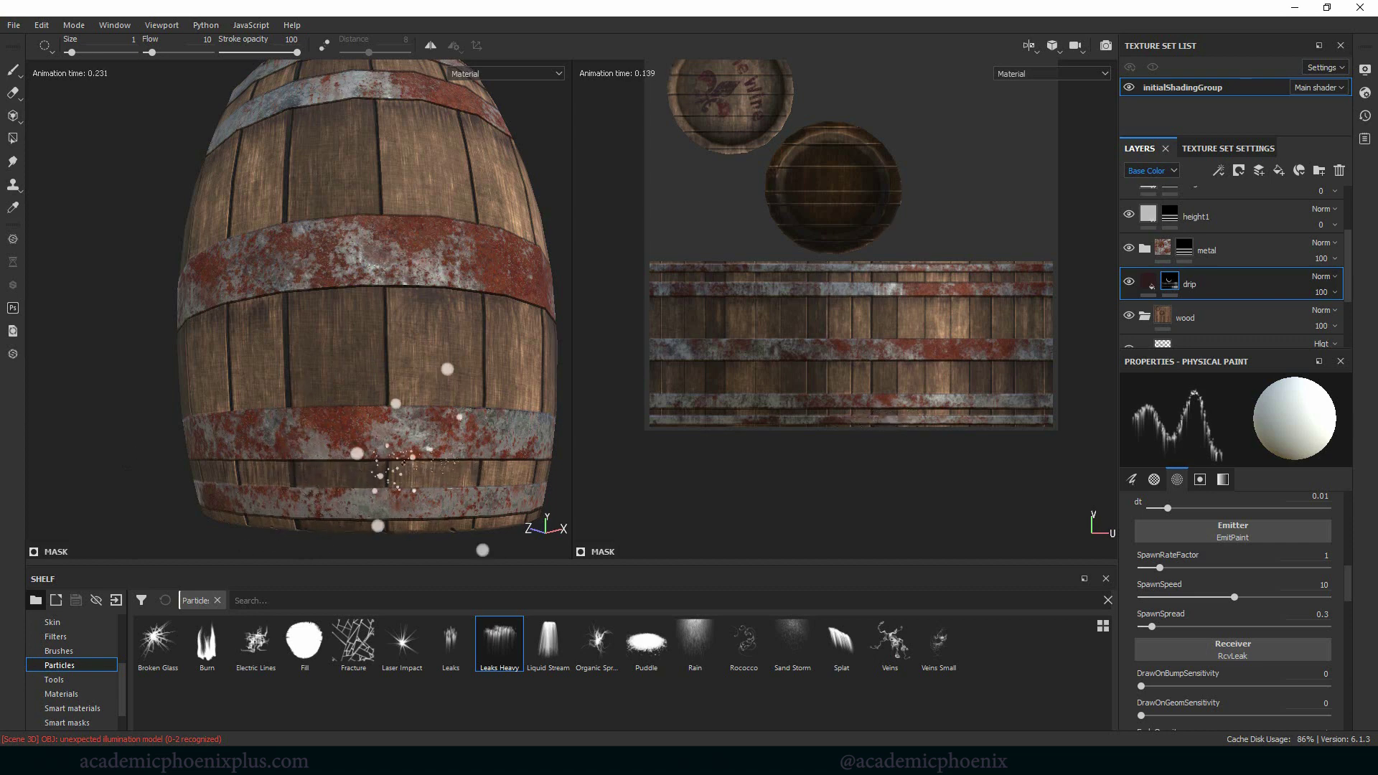
{"action": "left_click_drag", "start_coordinate": [297, 468], "coordinate": [322, 480], "text": "alt"}
{"action": "middle_click_drag", "start_coordinate": [343, 482], "coordinate": [294, 483], "text": "alt"}
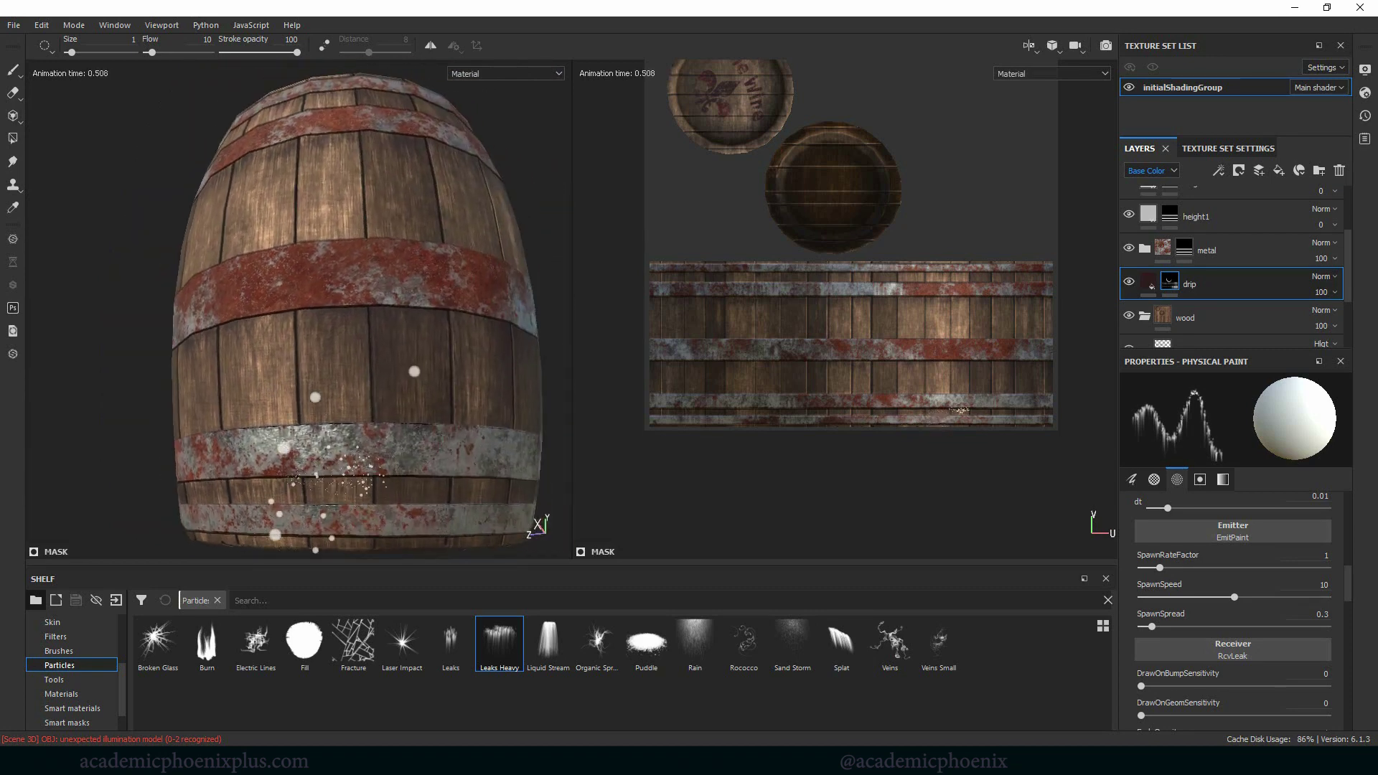
{"action": "left_click_drag", "start_coordinate": [508, 463], "coordinate": [402, 466], "text": "alt"}
{"action": "middle_click_drag", "start_coordinate": [380, 466], "coordinate": [524, 474], "text": "alt"}
{"action": "left_click_drag", "start_coordinate": [338, 470], "coordinate": [563, 461]}
{"action": "middle_click_drag", "start_coordinate": [553, 459], "coordinate": [441, 506], "text": "alt"}
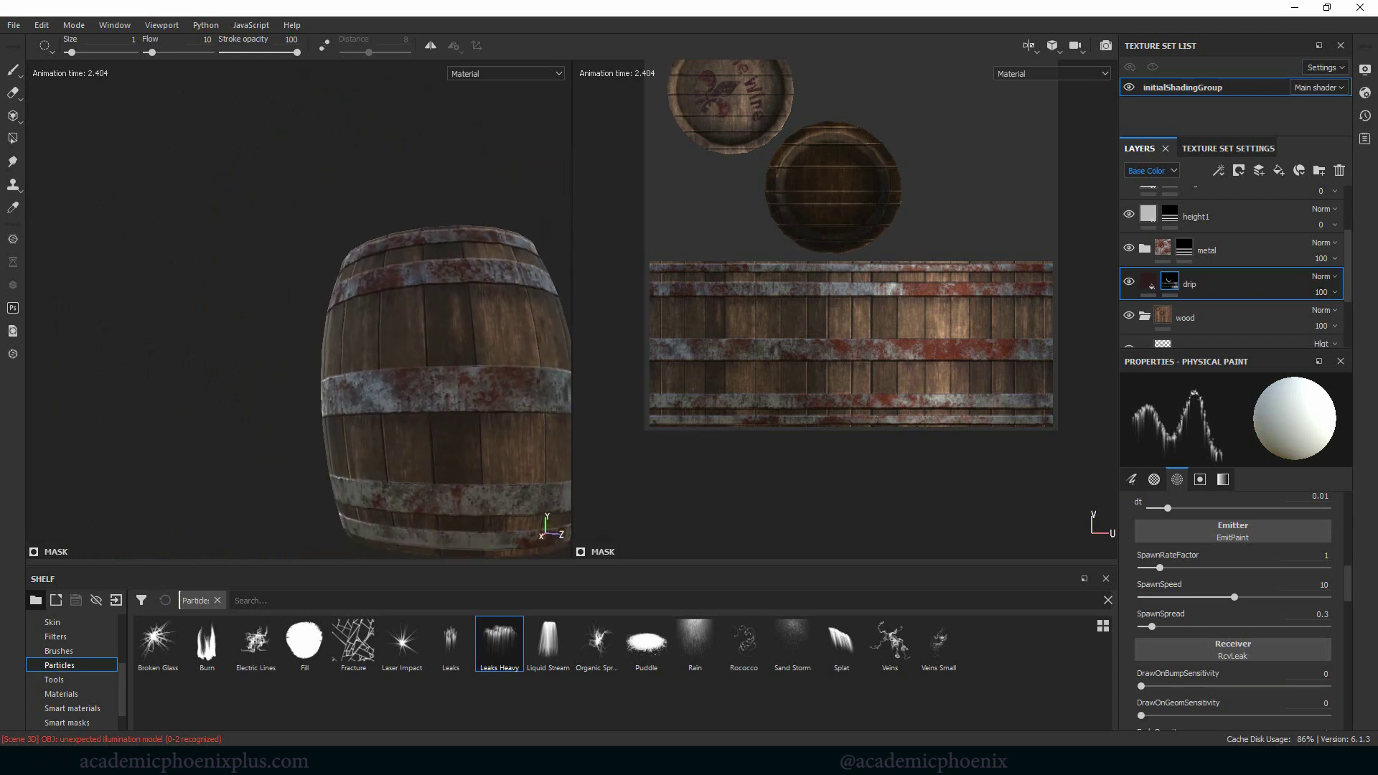
Step: Apply another pass of Leaks Heavy particles below the wide middle metal band around the barrel
{"action": "right_click_drag", "start_coordinate": [424, 409], "coordinate": [337, 432], "text": "alt"}
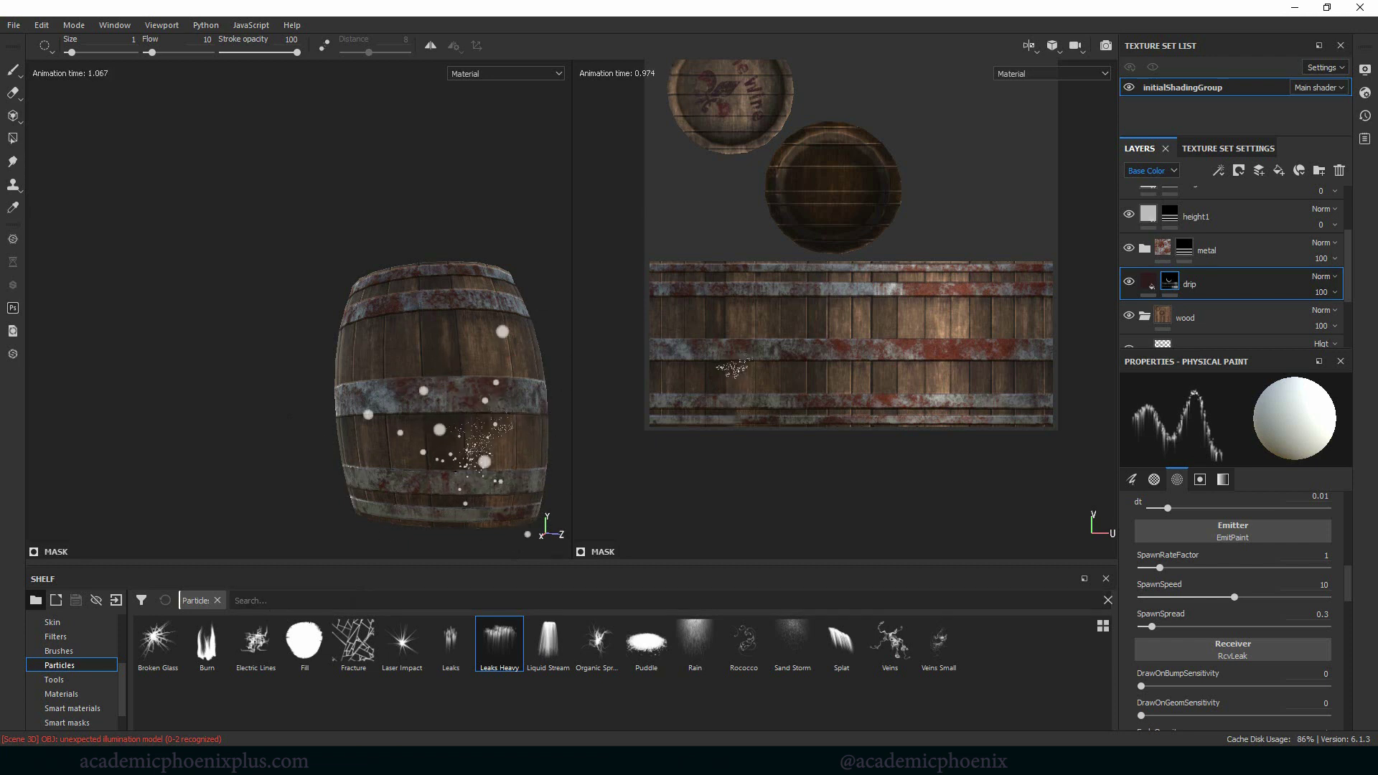
{"action": "left_click_drag", "start_coordinate": [272, 472], "coordinate": [529, 489], "text": "alt"}
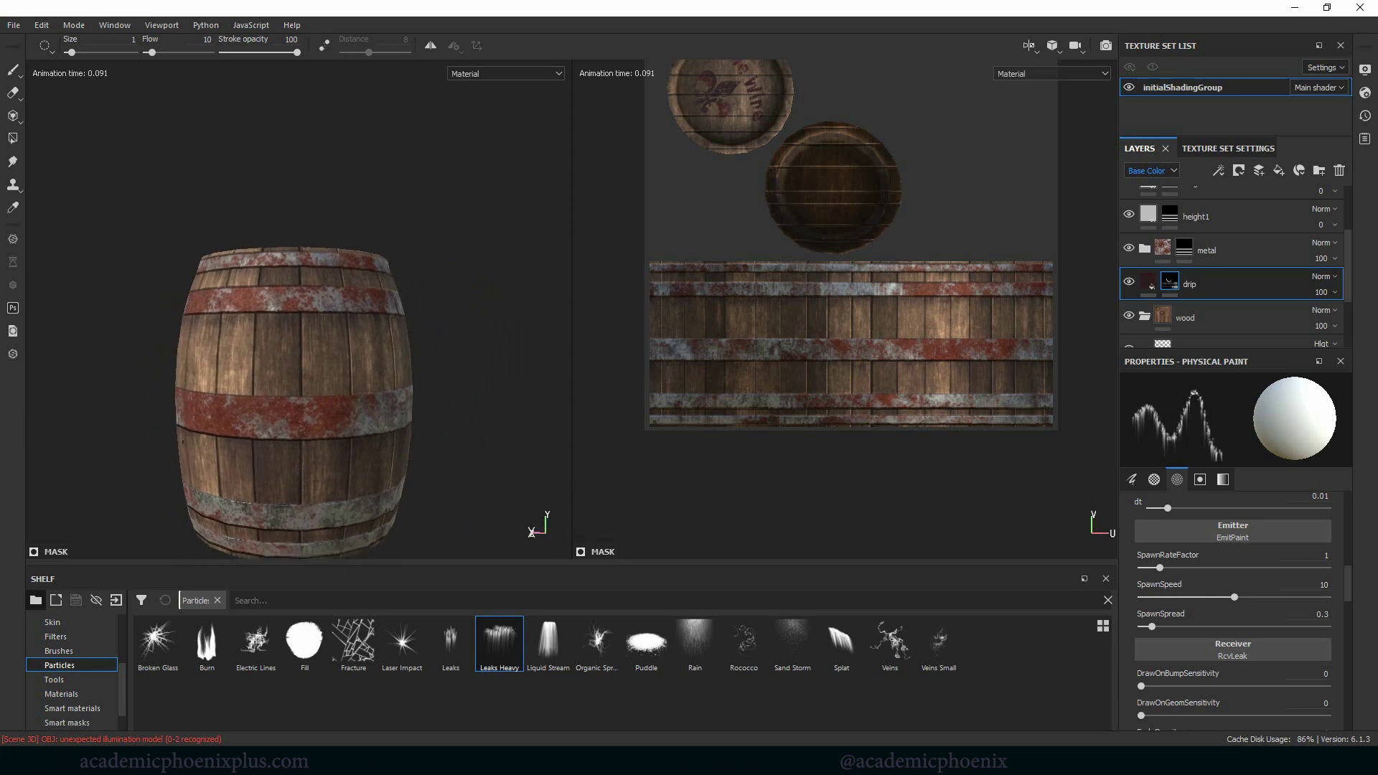
{"action": "left_click", "coordinate": [182, 441]}
{"action": "left_click_drag", "start_coordinate": [374, 442], "coordinate": [510, 434], "text": "alt"}
{"action": "left_click_drag", "start_coordinate": [316, 425], "coordinate": [196, 425]}
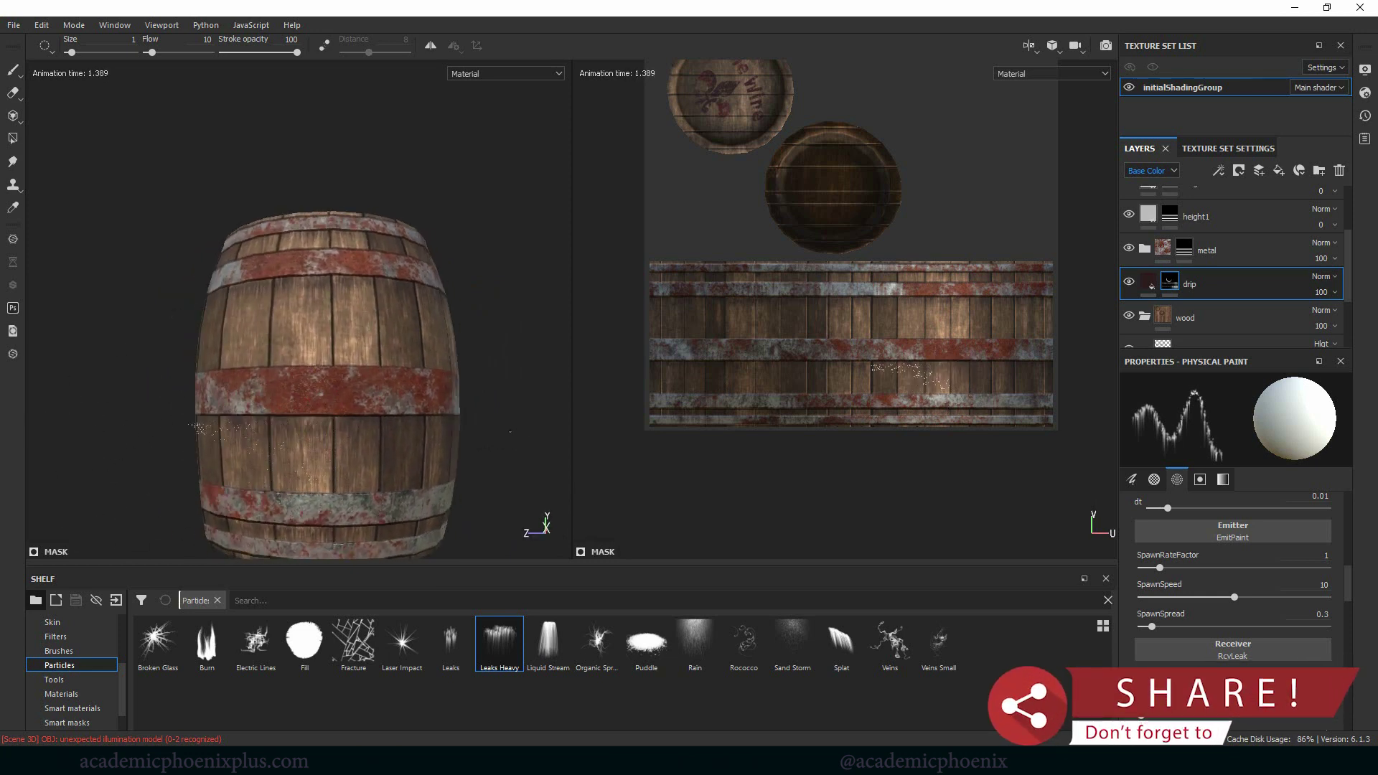
Step: Finish the Leaks Heavy drips along the middle metal band on the remaining sides of the barrel and save the project
{"action": "right_click_drag", "start_coordinate": [510, 431], "coordinate": [460, 439], "text": "alt"}
{"action": "left_click_drag", "start_coordinate": [256, 460], "coordinate": [527, 420], "text": "alt"}
{"action": "left_click_drag", "start_coordinate": [290, 412], "coordinate": [221, 414]}
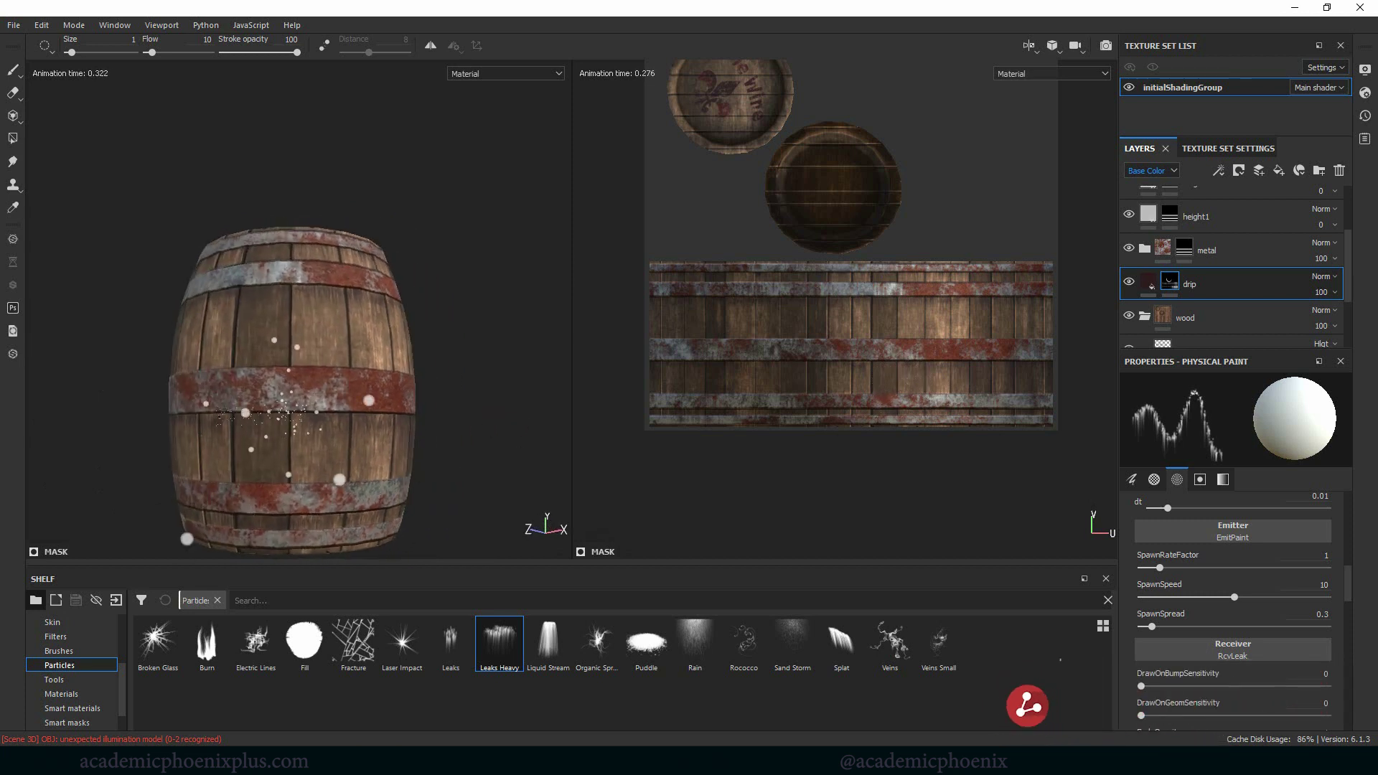
{"action": "left_click_drag", "start_coordinate": [502, 402], "coordinate": [338, 348], "text": "alt"}
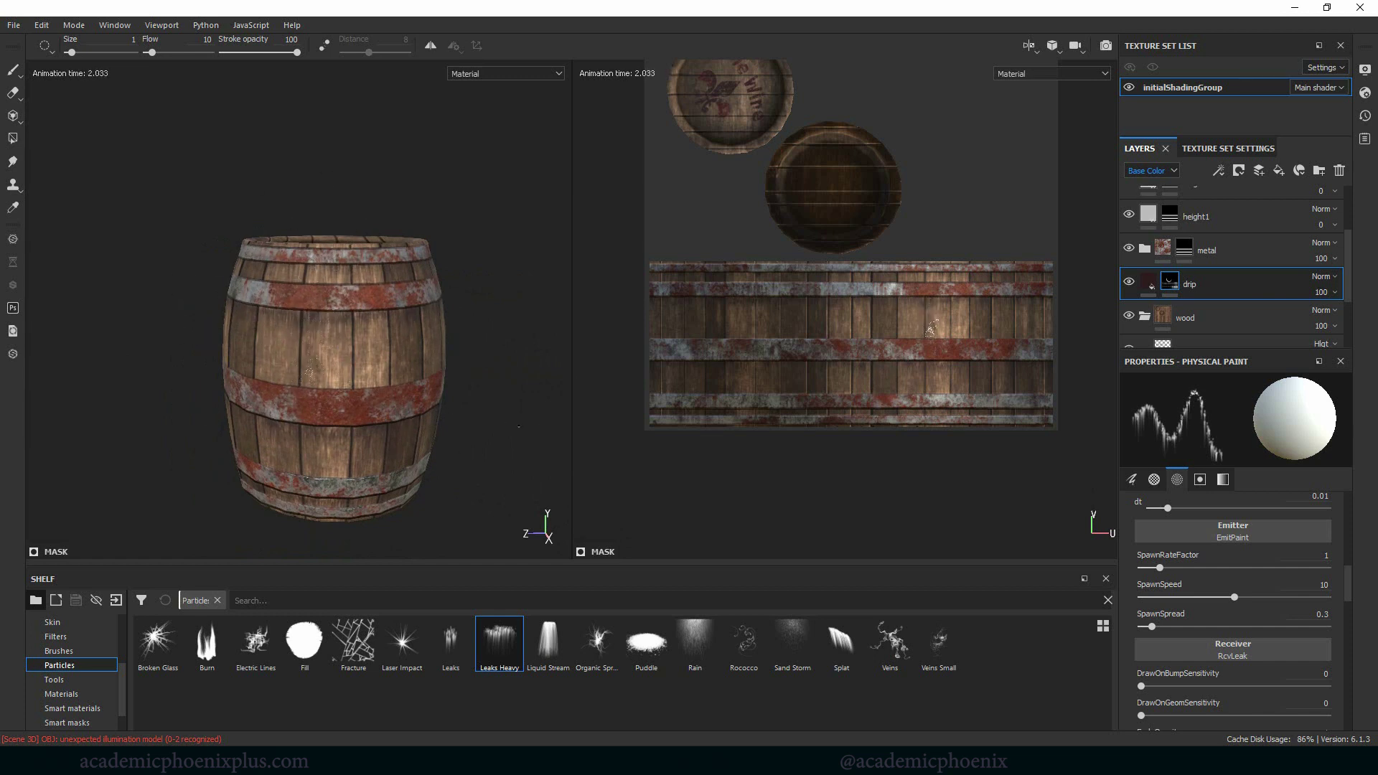
{"action": "left_click_drag", "start_coordinate": [519, 426], "coordinate": [458, 430], "text": "alt"}
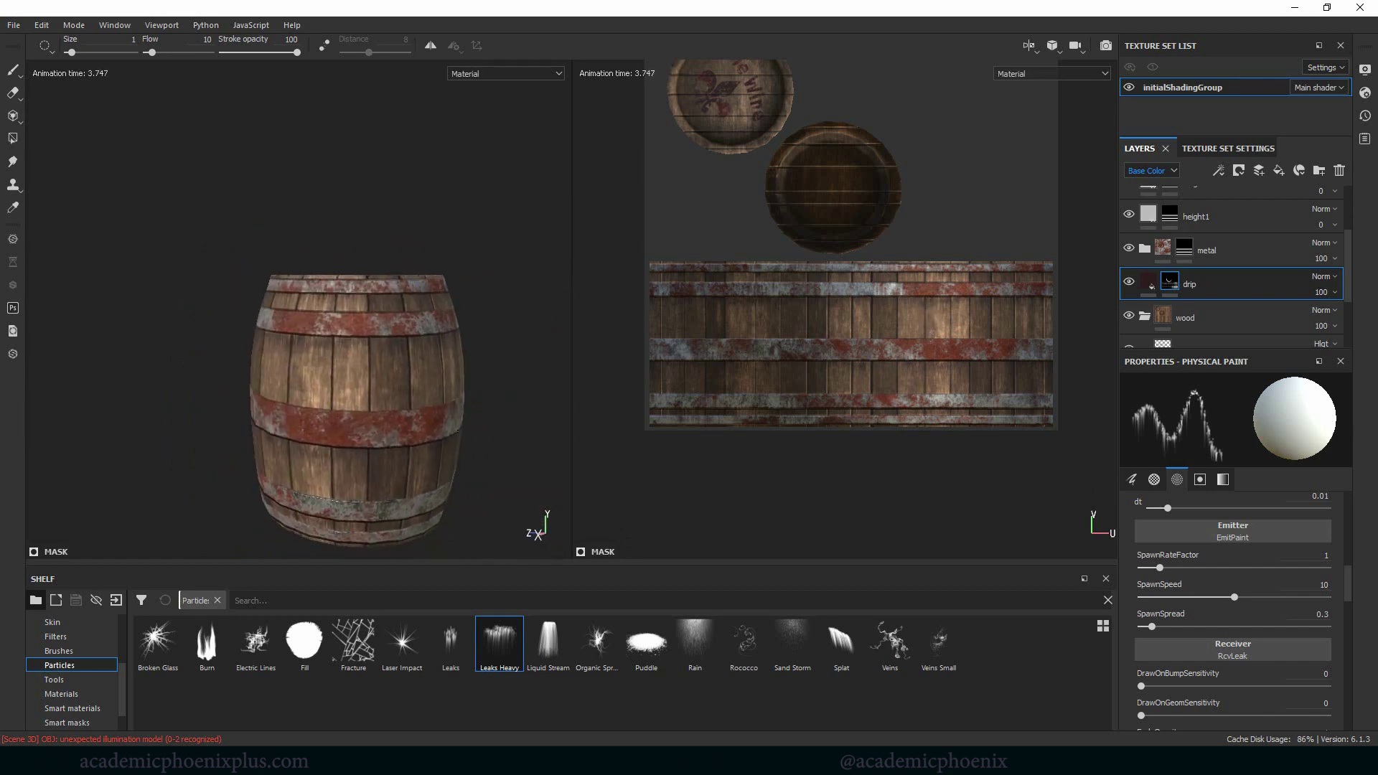
{"action": "left_click_drag", "start_coordinate": [395, 391], "coordinate": [391, 442], "text": "alt"}
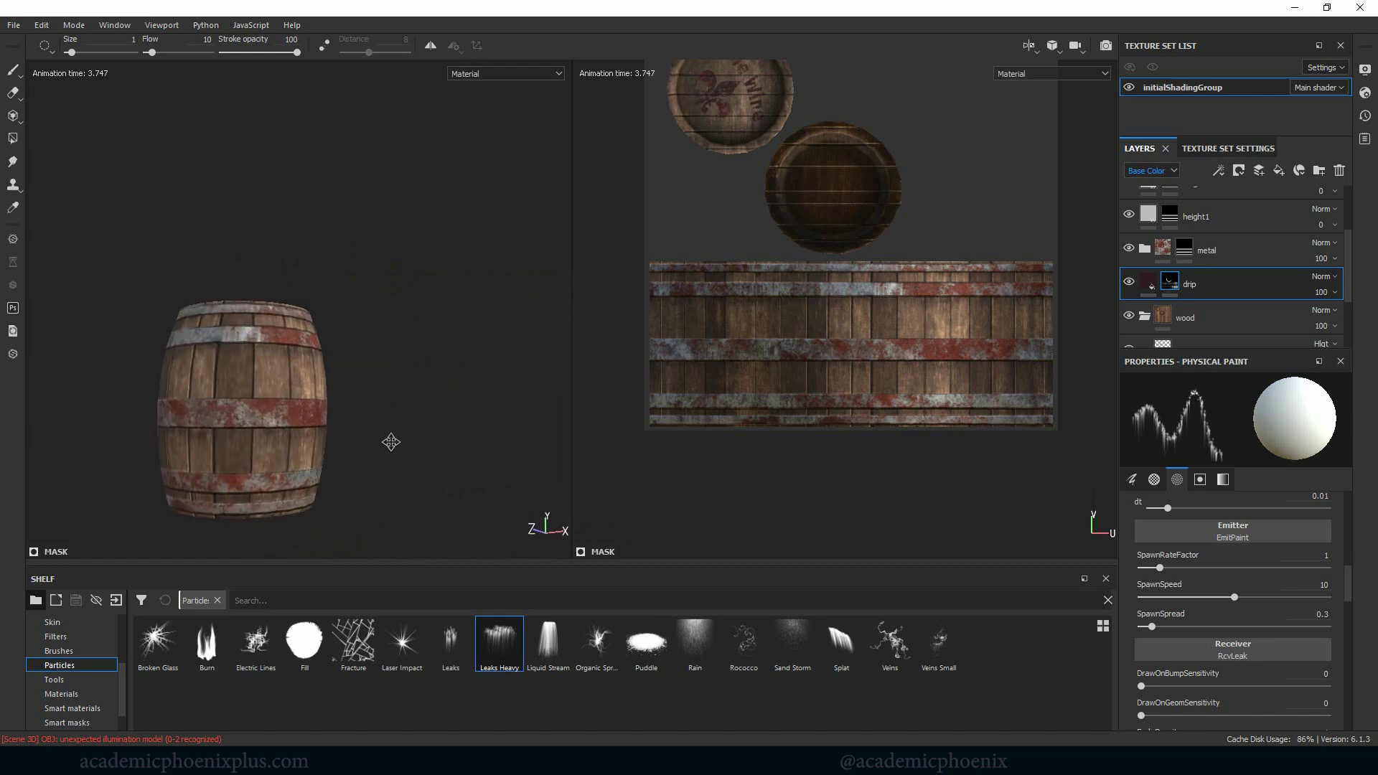
{"action": "middle_click_drag", "start_coordinate": [391, 442], "coordinate": [493, 423], "text": "alt"}
{"action": "left_click_drag", "start_coordinate": [493, 423], "coordinate": [451, 468], "text": "alt"}
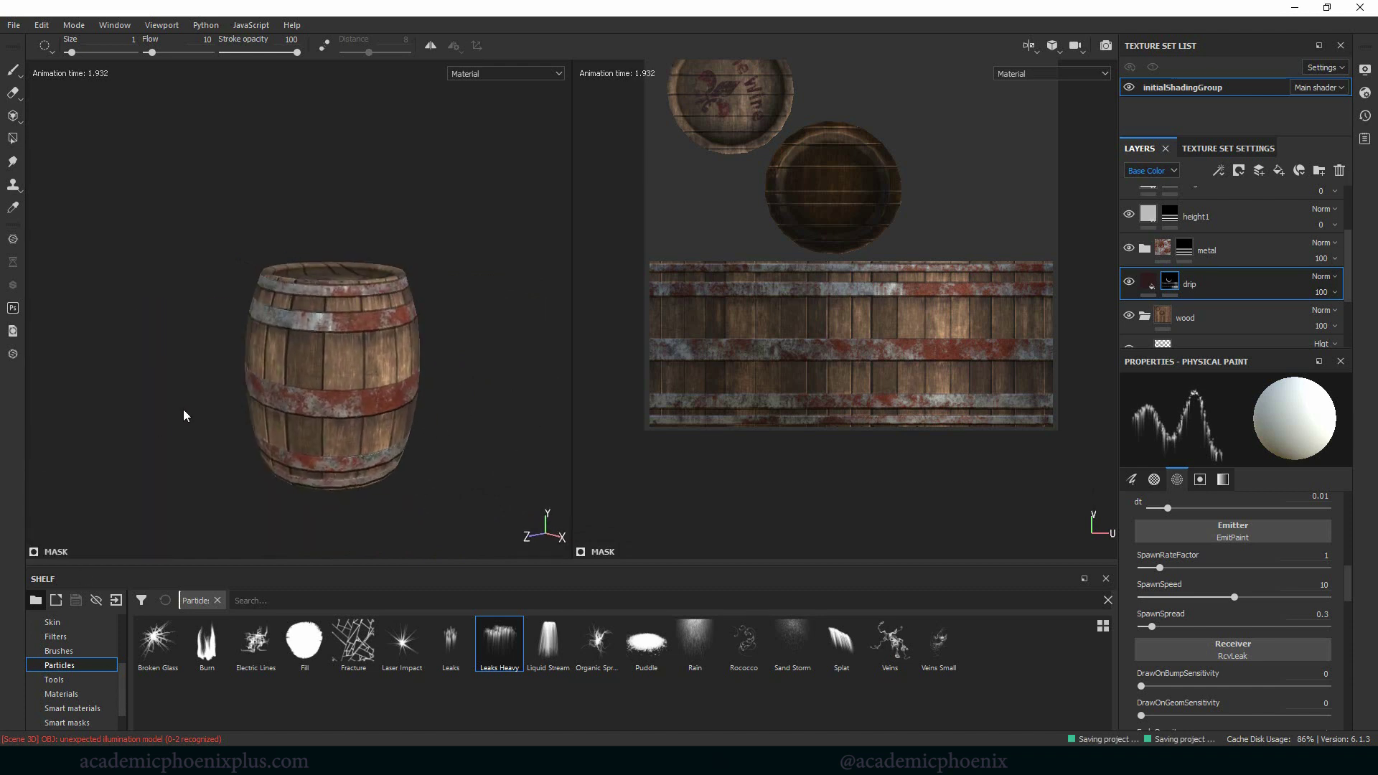
Step: Switch from particle painting to the standard Paint tool and show the Filters category in the shelf
{"action": "left_click", "coordinate": [13, 70]}
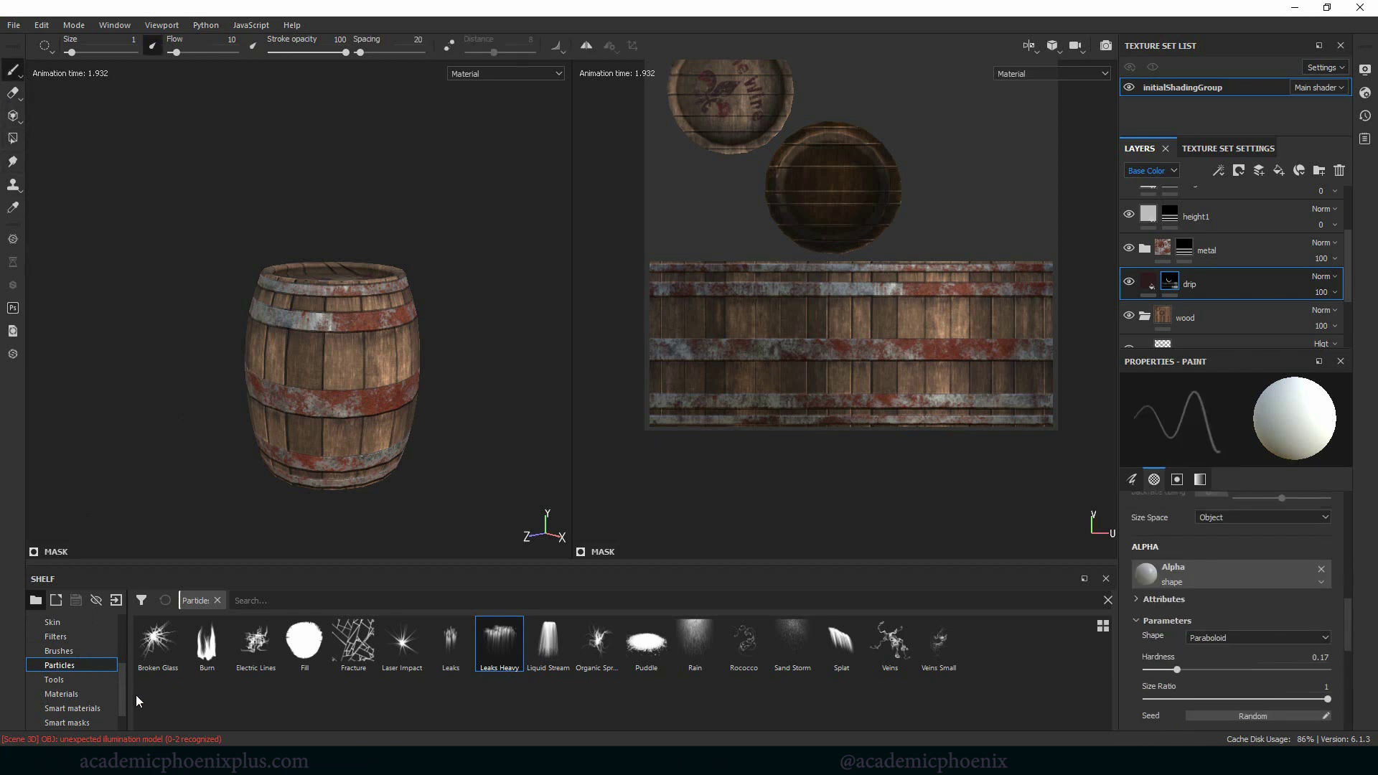
{"action": "left_click", "coordinate": [77, 636]}
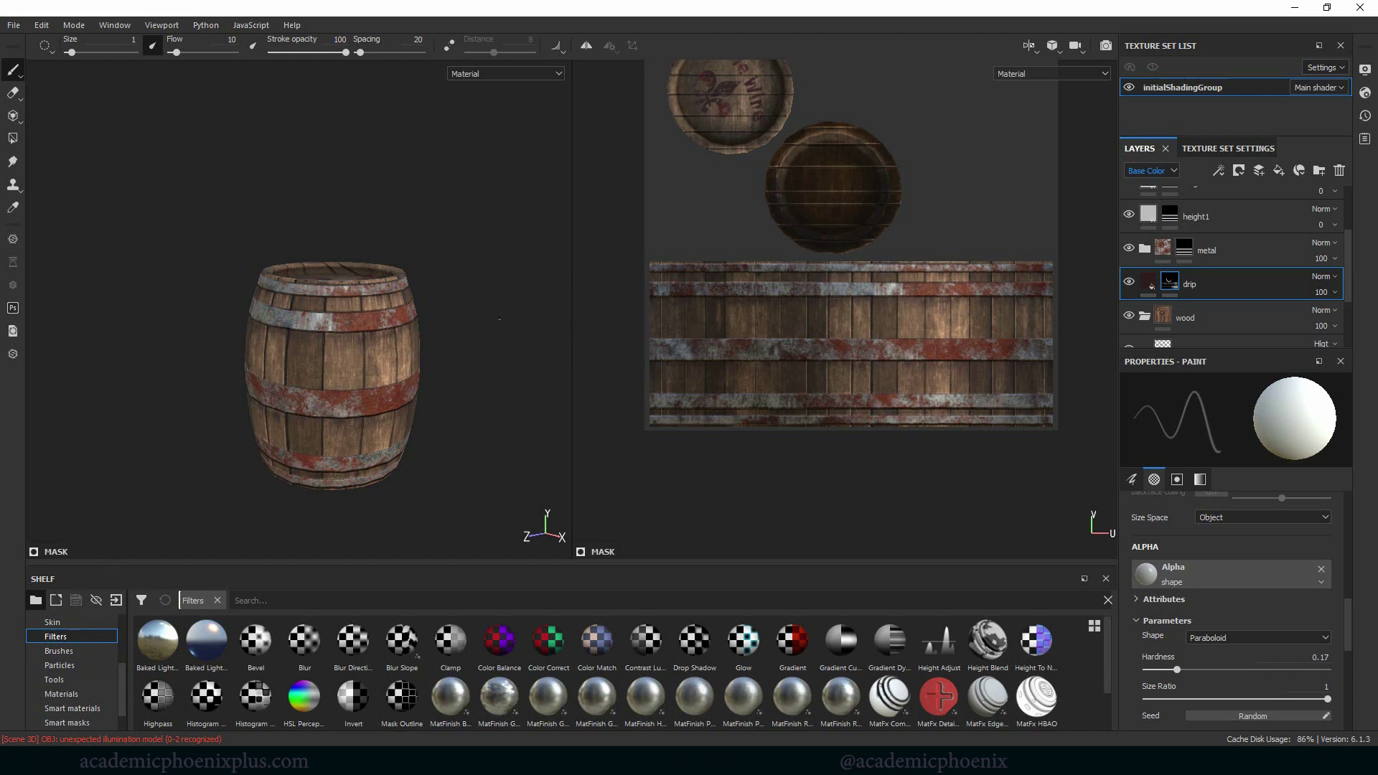
{"action": "right_click_drag", "start_coordinate": [500, 318], "coordinate": [583, 420], "text": "alt"}
{"action": "left_click_drag", "start_coordinate": [531, 323], "coordinate": [453, 379], "text": "alt"}
{"action": "left_click_drag", "start_coordinate": [489, 220], "coordinate": [459, 196], "text": "alt"}
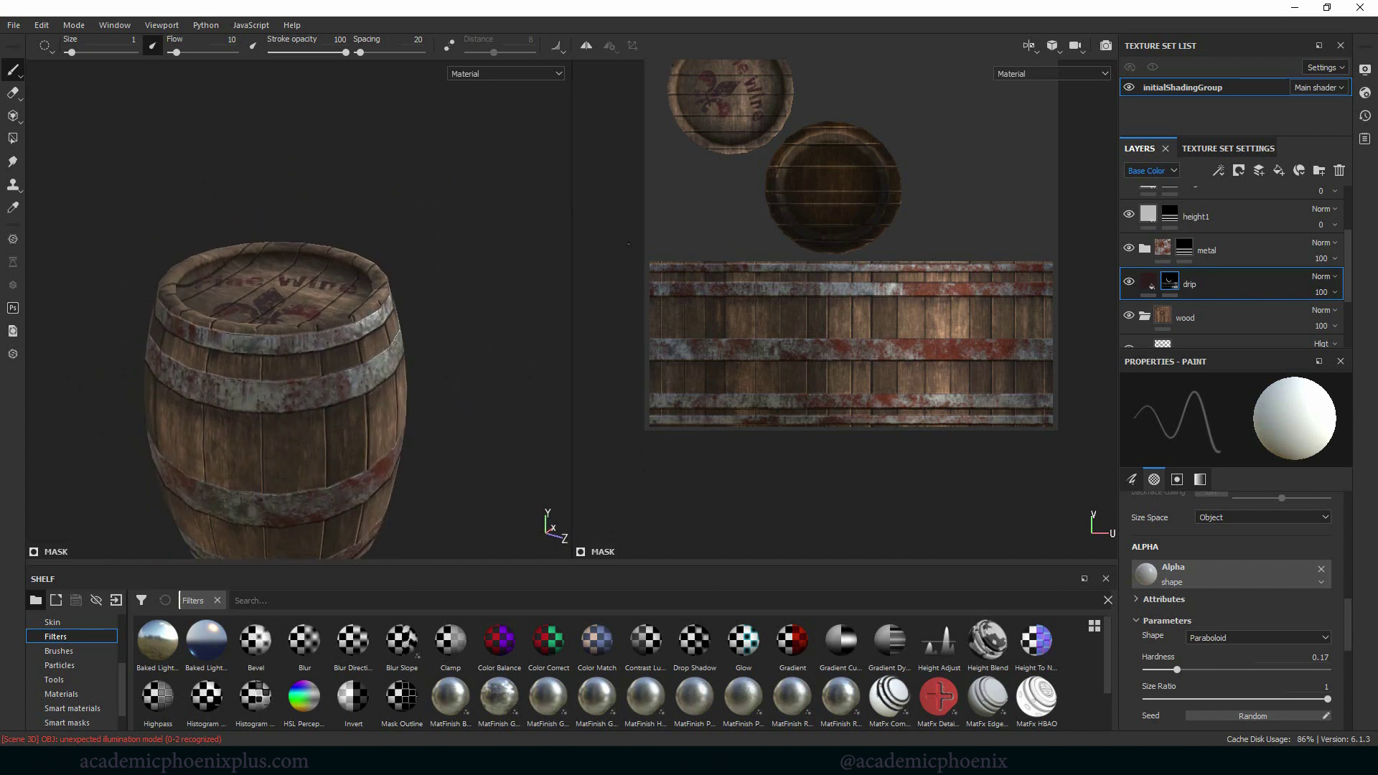
Step: Review the texture export options: available file types, the Arnold (AiStandard) output template and the list of files for export
{"action": "left_click", "coordinate": [14, 25]}
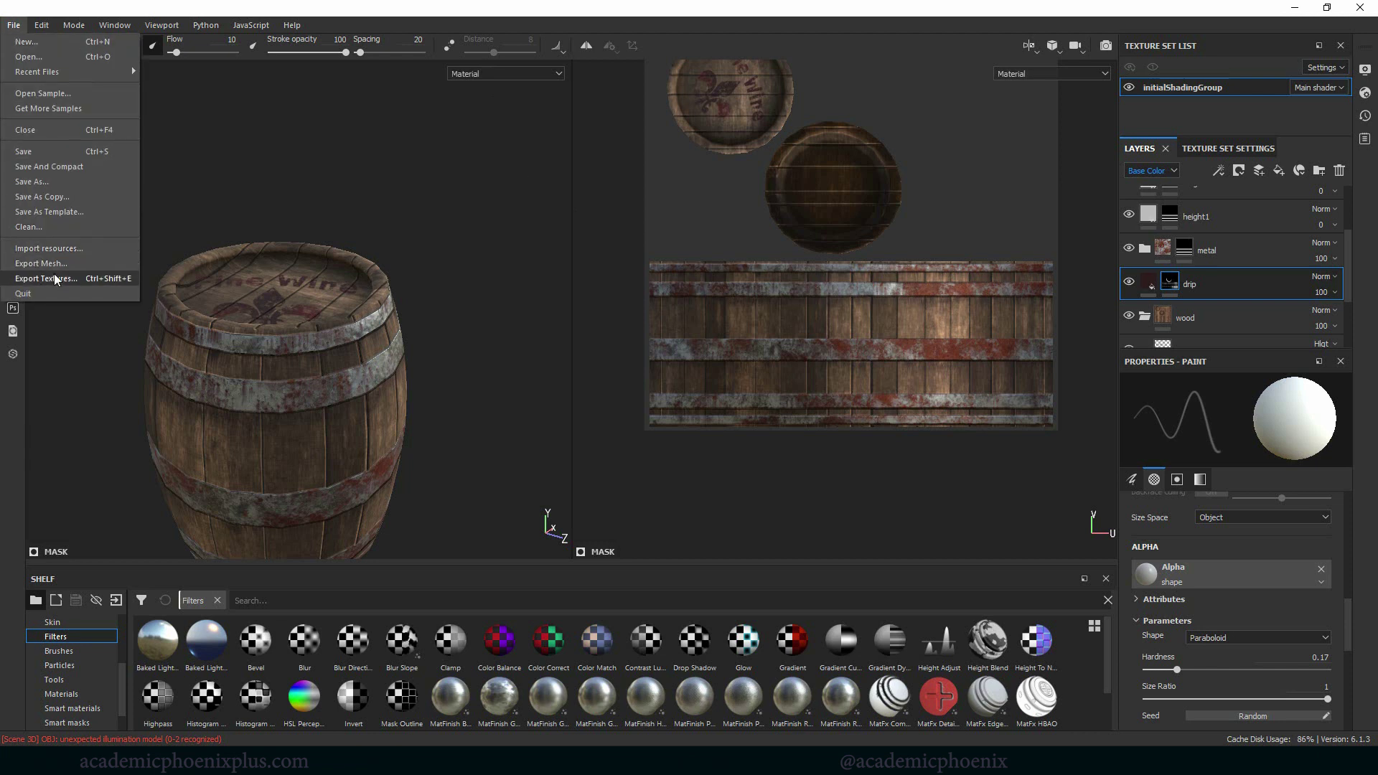
{"action": "left_click", "coordinate": [96, 279]}
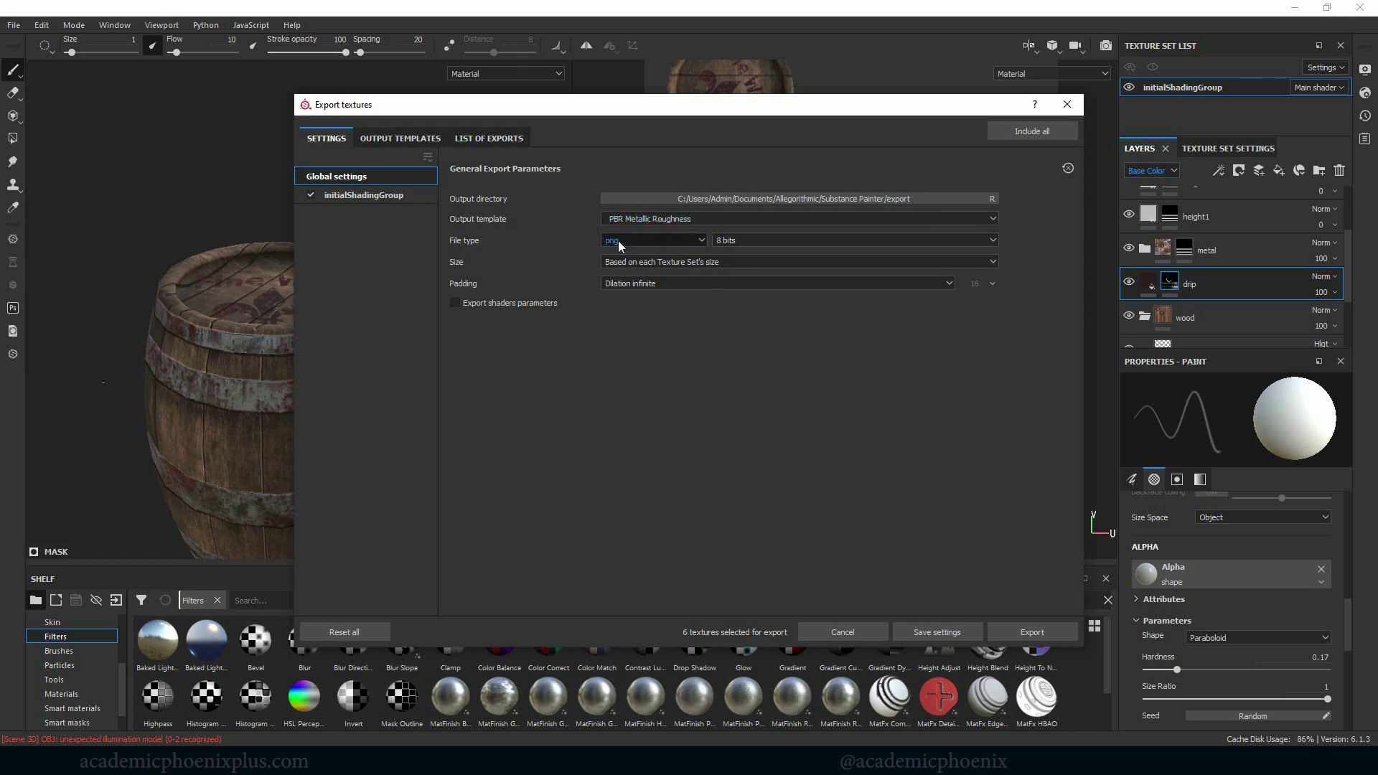
{"action": "left_click", "coordinate": [697, 240]}
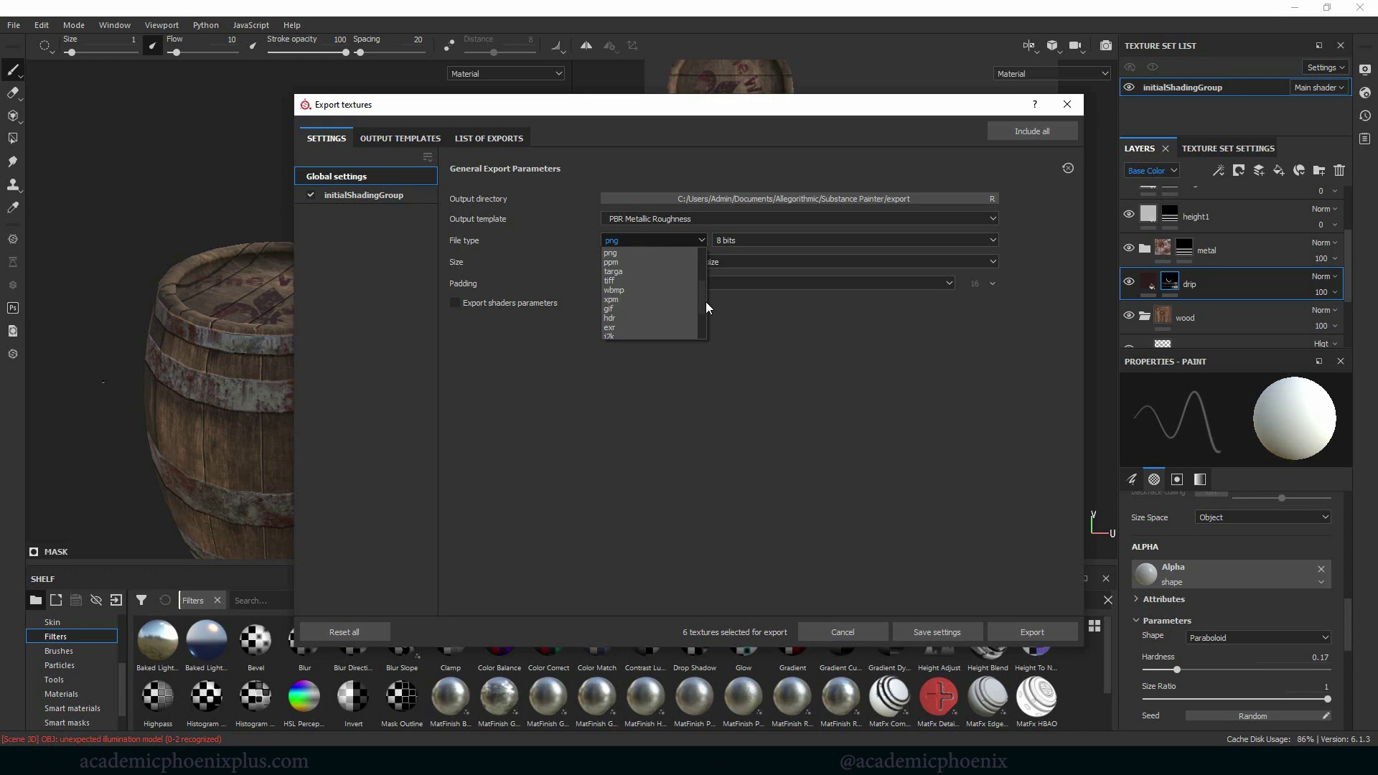
{"action": "mouse_move", "coordinate": [704, 301]}
{"action": "left_mouse_down"}
{"action": "mouse_move", "coordinate": [698, 325]}
{"action": "mouse_move", "coordinate": [701, 300]}
{"action": "left_mouse_up"}
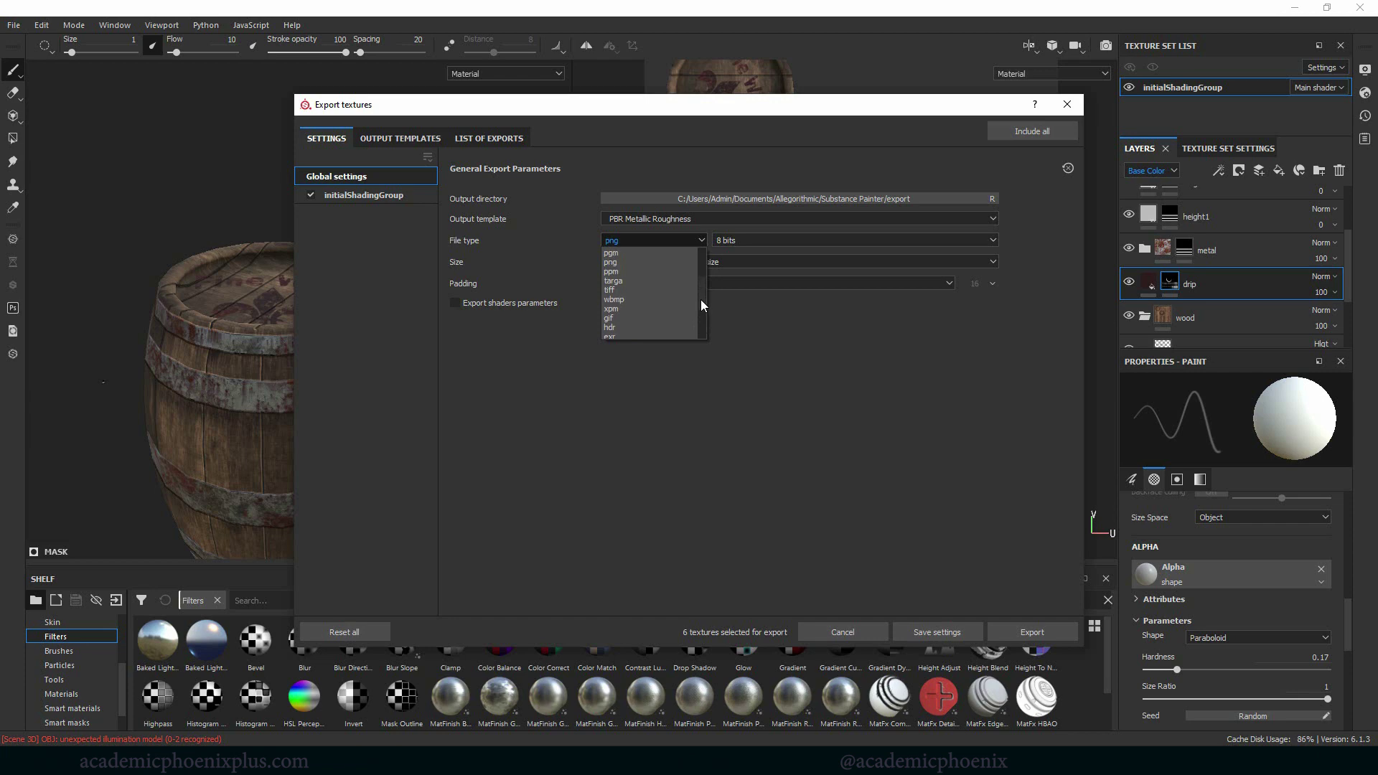
{"action": "left_click", "coordinate": [766, 328]}
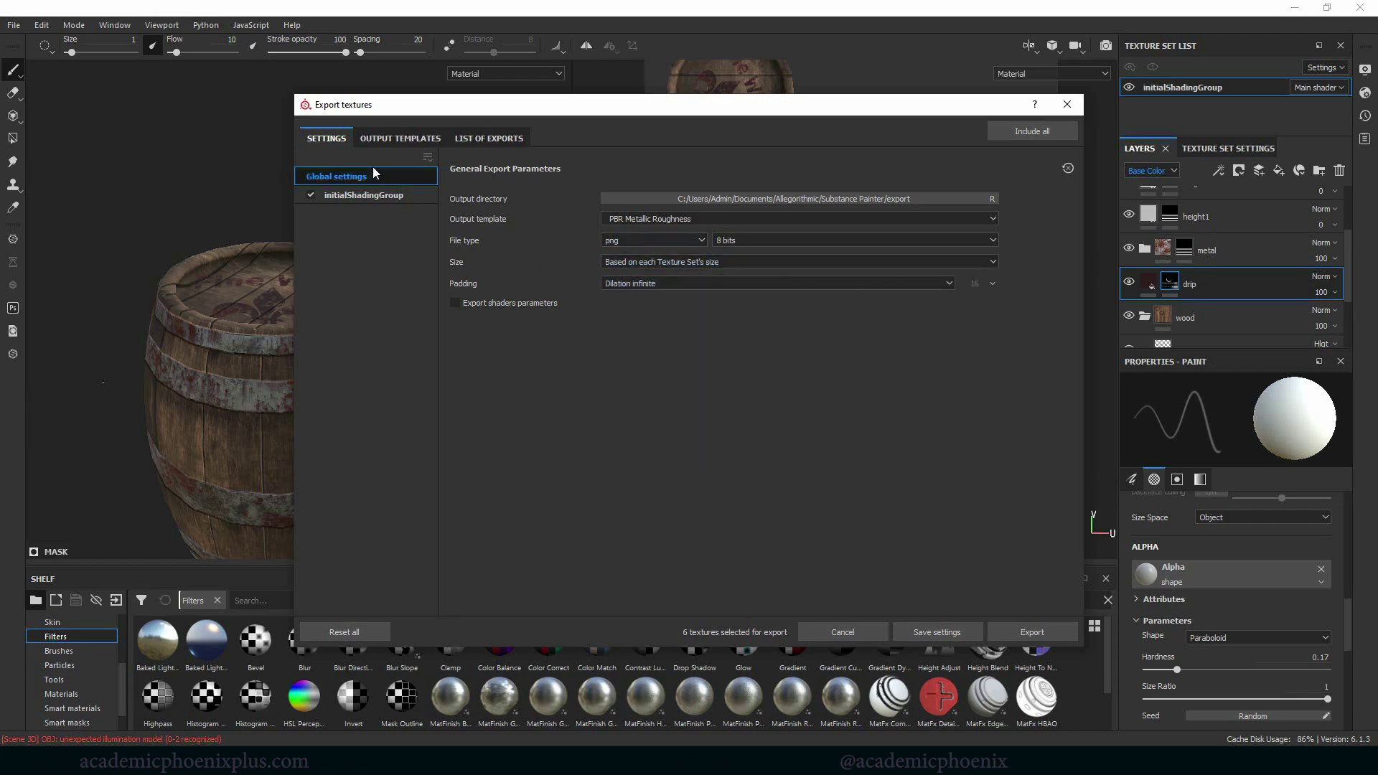
{"action": "left_click", "coordinate": [385, 139]}
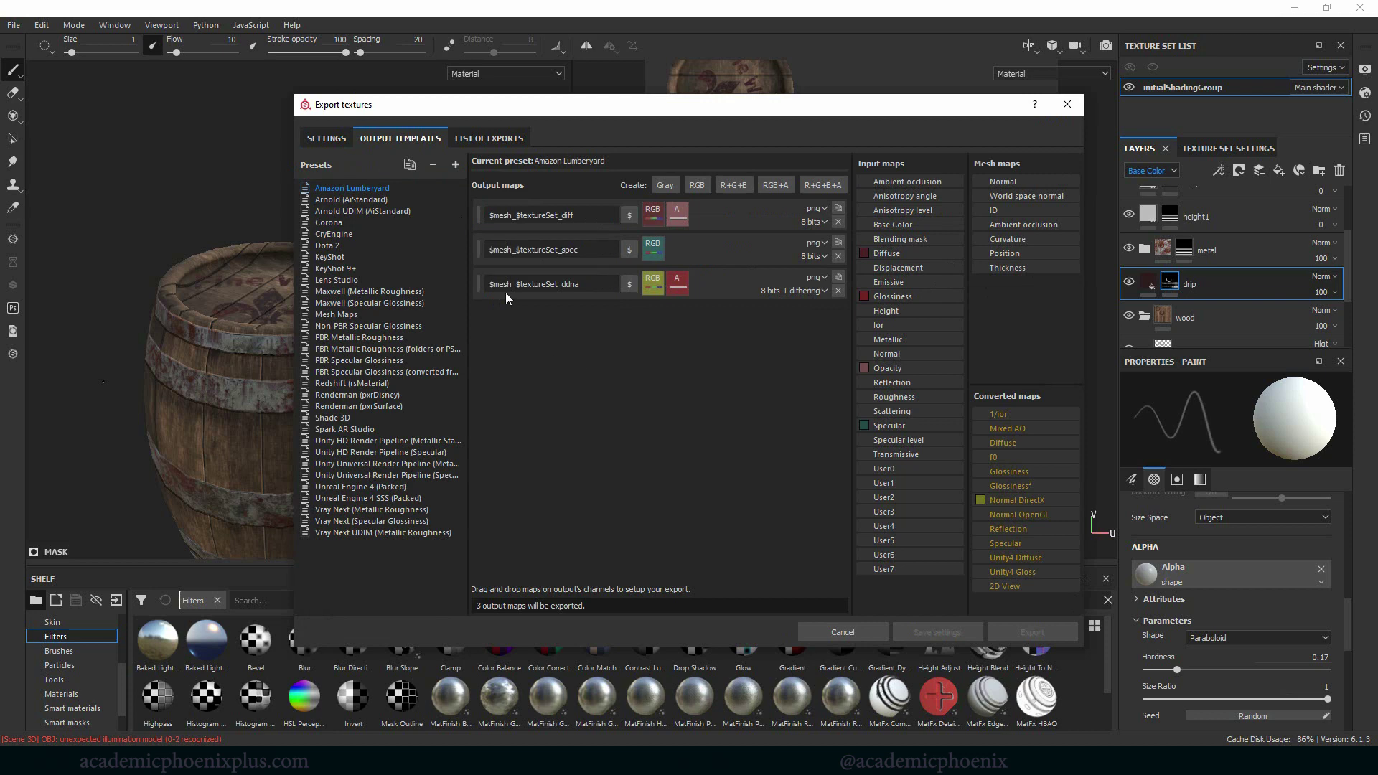
{"action": "left_click", "coordinate": [376, 201]}
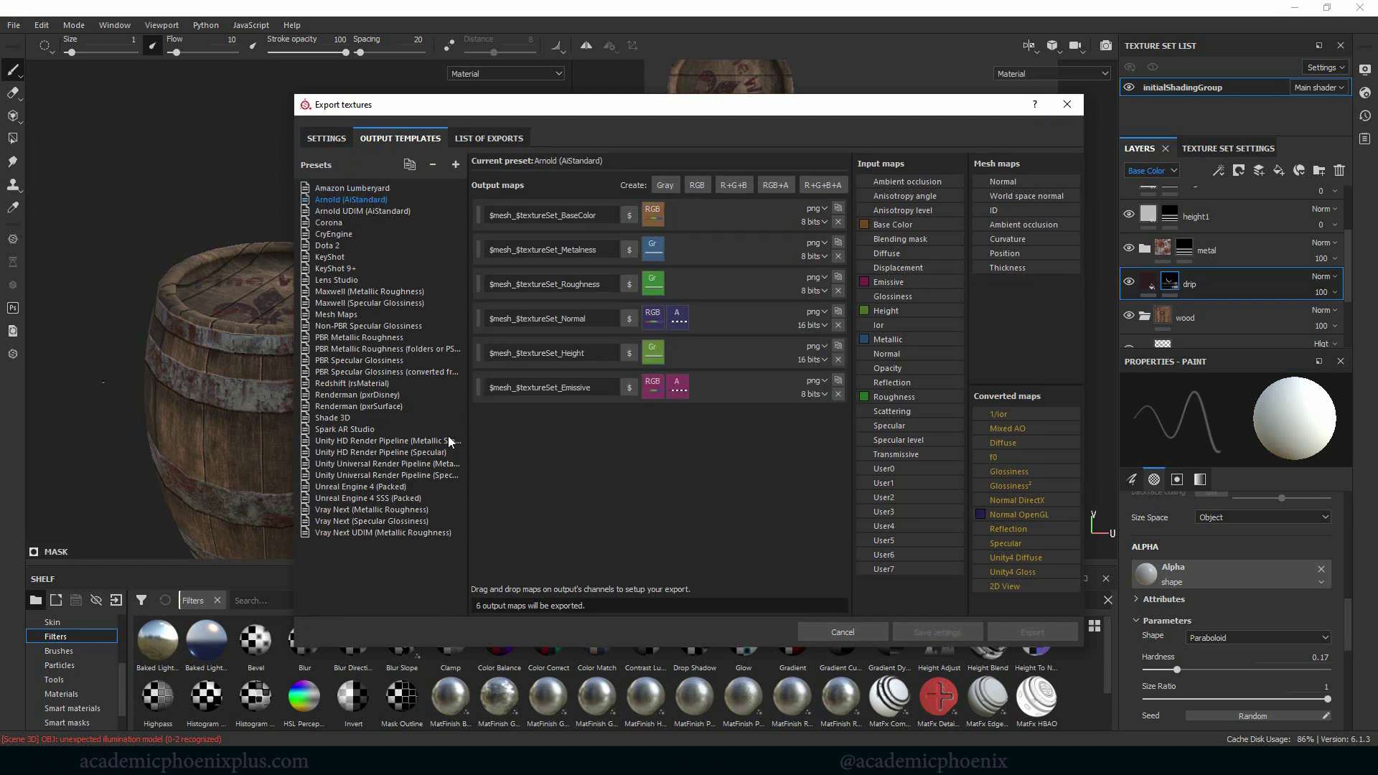
{"action": "left_click", "coordinate": [473, 139]}
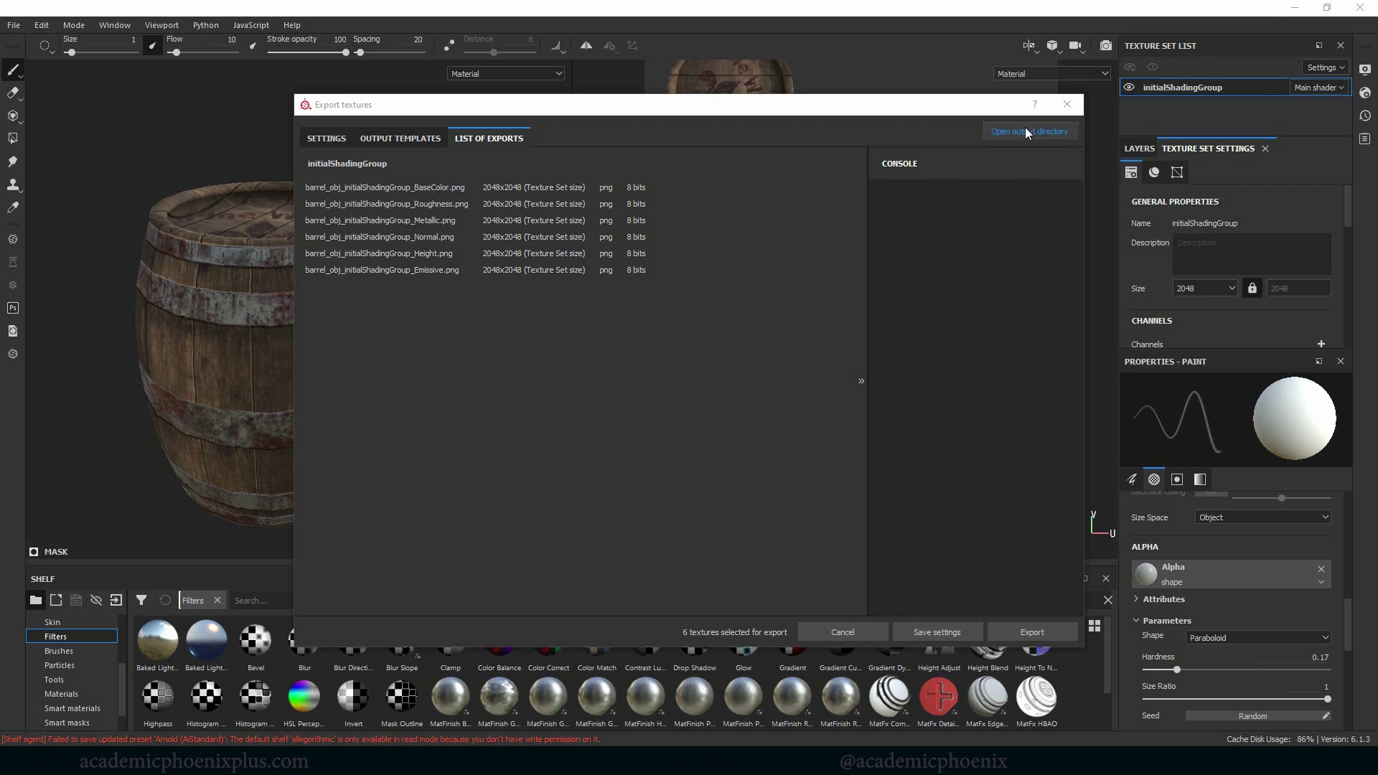
{"action": "left_click", "coordinate": [1067, 104]}
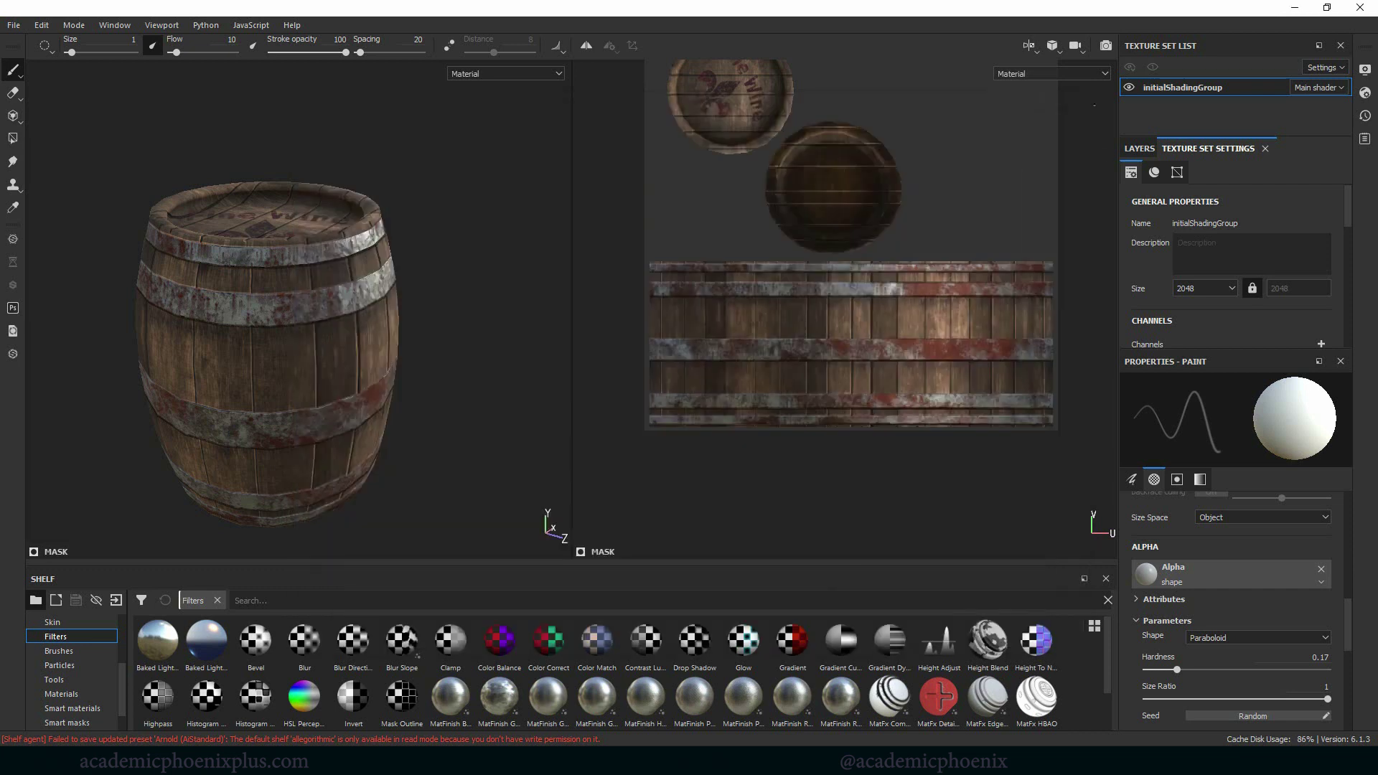
Step: Rename the initialShadingGroup texture set as BarrelShader
{"action": "double_click", "coordinate": [1182, 87]}
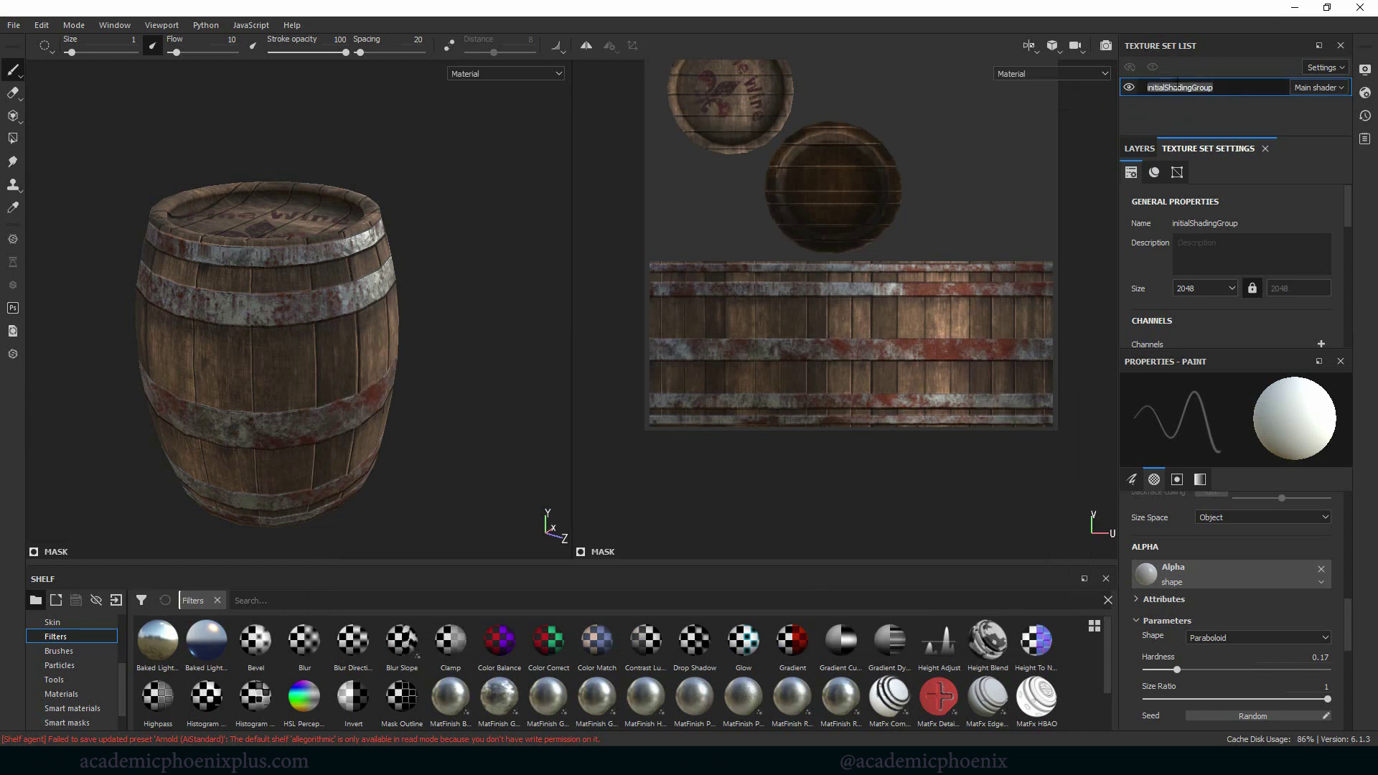
{"action": "type", "text": "BarrelShader"}
{"action": "key", "text": "Return"}
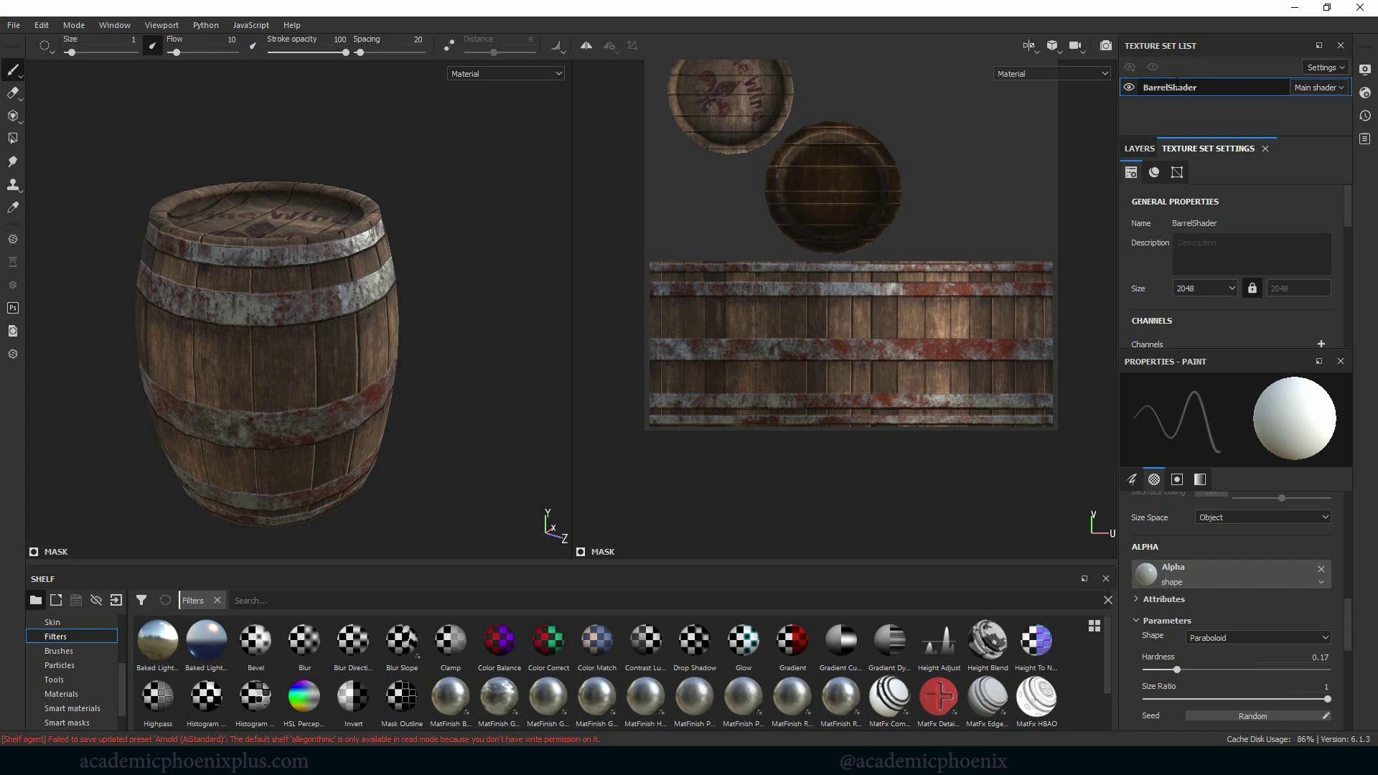
Step: Exclude the Emissive map from the BarrelShader texture export and check the list of exports
{"action": "left_click", "coordinate": [13, 25]}
{"action": "left_click", "coordinate": [69, 279]}
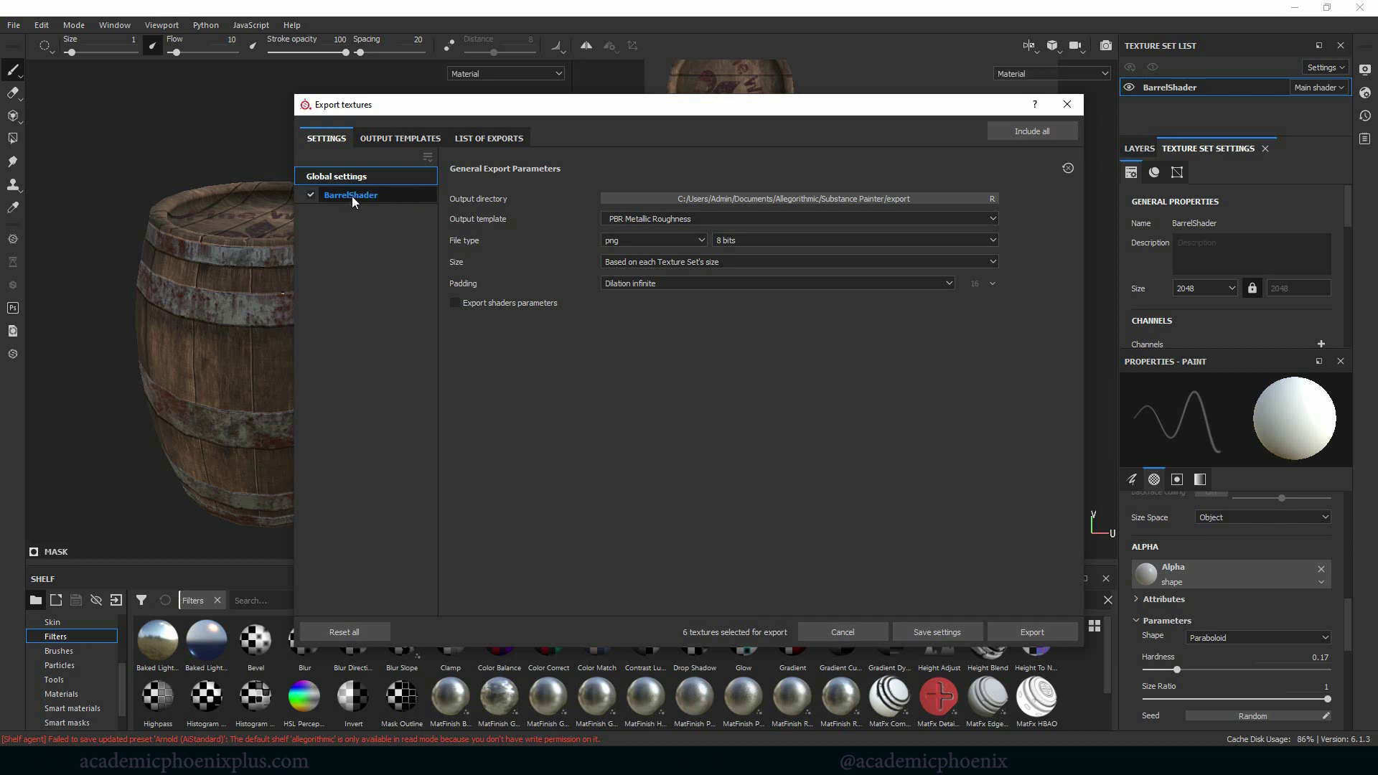
{"action": "left_click", "coordinate": [352, 196]}
{"action": "left_click", "coordinate": [493, 138]}
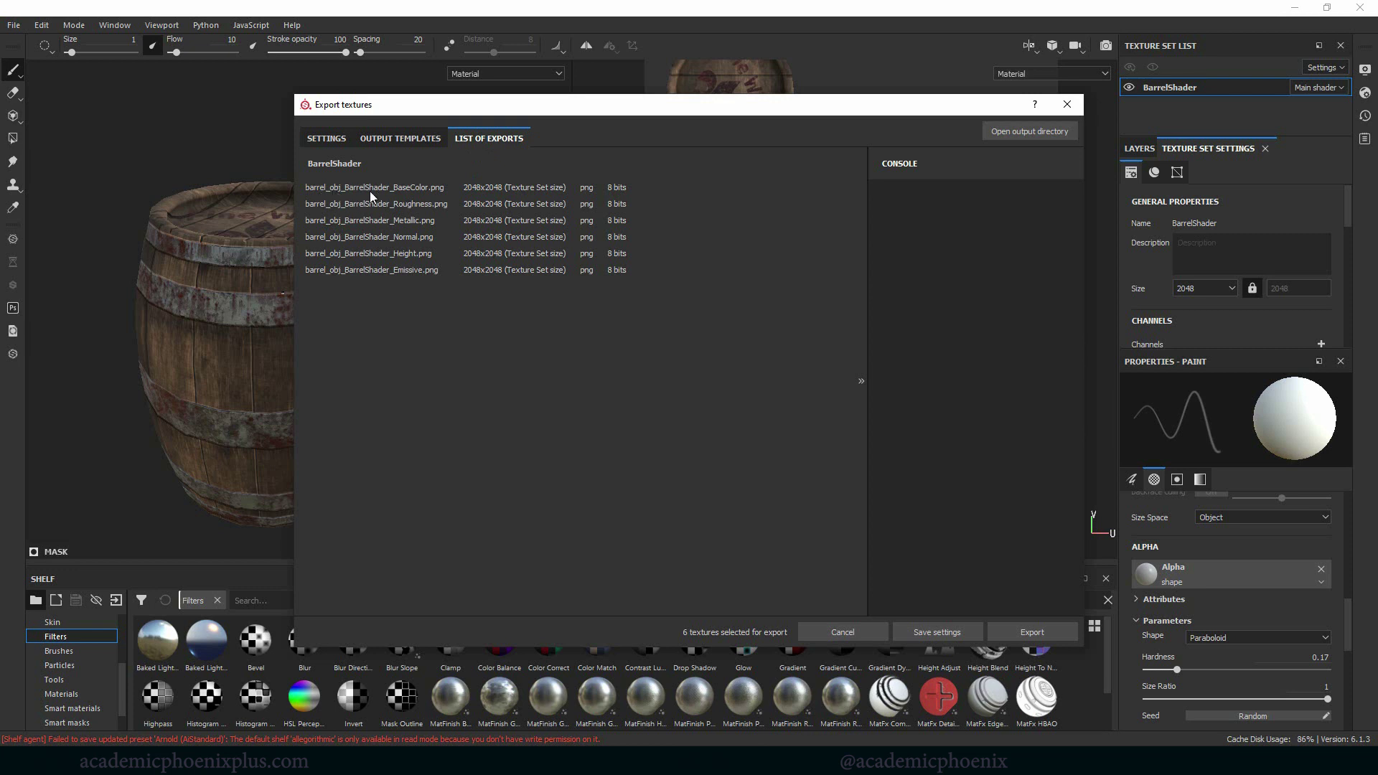
{"action": "left_click", "coordinate": [323, 140]}
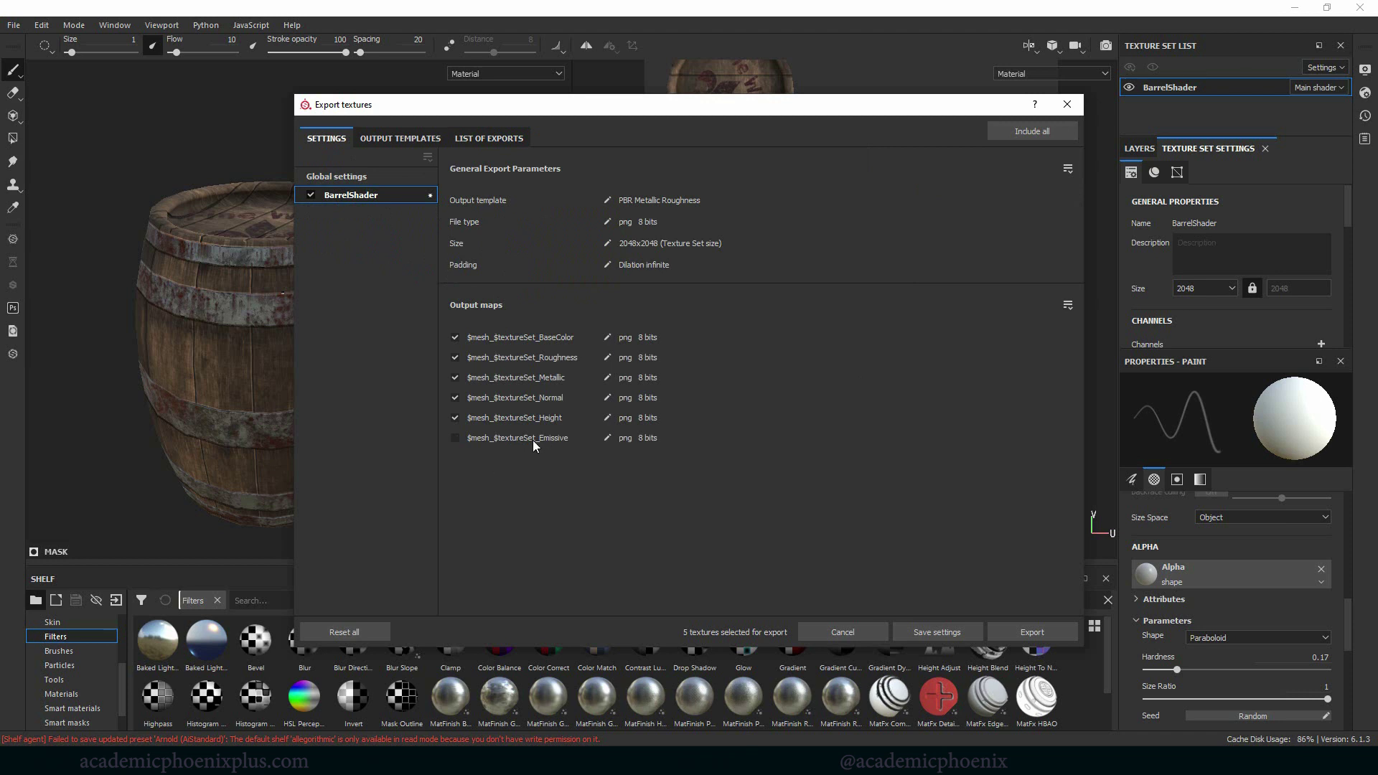
{"action": "left_click", "coordinate": [492, 139]}
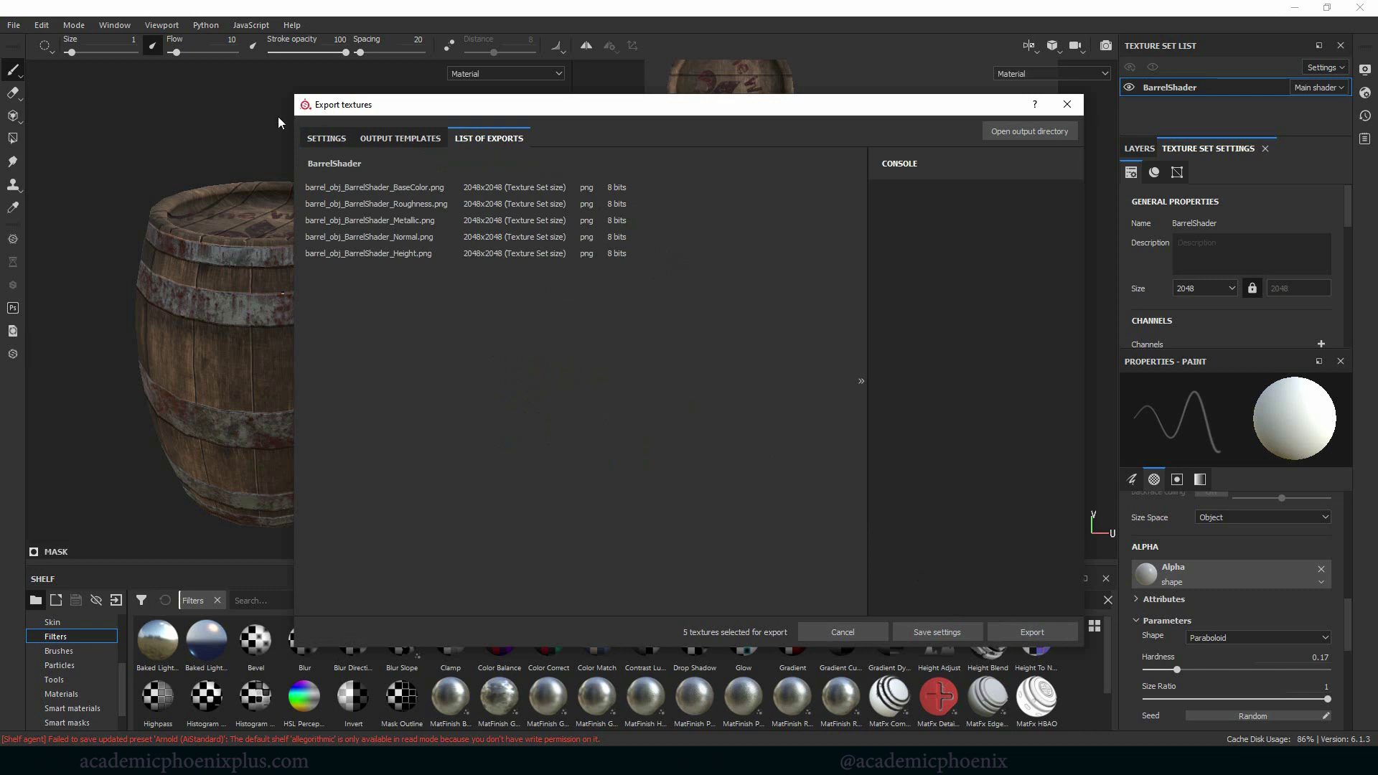
Step: Browse for the export's output directory in the global settings, going to the sourceimages folder in E:\3D_projects\Barrel
{"action": "left_click", "coordinate": [325, 139]}
{"action": "left_click", "coordinate": [343, 176]}
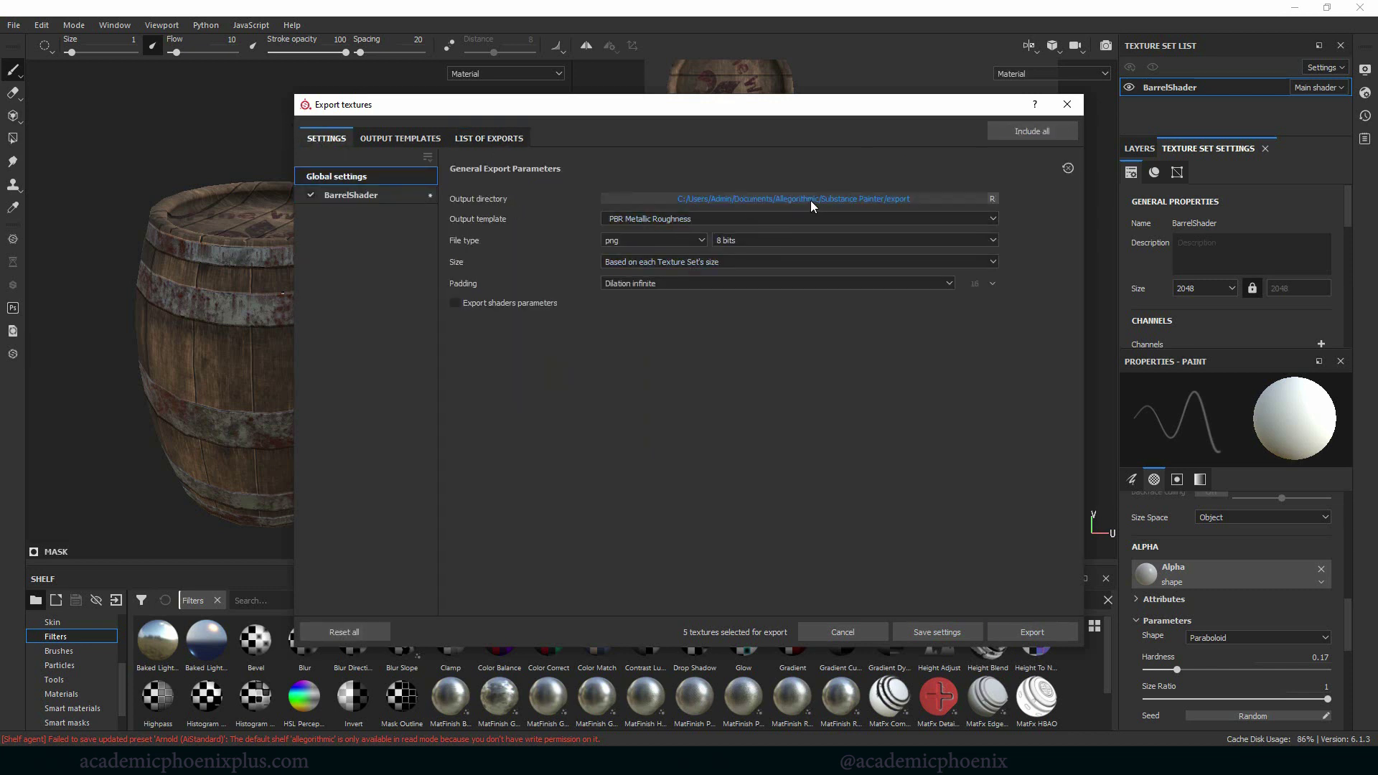
{"action": "left_click", "coordinate": [740, 200]}
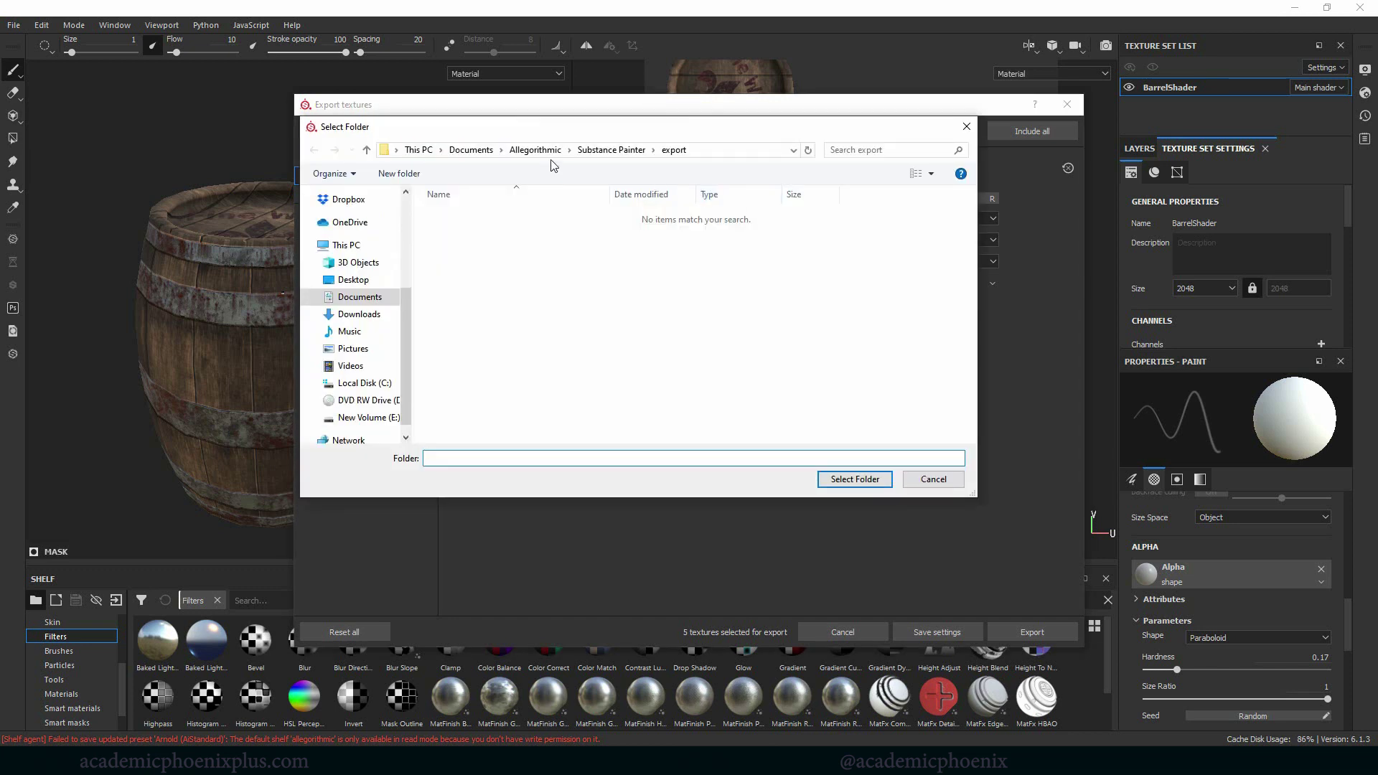
{"action": "left_click", "coordinate": [360, 418]}
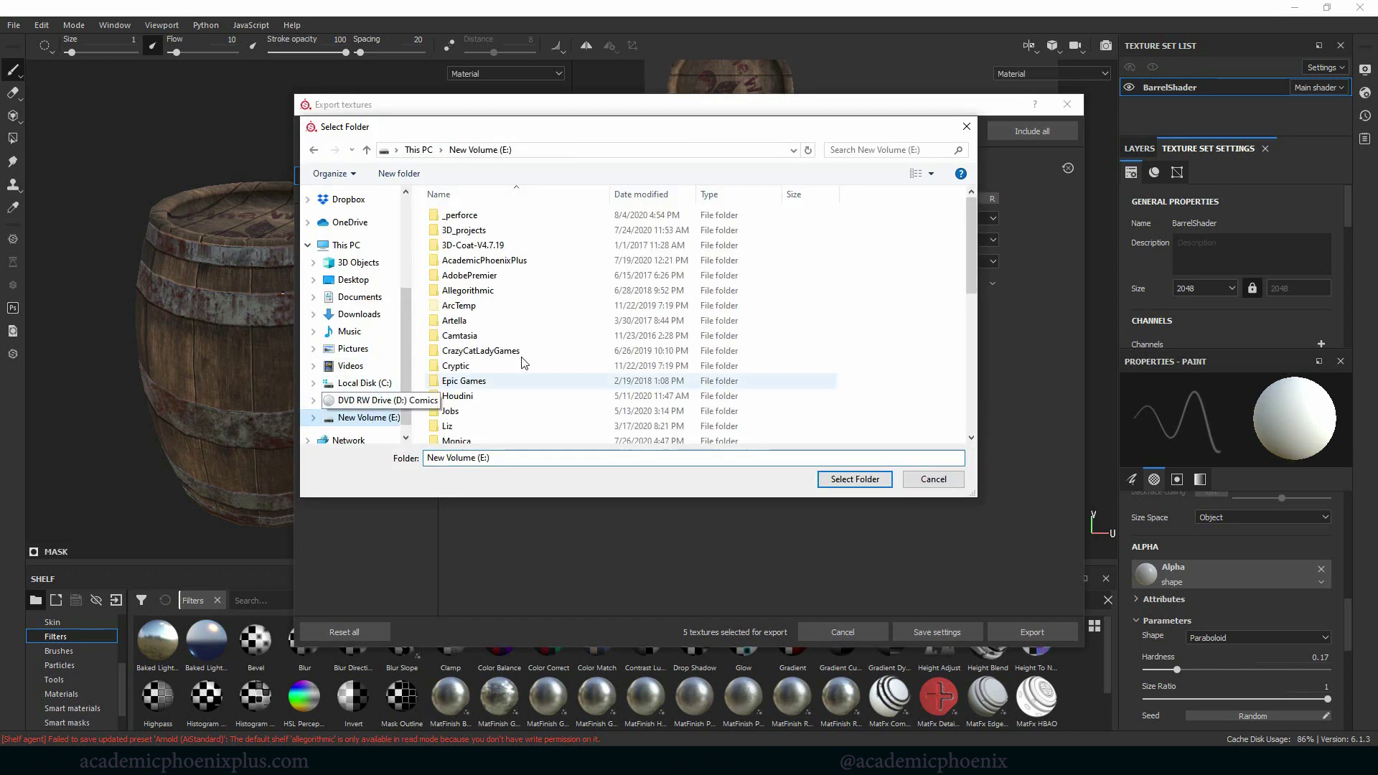
{"action": "double_click", "coordinate": [502, 229]}
{"action": "left_click", "coordinate": [495, 290]}
{"action": "double_click", "coordinate": [495, 293]}
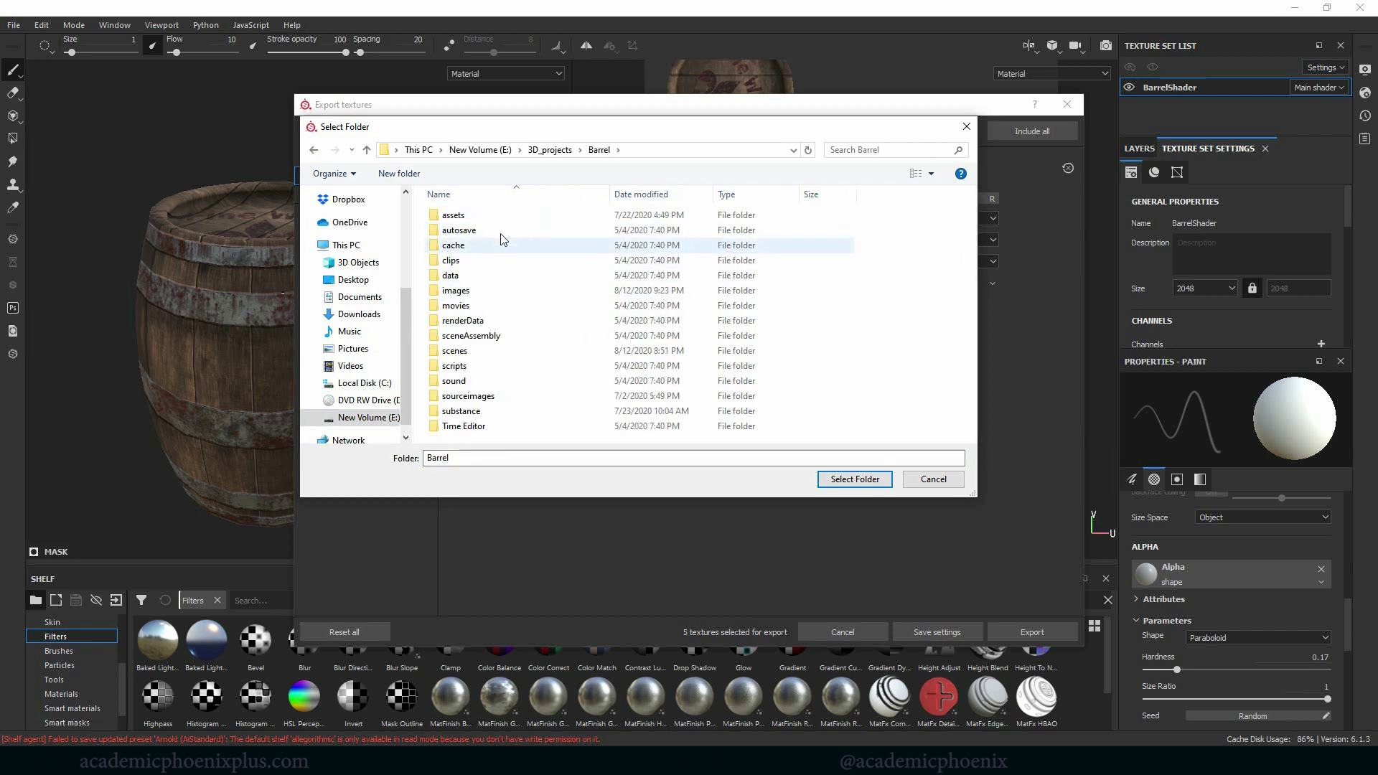
{"action": "double_click", "coordinate": [495, 397]}
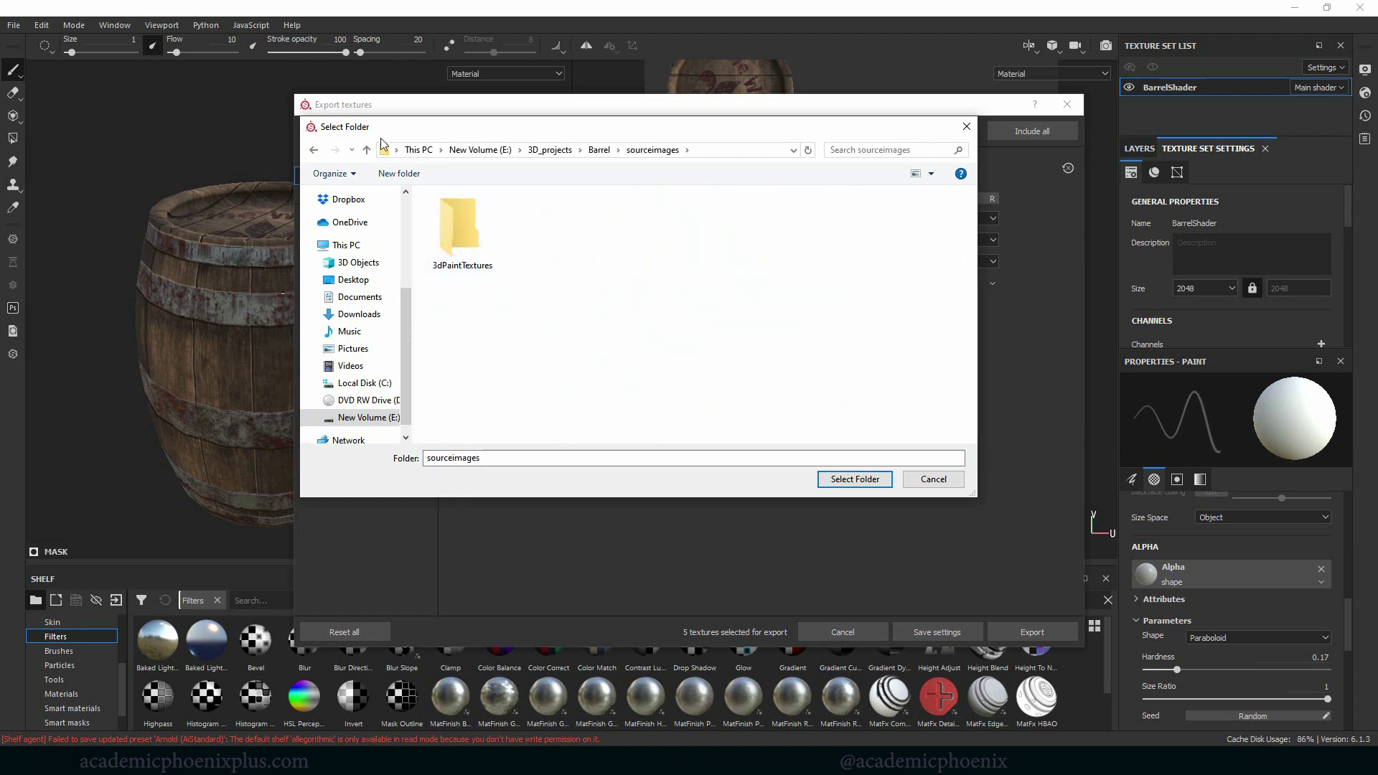
Step: Create a folder named Substance inside sourceimages as the output directory and export the BarrelShader textures to it
{"action": "left_click", "coordinate": [393, 176]}
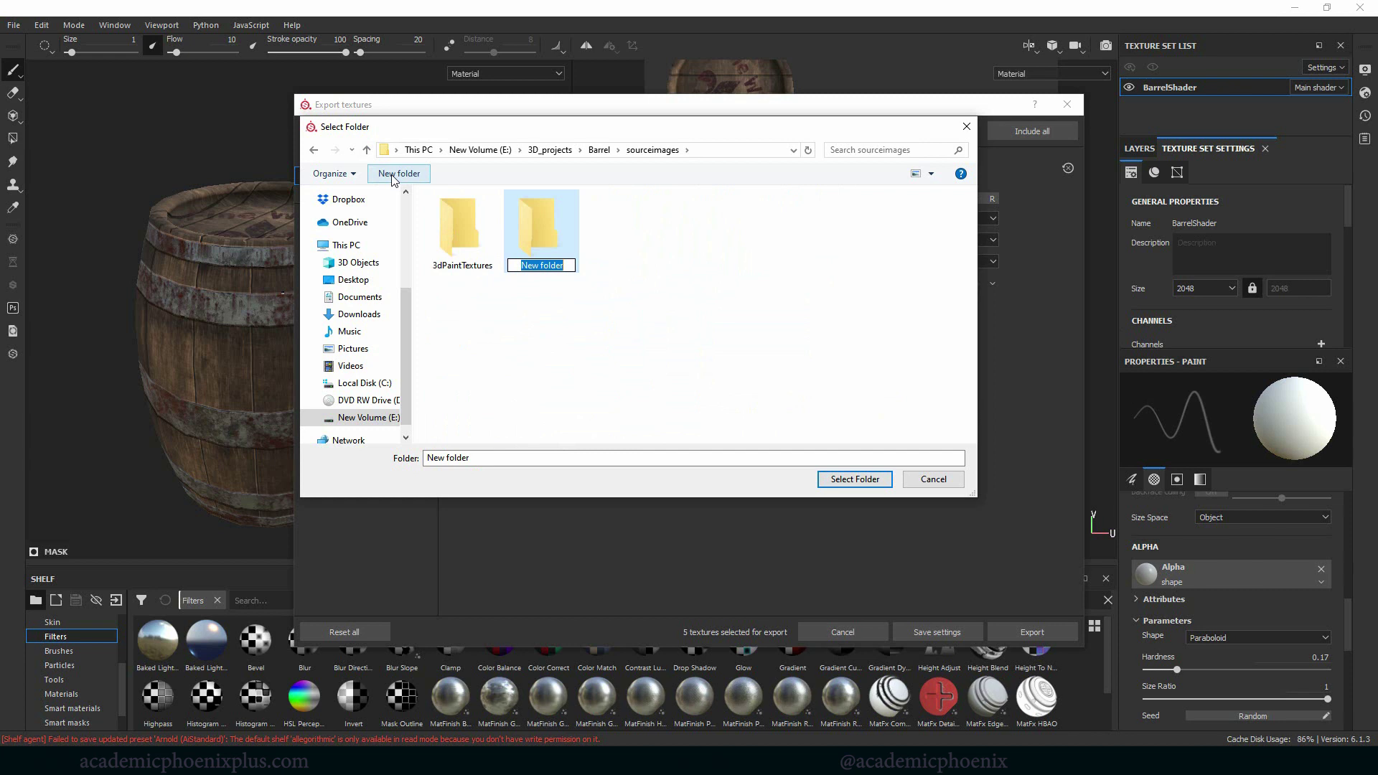
{"action": "type", "text": "Substance"}
{"action": "key", "text": "Return"}
{"action": "double_click", "coordinate": [546, 250]}
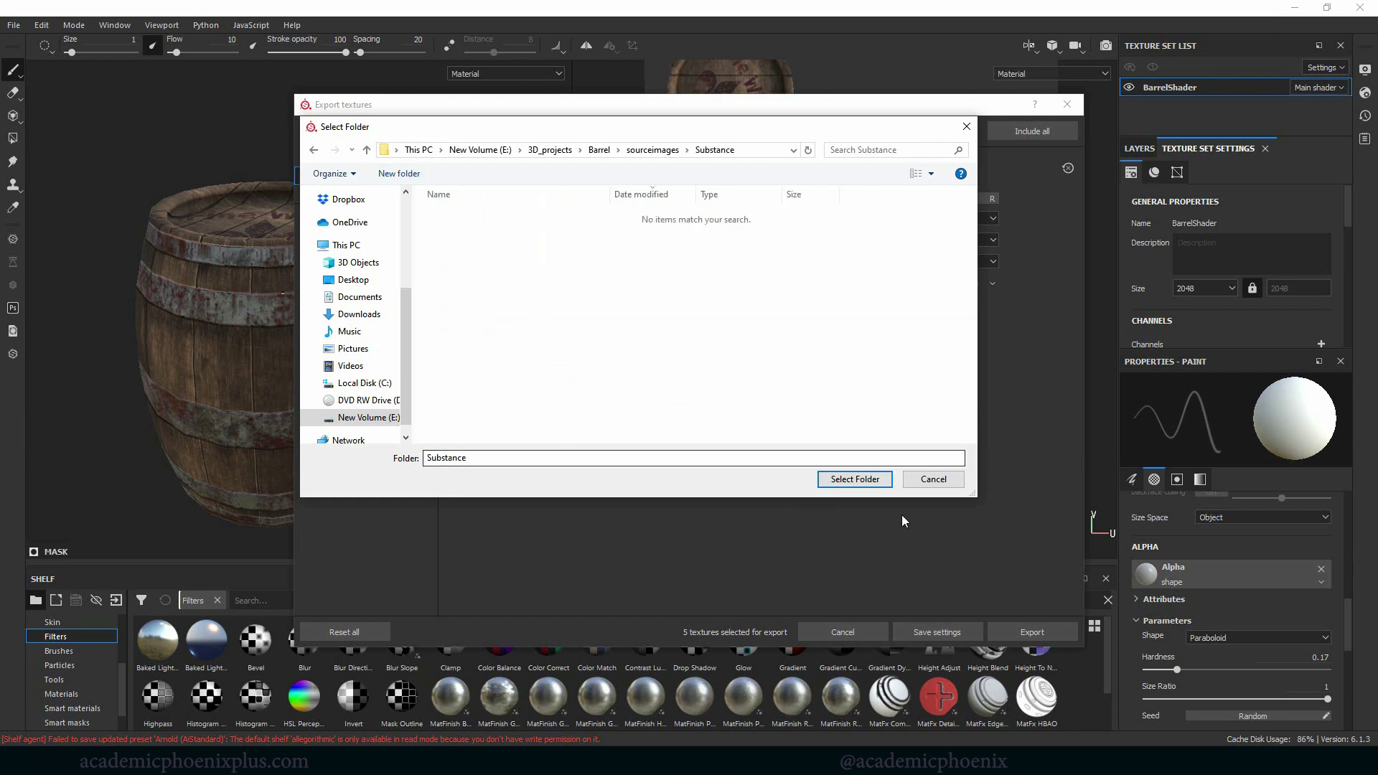
{"action": "left_click", "coordinate": [854, 479]}
{"action": "left_click", "coordinate": [1022, 631]}
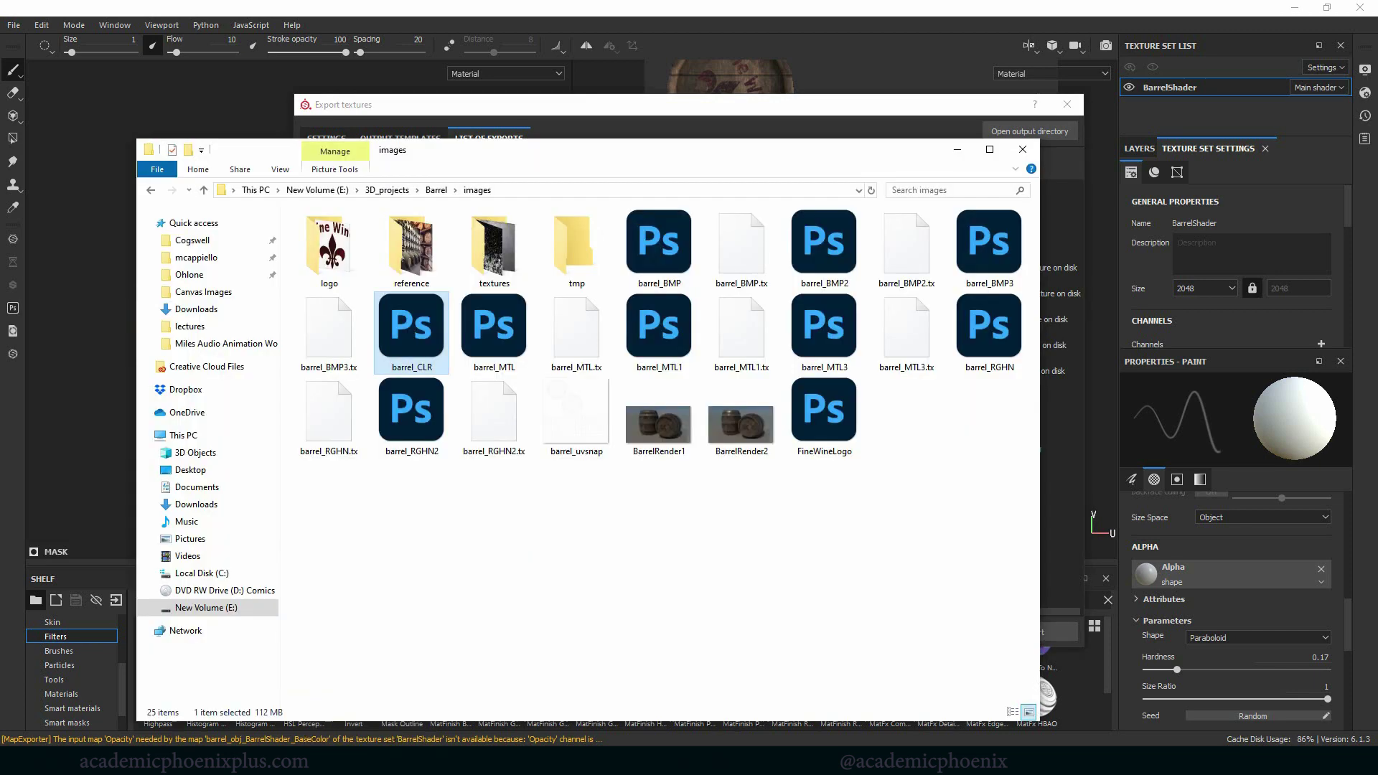
Step: View the exported images in the Photos viewer, from the BaseColor map through Height, Metallic and Normal to Roughness
{"action": "double_click", "coordinate": [573, 241]}
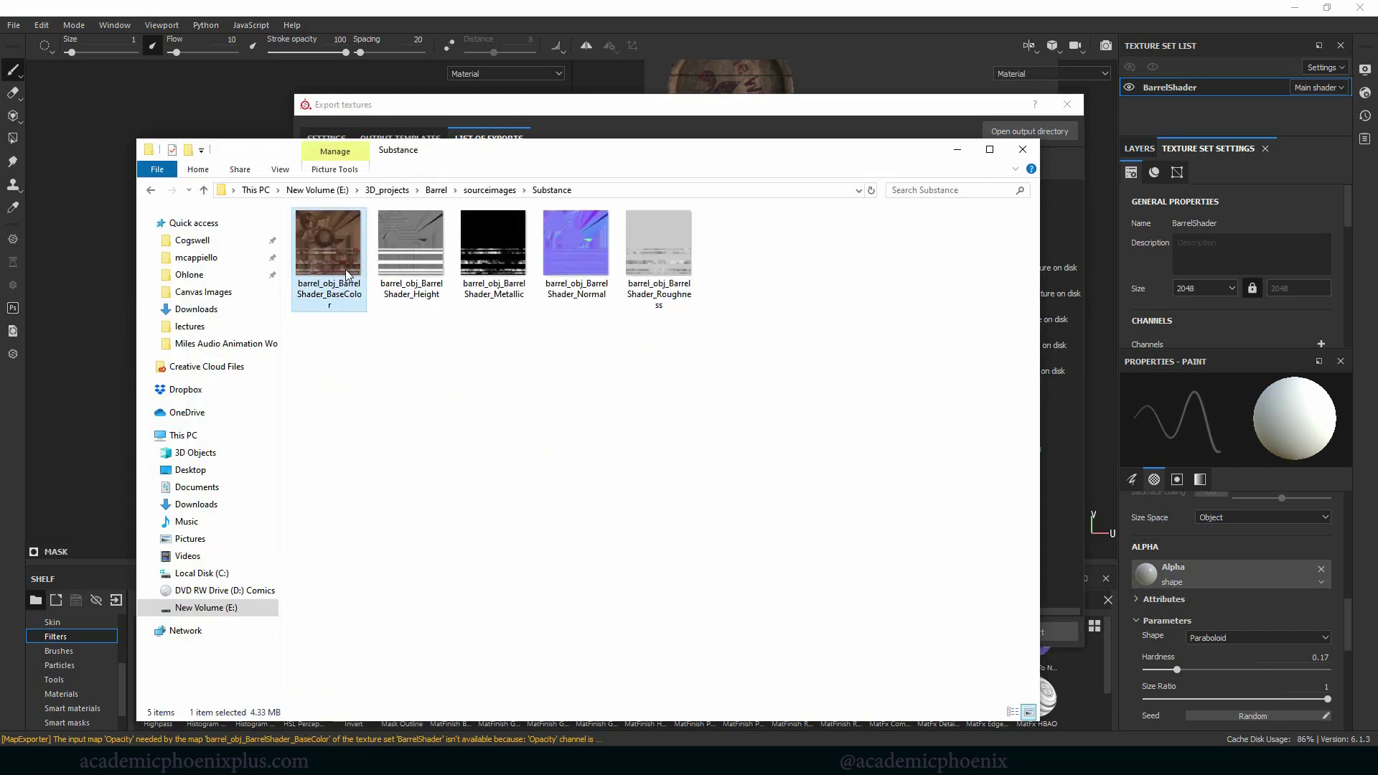
{"action": "double_click", "coordinate": [346, 269]}
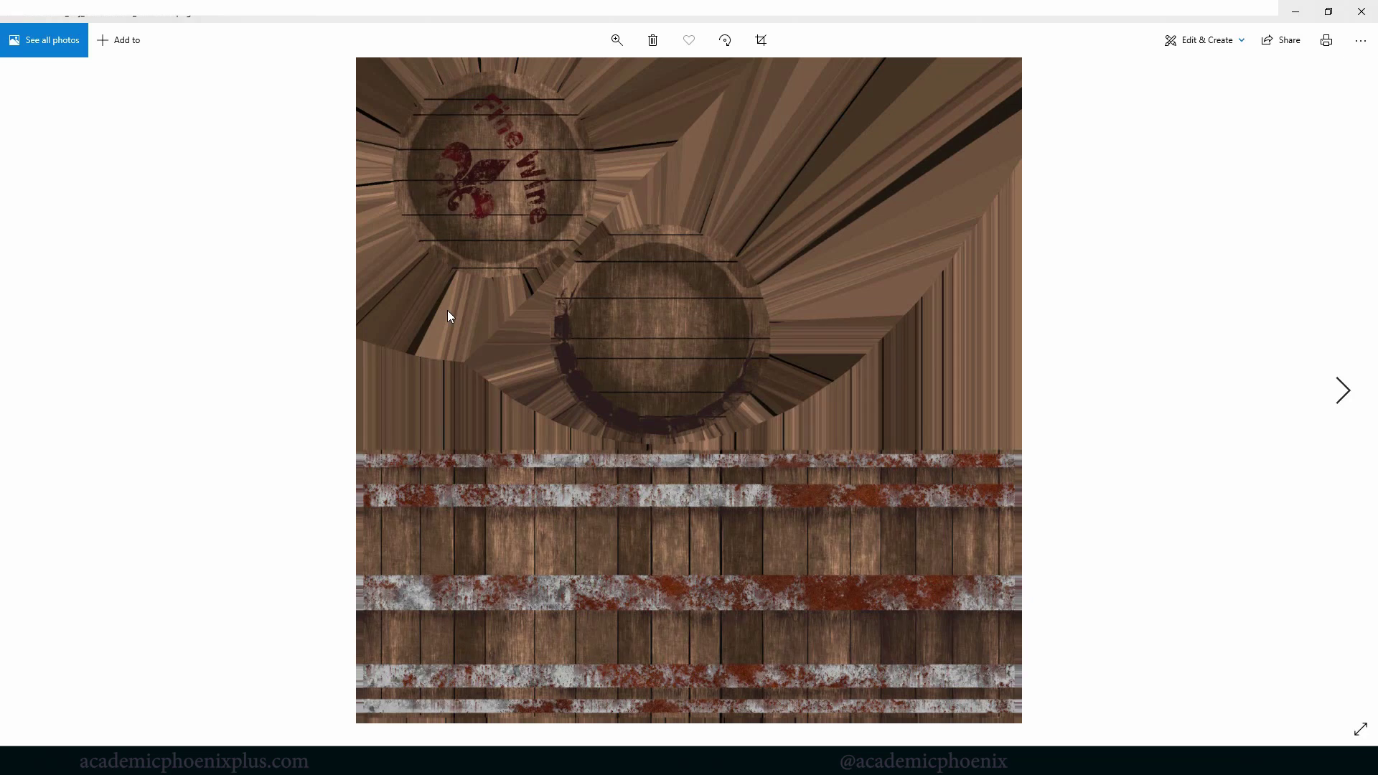
{"action": "key", "text": "Right"}
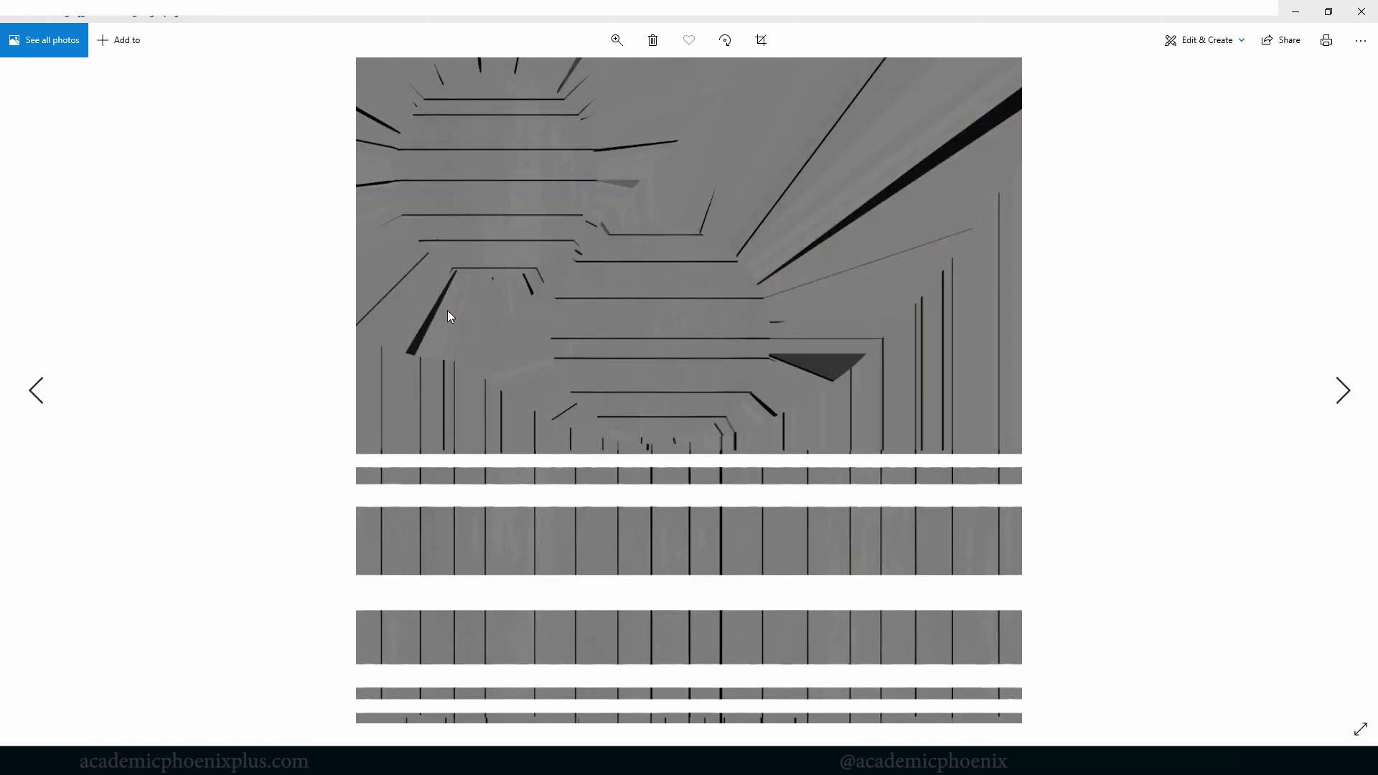
{"action": "key", "text": "Right"}
{"action": "key", "text": "Right"}
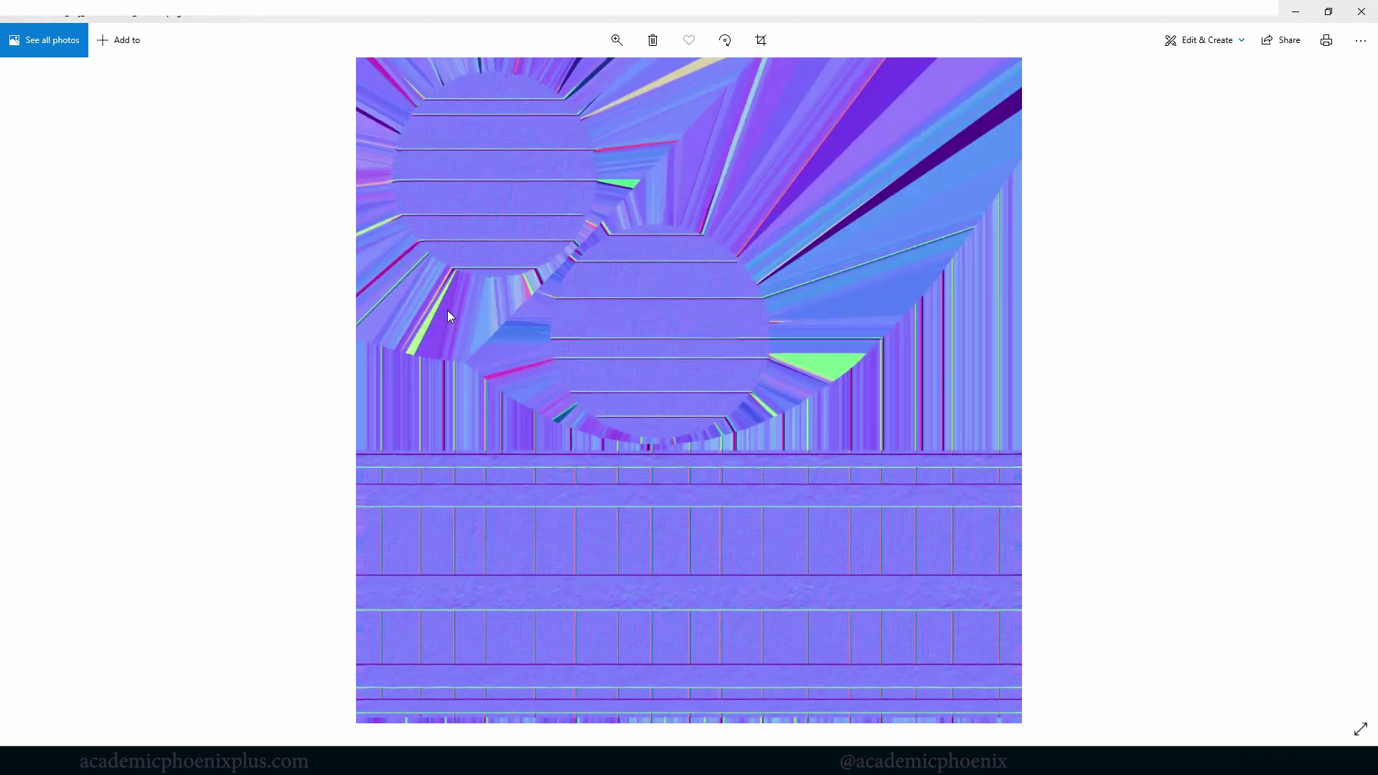
{"action": "key", "text": "Right"}
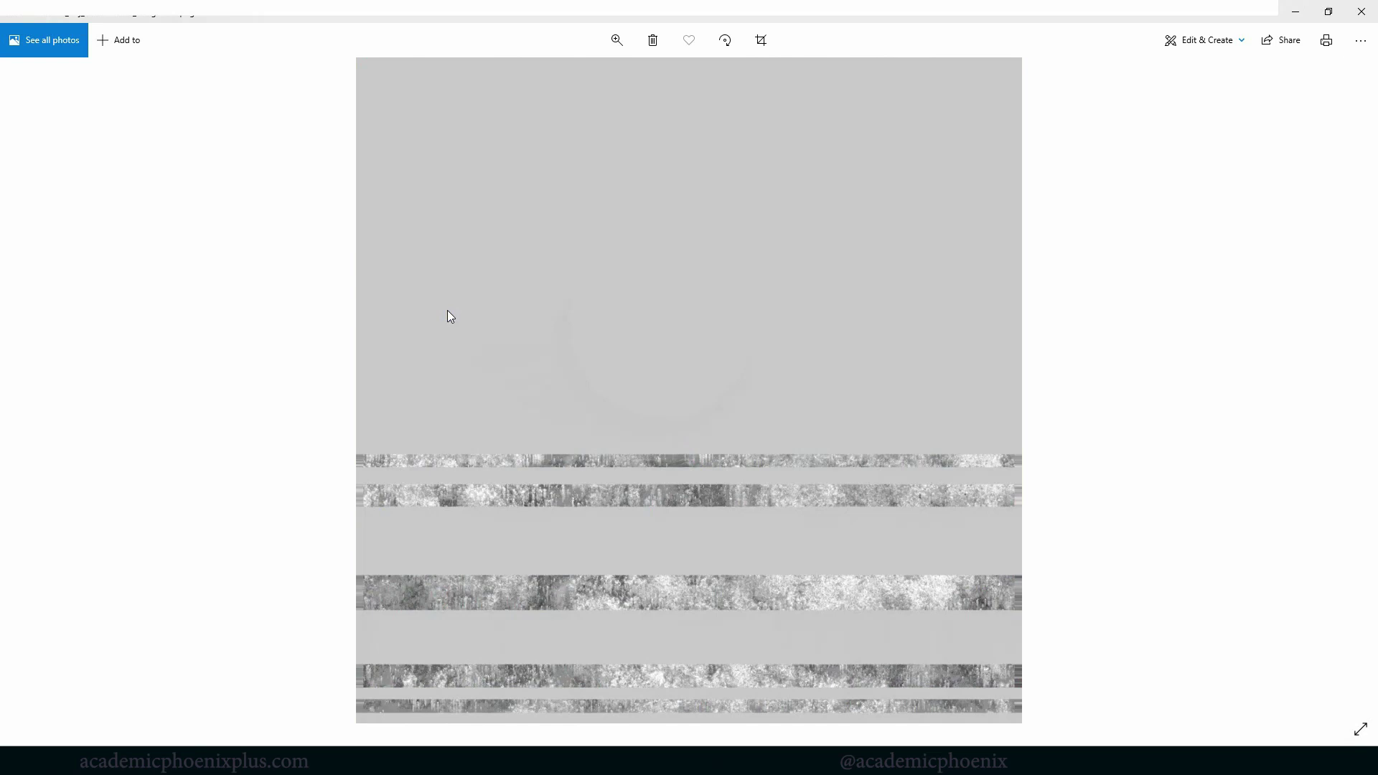
Step: Close the image viewer and, in Maya, assign a new aiStandardSurface material to the barrel
{"action": "left_click", "coordinate": [1361, 12]}
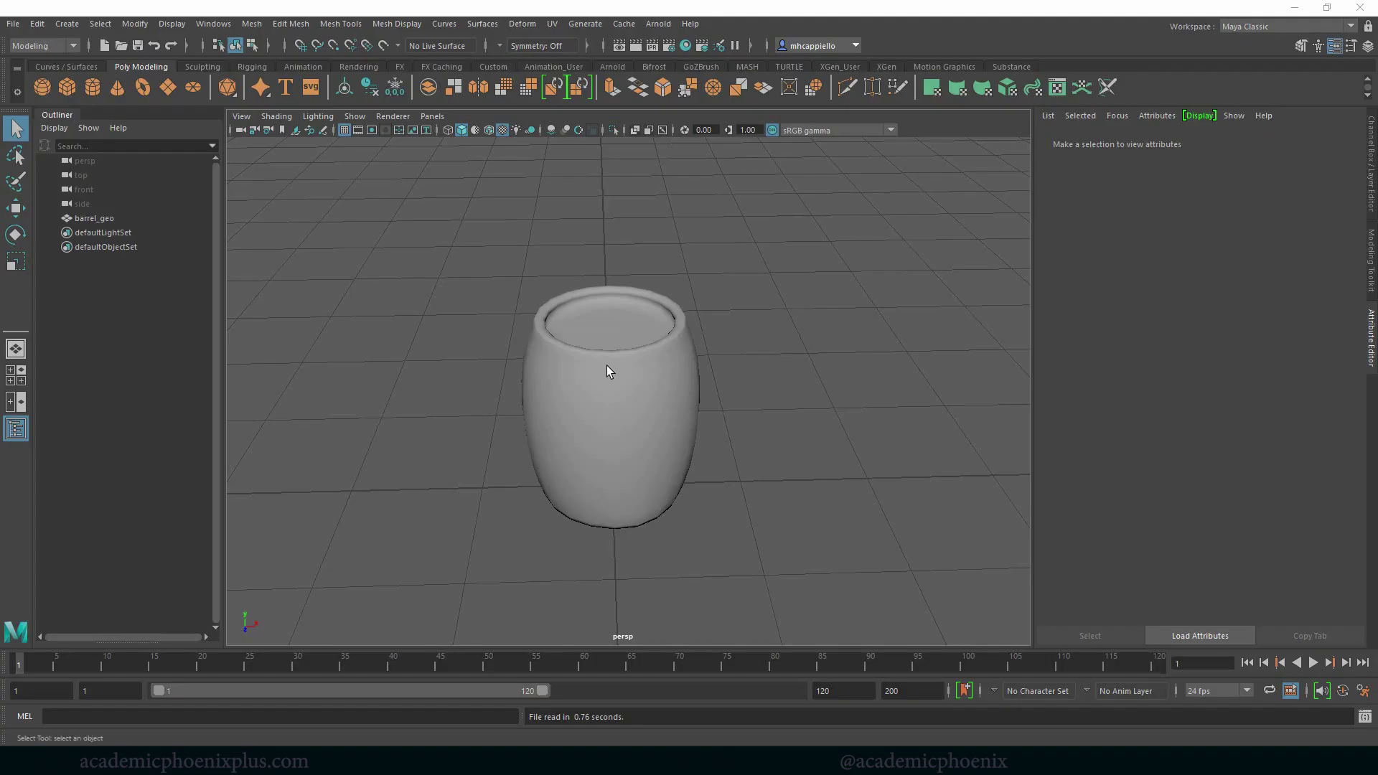
{"action": "right_click_drag", "start_coordinate": [606, 391], "coordinate": [760, 400], "text": "alt"}
{"action": "mouse_move", "coordinate": [759, 400]}
{"action": "left_mouse_down", "text": "alt"}
{"action": "mouse_move", "coordinate": [712, 378]}
{"action": "mouse_move", "coordinate": [716, 365]}
{"action": "left_mouse_up", "text": "alt"}
{"action": "right_click_drag", "start_coordinate": [593, 382], "coordinate": [639, 729]}
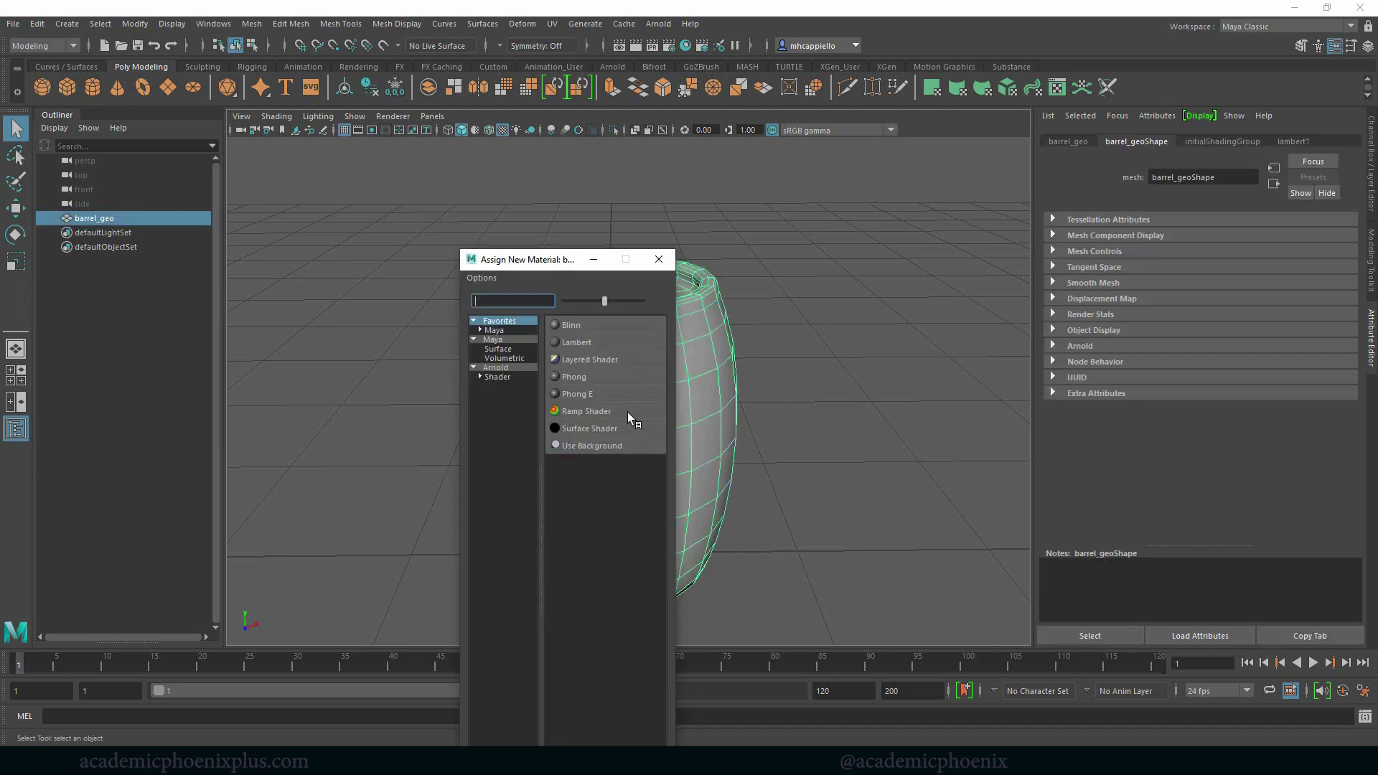
{"action": "left_click", "coordinate": [502, 367]}
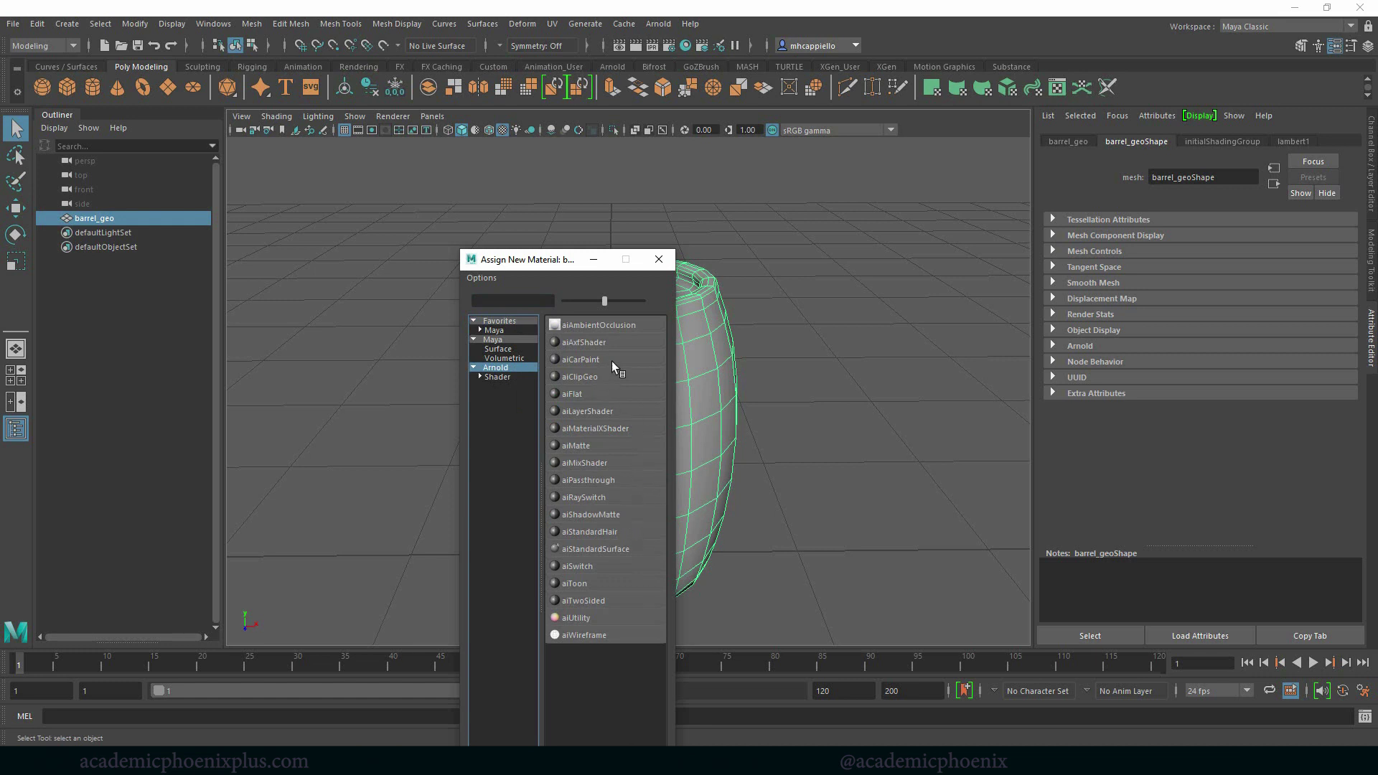
{"action": "left_click", "coordinate": [595, 549]}
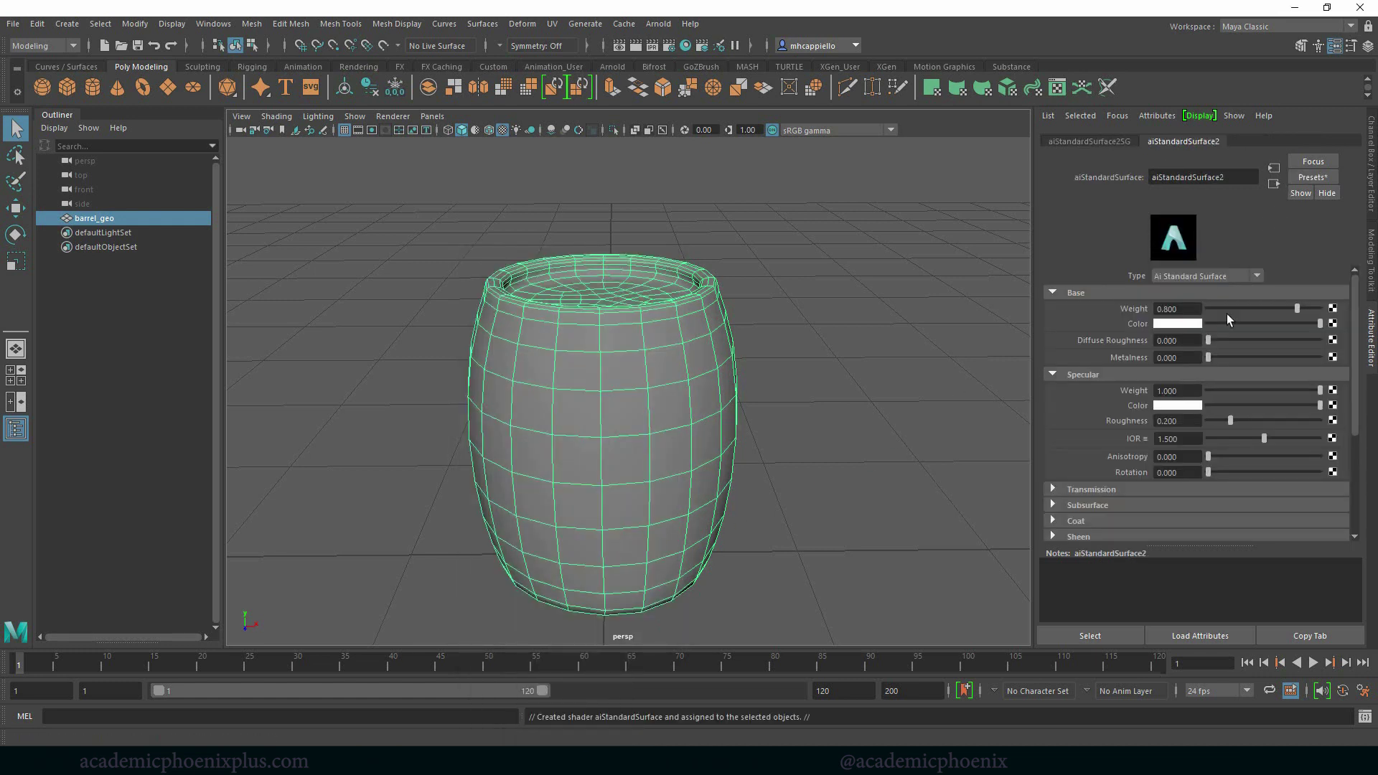
Step: Connect a file texture using barrel_obj_BarrelShader_BaseColor.png to the material's base color and turn on textured display in the viewport
{"action": "left_click", "coordinate": [1333, 339]}
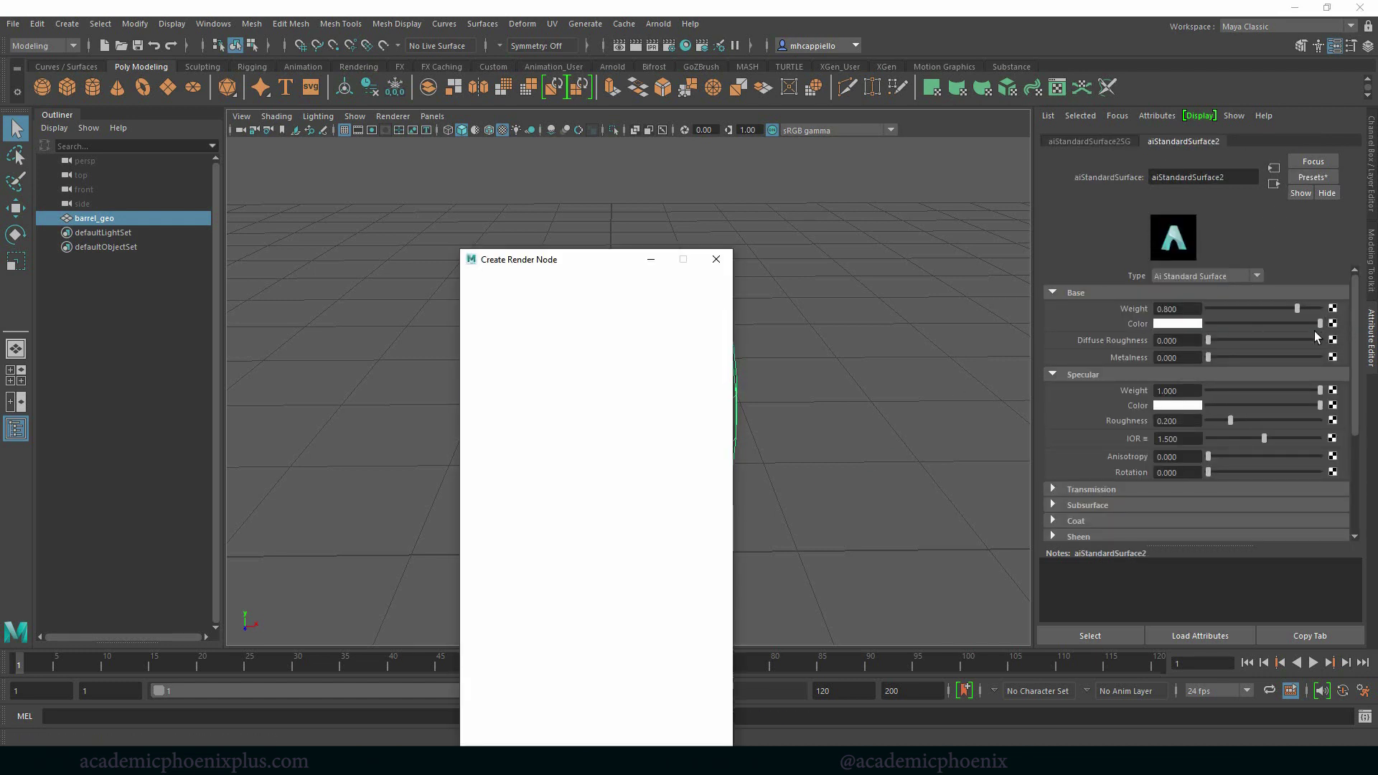
{"action": "left_click", "coordinate": [583, 376]}
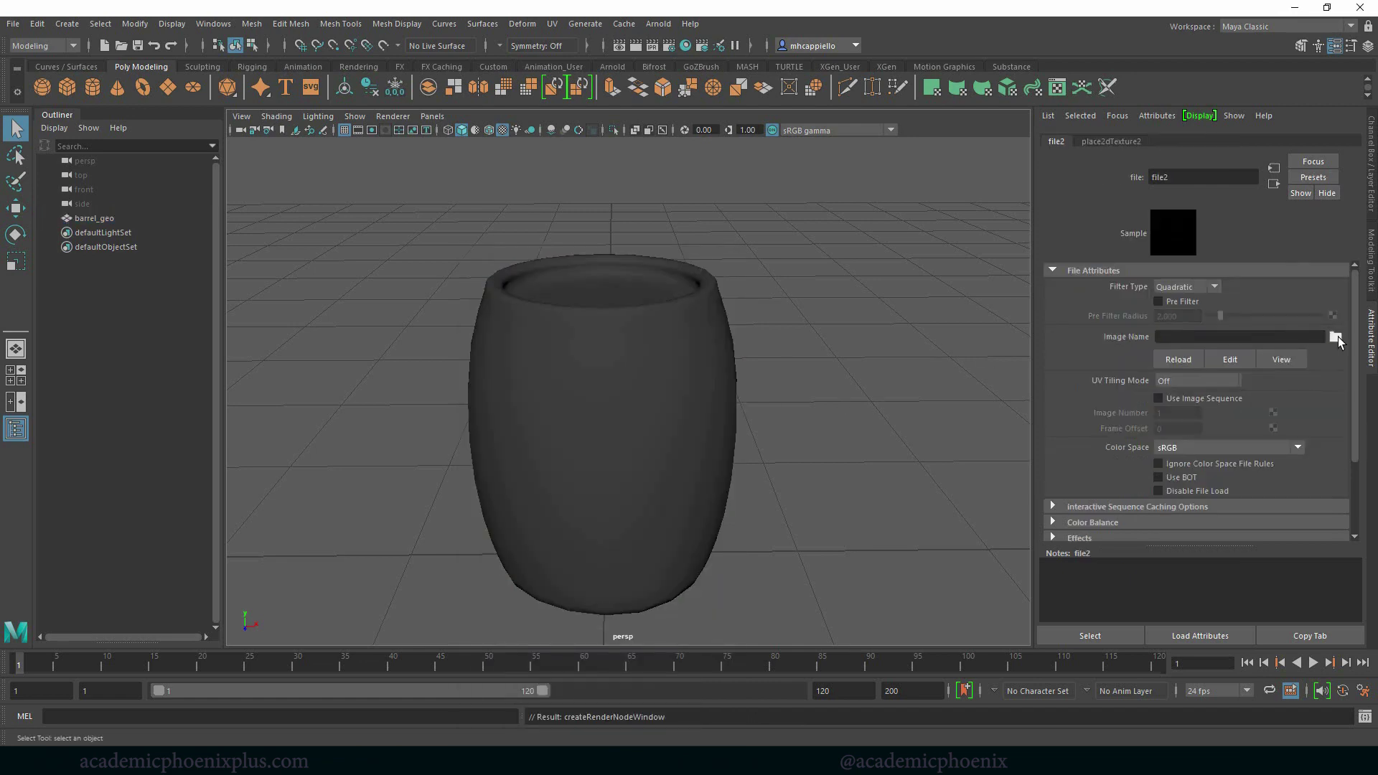
{"action": "left_click", "coordinate": [1335, 336]}
{"action": "double_click", "coordinate": [420, 270]}
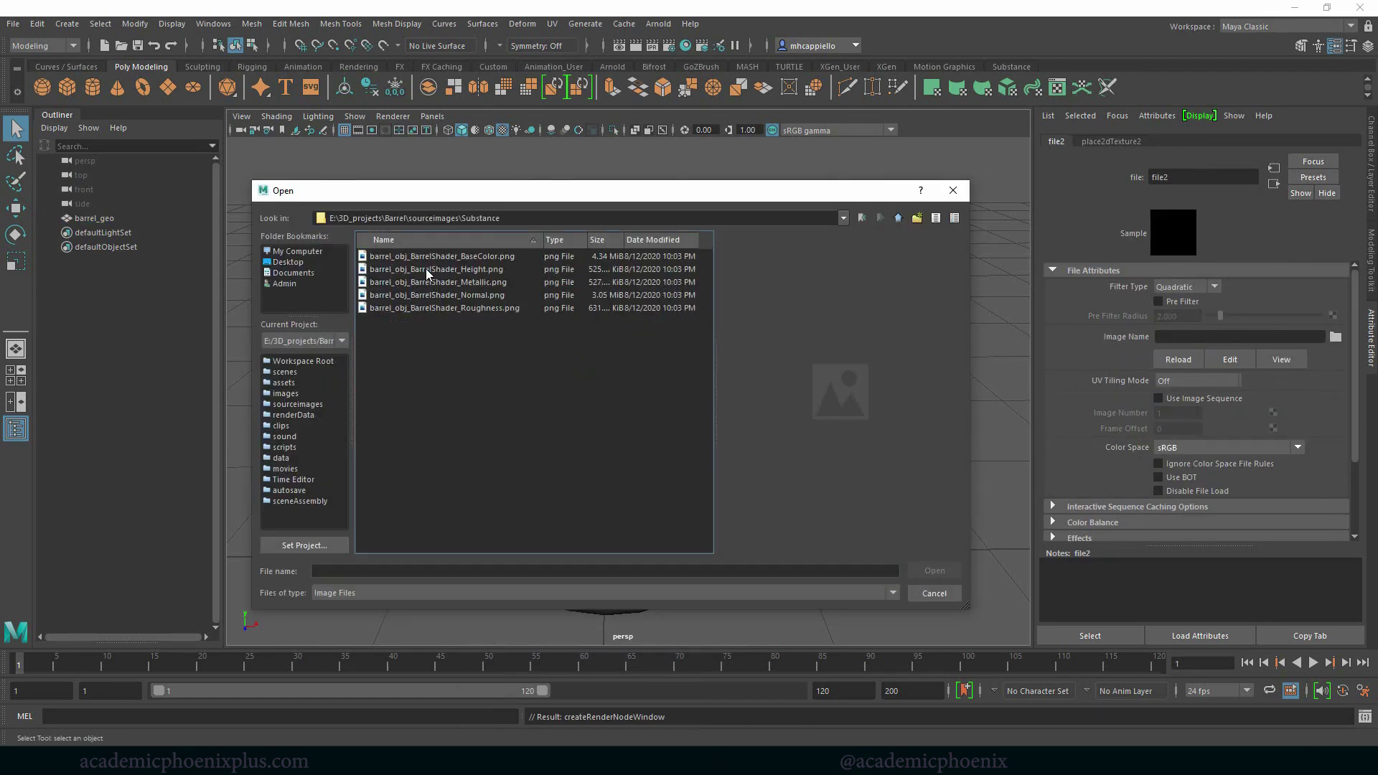
{"action": "left_click", "coordinate": [425, 269]}
{"action": "left_click", "coordinate": [502, 257]}
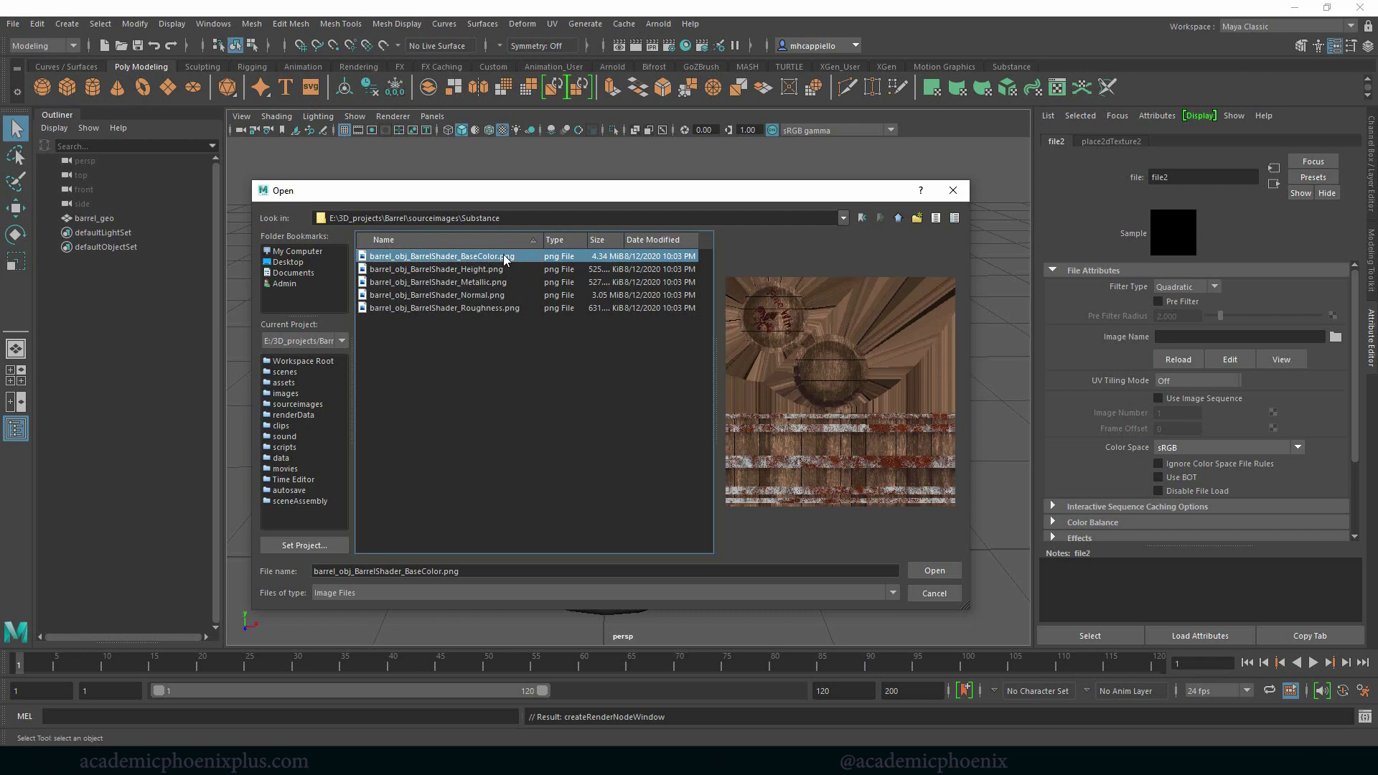
{"action": "double_click", "coordinate": [505, 257]}
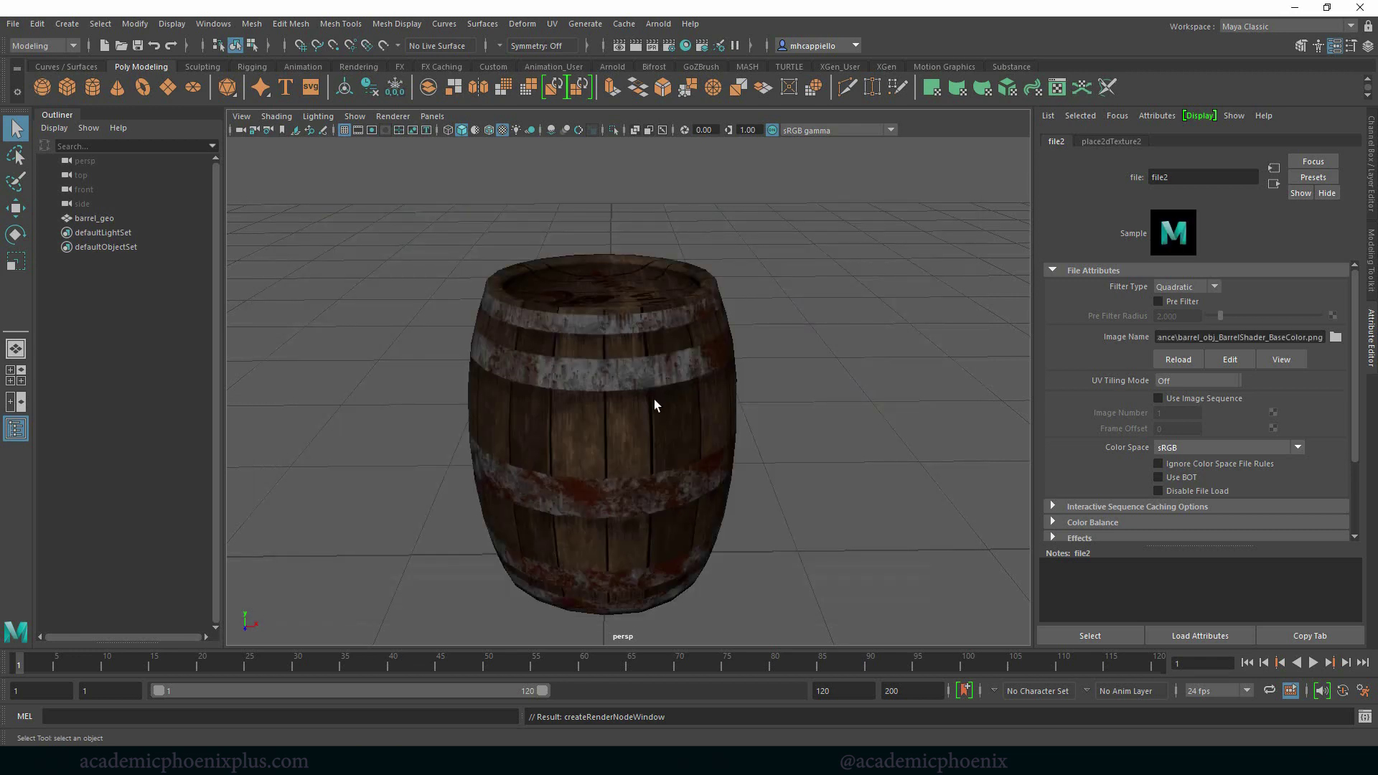
{"action": "key", "text": "6"}
{"action": "mouse_move", "coordinate": [655, 307]}
{"action": "left_mouse_down", "text": "alt"}
{"action": "mouse_move", "coordinate": [692, 351]}
{"action": "mouse_move", "coordinate": [790, 332]}
{"action": "mouse_move", "coordinate": [812, 295]}
{"action": "mouse_move", "coordinate": [790, 316]}
{"action": "mouse_move", "coordinate": [675, 271]}
{"action": "left_mouse_up", "text": "alt"}
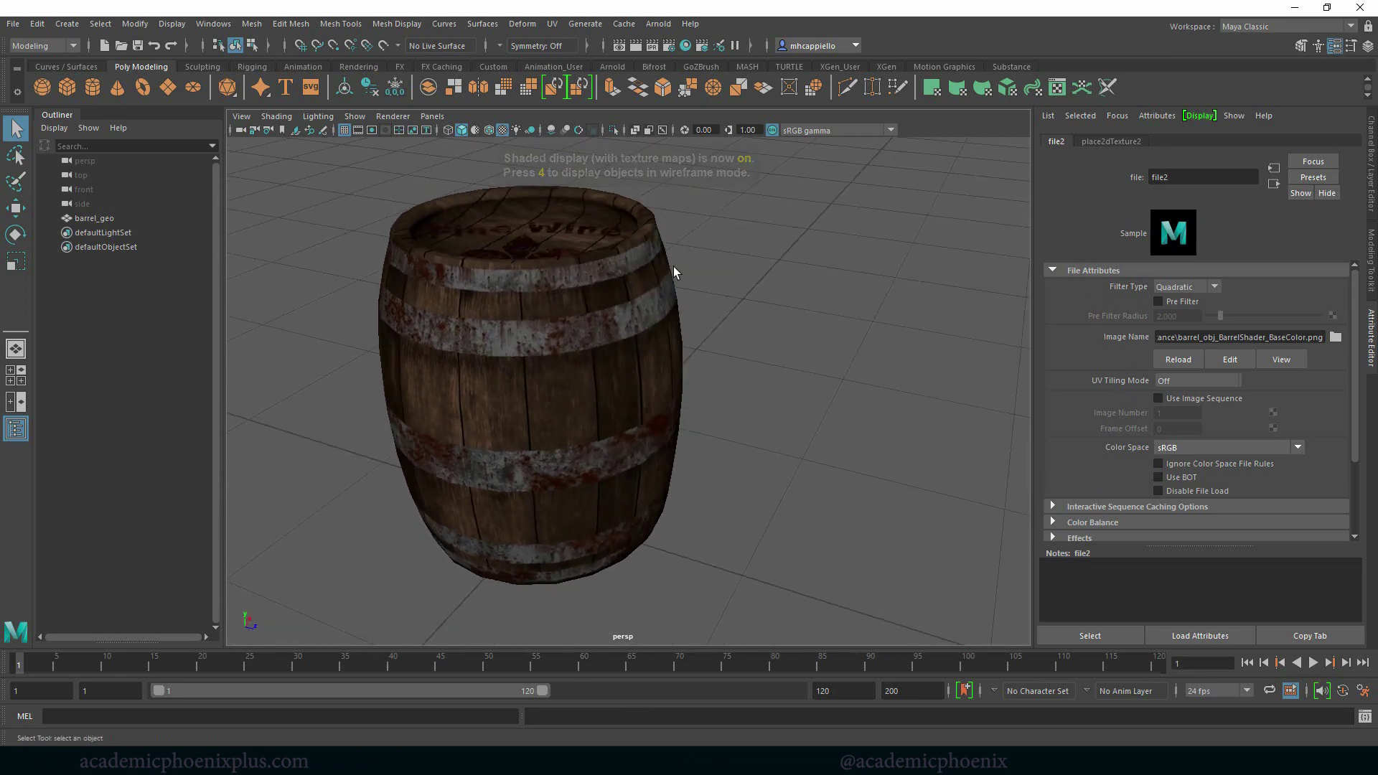
Step: Create a polygon plane beneath the barrel and scale it up uniformly into a large ground surface
{"action": "left_click", "coordinate": [168, 87]}
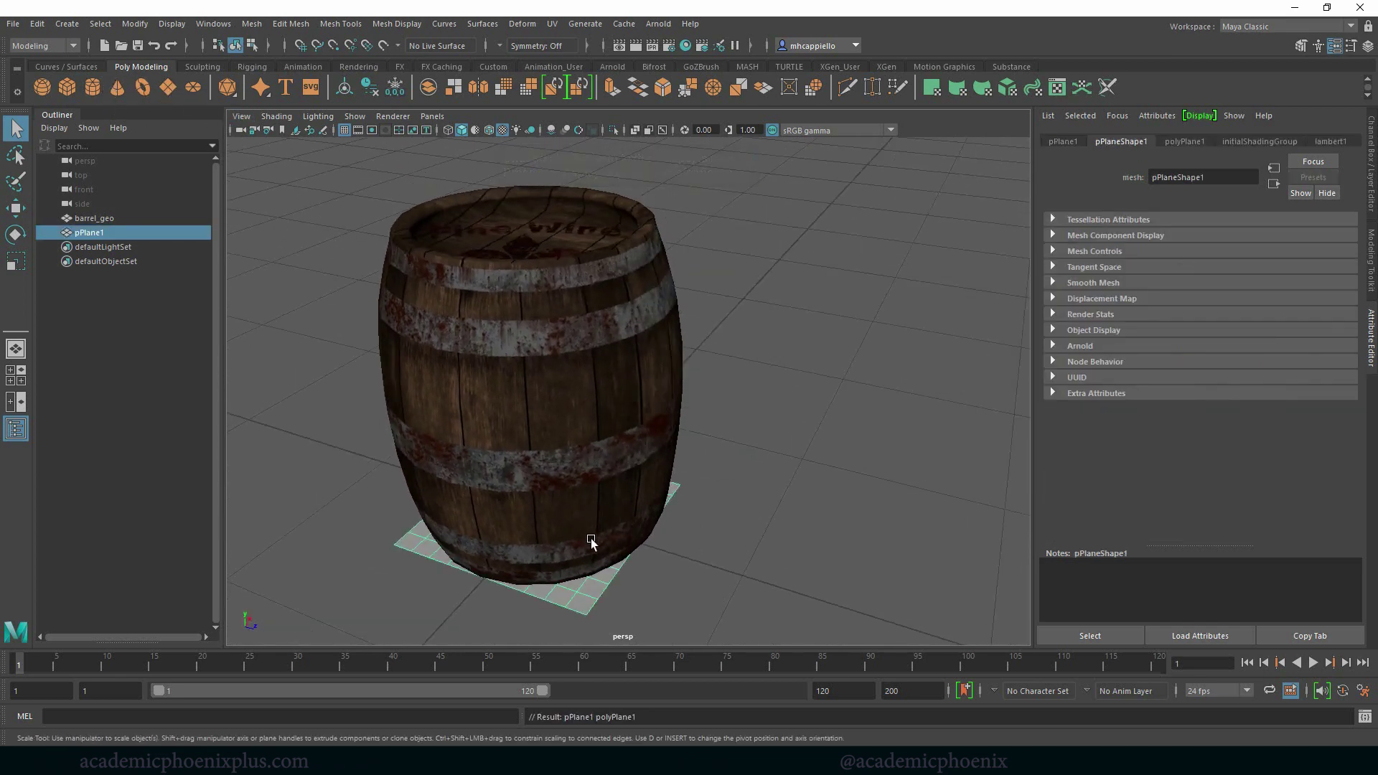
{"action": "key", "text": "r"}
{"action": "left_click_drag", "start_coordinate": [543, 513], "coordinate": [1207, 563]}
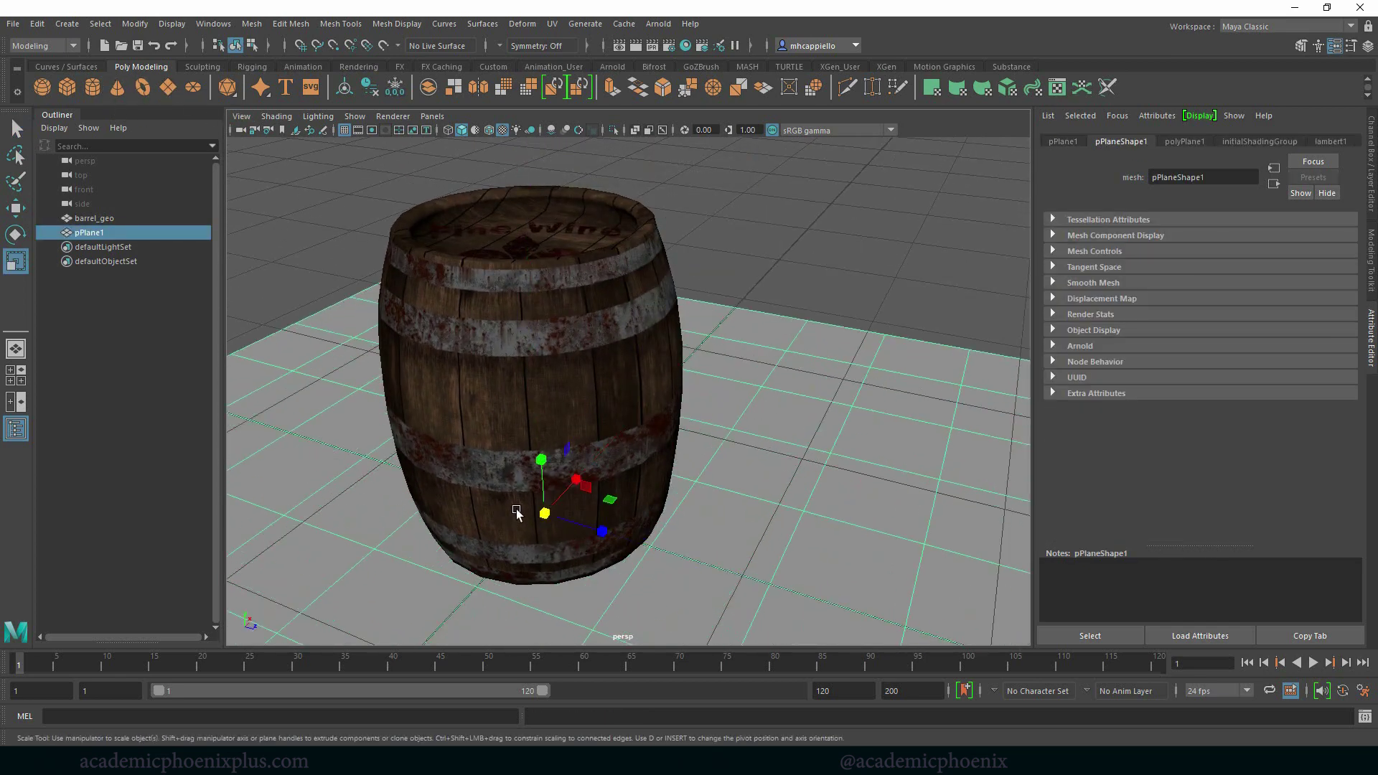
{"action": "left_click_drag", "start_coordinate": [516, 510], "coordinate": [694, 476]}
Step: Add an Arnold Physical Sky light to the scene
{"action": "left_click", "coordinate": [658, 24]}
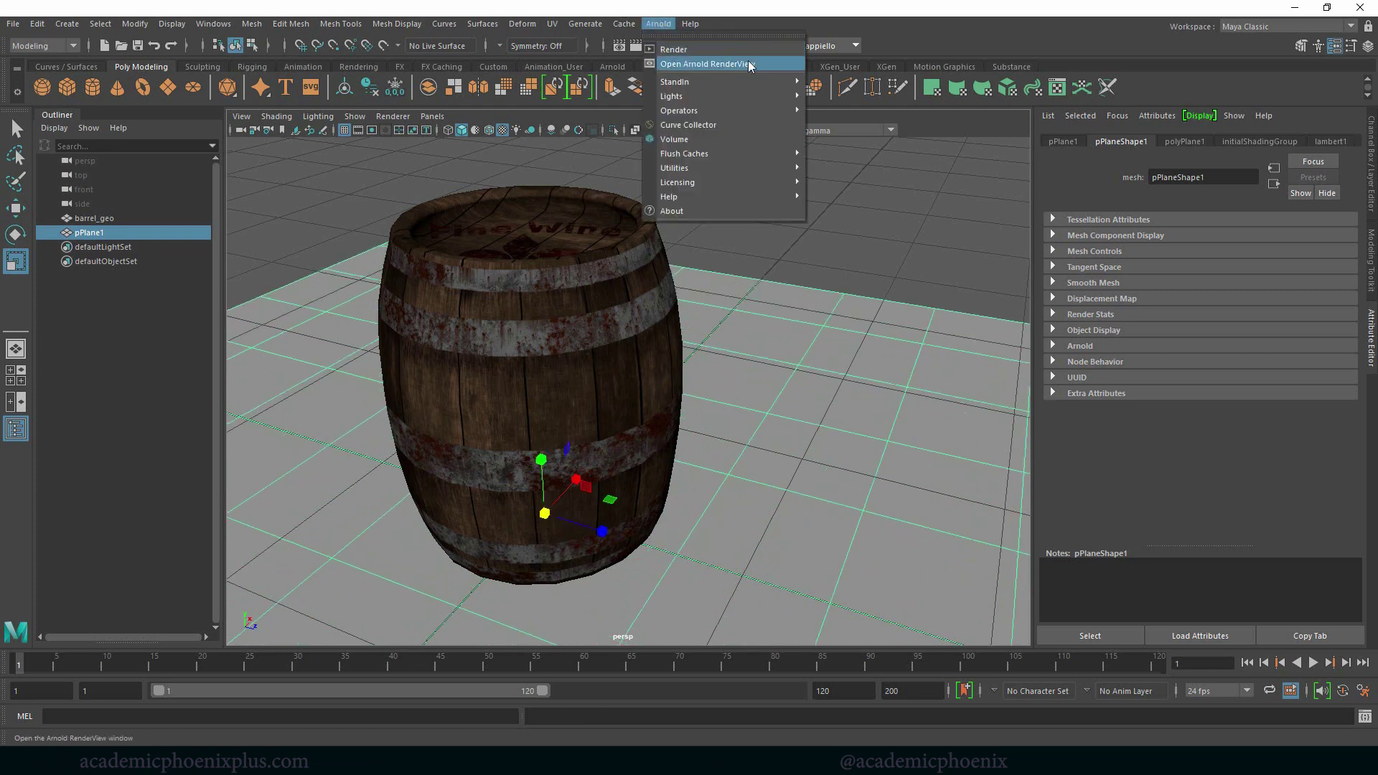
{"action": "mouse_move", "coordinate": [738, 97]}
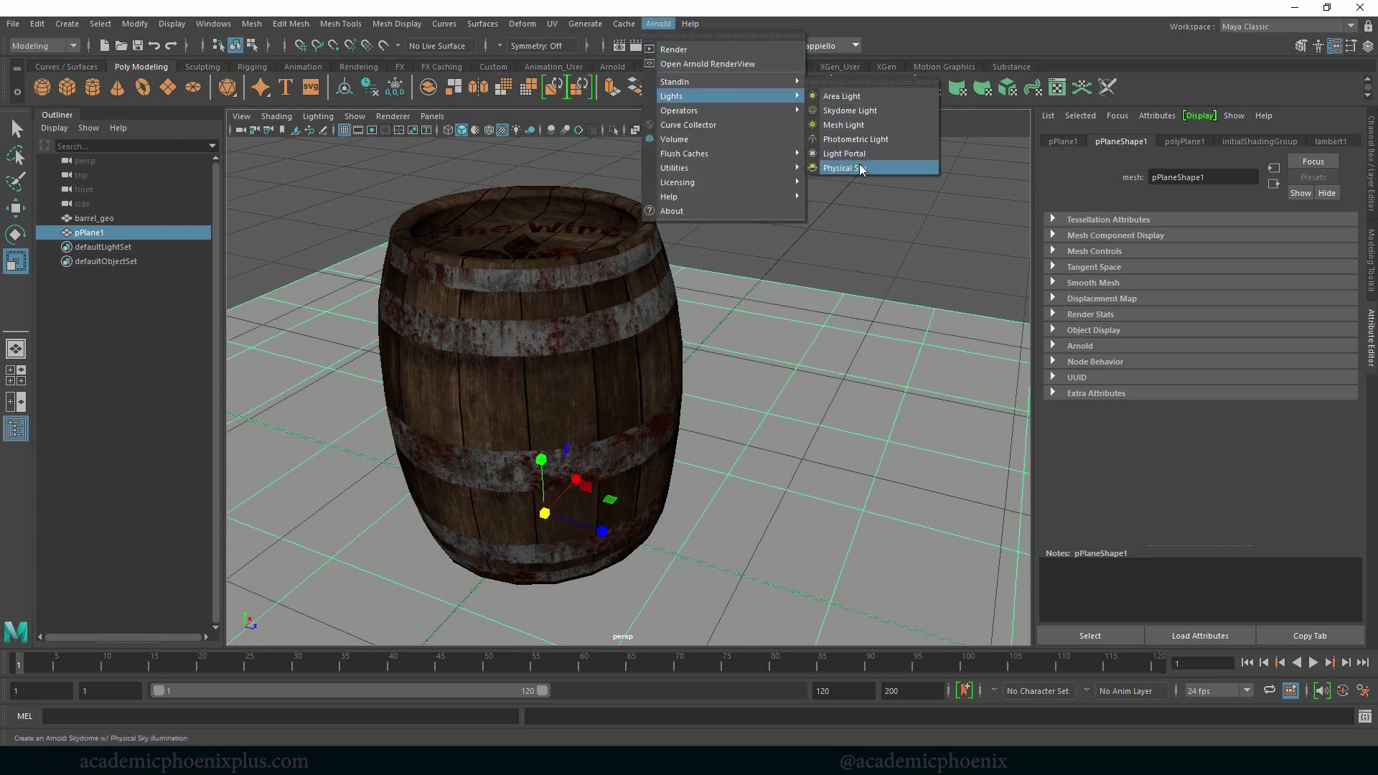
{"action": "left_click", "coordinate": [860, 168]}
Step: Frame the barrel from slightly above and render it in the Arnold RenderView, then minimize the render window
{"action": "right_click_drag", "start_coordinate": [731, 224], "coordinate": [528, 226], "text": "alt"}
{"action": "right_click_drag", "start_coordinate": [631, 248], "coordinate": [782, 260], "text": "alt"}
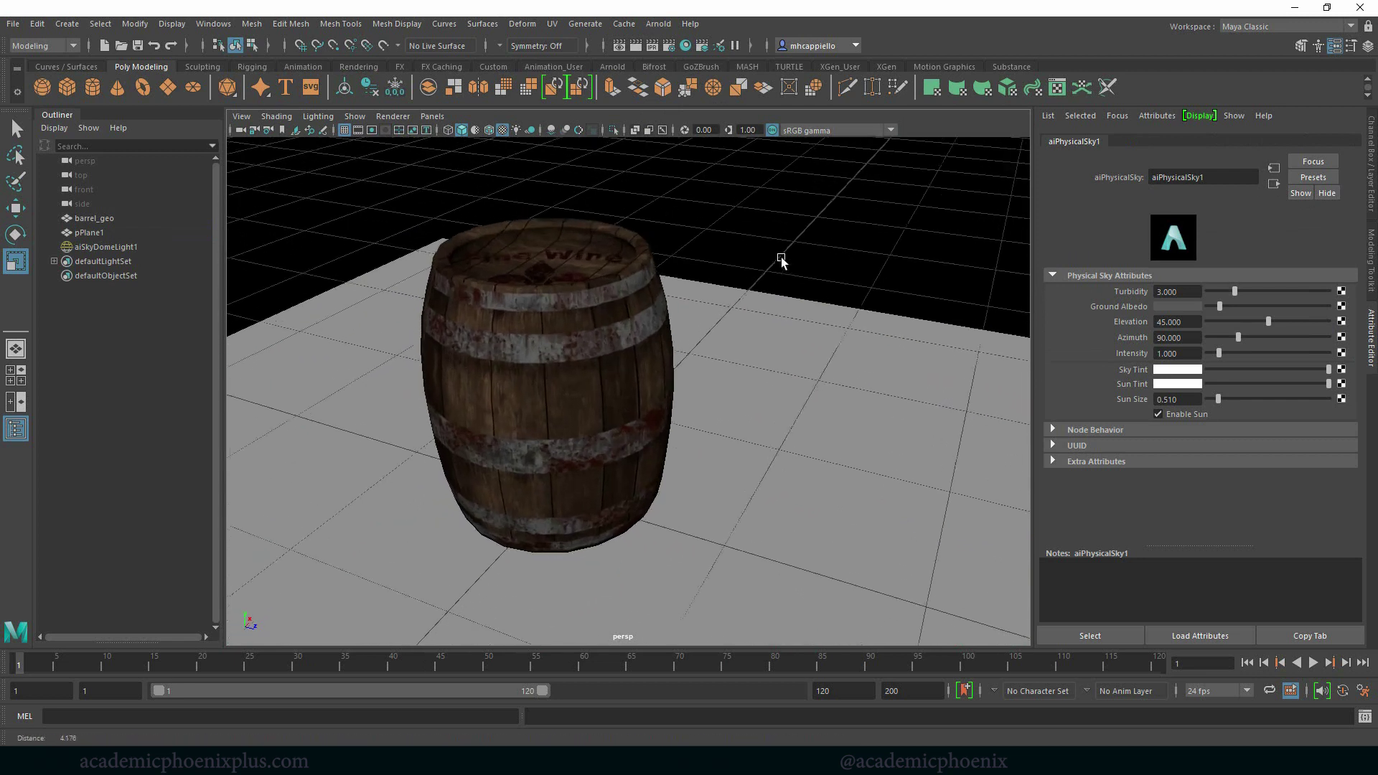
{"action": "left_click_drag", "start_coordinate": [782, 260], "coordinate": [760, 271], "text": "alt"}
{"action": "left_click", "coordinate": [658, 24]}
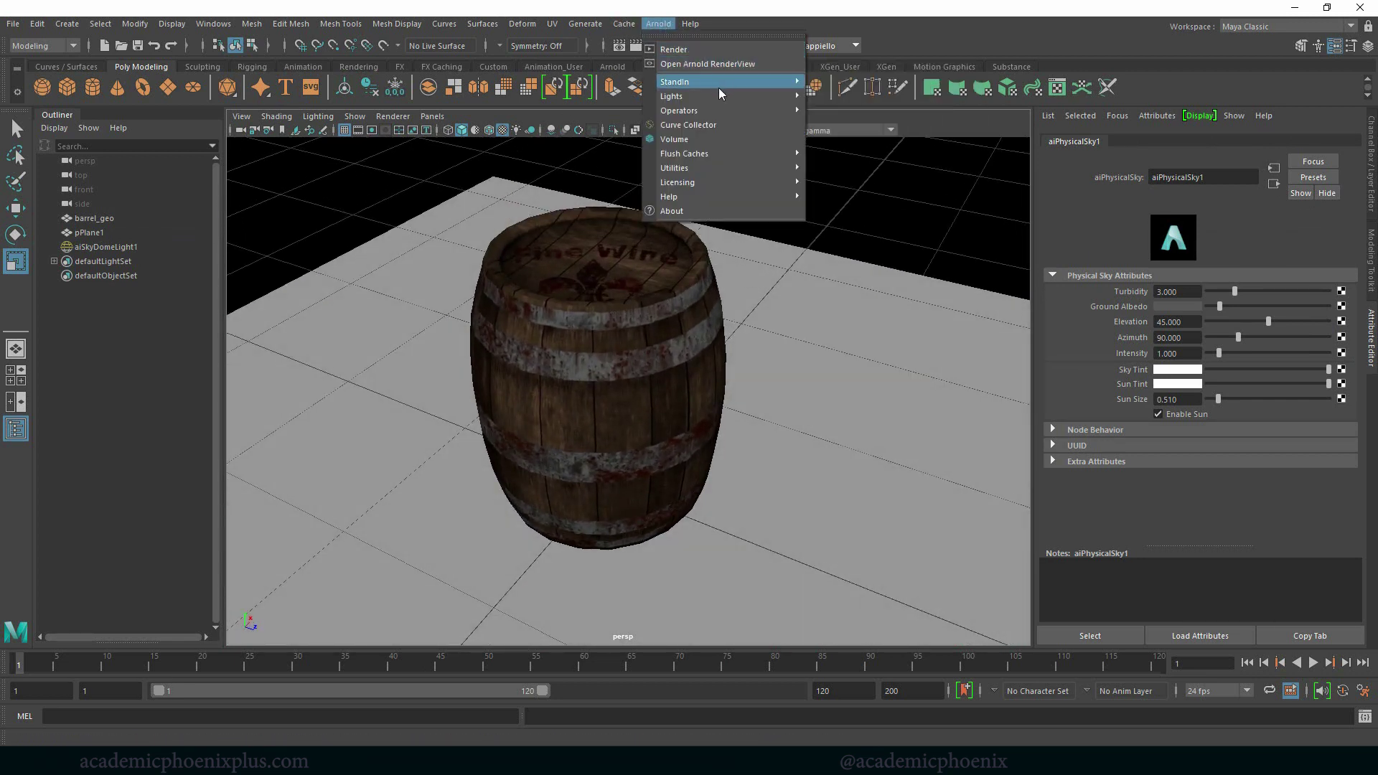
{"action": "left_click", "coordinate": [716, 63]}
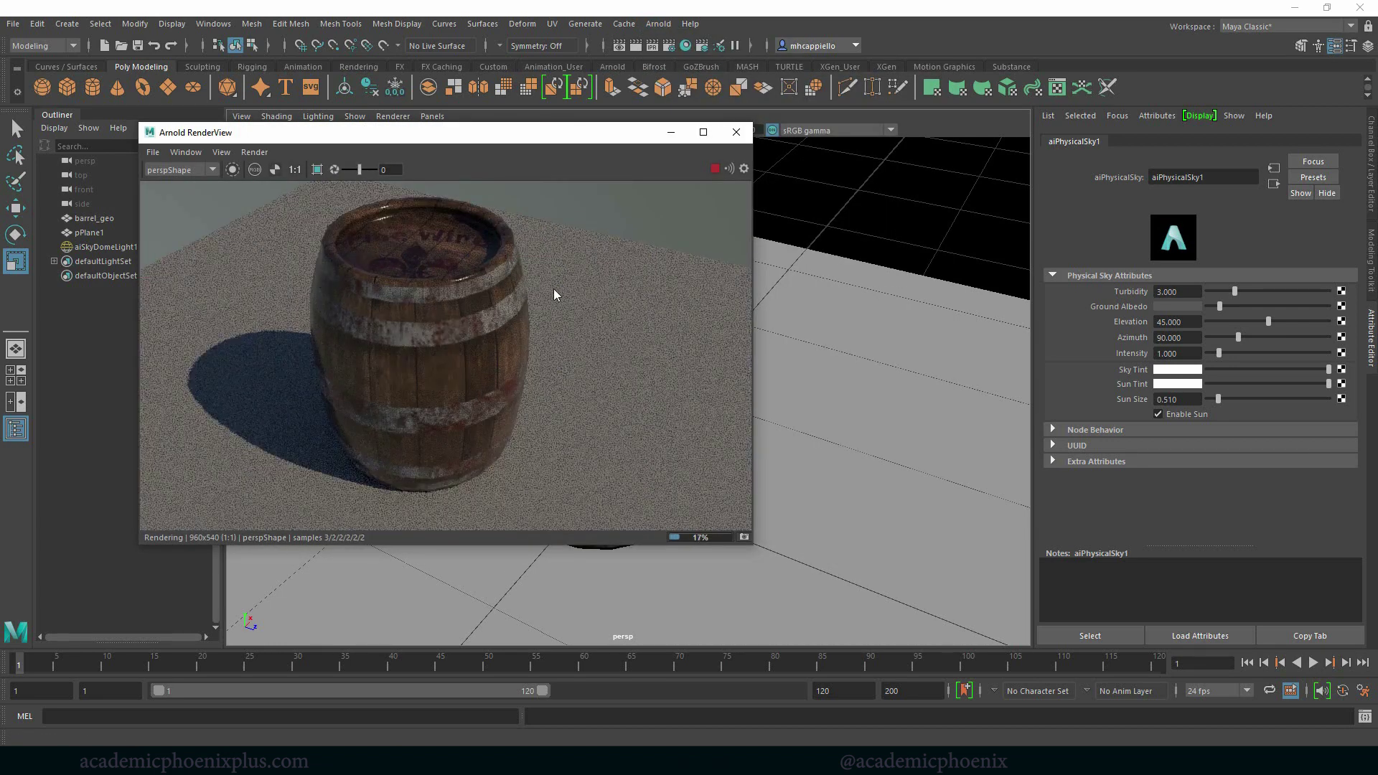
{"action": "left_click", "coordinate": [671, 133]}
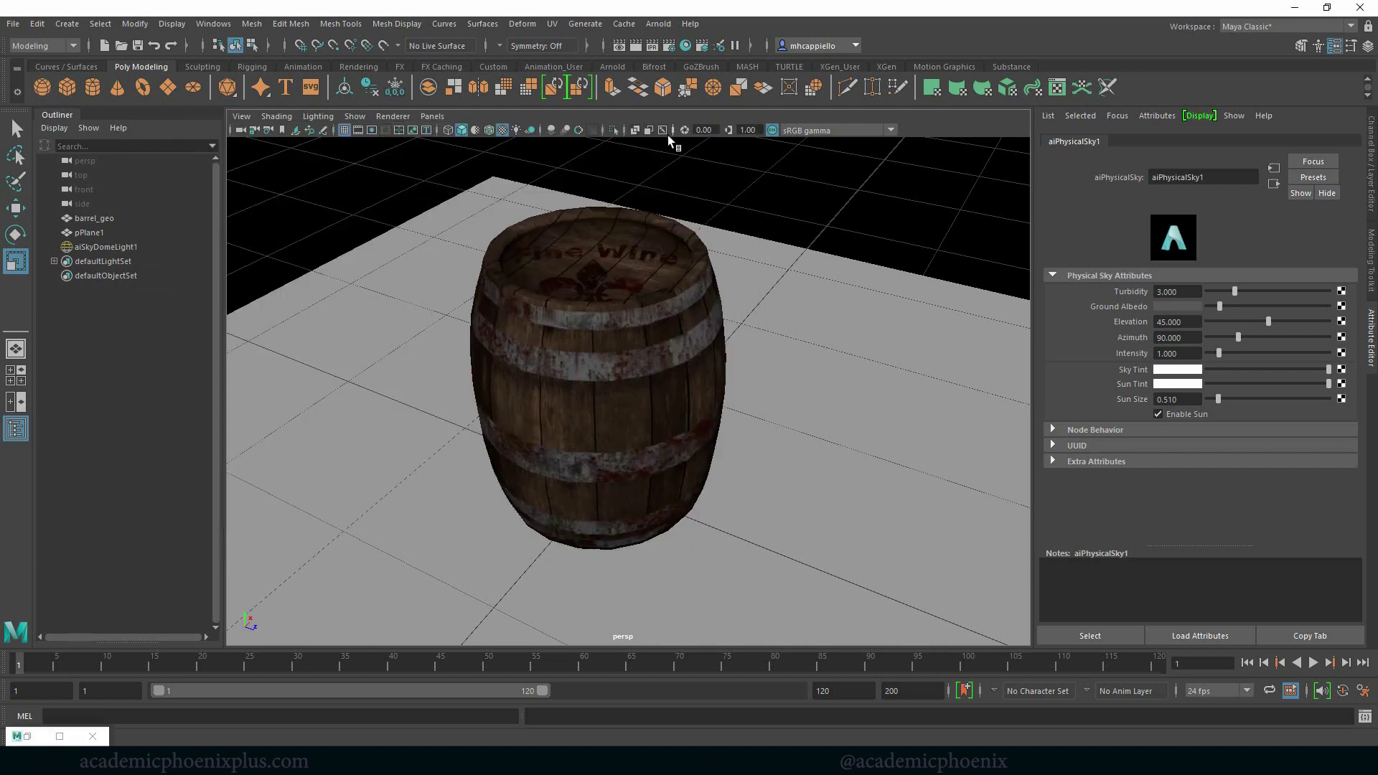
Step: Connect a file texture using barrel_obj_BarrelShader_Roughness.png to the specular roughness of the barrel's aiStandardSurface material
{"action": "left_click", "coordinate": [577, 302]}
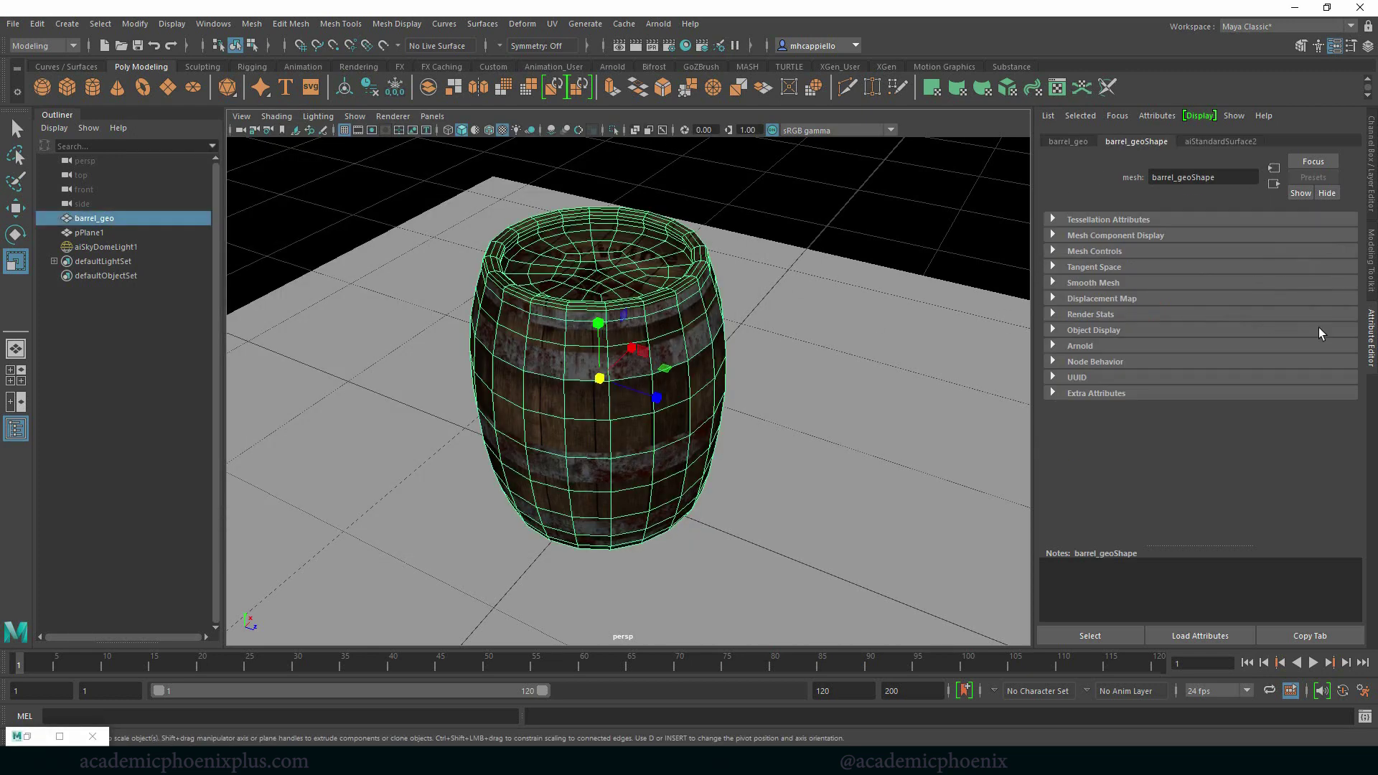
{"action": "left_click", "coordinate": [1217, 141]}
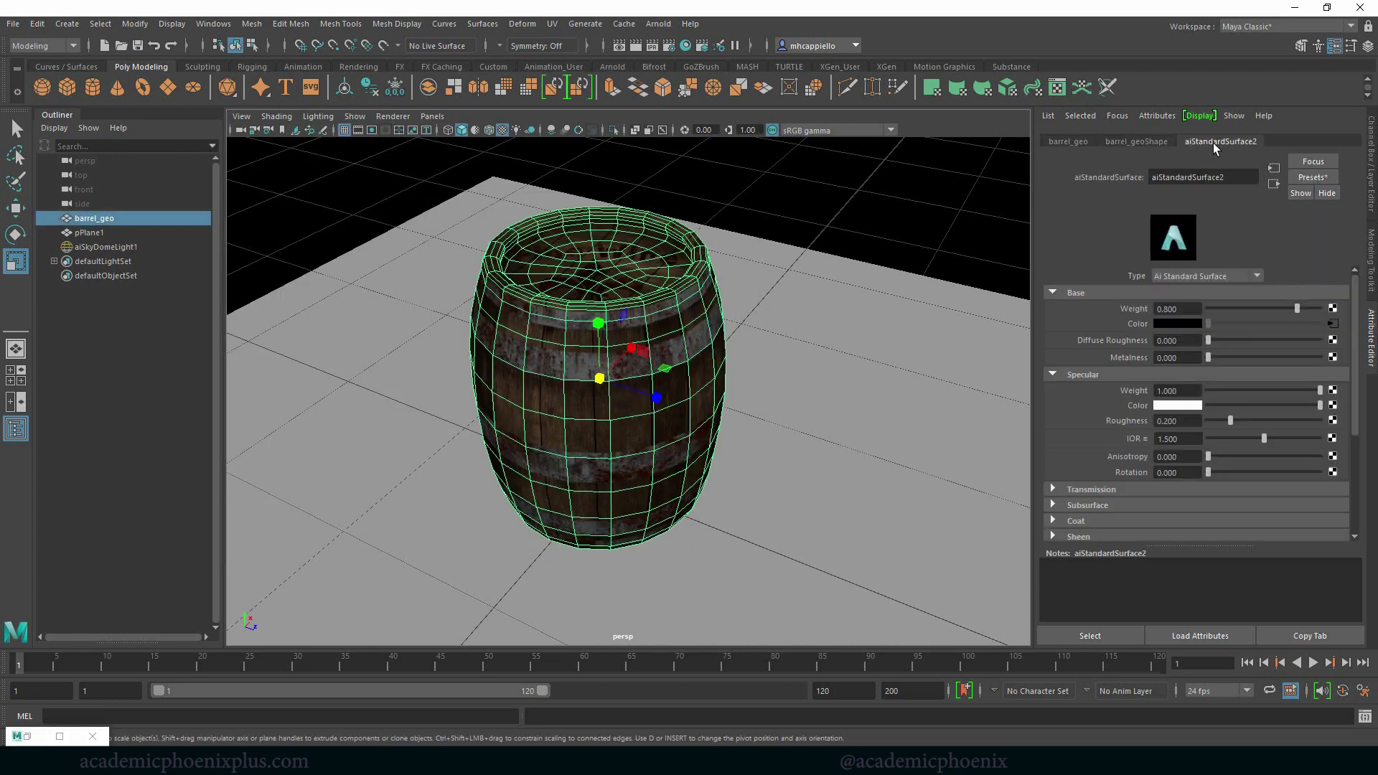
{"action": "left_click", "coordinate": [1333, 421]}
{"action": "left_click", "coordinate": [630, 380]}
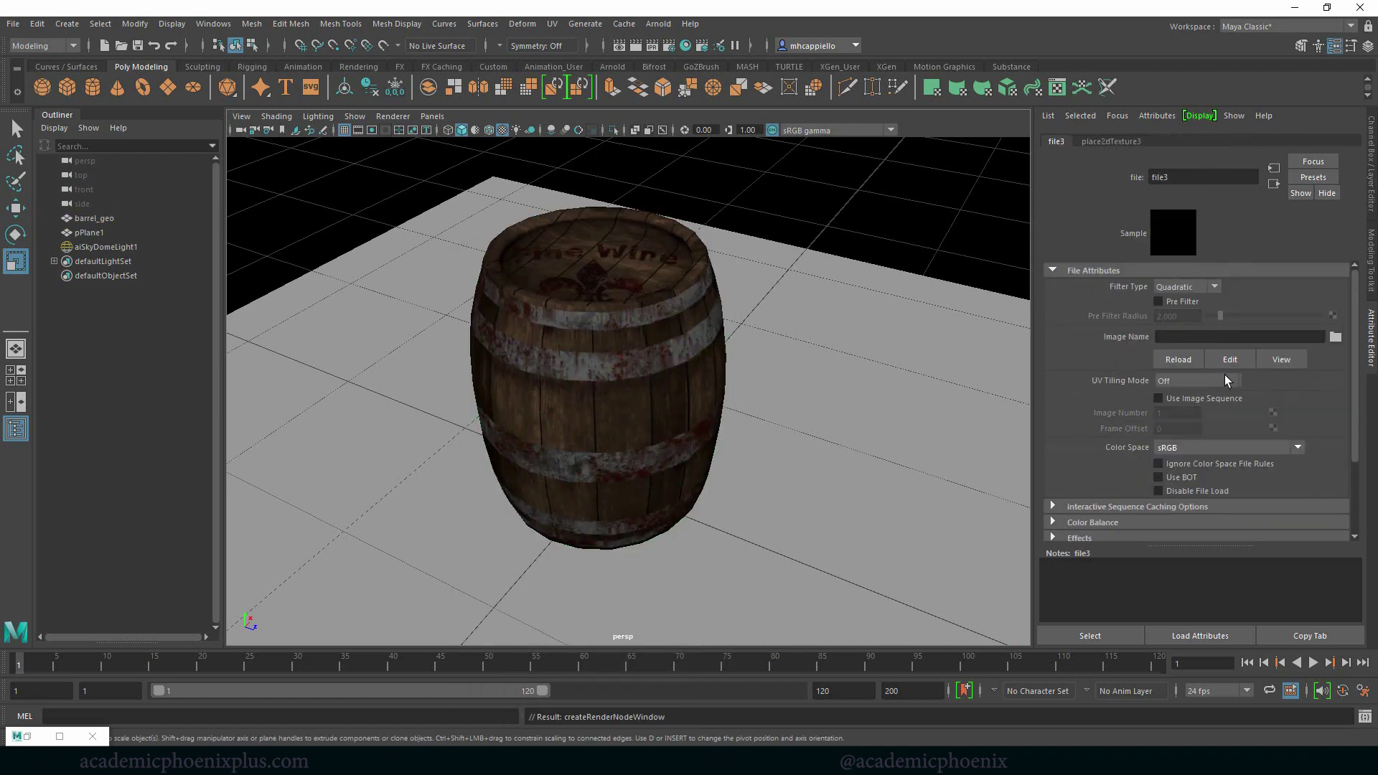
{"action": "left_click", "coordinate": [1335, 336]}
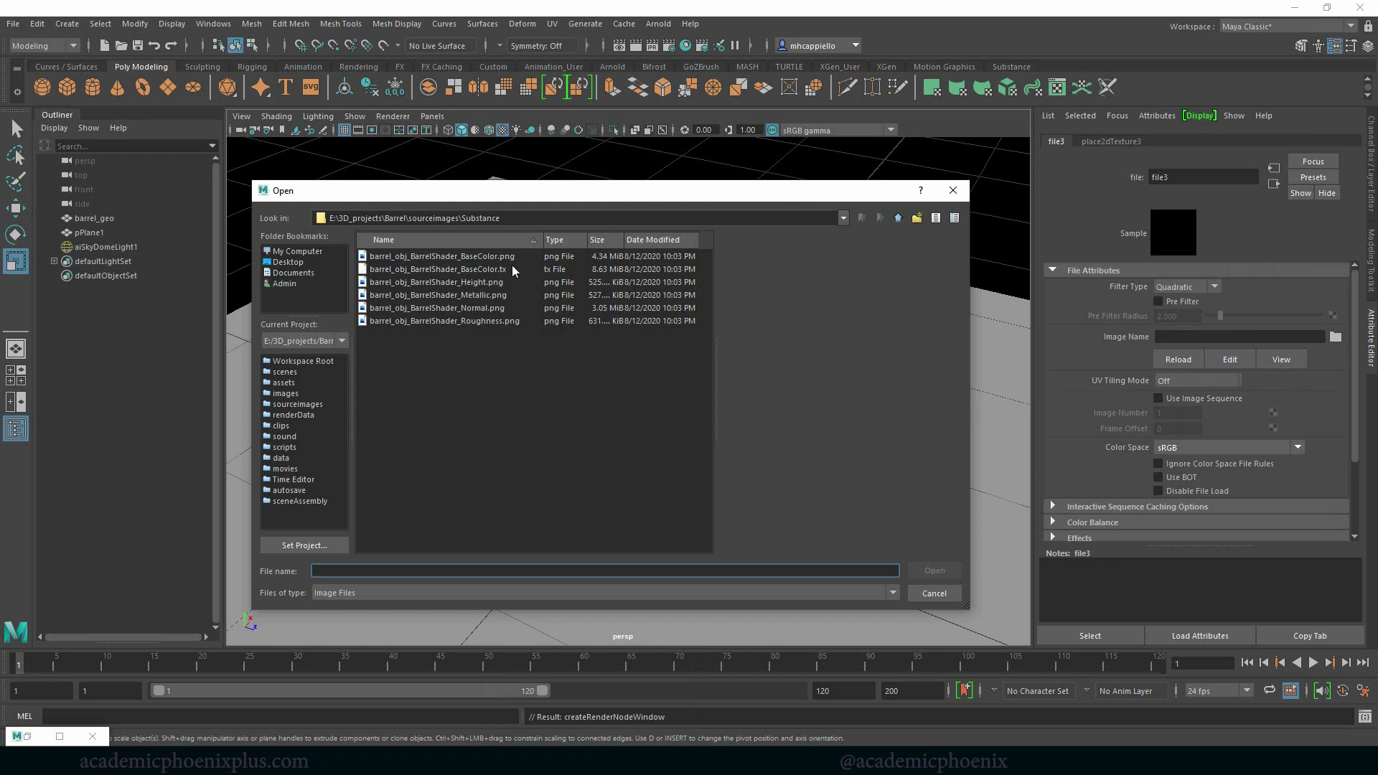
{"action": "left_click", "coordinate": [477, 321]}
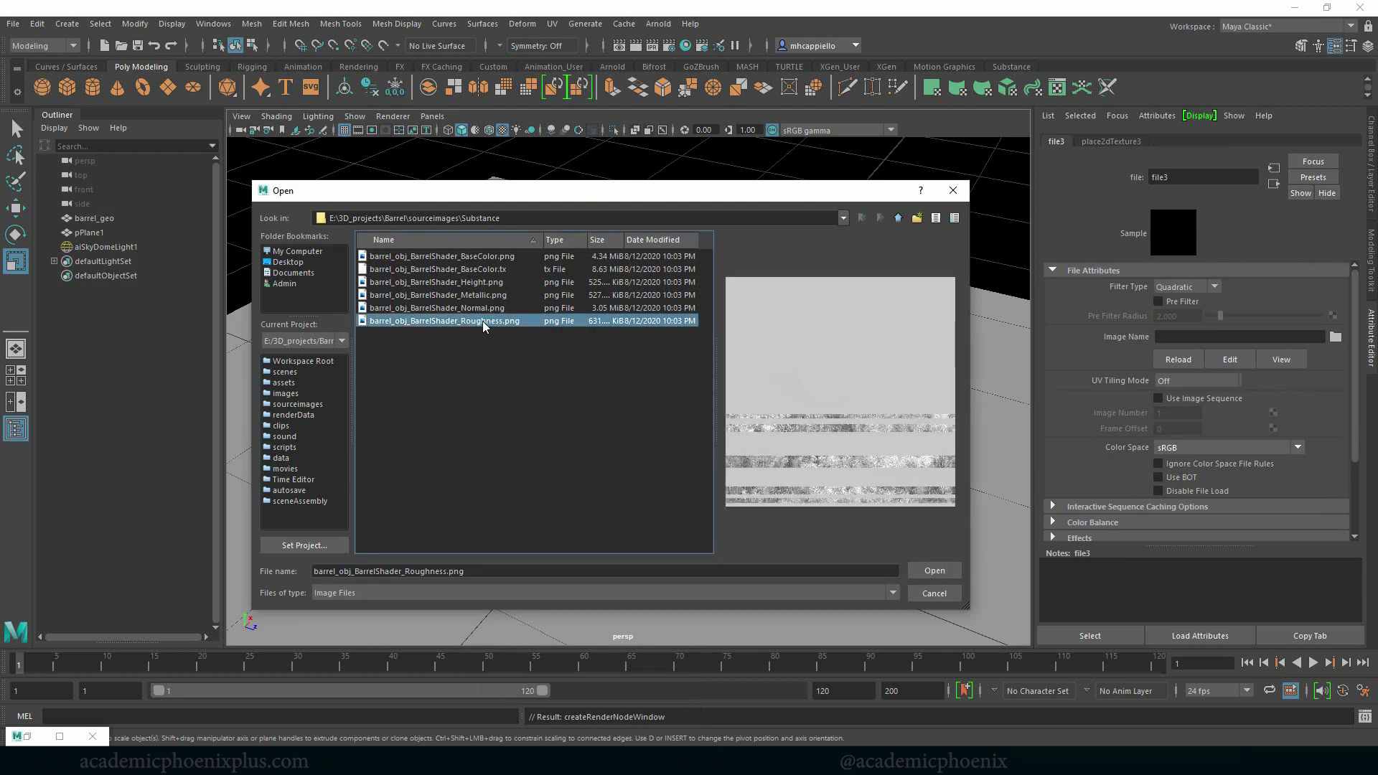
{"action": "double_click", "coordinate": [483, 321]}
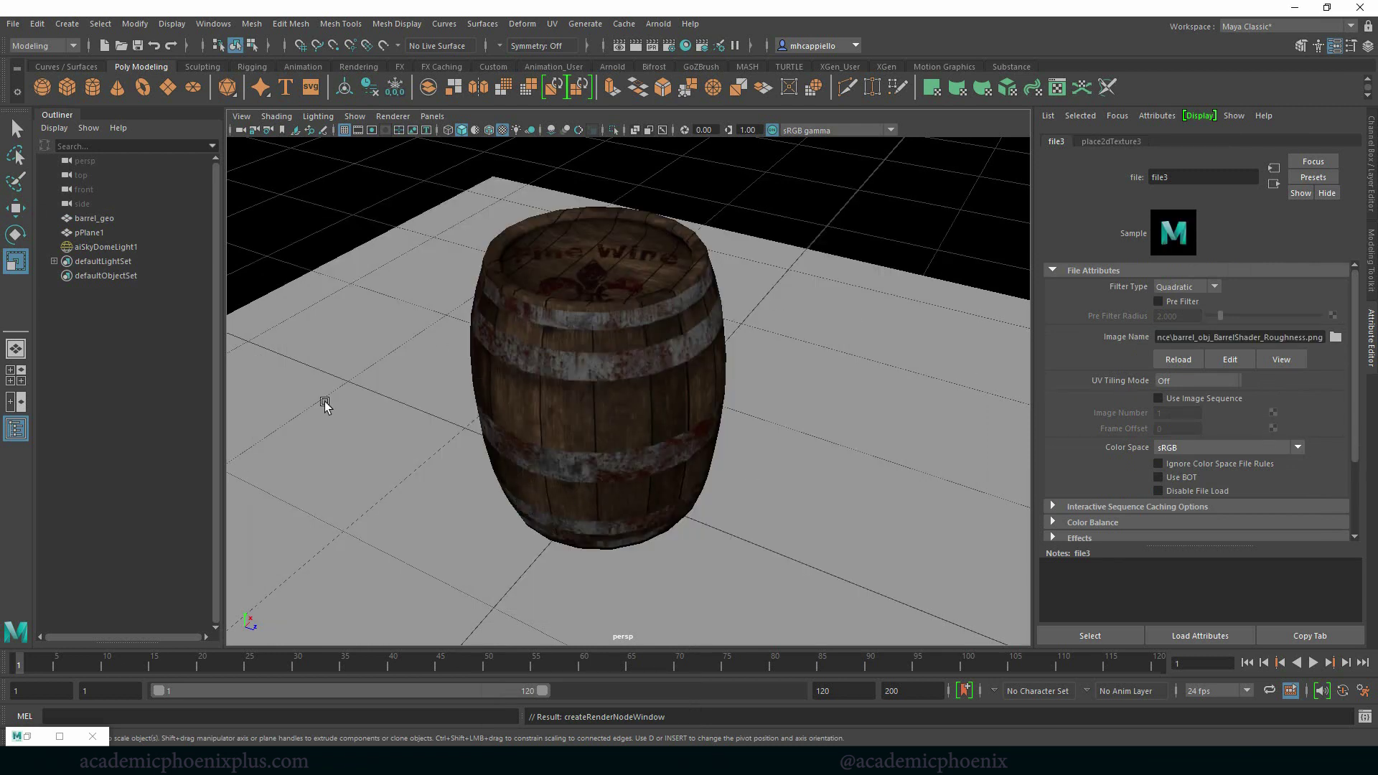
Step: Stop the render, enable Alpha Is Luminance for the roughness texture, and re-render the barrel from a low side angle
{"action": "left_click", "coordinate": [27, 737]}
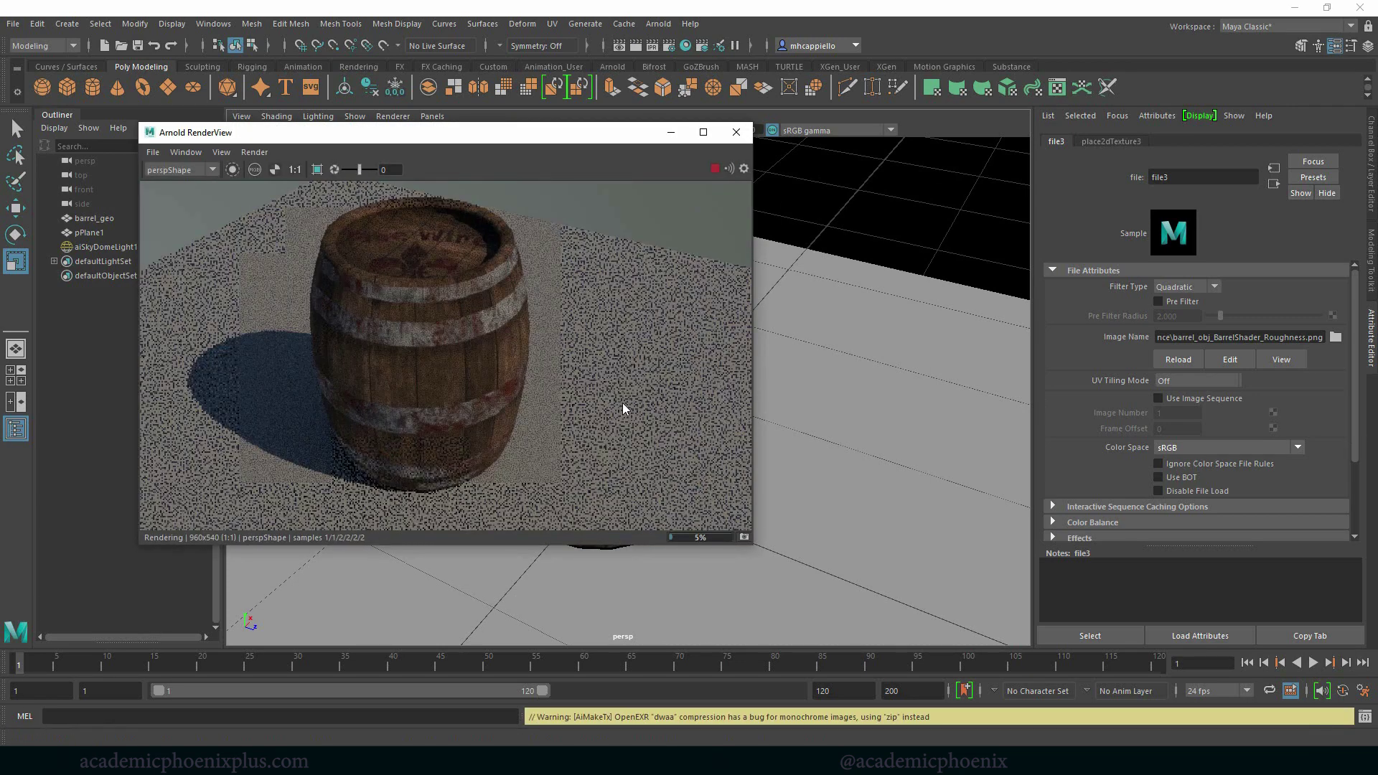
{"action": "left_click", "coordinate": [716, 169]}
{"action": "scroll", "coordinate": [1286, 465], "scroll_direction": "down", "scroll_amount": 3}
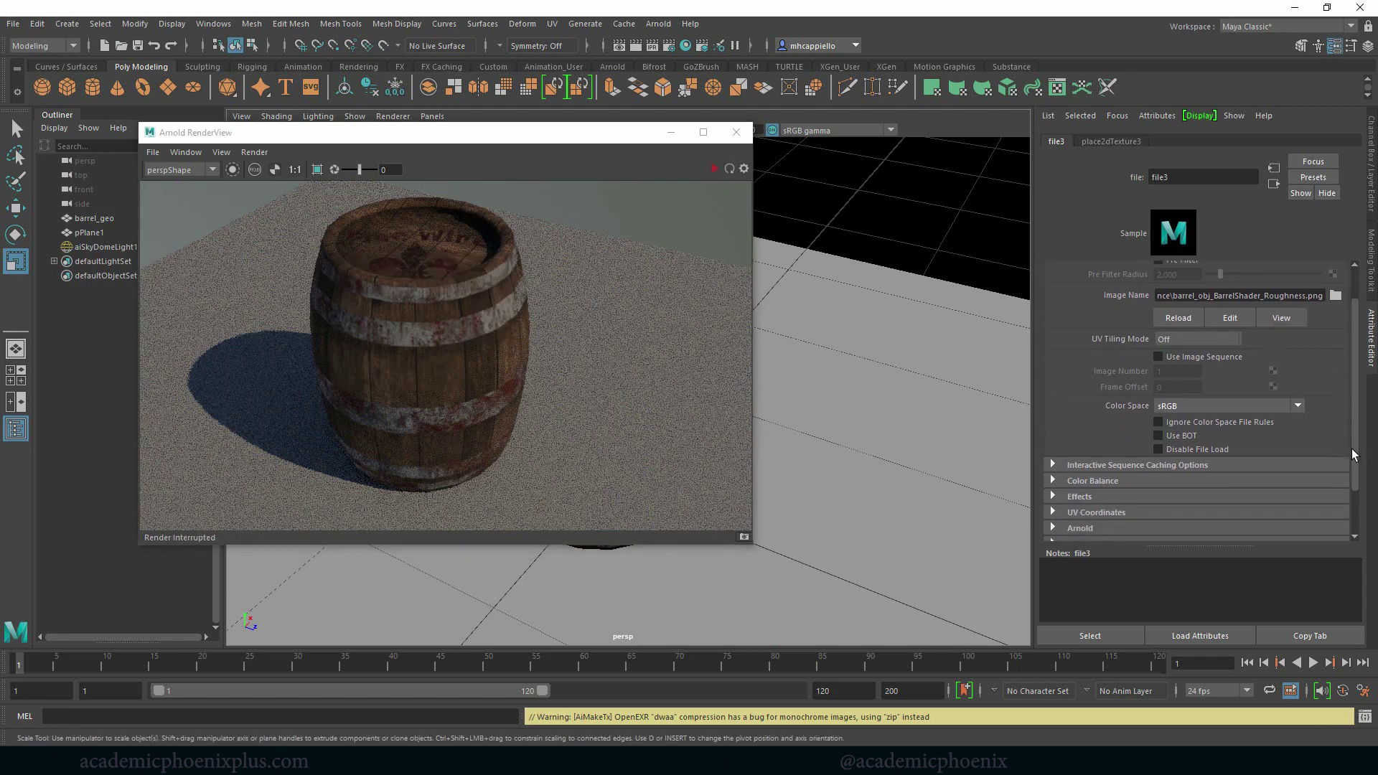
{"action": "left_click", "coordinate": [1099, 448]}
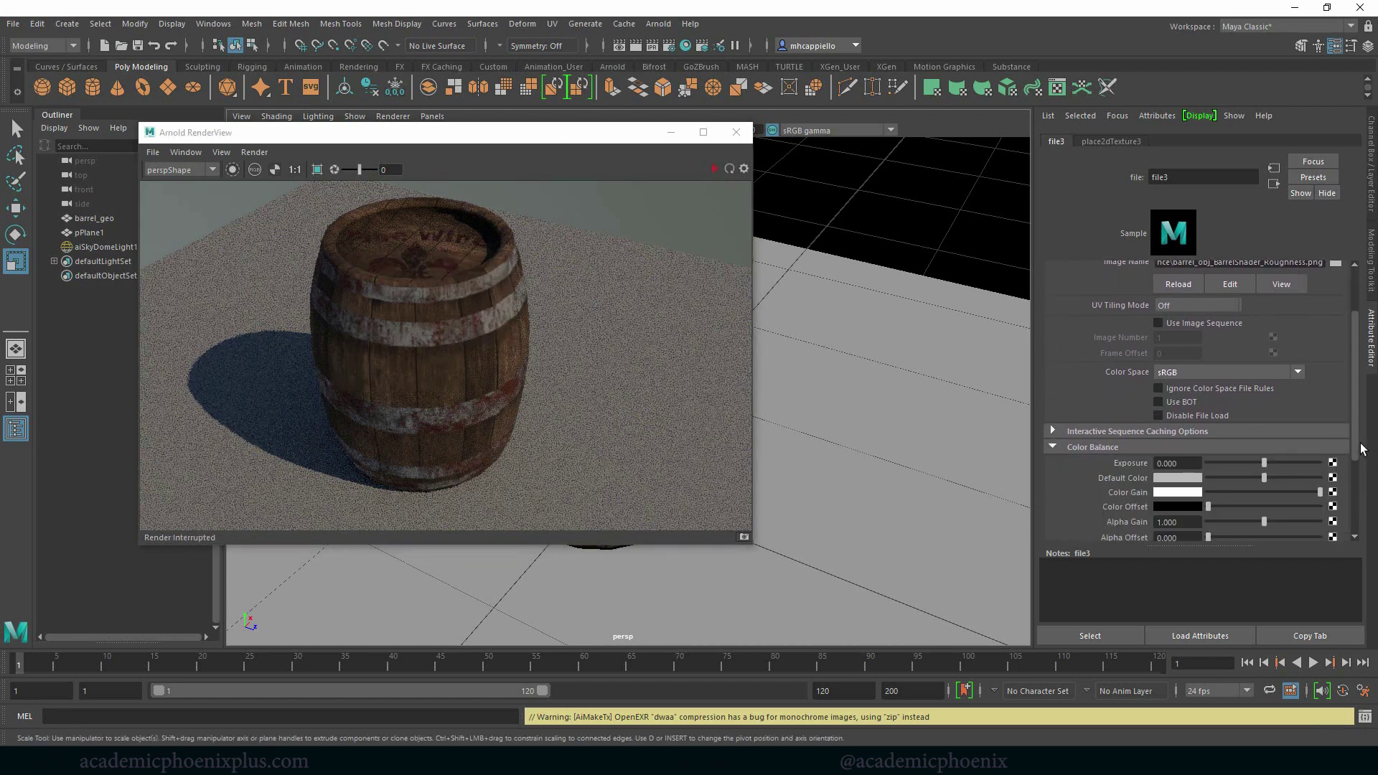
{"action": "scroll", "coordinate": [1263, 463], "scroll_direction": "down", "scroll_amount": 3}
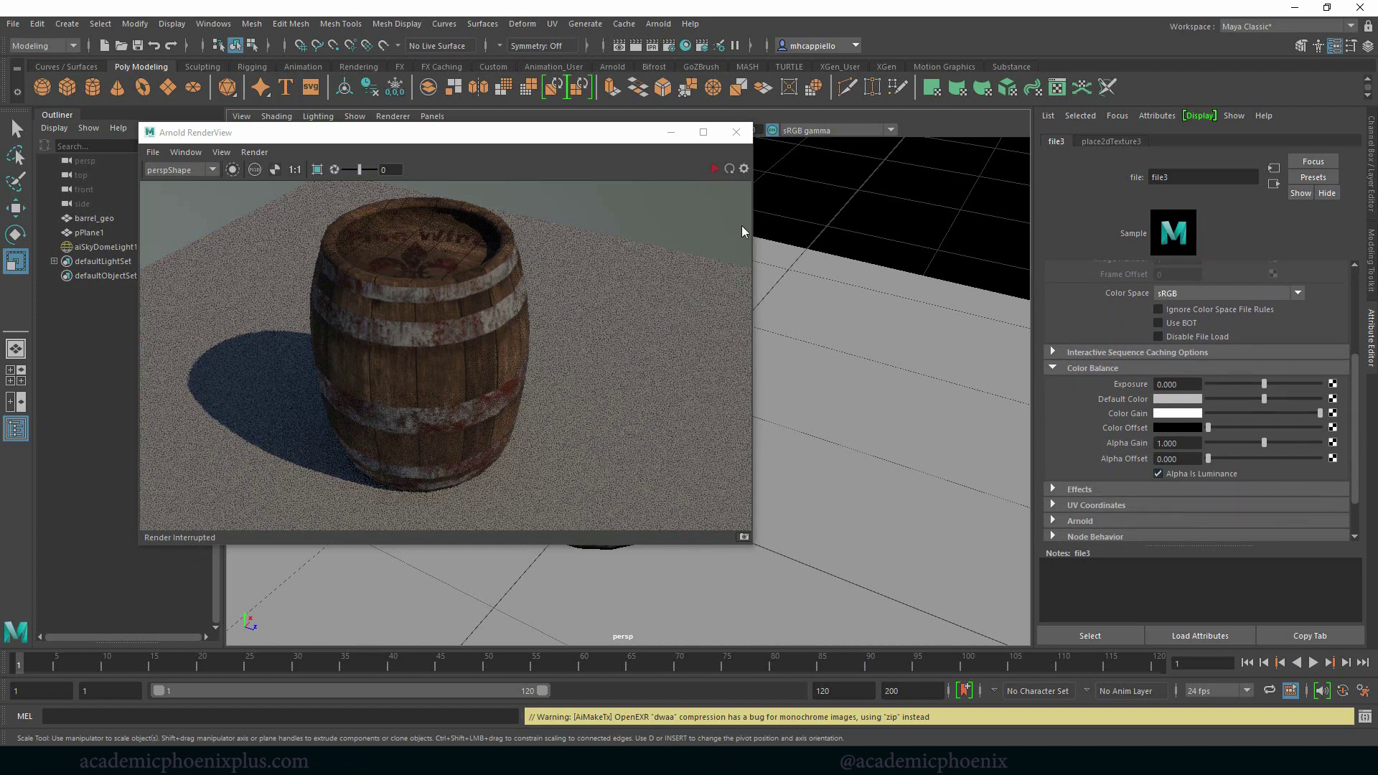
{"action": "left_click", "coordinate": [717, 170]}
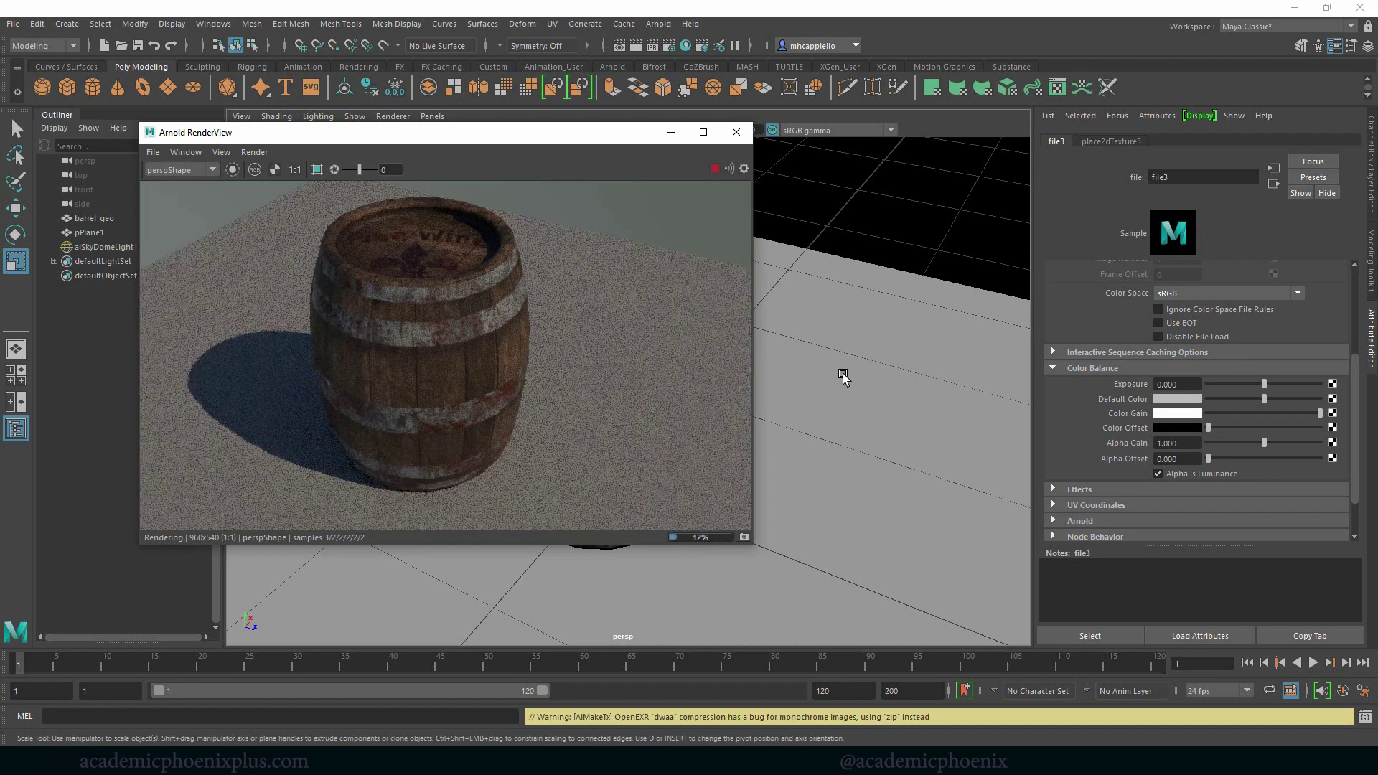
{"action": "left_click_drag", "start_coordinate": [840, 375], "coordinate": [797, 328], "text": "alt"}
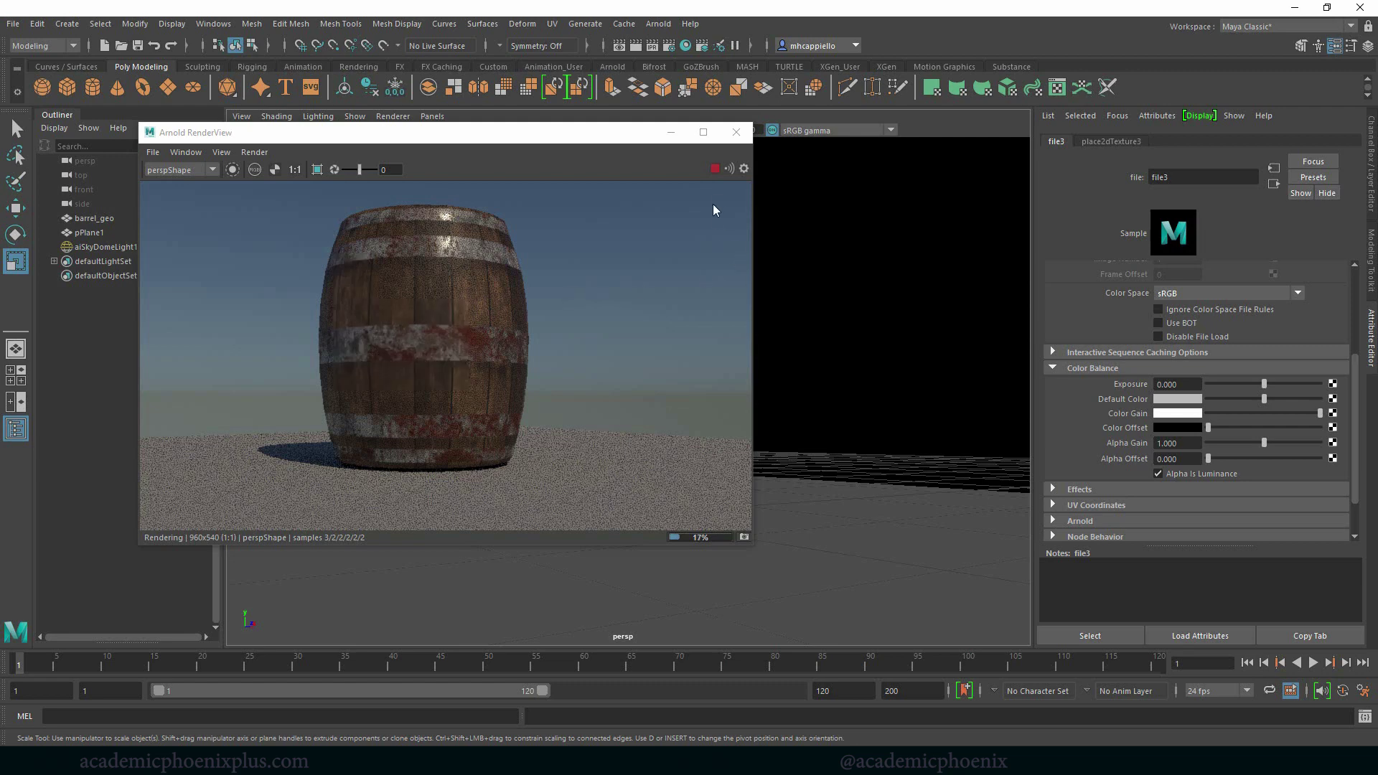
Step: Connect a file texture using barrel_obj_BarrelShader_Metallic.png to the barrel material's metalness, with Alpha Is Luminance enabled
{"action": "left_click", "coordinate": [1274, 184]}
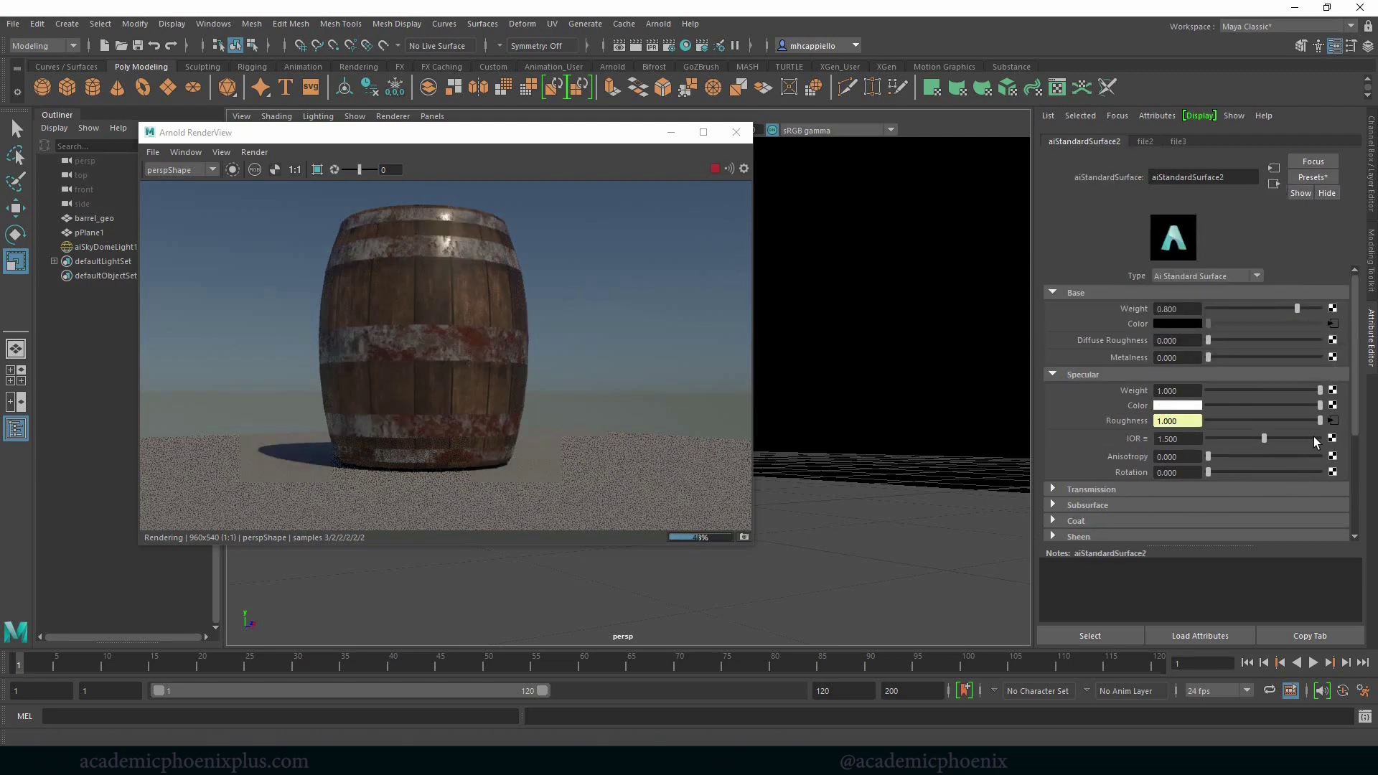
{"action": "left_click", "coordinate": [1332, 358]}
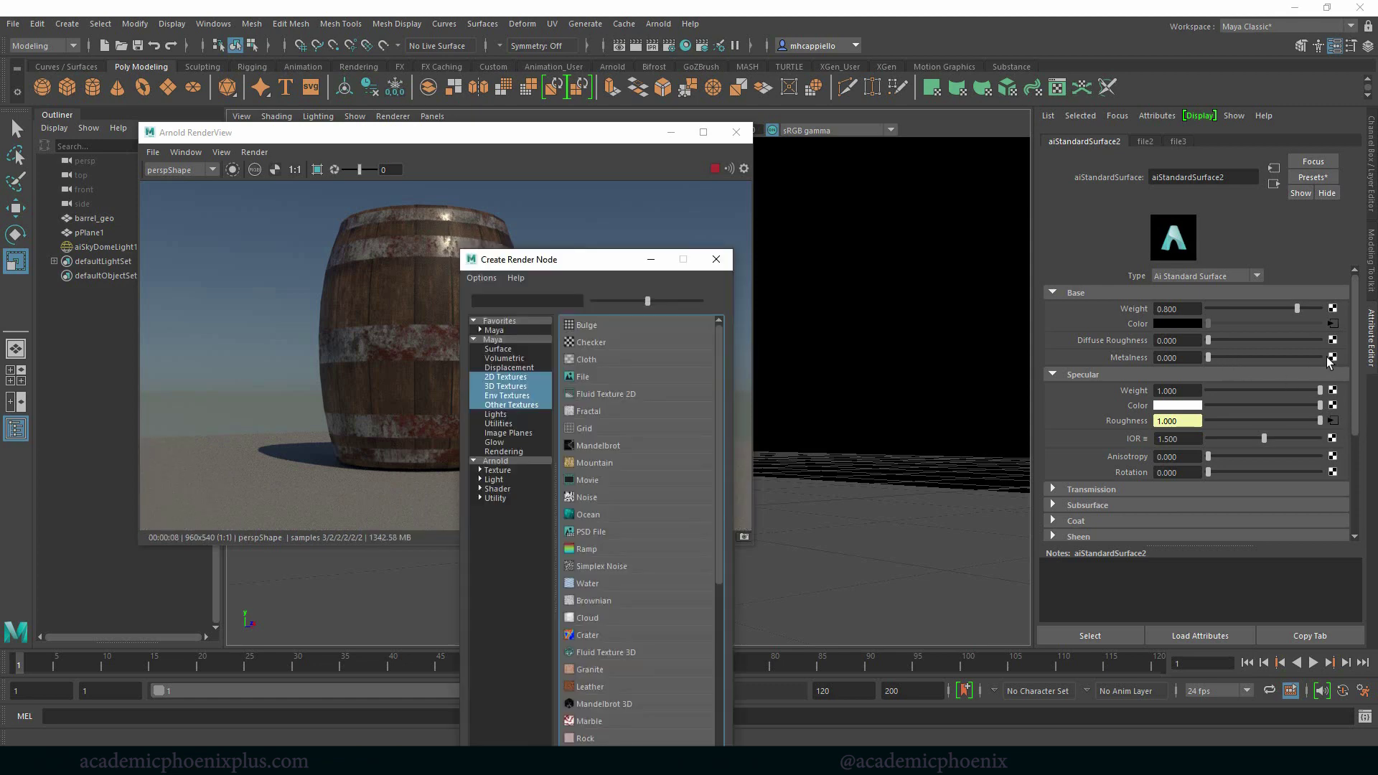
{"action": "left_click", "coordinate": [617, 376]}
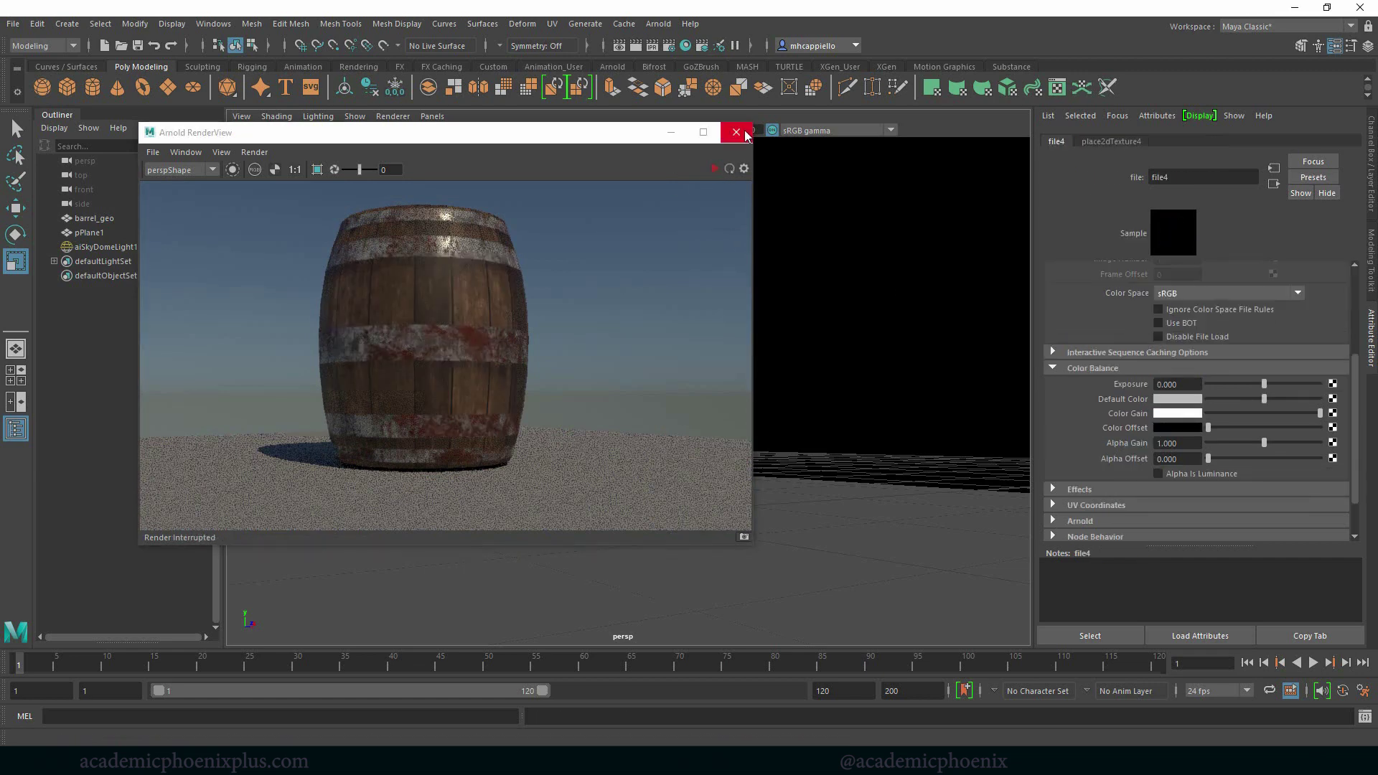
{"action": "left_click", "coordinate": [735, 132]}
{"action": "scroll", "coordinate": [1357, 326], "scroll_direction": "up", "scroll_amount": 3}
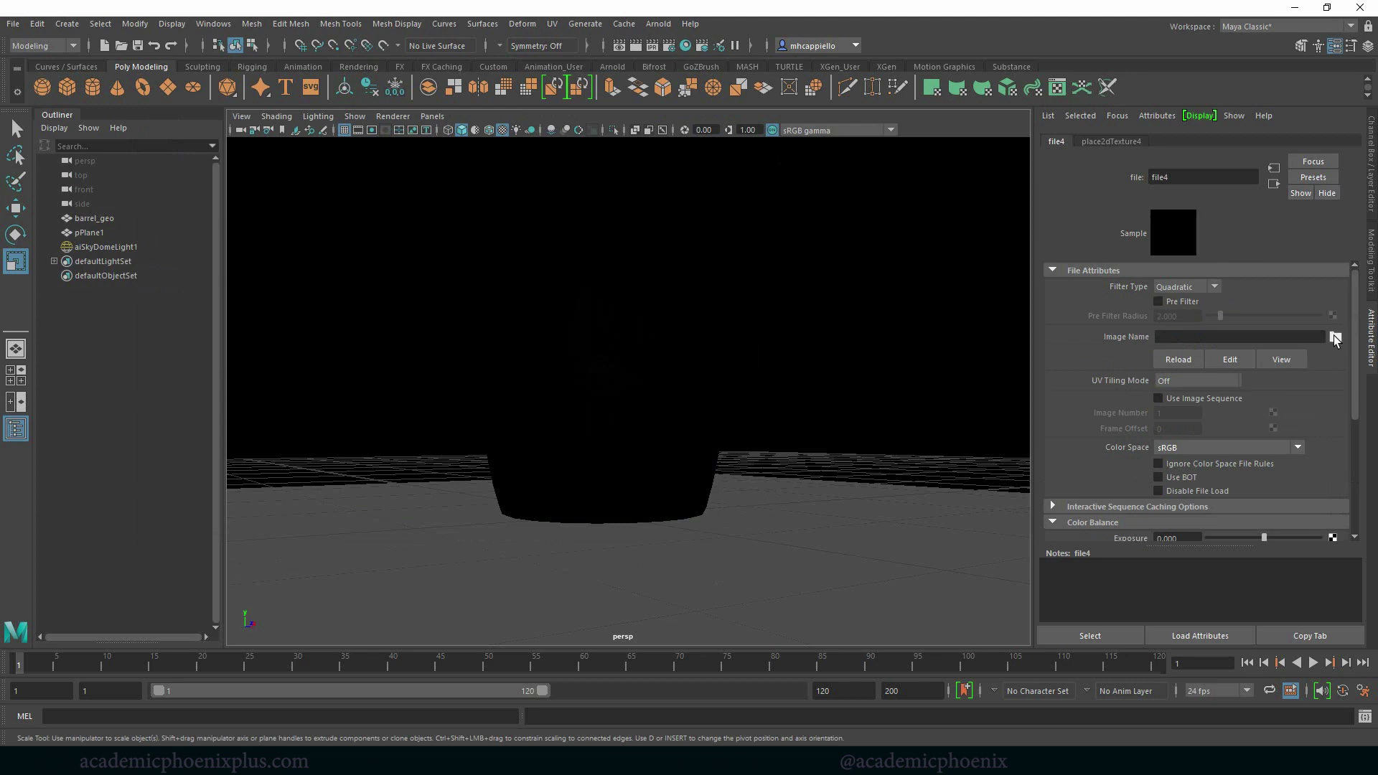
{"action": "left_click", "coordinate": [1335, 338]}
{"action": "left_click", "coordinate": [501, 295]}
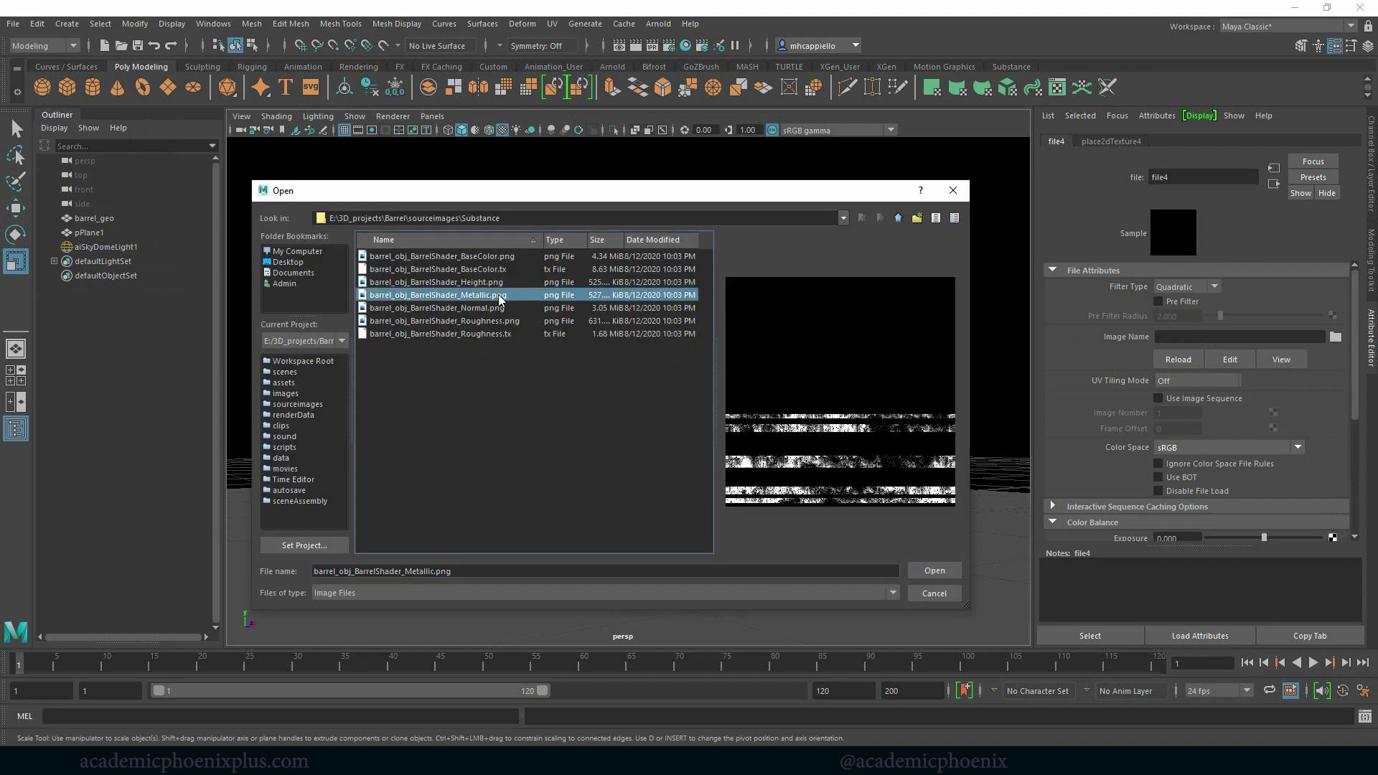
{"action": "double_click", "coordinate": [501, 296]}
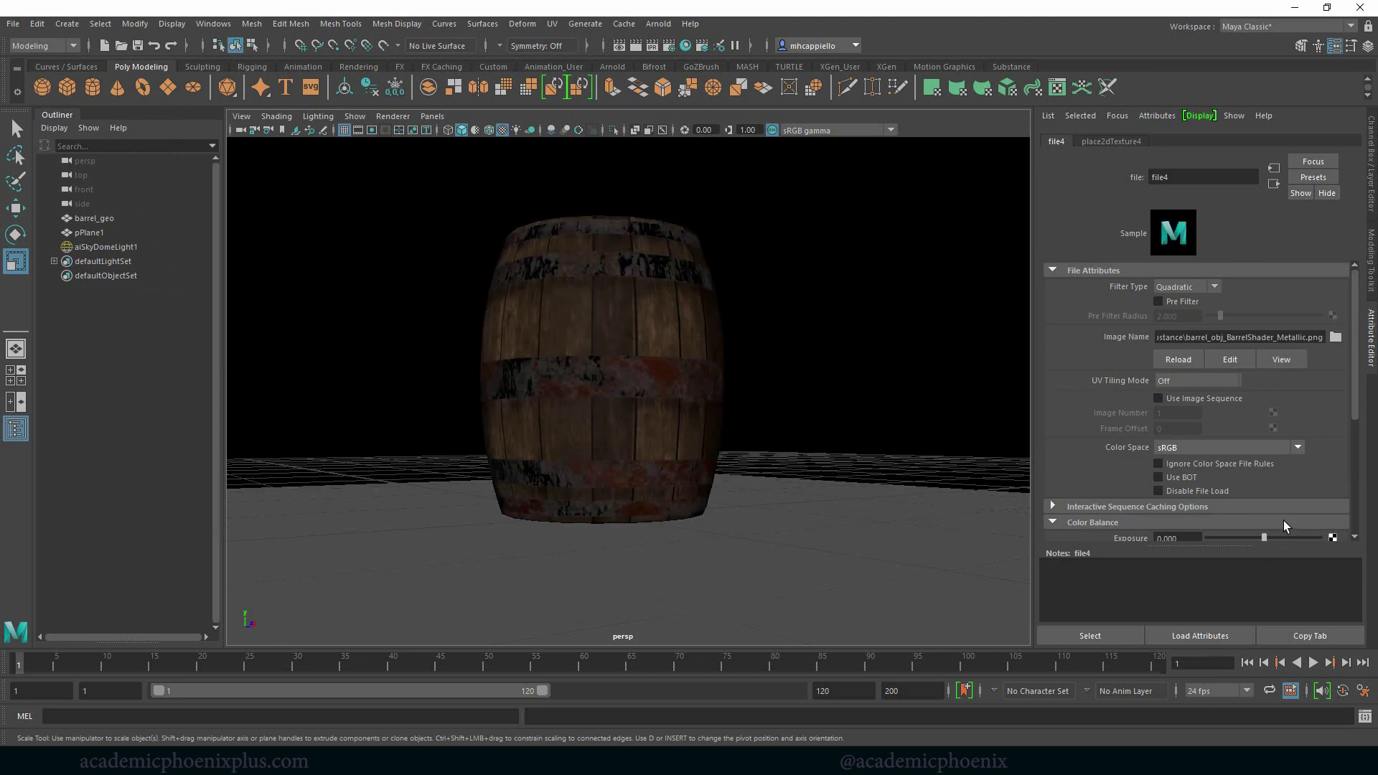
{"action": "scroll", "coordinate": [1350, 413], "scroll_direction": "down", "scroll_amount": 5}
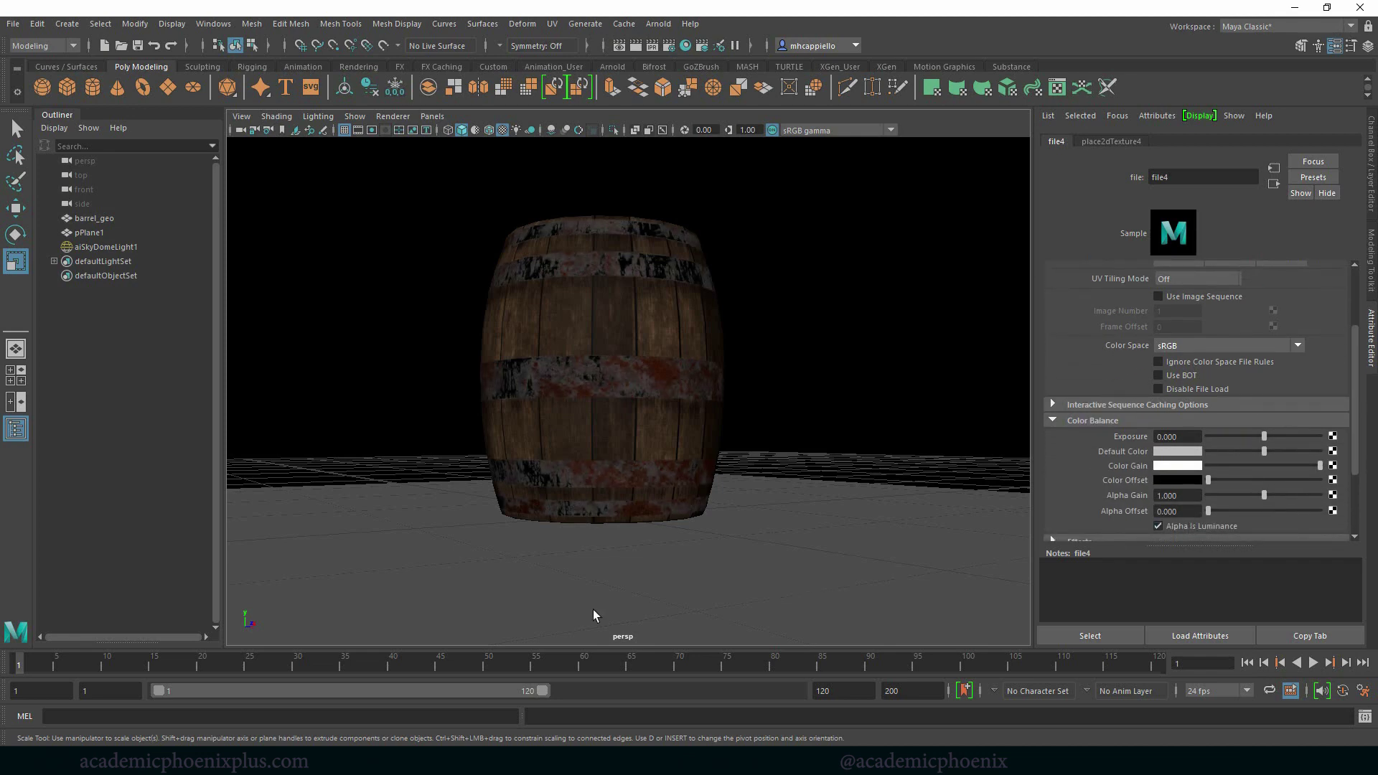
Step: Render the barrel in Arnold and orbit to a lower side angle, then stop the render and minimize the render window
{"action": "left_click", "coordinate": [664, 26]}
{"action": "left_click", "coordinate": [679, 51]}
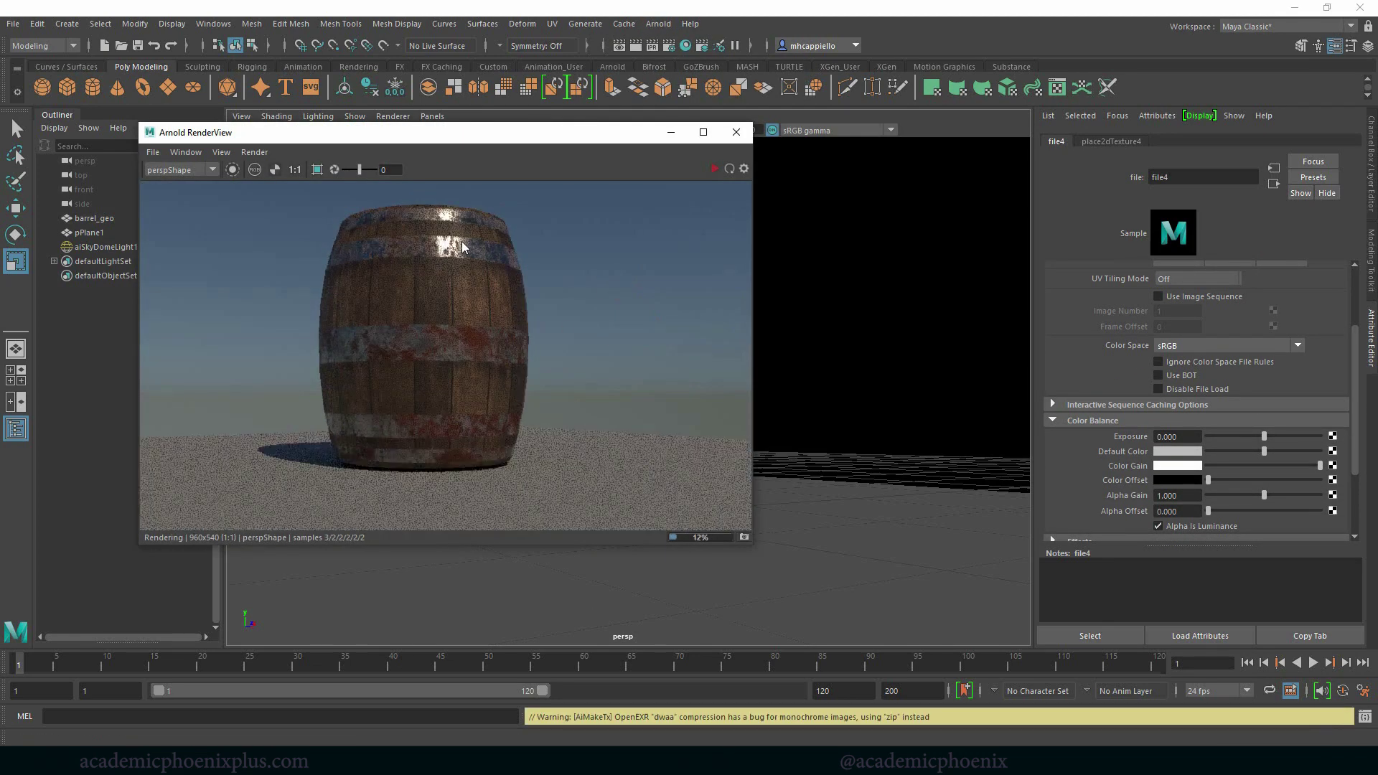
{"action": "left_click", "coordinate": [850, 315], "text": "alt"}
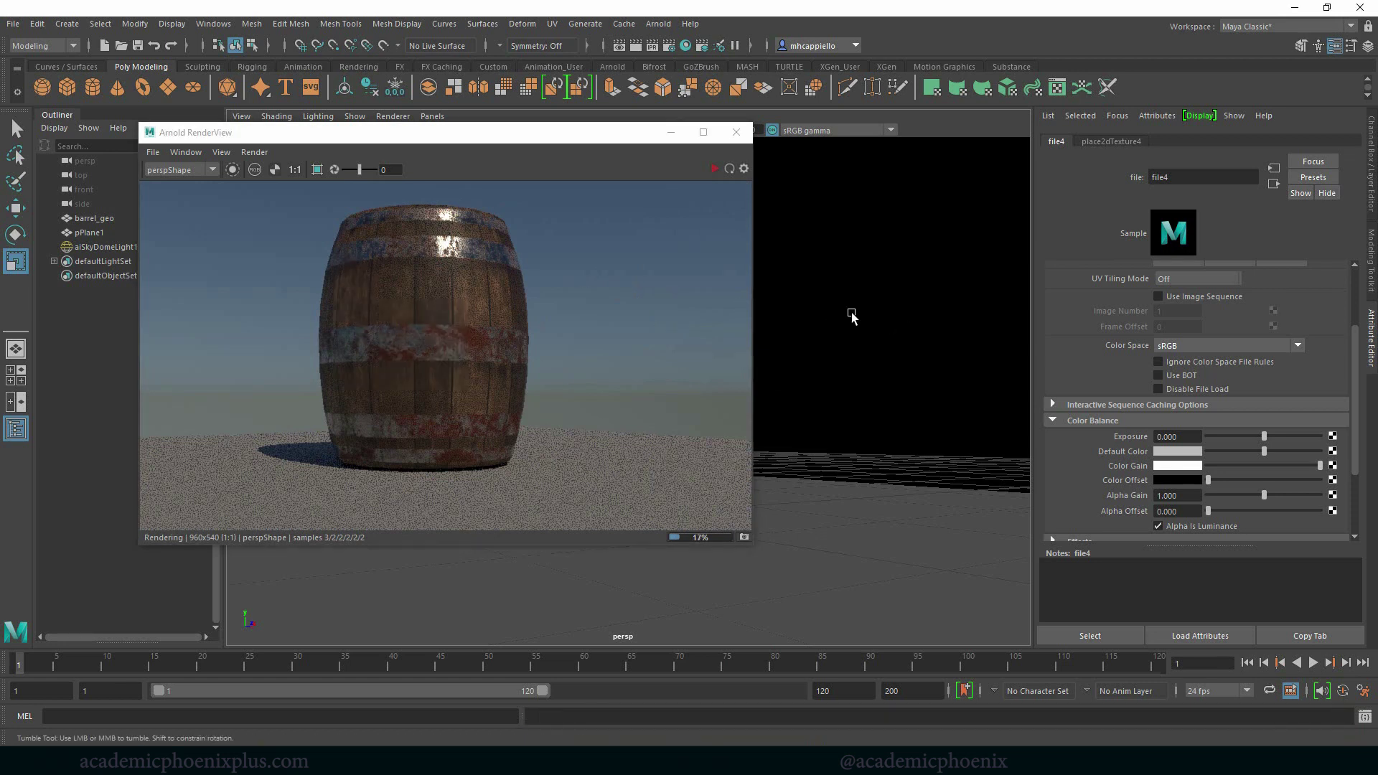
{"action": "left_click_drag", "start_coordinate": [861, 316], "coordinate": [881, 315], "text": "alt"}
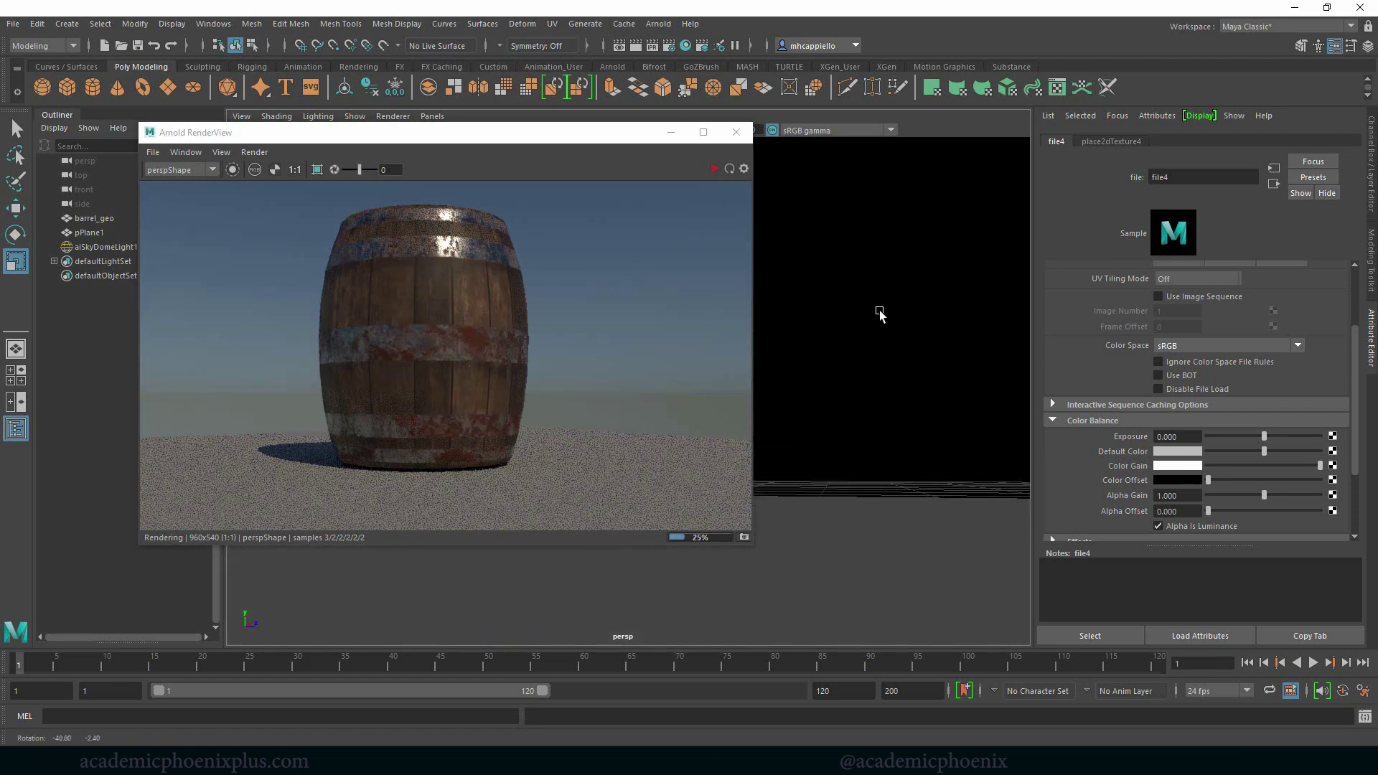
{"action": "left_click", "coordinate": [713, 170]}
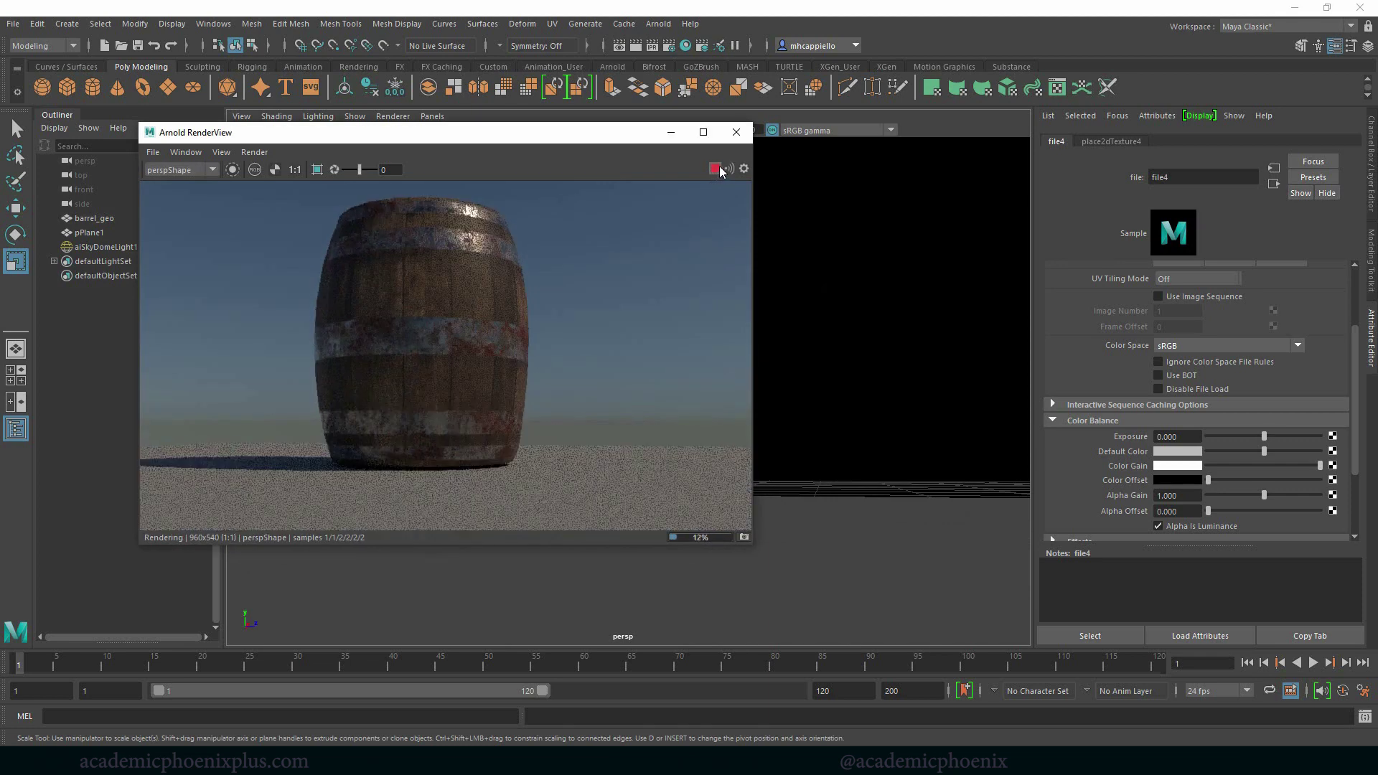
{"action": "left_click", "coordinate": [671, 132]}
Step: Connect a file texture to the barrel material's bump mapping and set its bump node to Tangent Space Normals
{"action": "left_click", "coordinate": [1273, 185]}
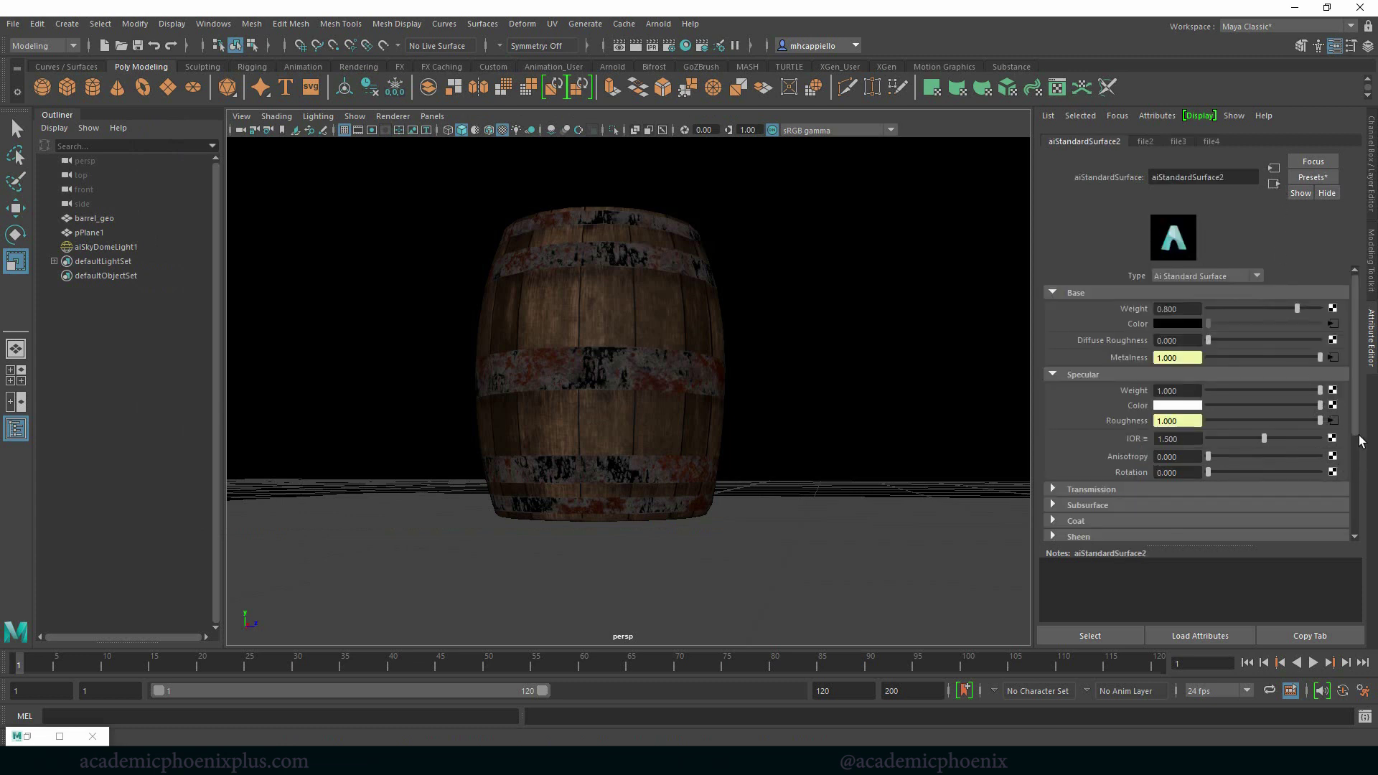
{"action": "left_click_drag", "start_coordinate": [1355, 436], "coordinate": [1344, 505]}
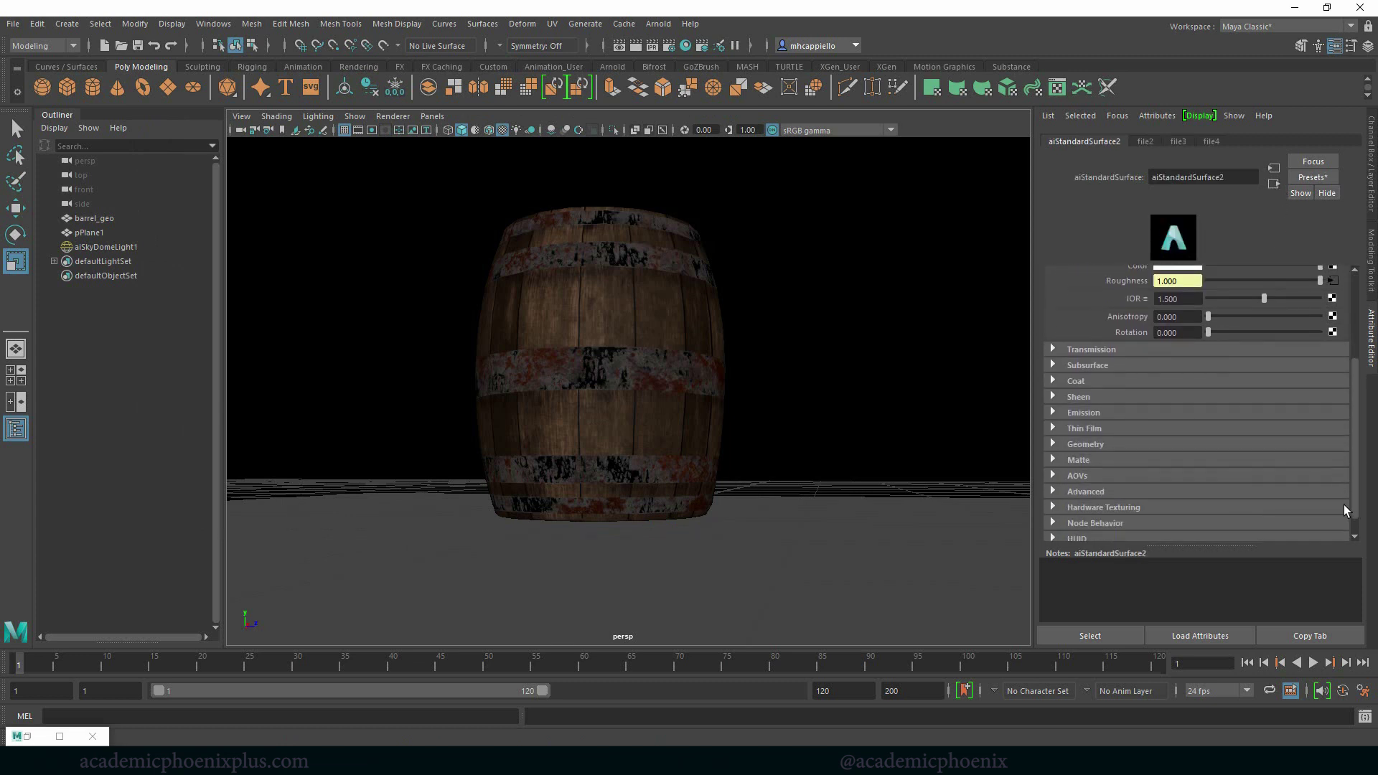
{"action": "left_click", "coordinate": [1116, 436]}
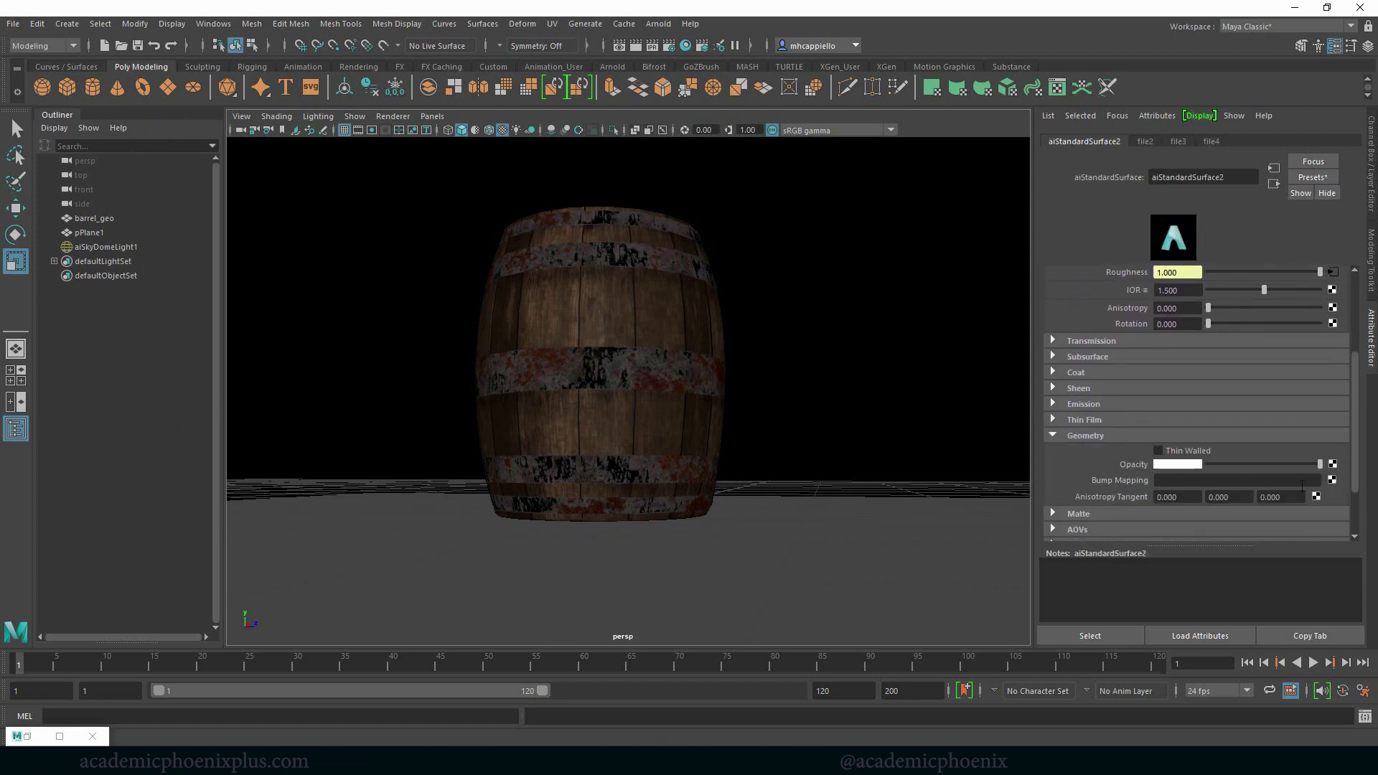
{"action": "left_click", "coordinate": [1332, 480]}
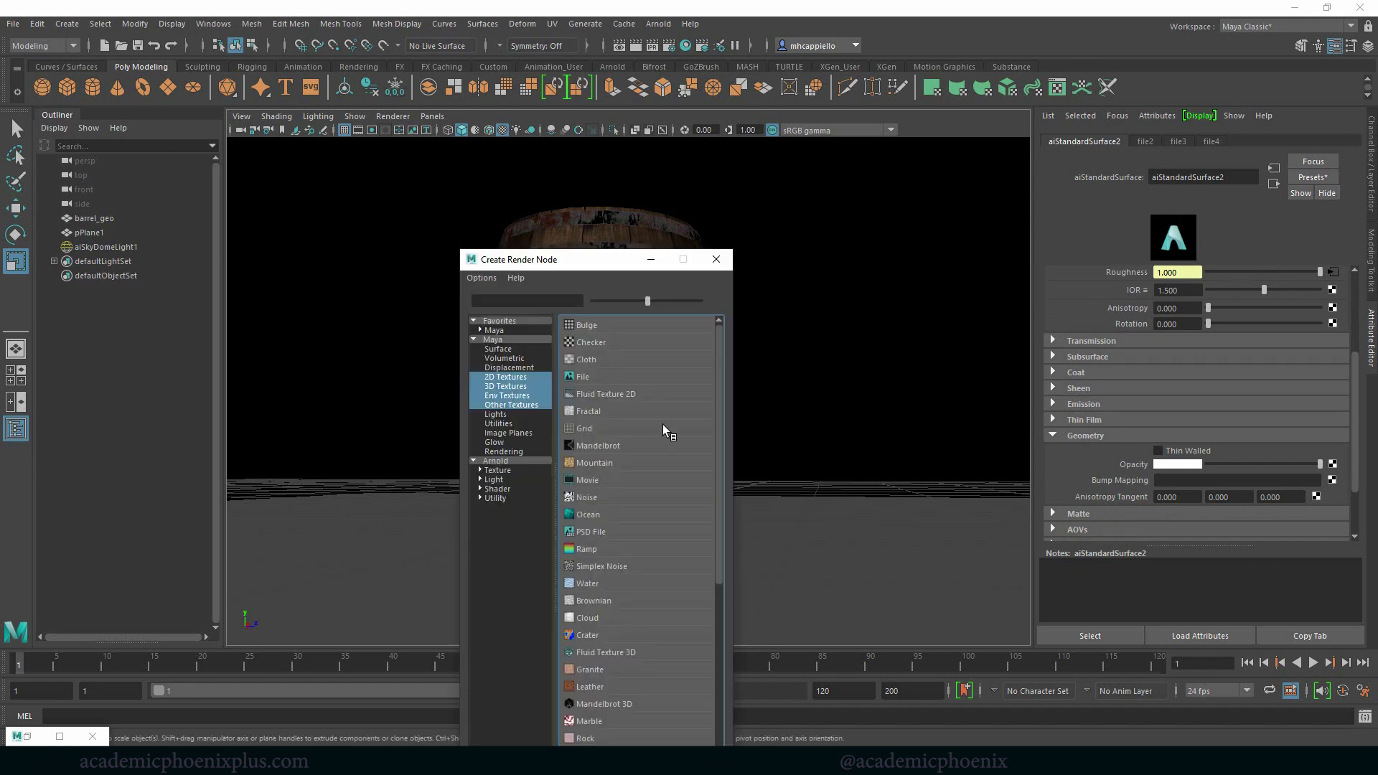
{"action": "left_click", "coordinate": [605, 378]}
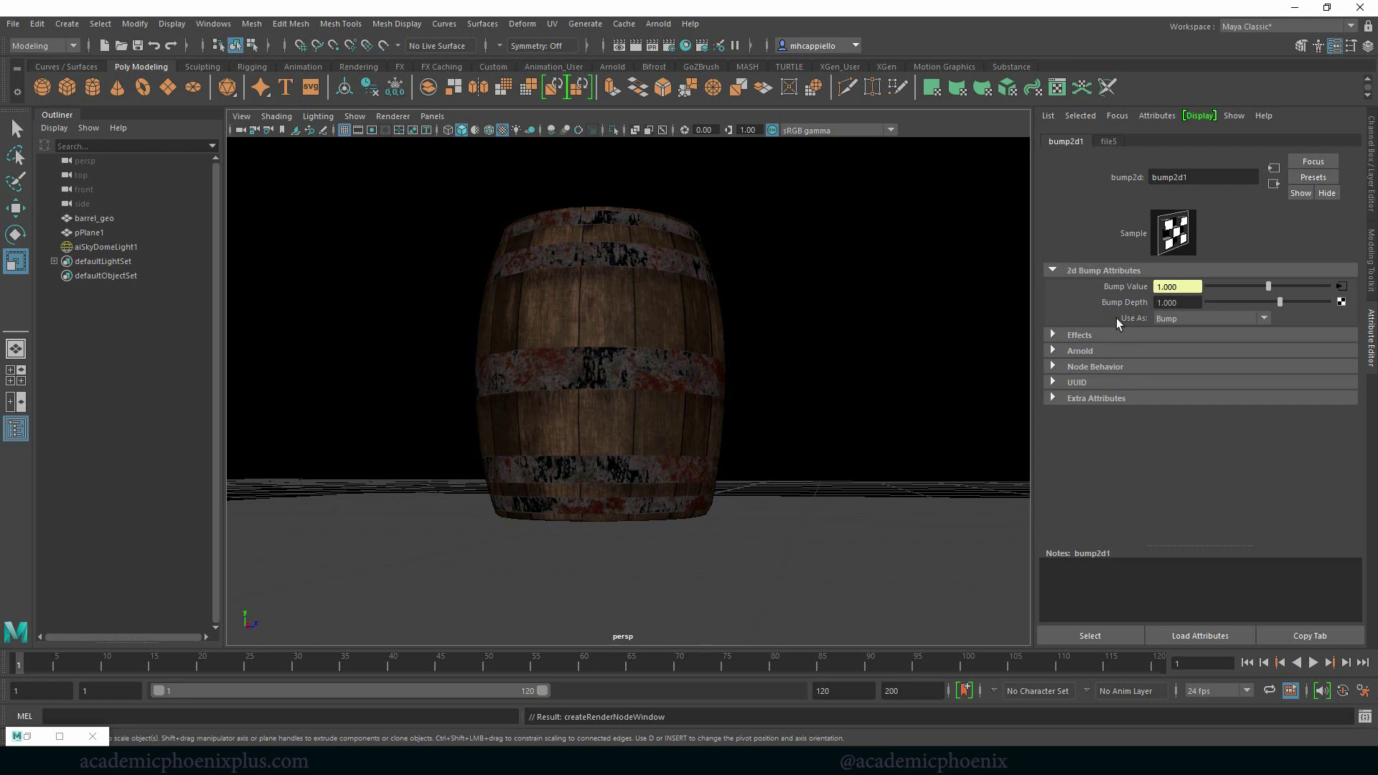
{"action": "left_click", "coordinate": [1174, 319]}
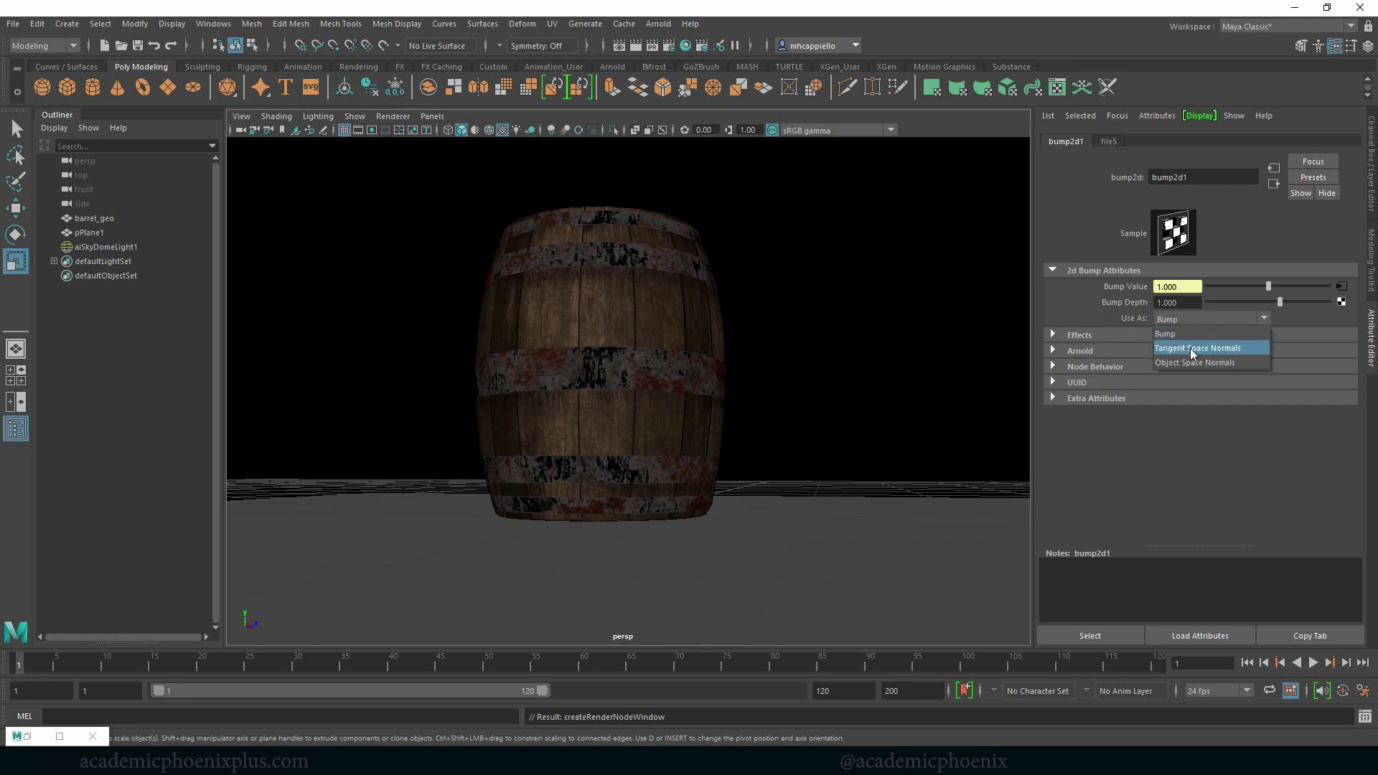
{"action": "left_click", "coordinate": [1190, 347]}
Step: Switch to File Explorer and examine the exported barrel_obj_BarrelShader_Normal and barrel_obj_BarrelShader_Height images, then return to Maya
{"action": "key", "text": "alt+Tab"}
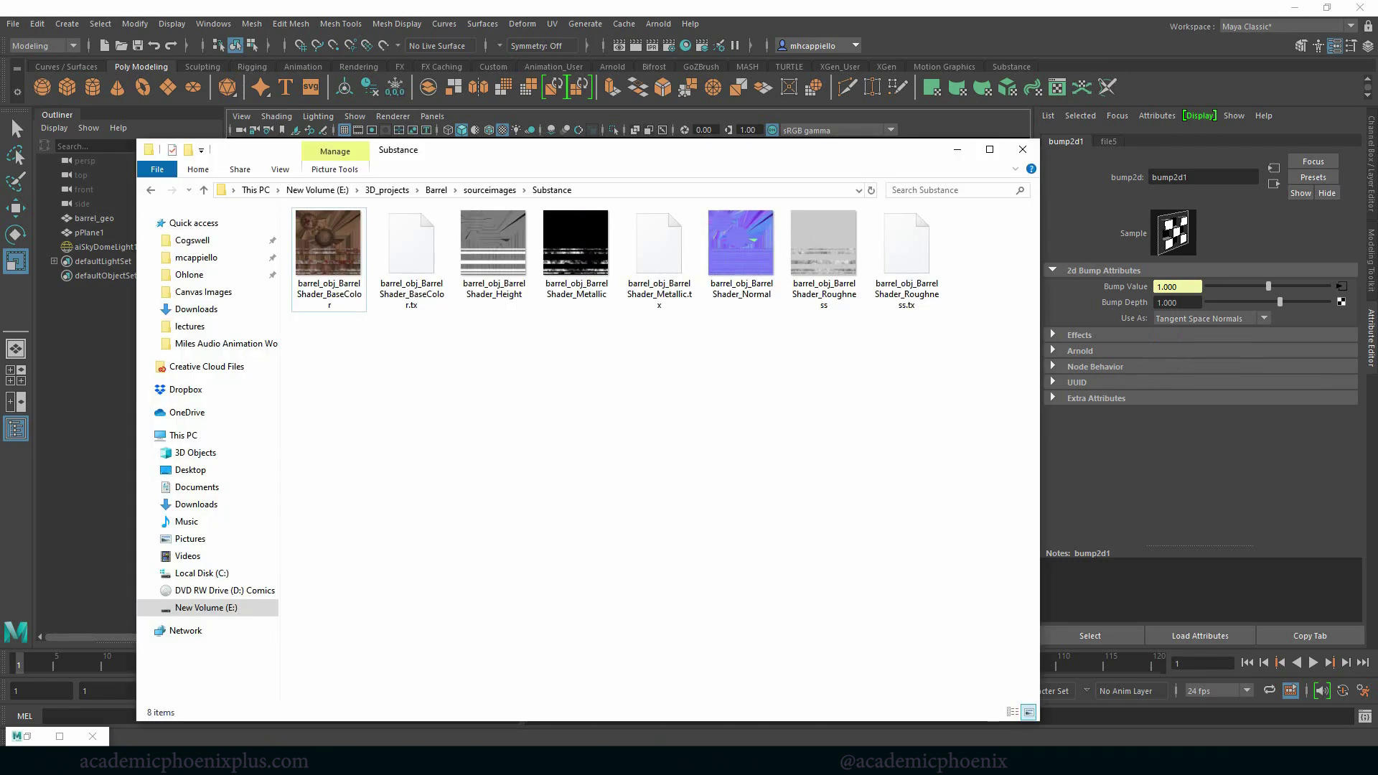
{"action": "double_click", "coordinate": [732, 274]}
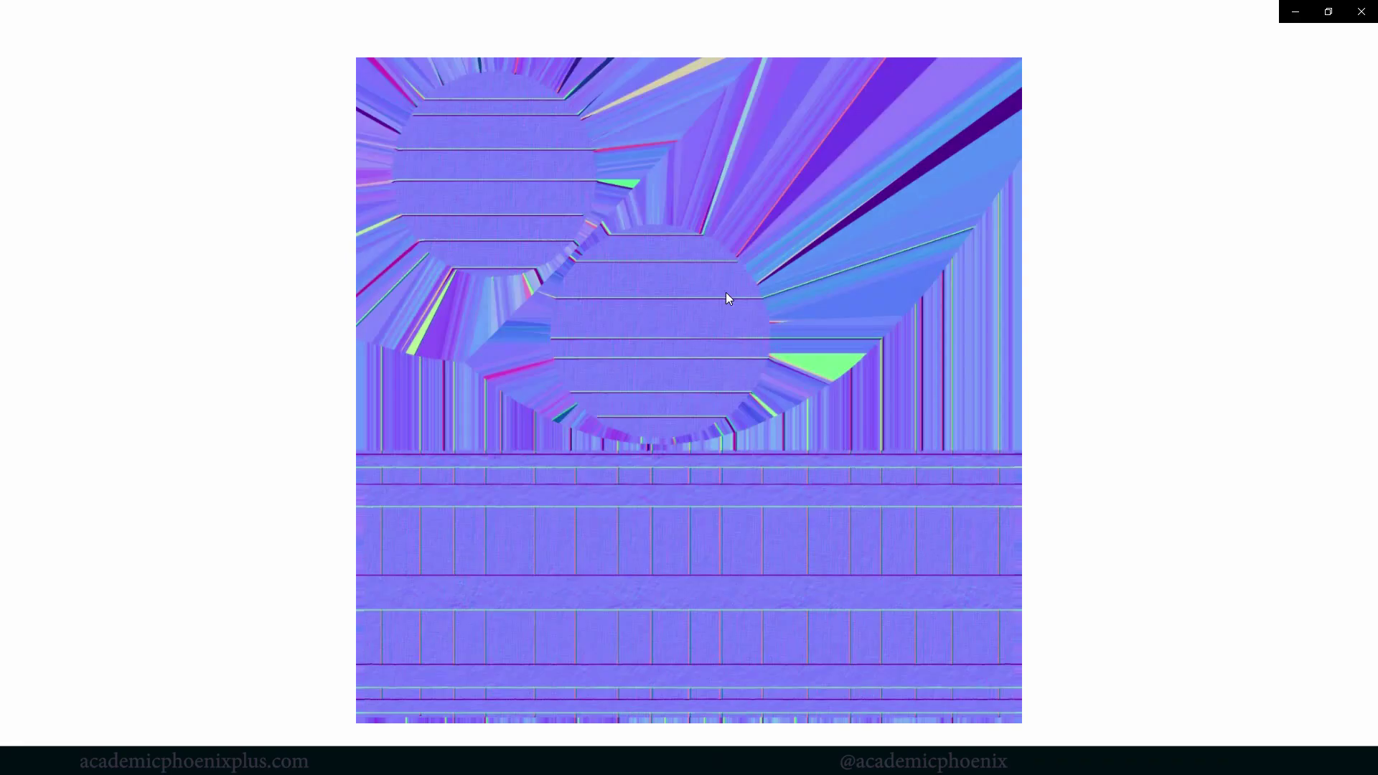
{"action": "left_click", "coordinate": [1361, 11]}
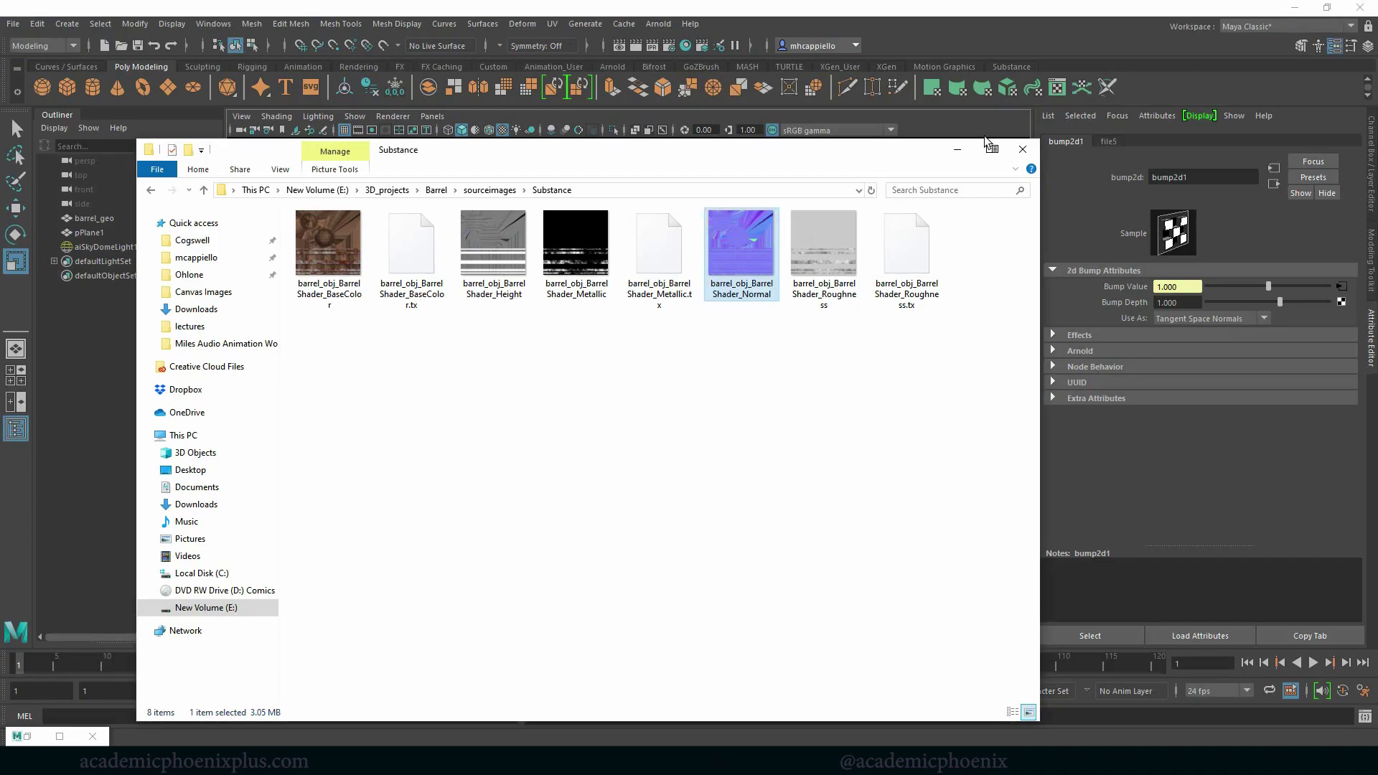
{"action": "double_click", "coordinate": [488, 295]}
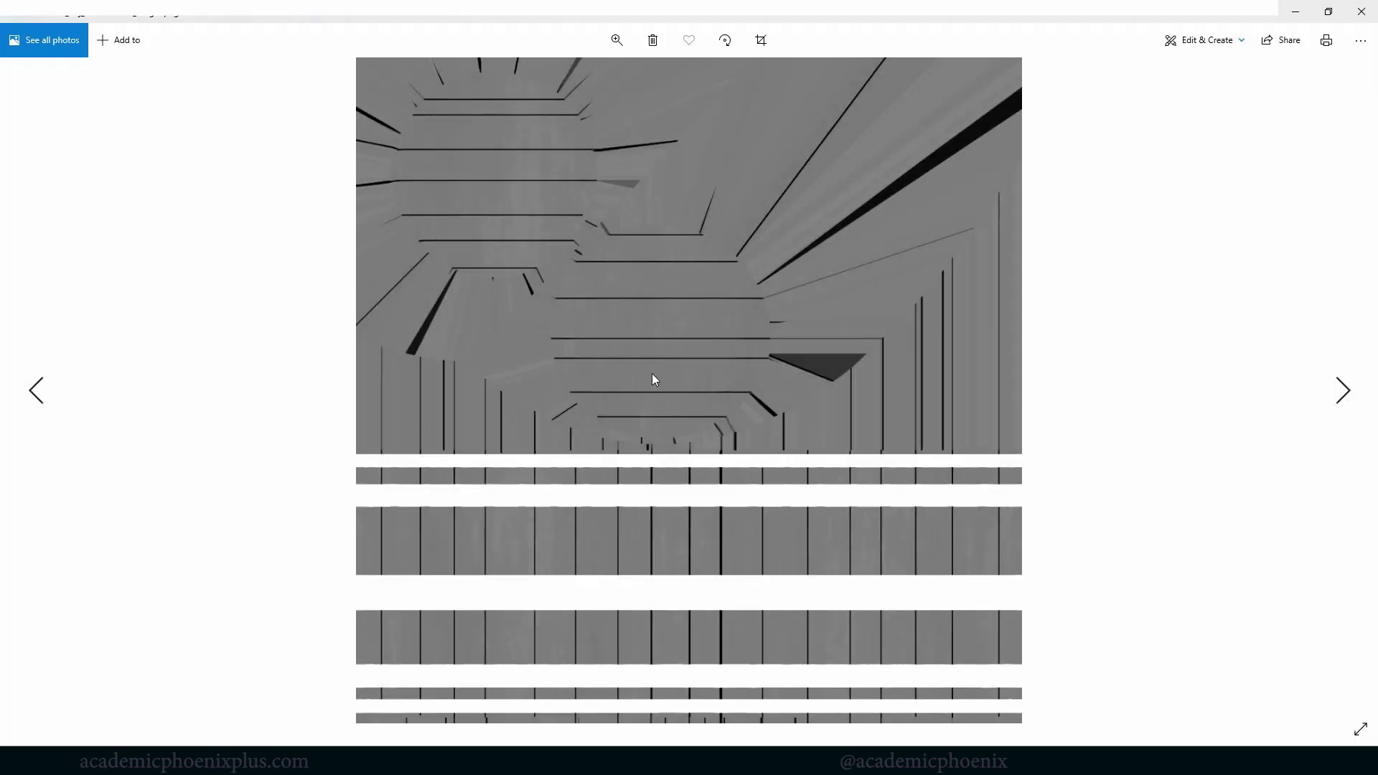
{"action": "left_click", "coordinate": [1361, 12]}
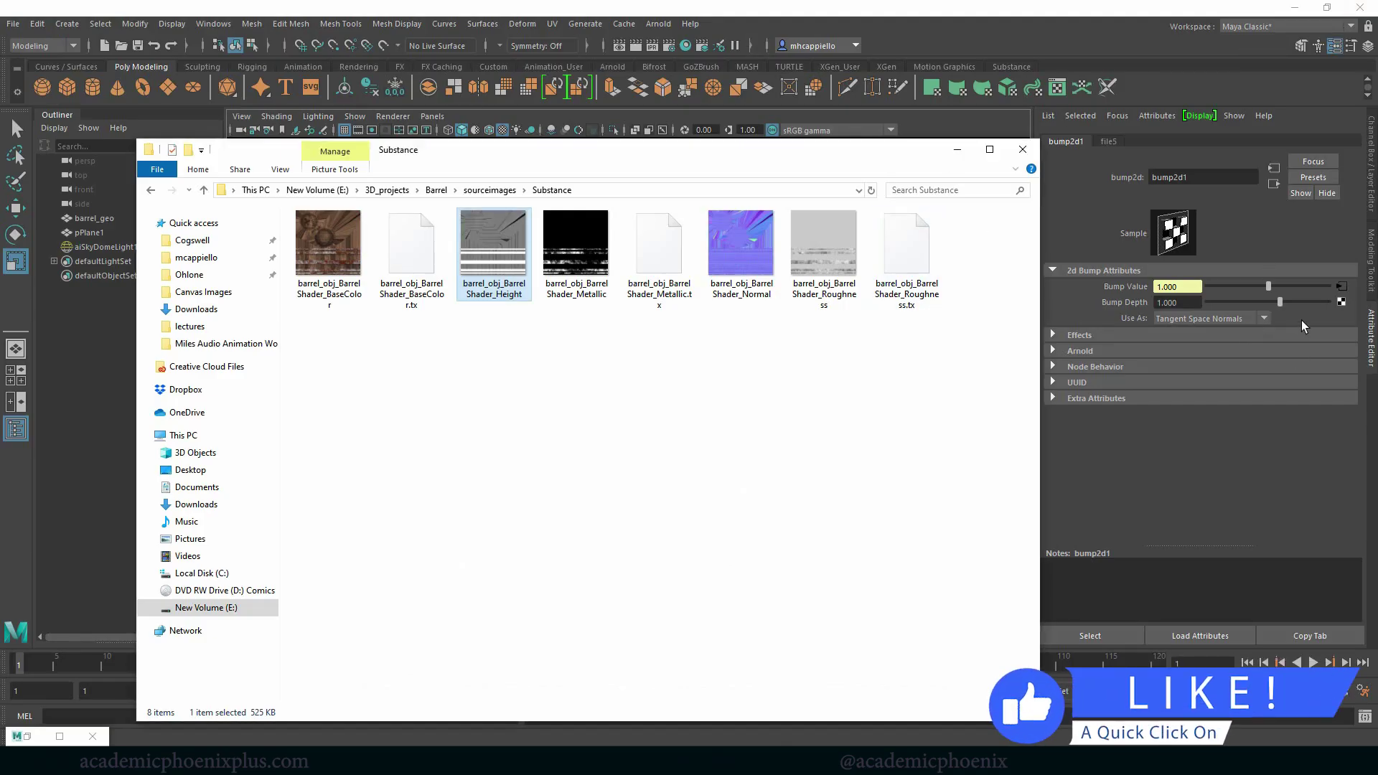
{"action": "left_click", "coordinate": [957, 149]}
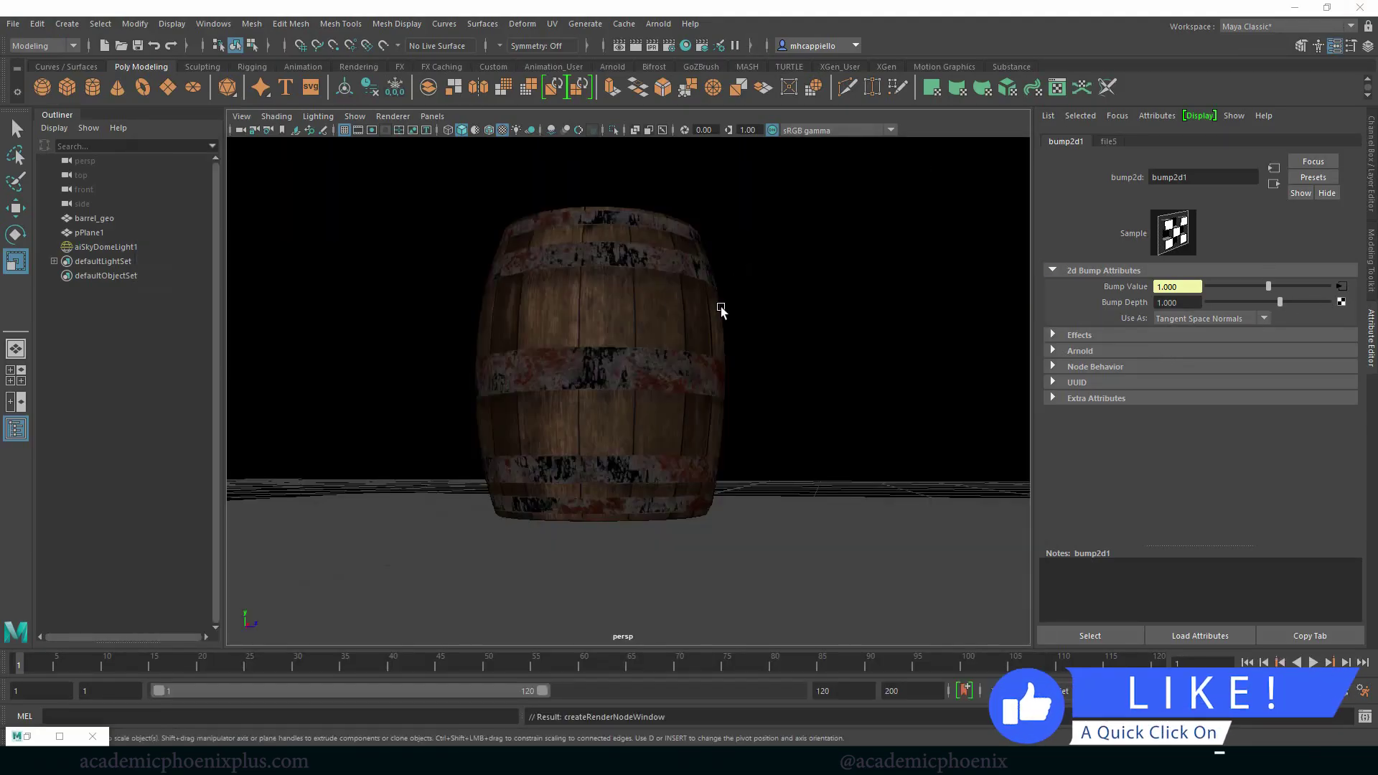
Step: Load barrel_obj_BarrelShader_Normal.png into the file texture that feeds the bump node
{"action": "left_click", "coordinate": [1341, 287]}
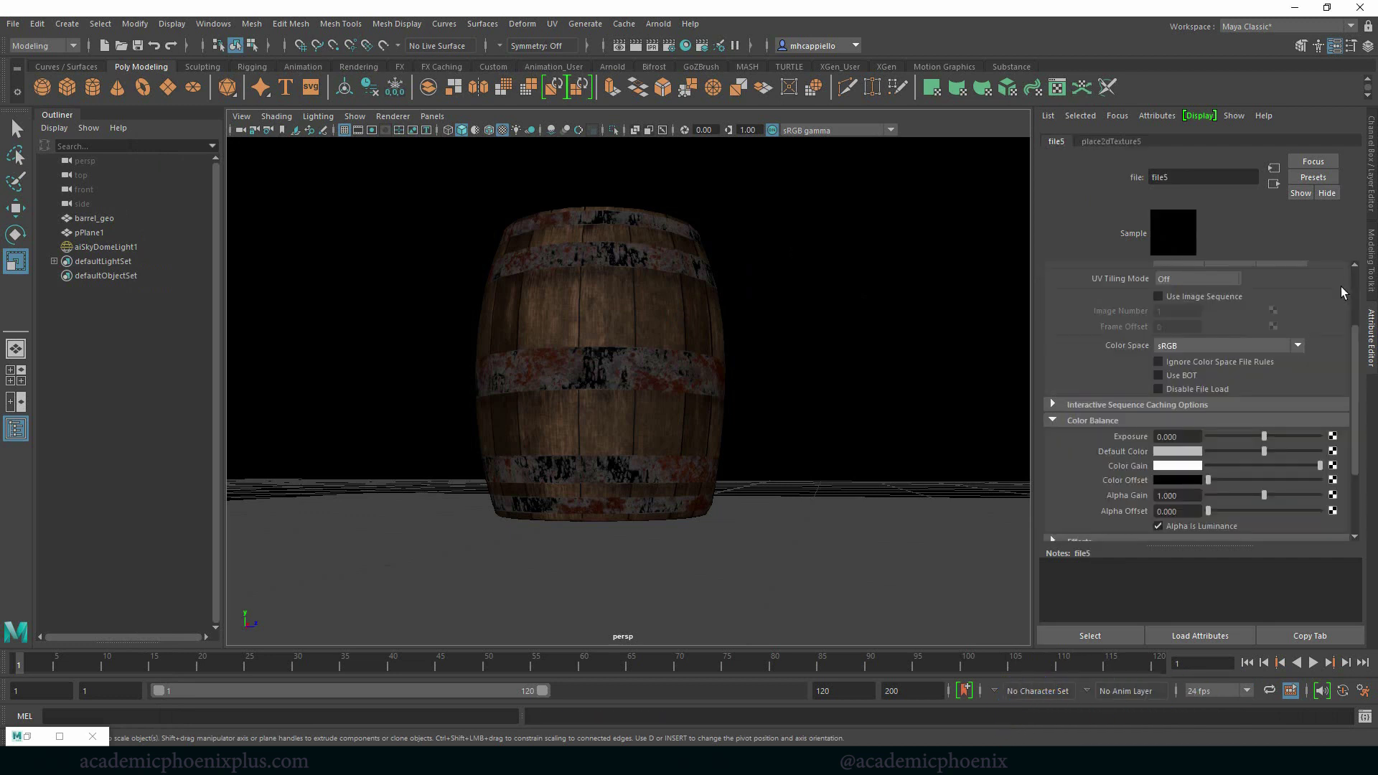
{"action": "scroll", "coordinate": [1359, 348], "scroll_direction": "up", "scroll_amount": 3}
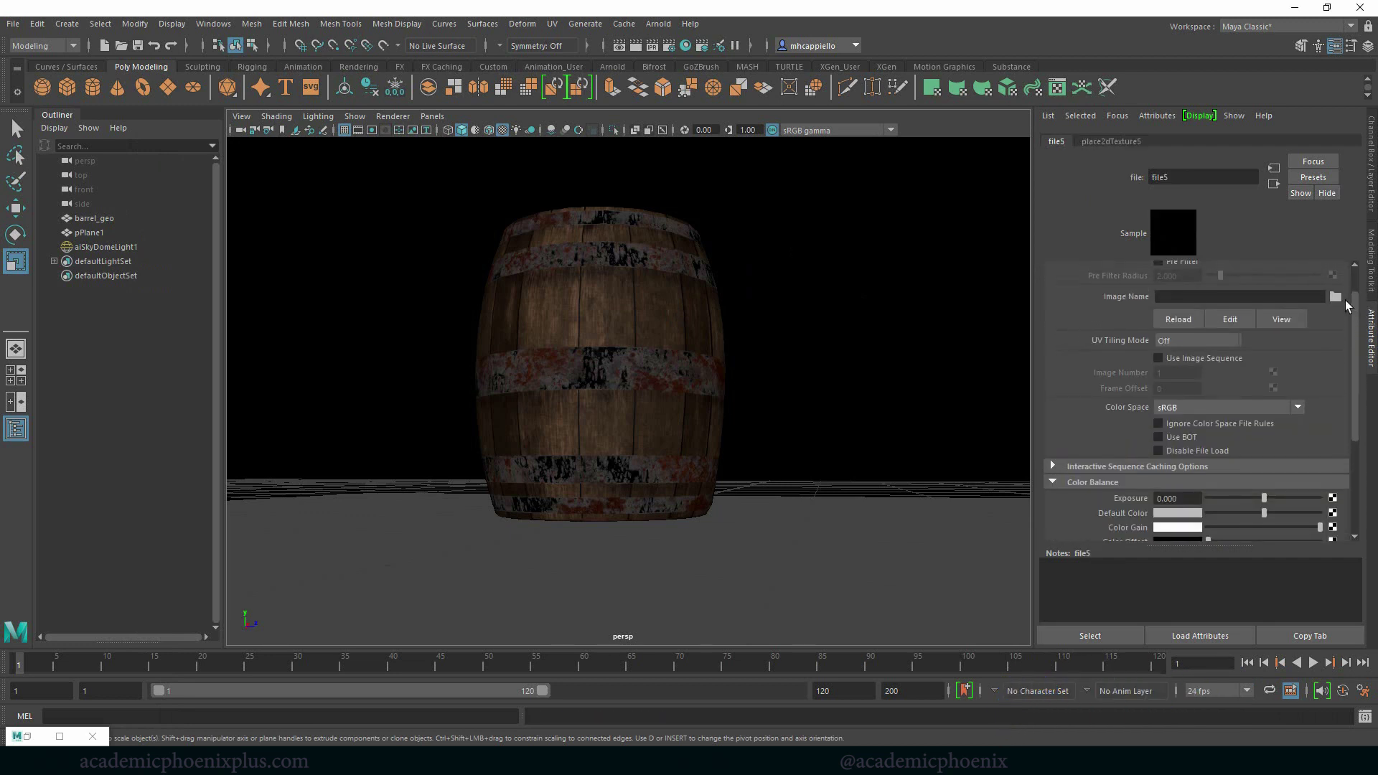
{"action": "left_click", "coordinate": [1335, 297]}
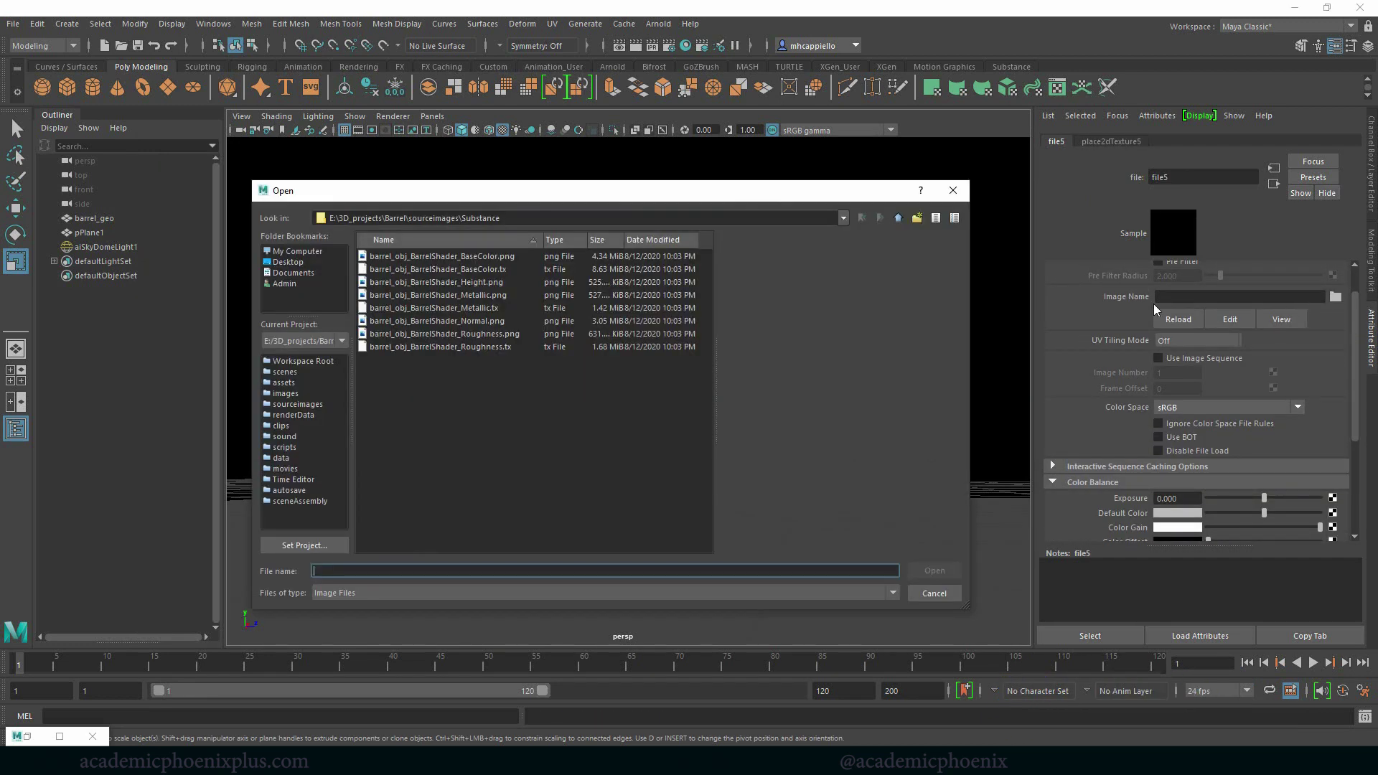
{"action": "double_click", "coordinate": [479, 324]}
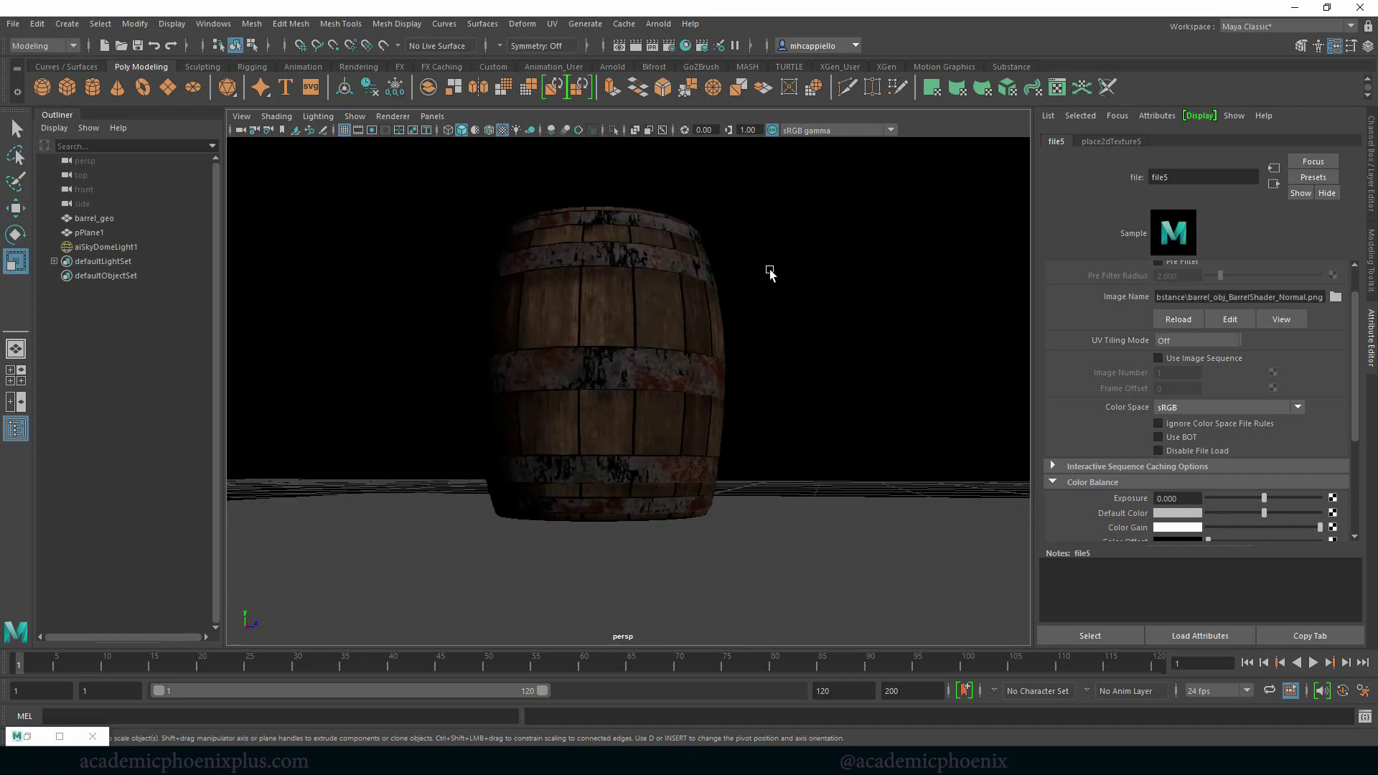
Step: Render the barrel with its normal map from two angles in Arnold, then stop the render and minimize the render window
{"action": "left_click_drag", "start_coordinate": [770, 273], "coordinate": [758, 288], "text": "alt"}
{"action": "left_click", "coordinate": [658, 23]}
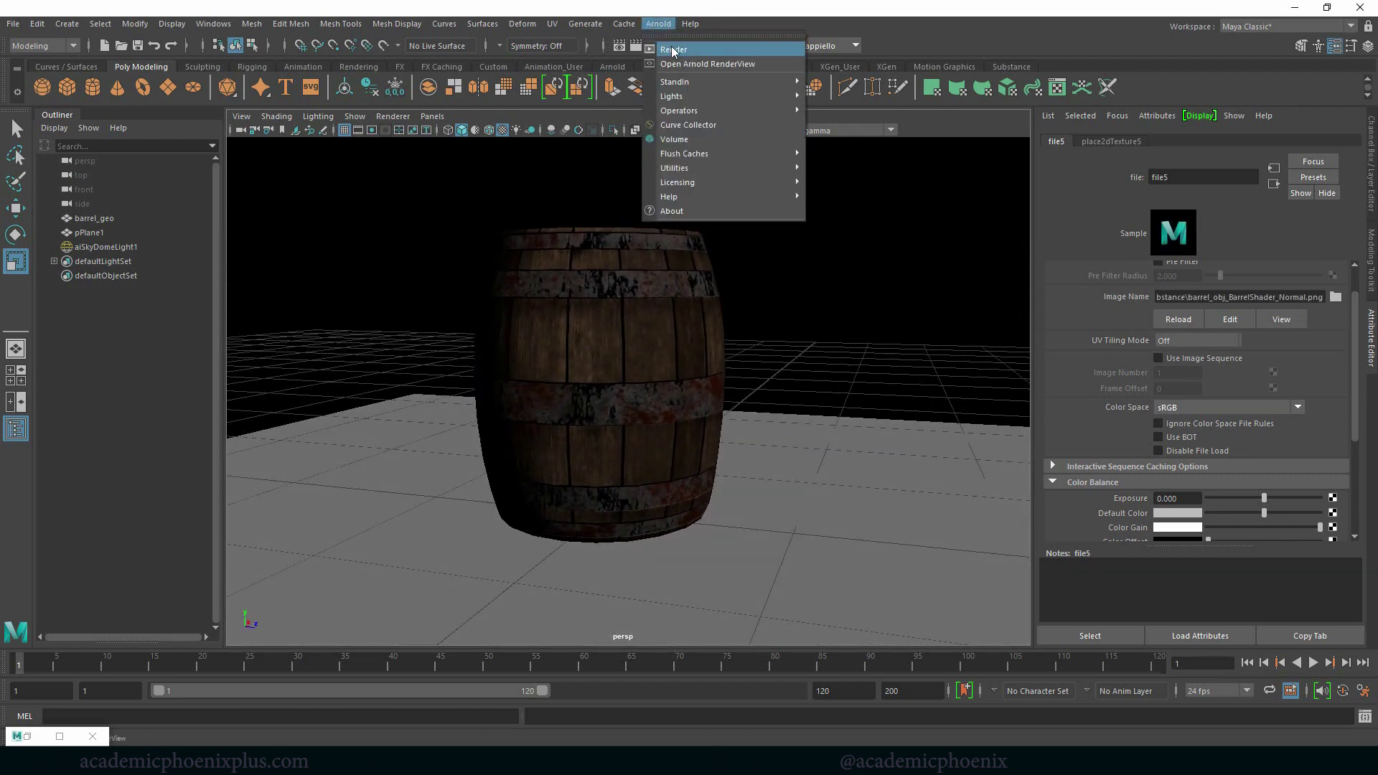
{"action": "left_click", "coordinate": [673, 49]}
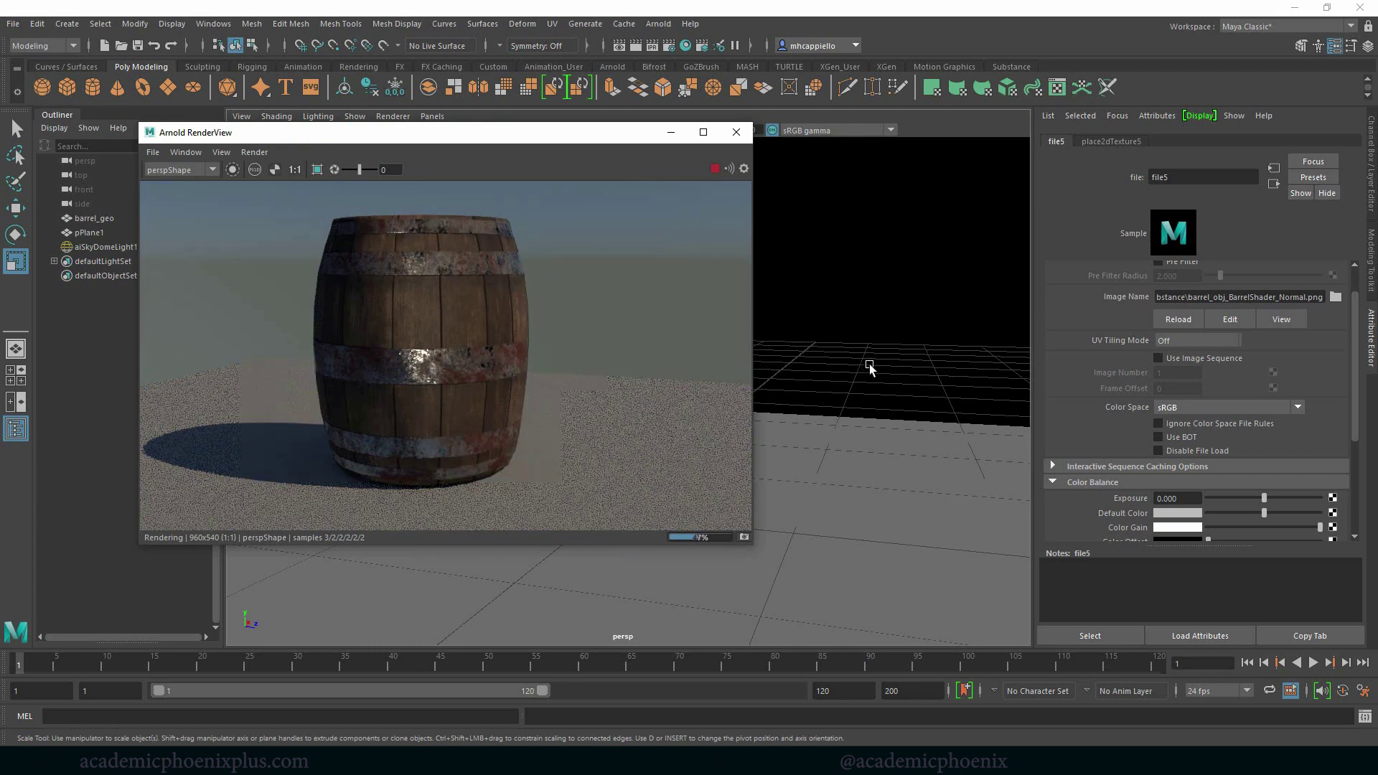
{"action": "left_click_drag", "start_coordinate": [868, 369], "coordinate": [877, 359], "text": "alt"}
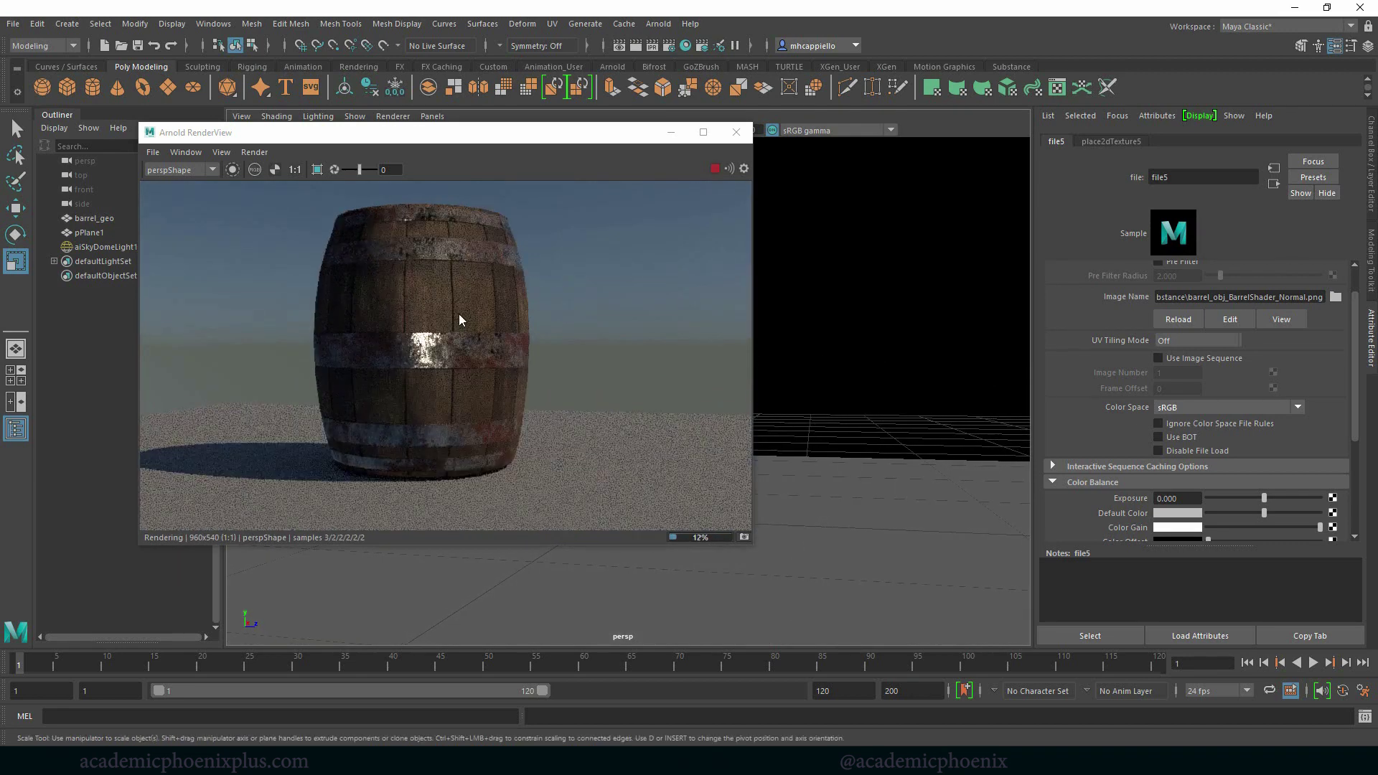
{"action": "left_click", "coordinate": [714, 169]}
{"action": "left_click", "coordinate": [671, 133]}
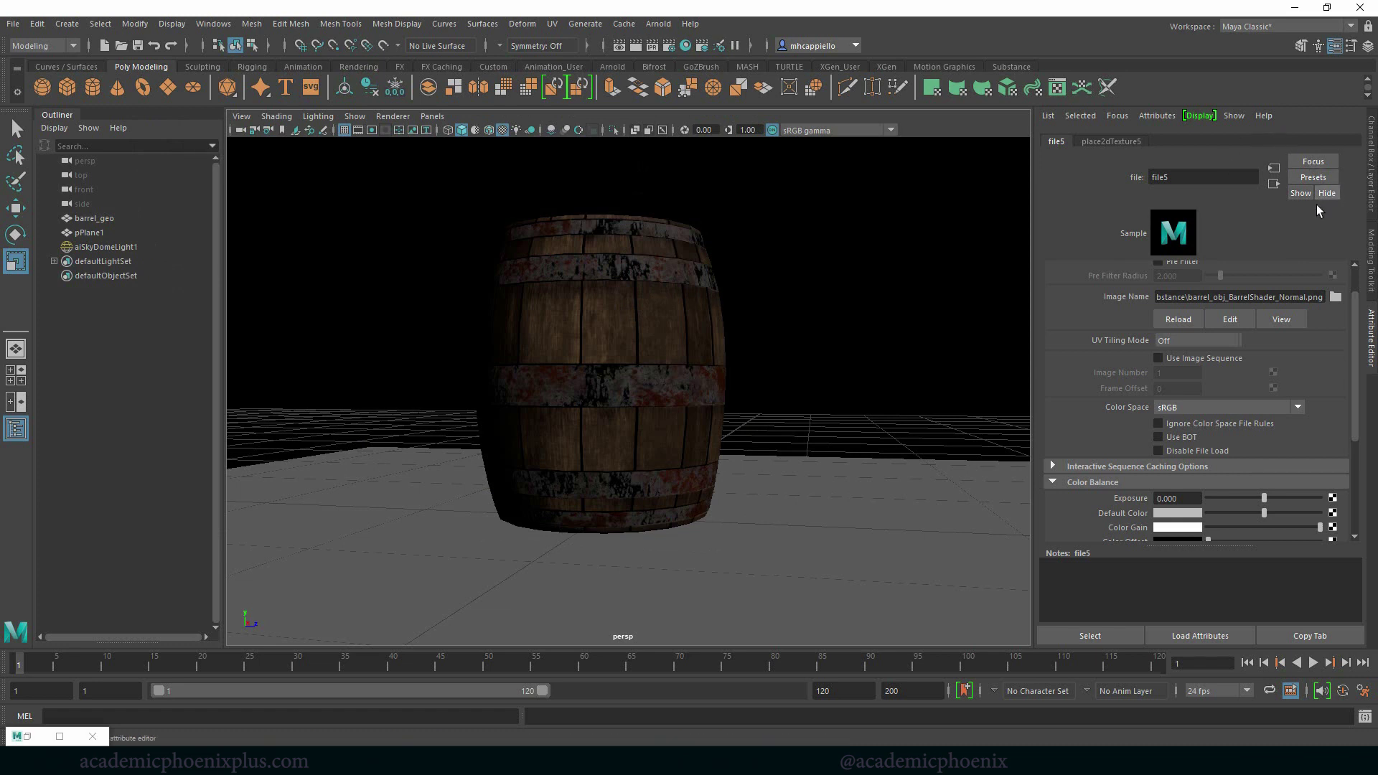
Step: Turn off Flip R Channel and Flip G Channel in the Arnold settings of the barrel's bump2d1 node
{"action": "left_click", "coordinate": [1273, 183]}
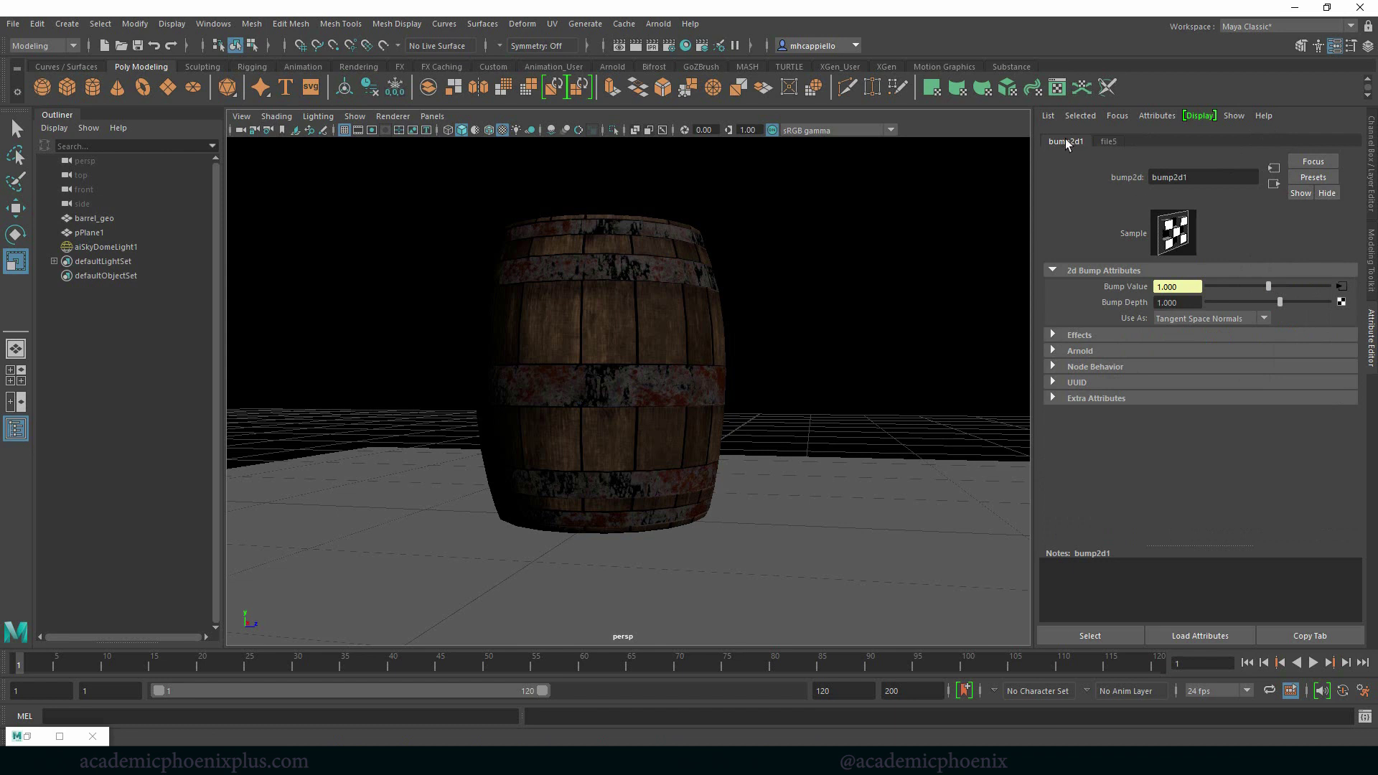
{"action": "left_click", "coordinate": [1274, 167]}
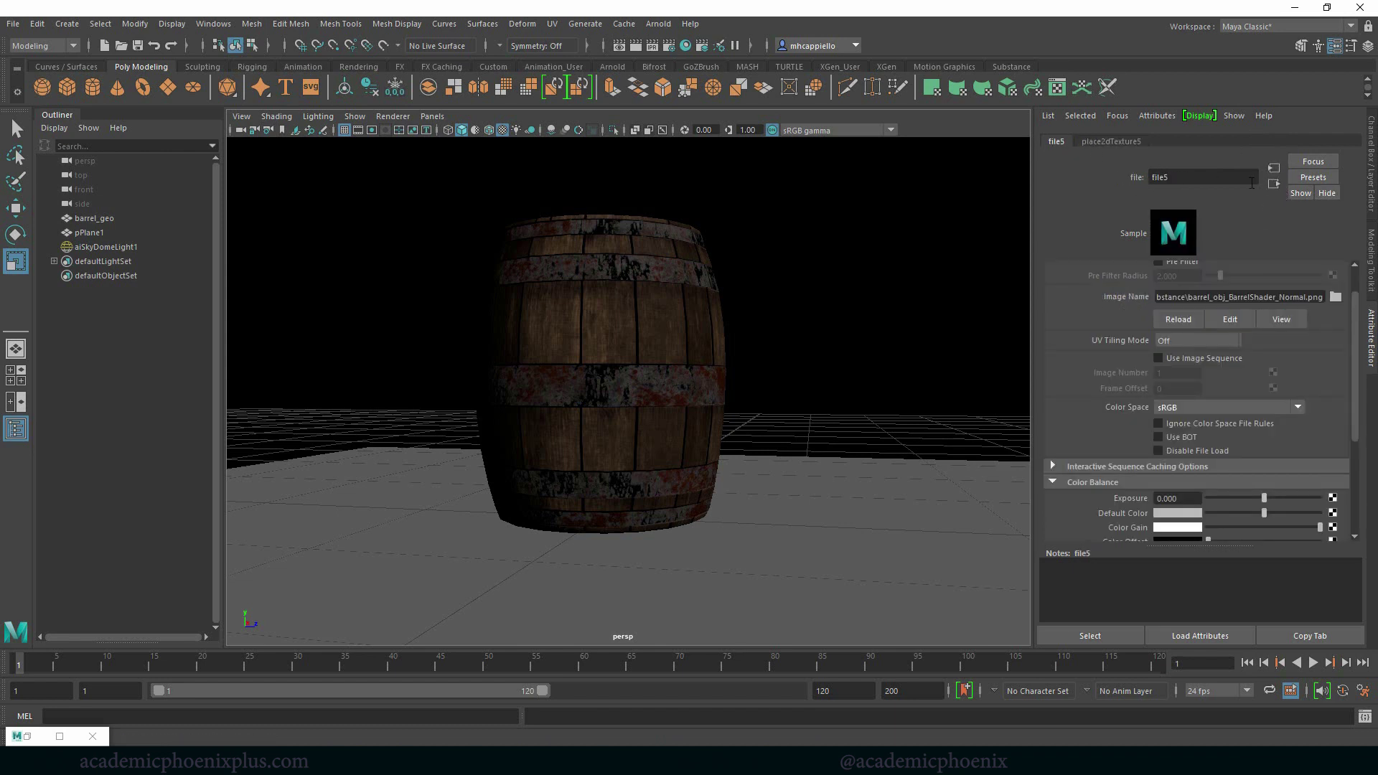
{"action": "left_click", "coordinate": [1275, 183]}
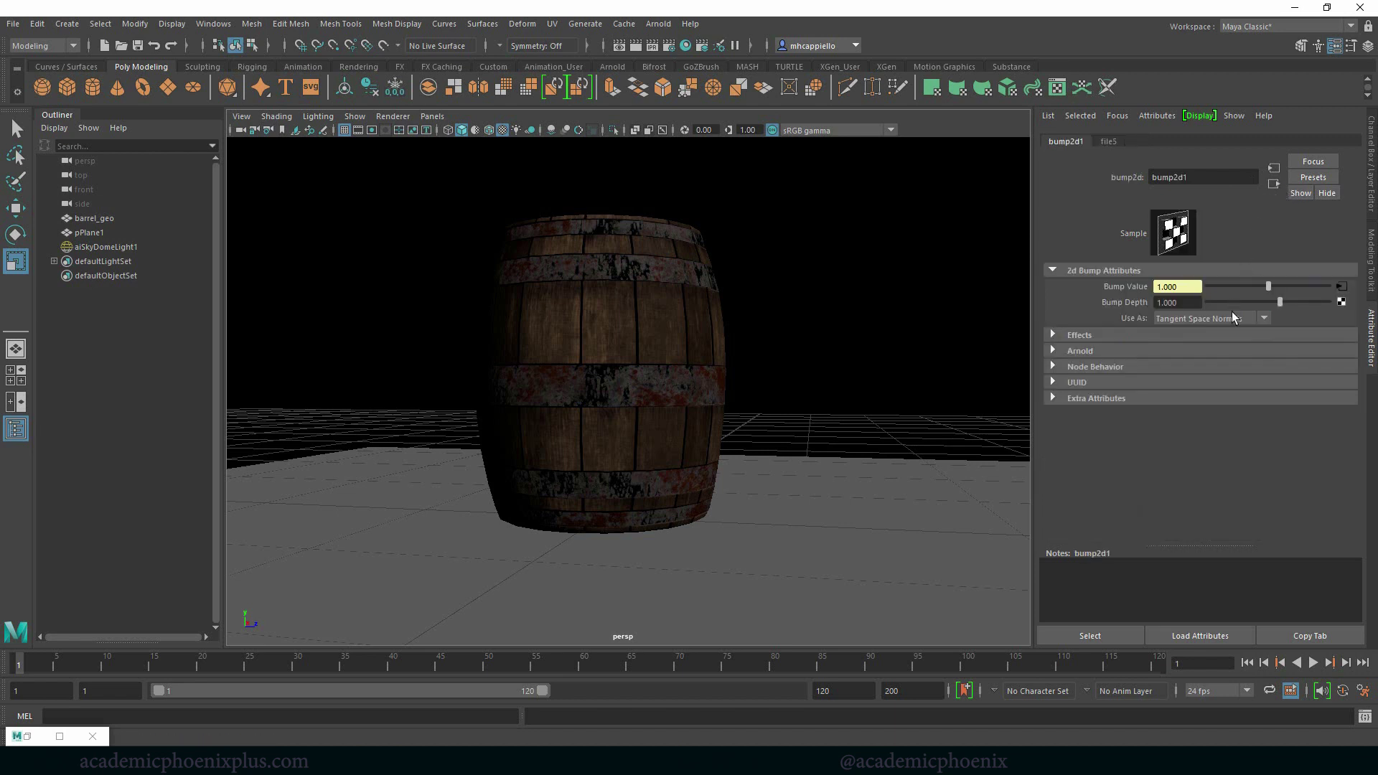
{"action": "left_click", "coordinate": [1080, 351]}
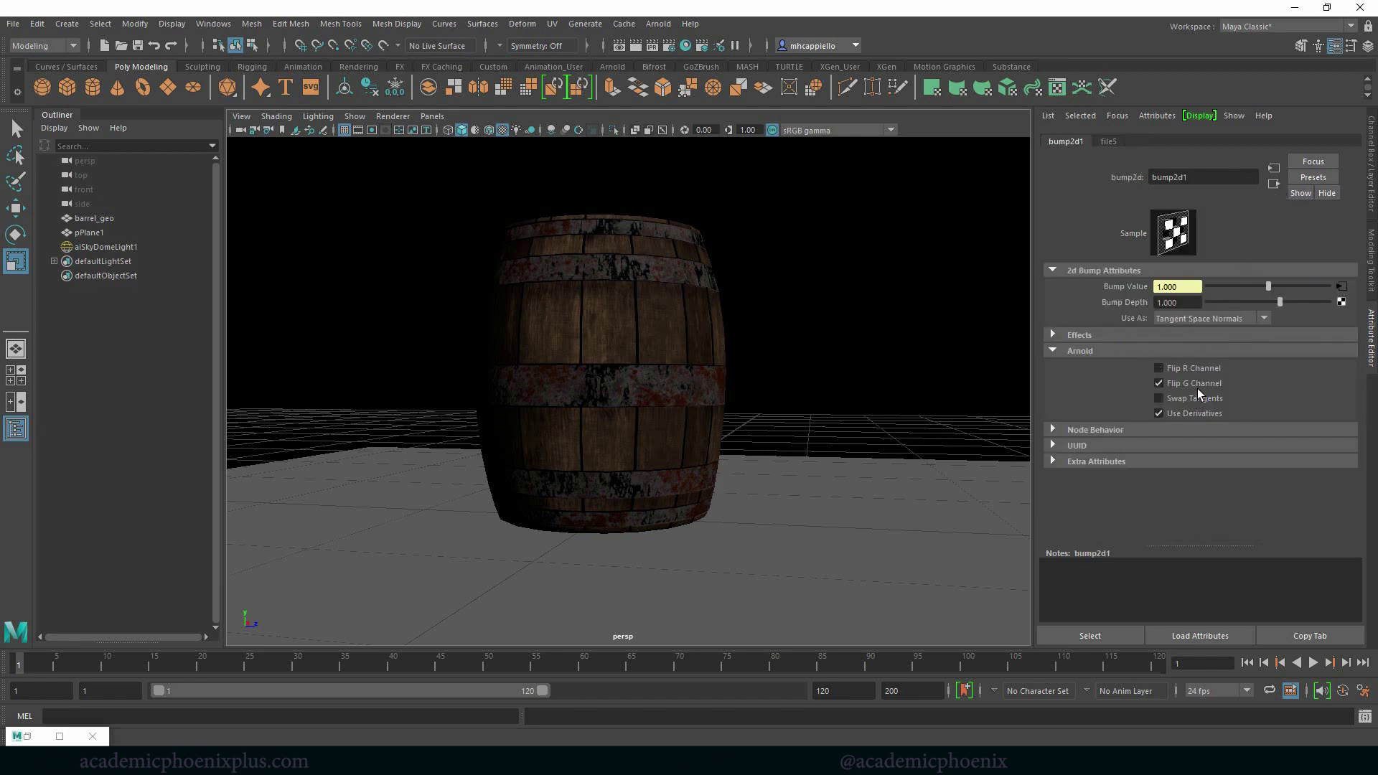
Step: Restore the Arnold render window, restart the render and view the barrel from a different angle
{"action": "left_click", "coordinate": [27, 736]}
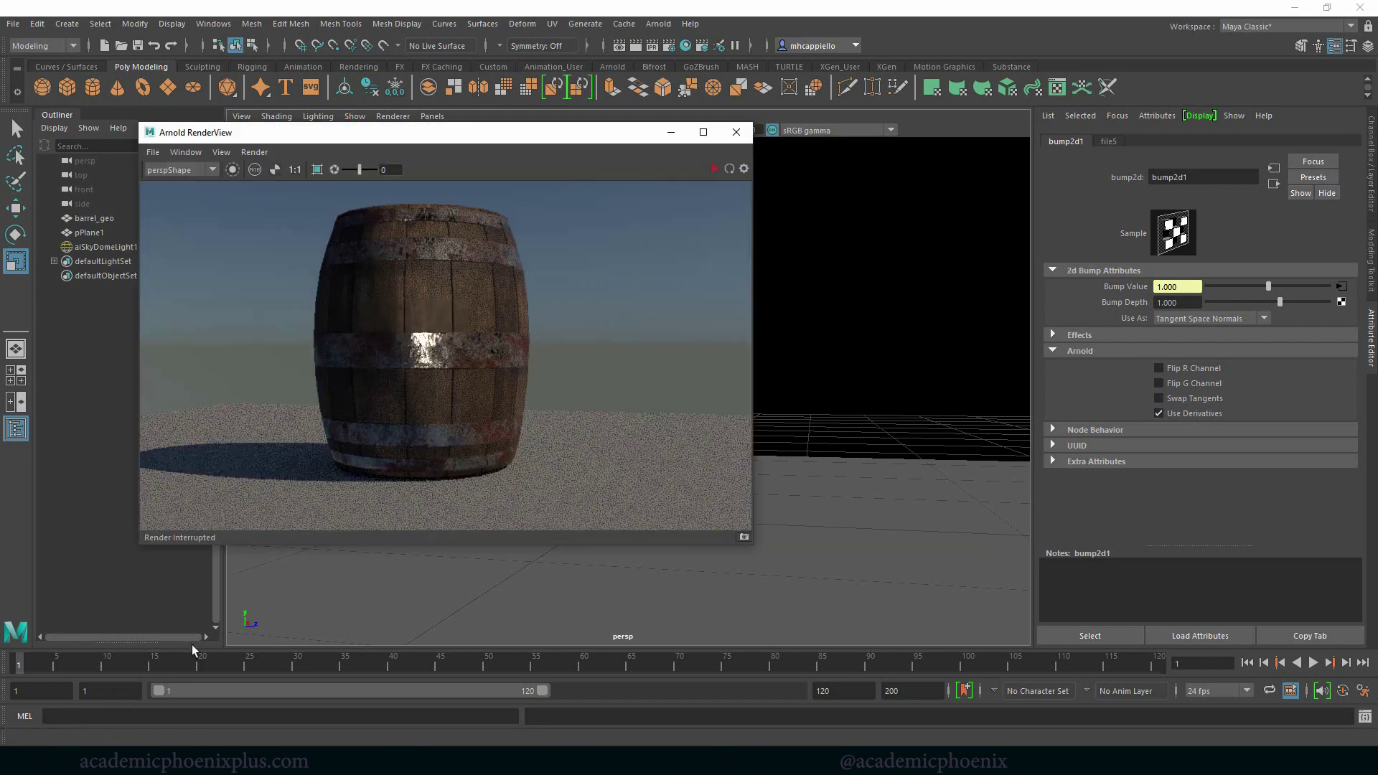
{"action": "left_click", "coordinate": [714, 168]}
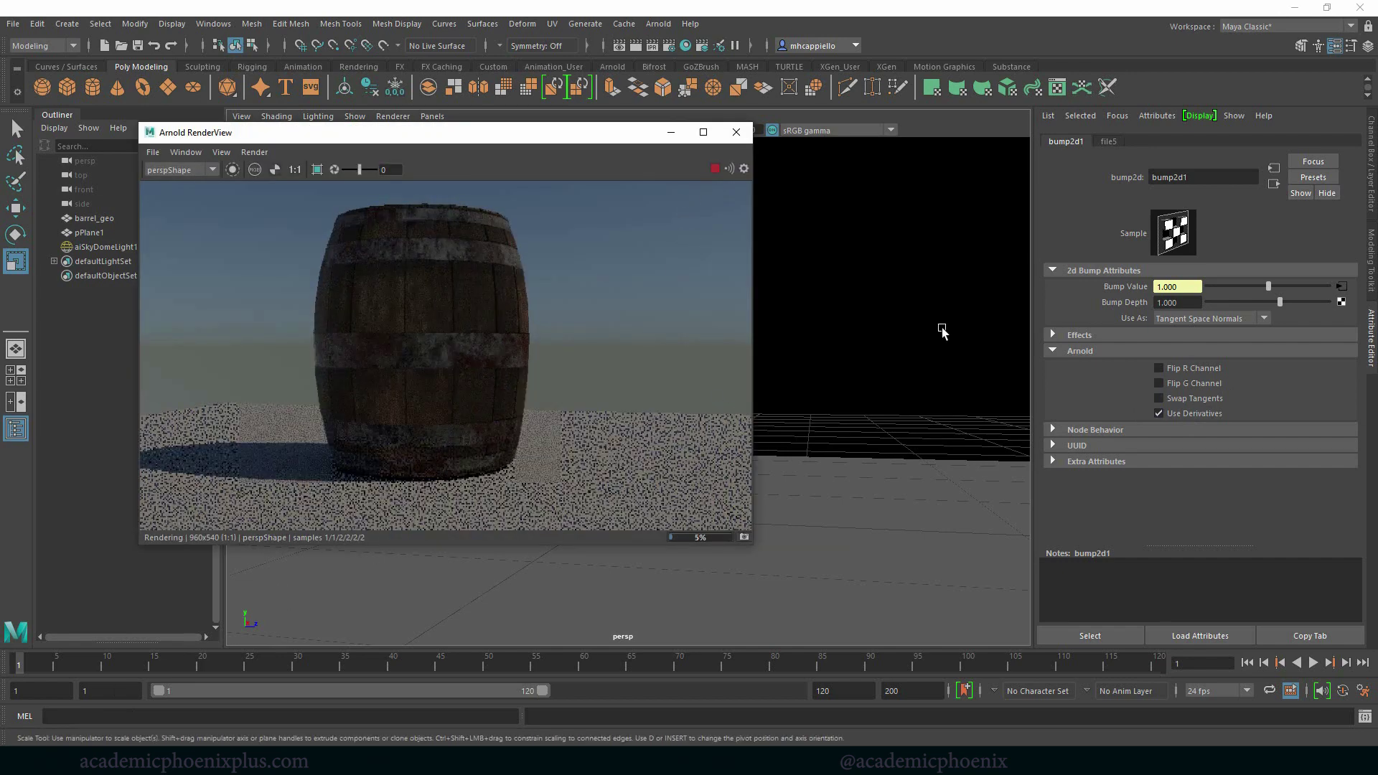
{"action": "left_click_drag", "start_coordinate": [943, 328], "coordinate": [763, 337], "text": "alt"}
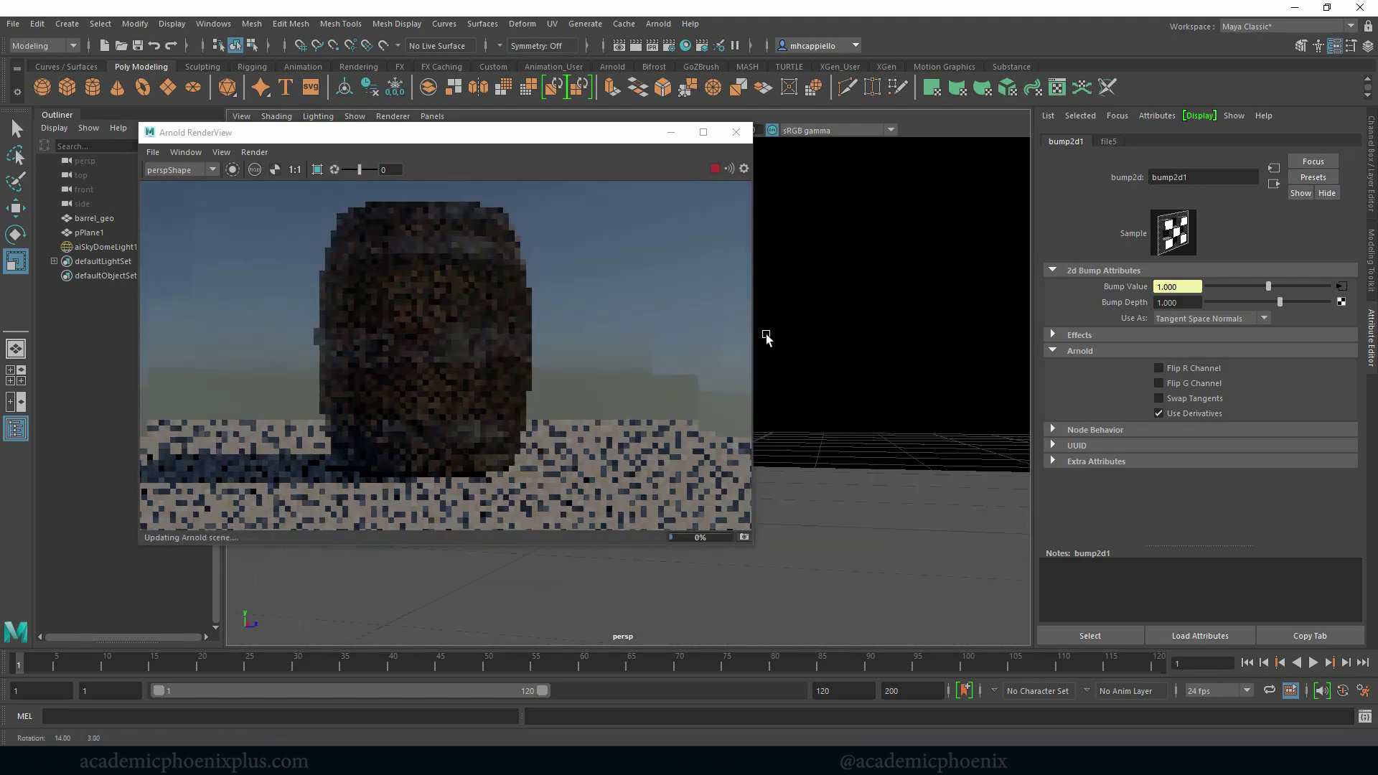
Step: Set the color space of the normal map's file texture to Raw
{"action": "left_click", "coordinate": [1340, 287]}
{"action": "left_click", "coordinate": [1199, 411]}
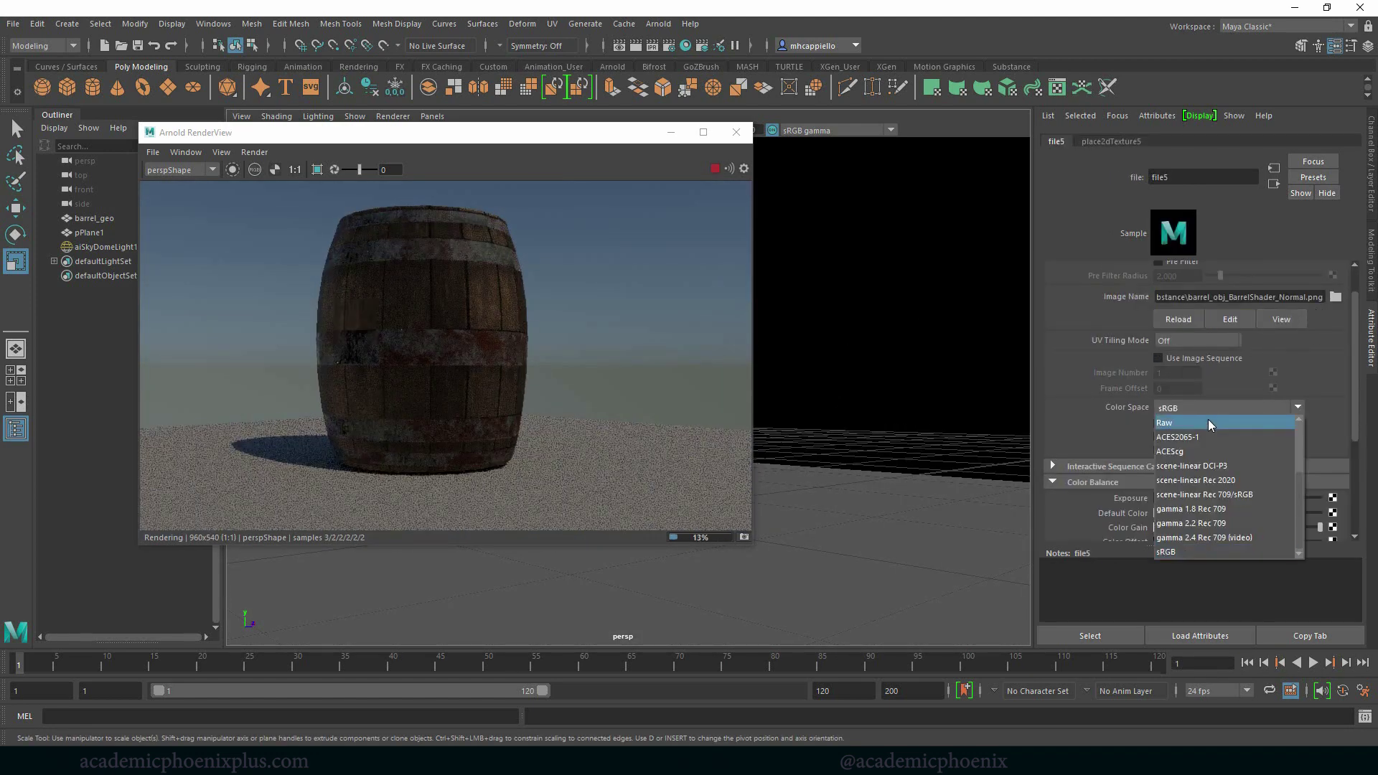
{"action": "left_click", "coordinate": [1208, 425]}
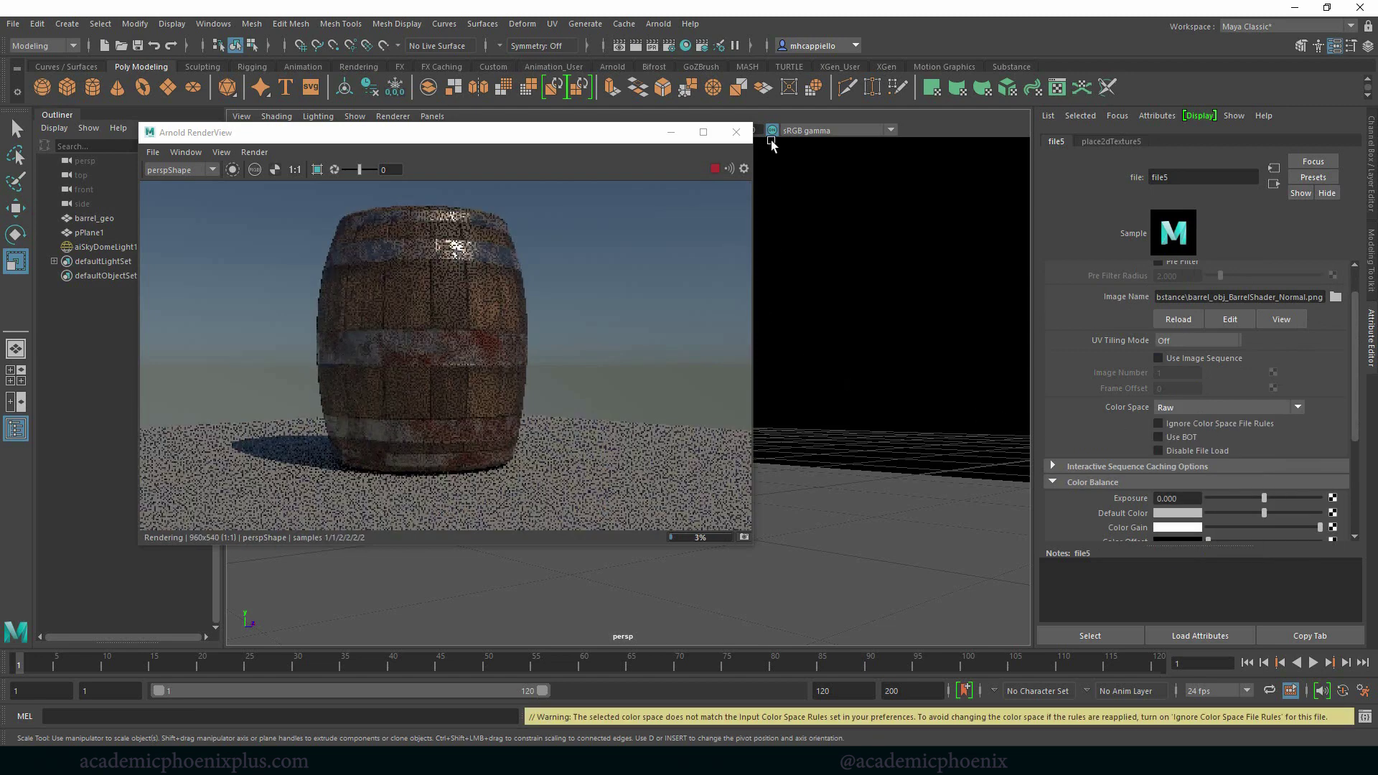
Step: Check the render of the barrel from above, close the render window and return to the bump2d1 node
{"action": "left_click", "coordinate": [736, 133]}
{"action": "left_click", "coordinate": [658, 23]}
{"action": "left_click", "coordinate": [667, 50]}
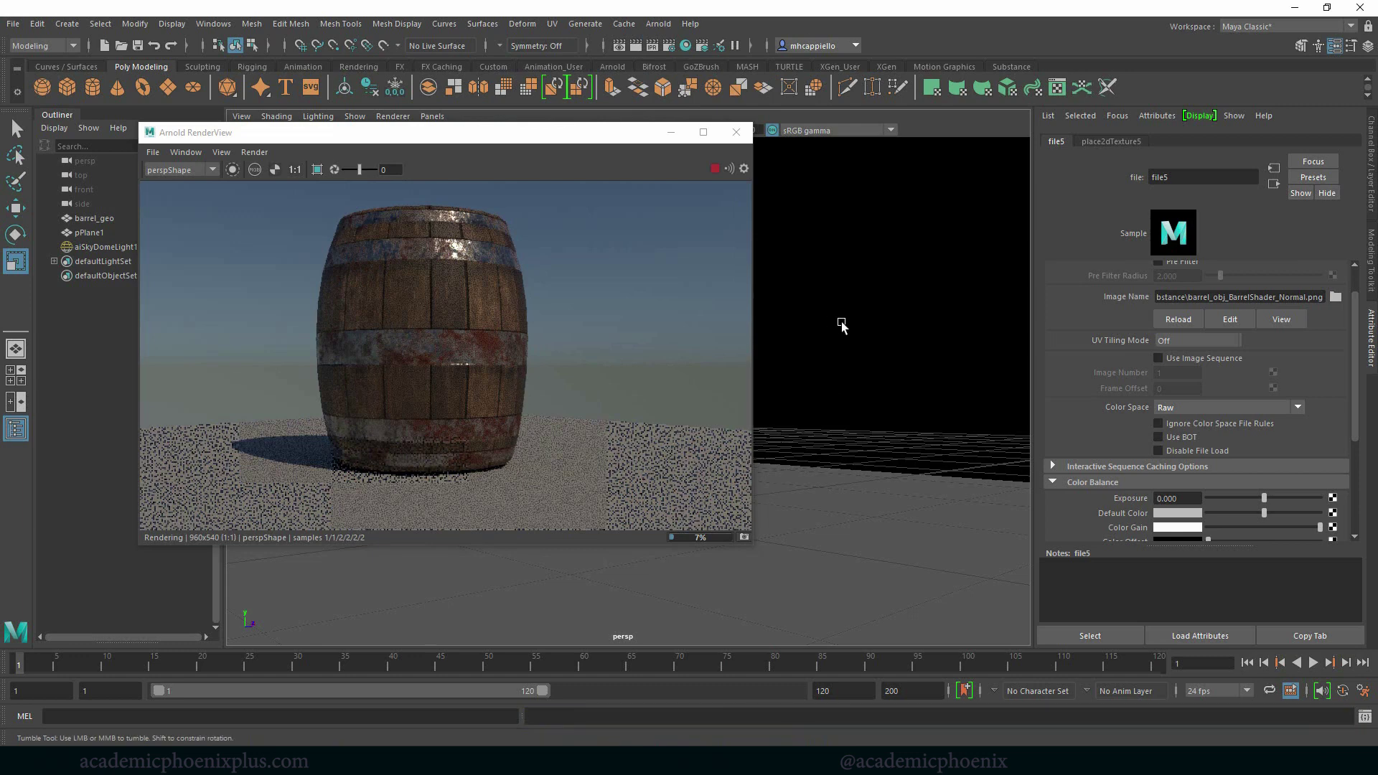
{"action": "left_click_drag", "start_coordinate": [839, 323], "coordinate": [848, 398], "text": "alt"}
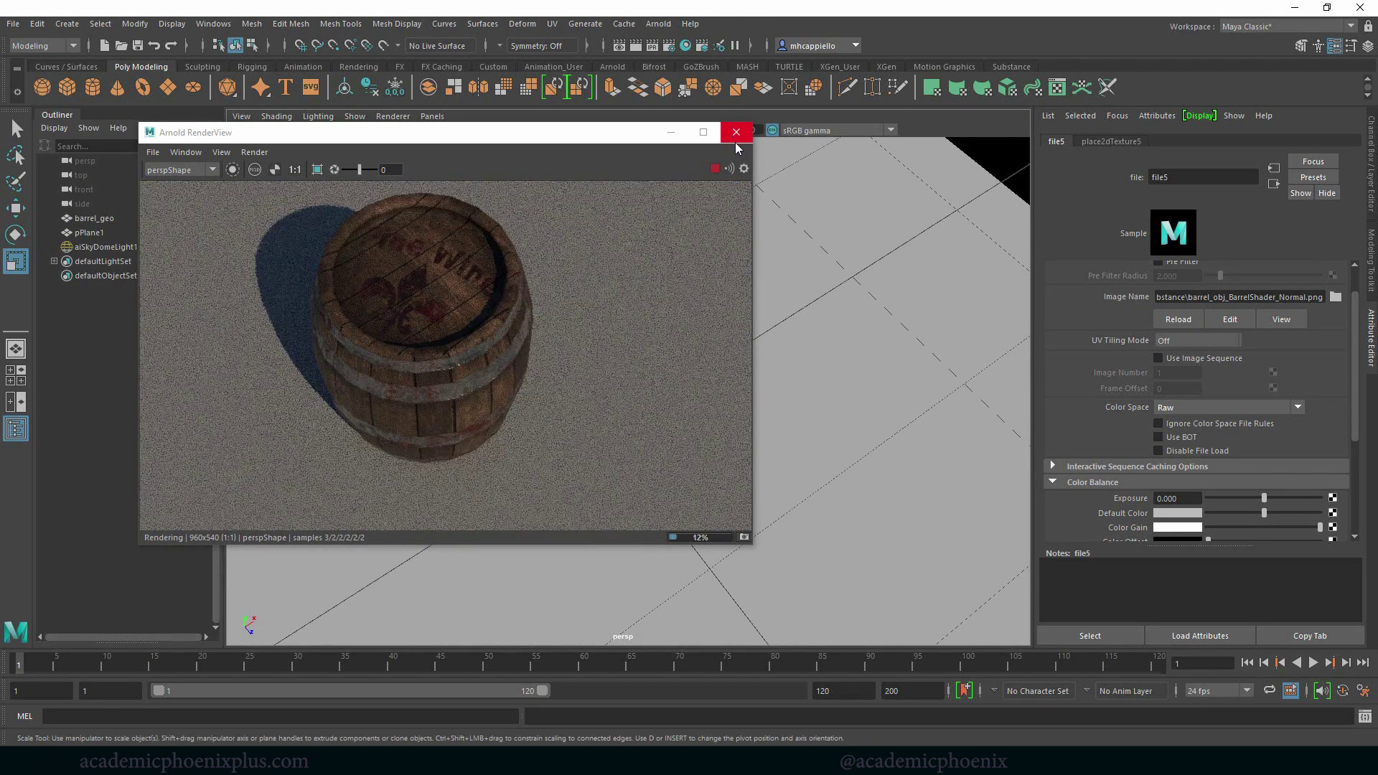
{"action": "left_click", "coordinate": [736, 133]}
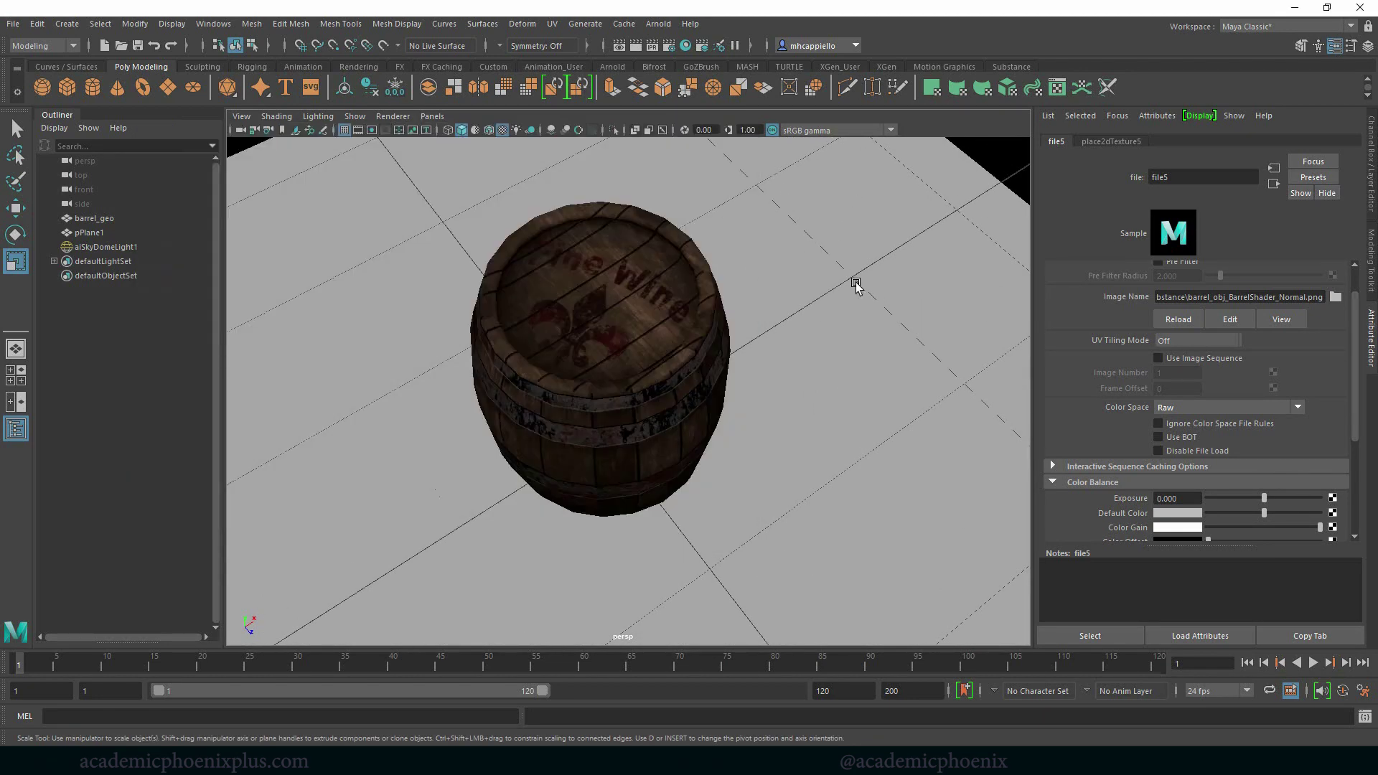
{"action": "left_click", "coordinate": [1273, 187]}
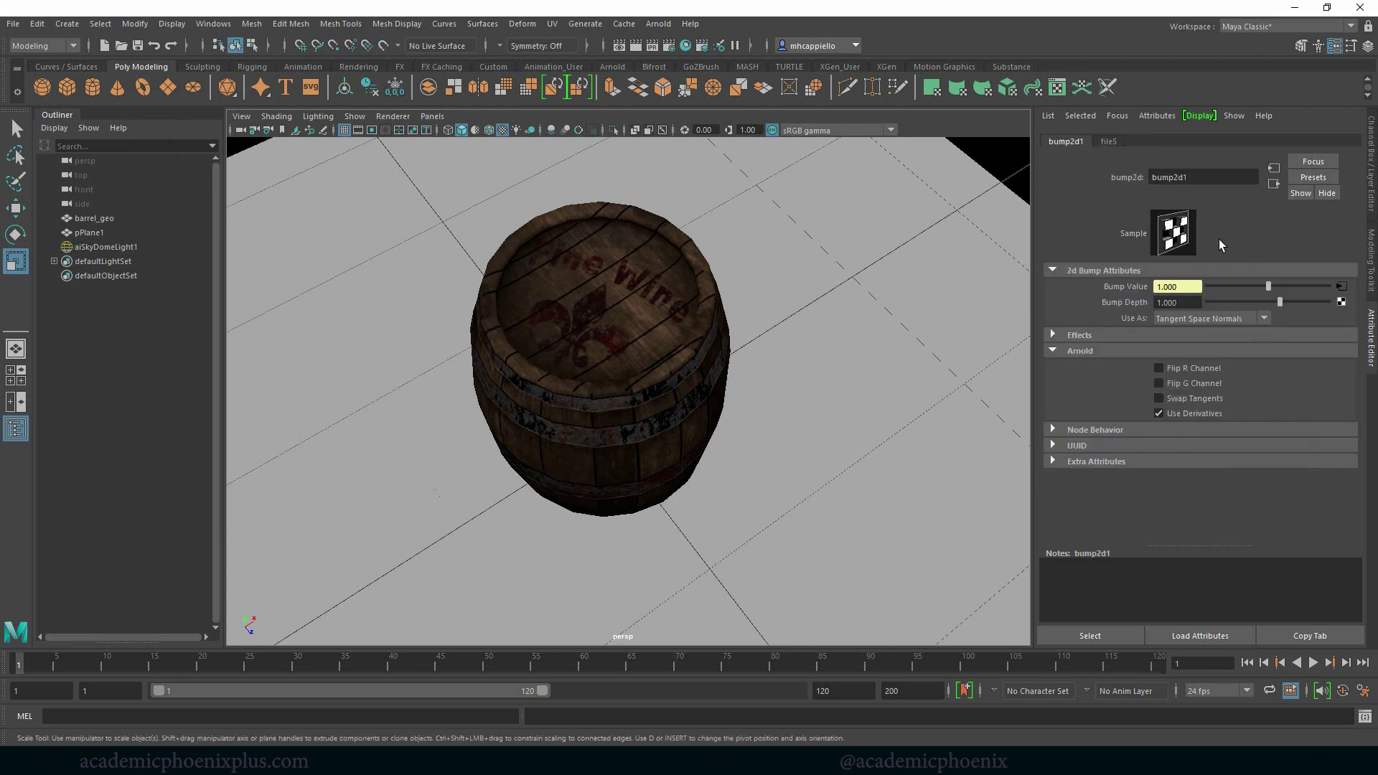
Step: Duplicate the barrel and move the copy beside the original
{"action": "left_click", "coordinate": [671, 332]}
{"action": "scroll", "coordinate": [477, 323], "scroll_direction": "down", "scroll_amount": 5}
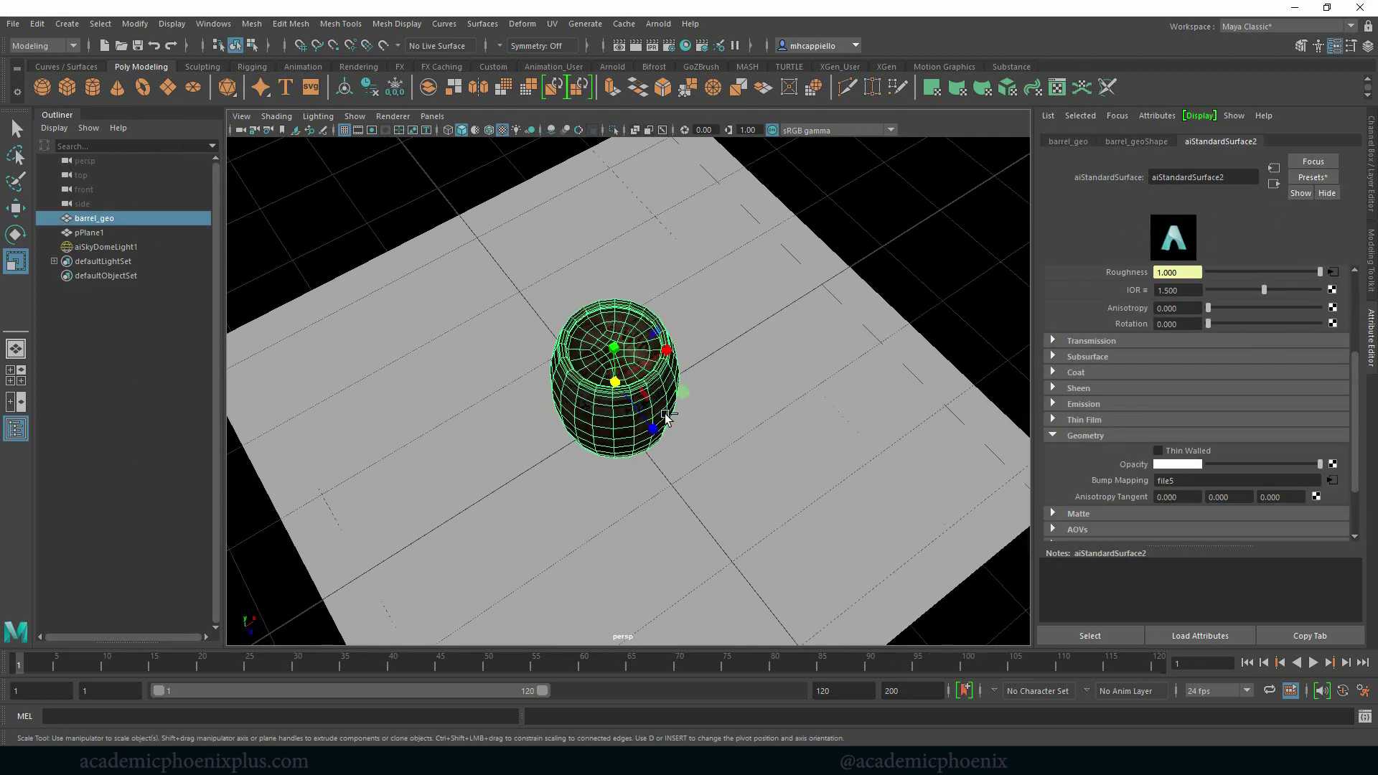
{"action": "key", "text": "ctrl+d"}
{"action": "key", "text": "w"}
{"action": "left_click_drag", "start_coordinate": [653, 423], "coordinate": [757, 508]}
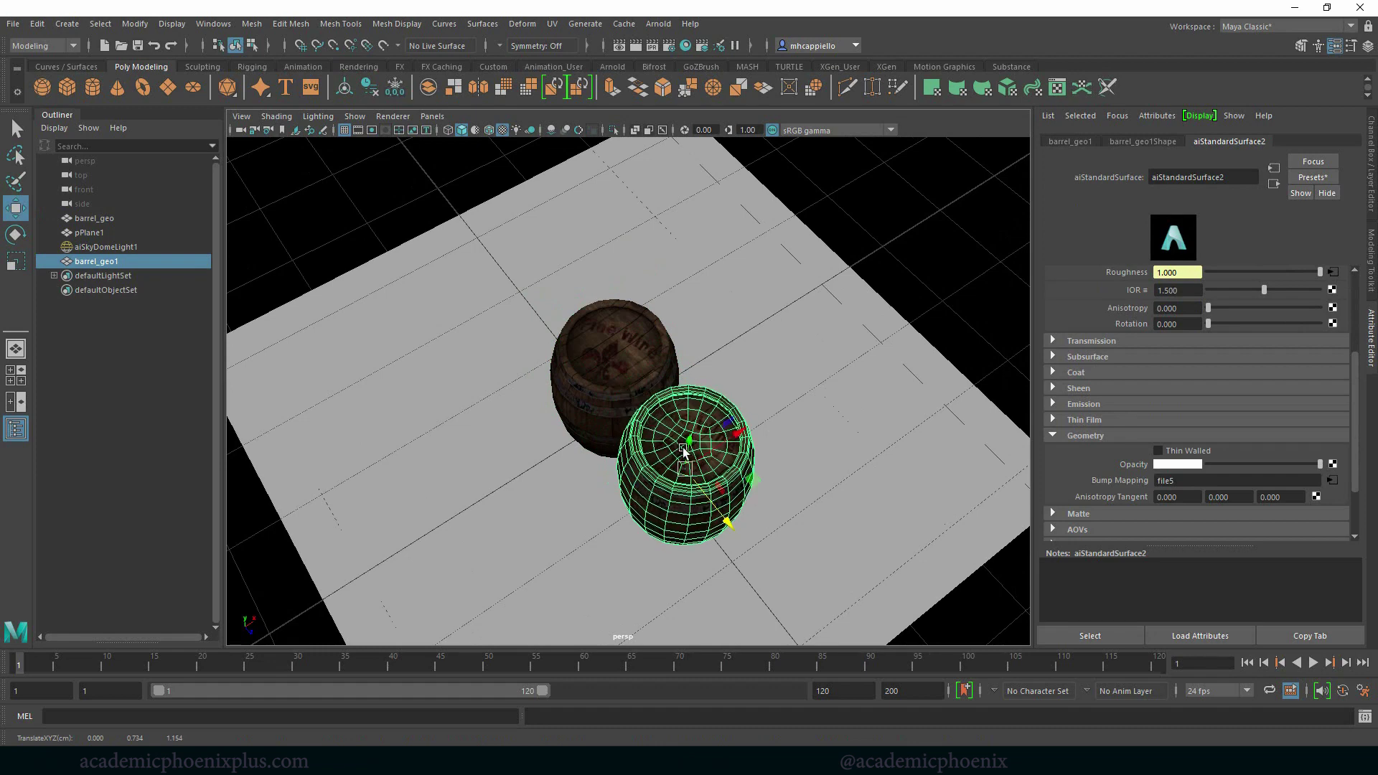
Step: Rotate the duplicate barrel onto its side and lower it to the ground plane next to the standing barrel
{"action": "key", "text": "e"}
{"action": "left_click_drag", "start_coordinate": [675, 451], "coordinate": [944, 394]}
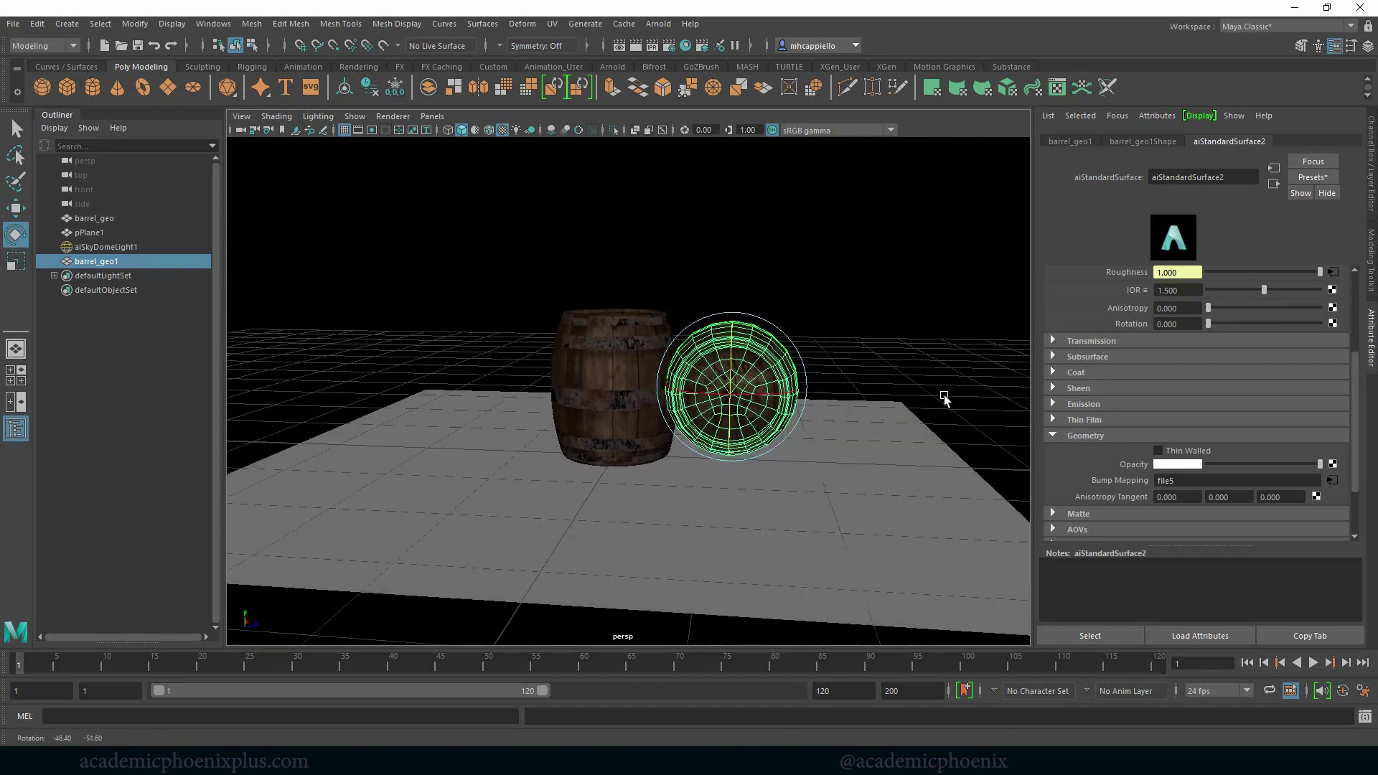
{"action": "key", "text": "w"}
{"action": "left_click_drag", "start_coordinate": [732, 319], "coordinate": [826, 416]}
{"action": "key", "text": "e"}
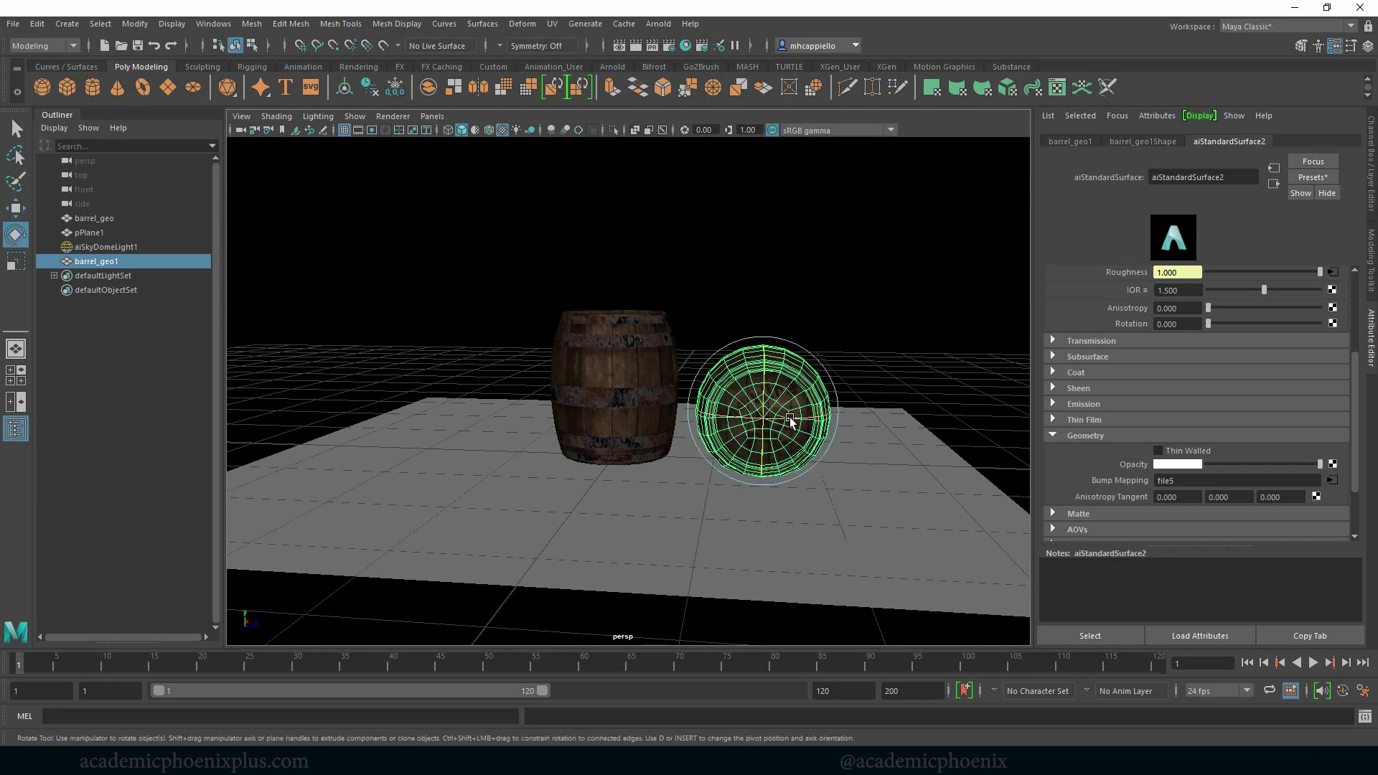
{"action": "key", "text": "w"}
{"action": "left_click_drag", "start_coordinate": [763, 362], "coordinate": [765, 357]}
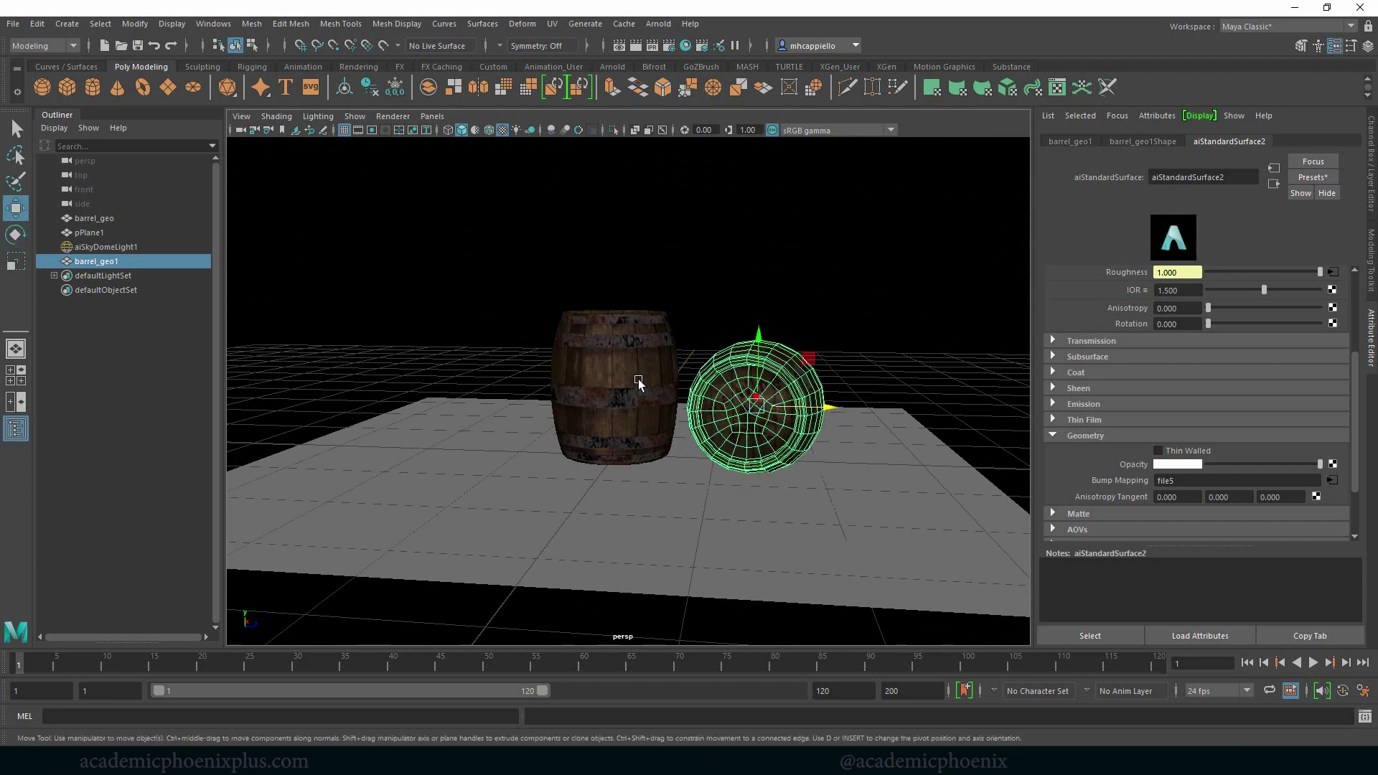
Step: Adjust the position of the lying barrel so it rests on the ground close against the standing barrel
{"action": "left_click", "coordinate": [636, 380]}
{"action": "scroll", "coordinate": [902, 354], "scroll_direction": "up", "scroll_amount": 2}
{"action": "scroll", "coordinate": [902, 354], "scroll_direction": "up", "scroll_amount": 3}
{"action": "left_click", "coordinate": [866, 251]}
{"action": "middle_click_drag", "start_coordinate": [862, 264], "coordinate": [800, 310], "text": "alt"}
{"action": "left_click", "coordinate": [841, 415]}
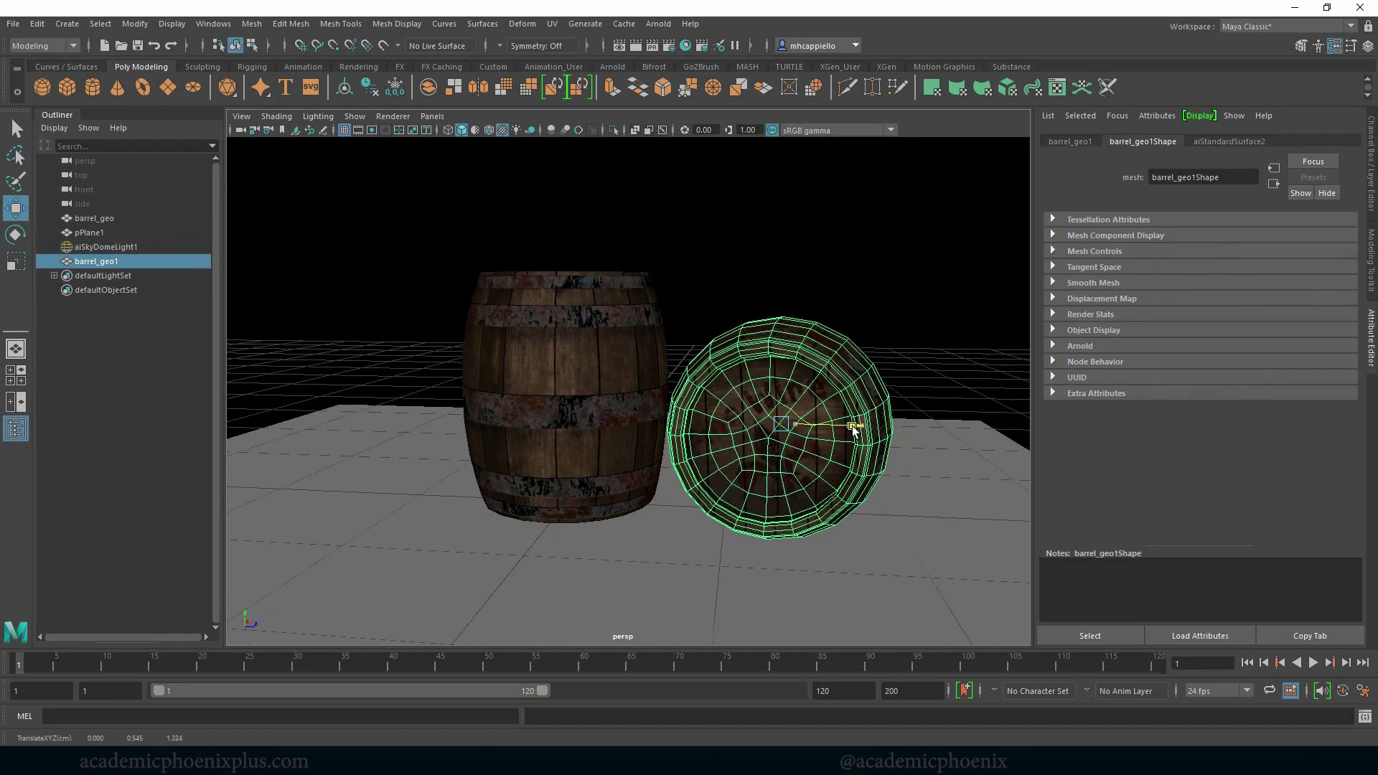
{"action": "scroll", "coordinate": [903, 341], "scroll_direction": "up", "scroll_amount": 1}
{"action": "scroll", "coordinate": [912, 344], "scroll_direction": "up", "scroll_amount": 2}
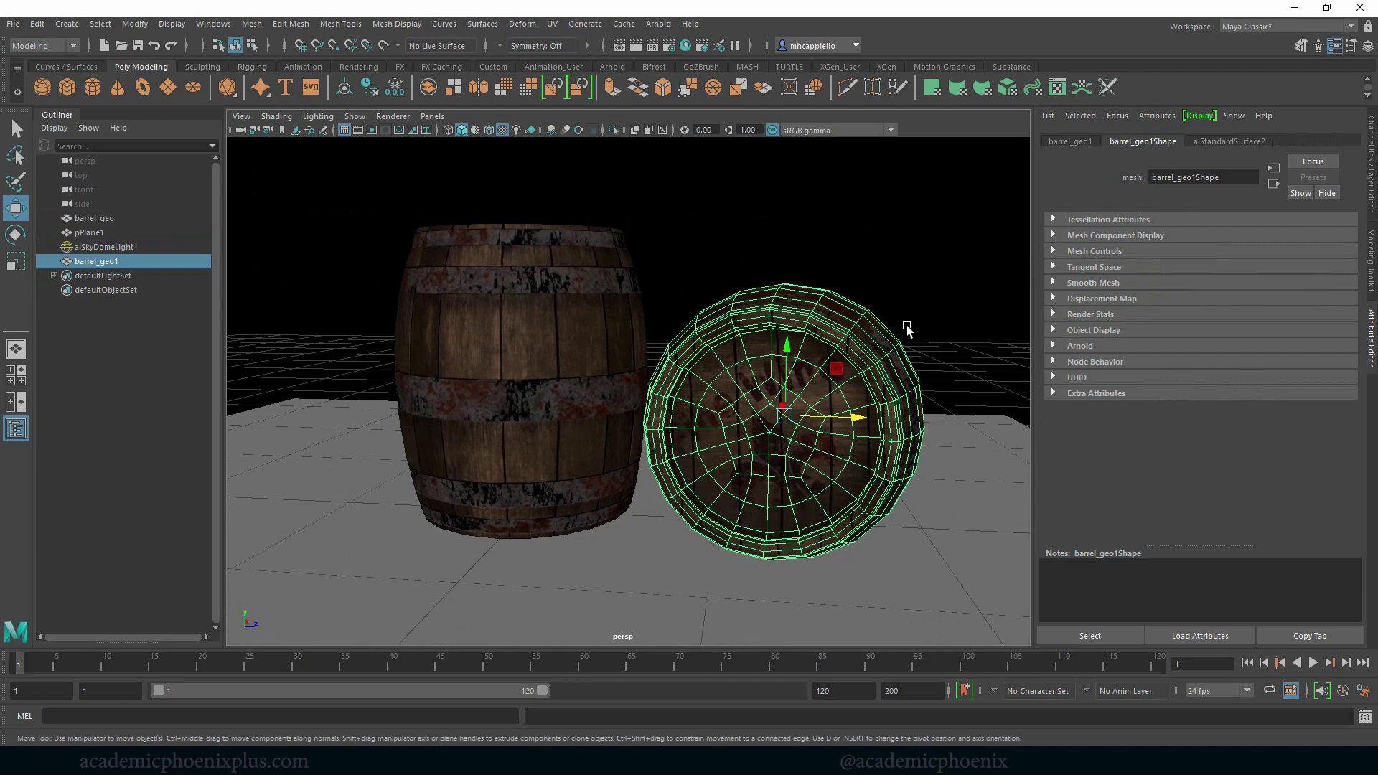
Step: Turn on the resolution gate and frame both barrels inside it from a raised, angled view
{"action": "left_click", "coordinate": [658, 24]}
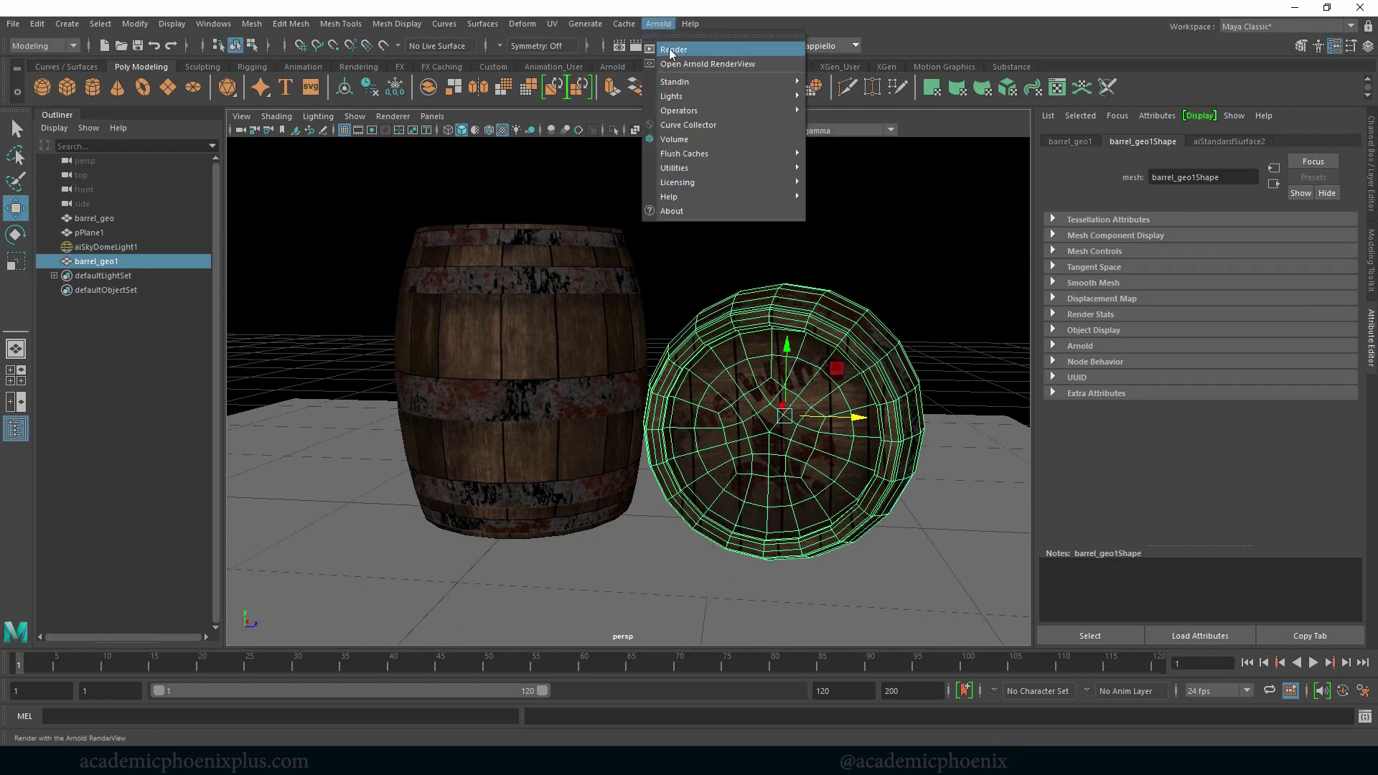
{"action": "left_click", "coordinate": [371, 132]}
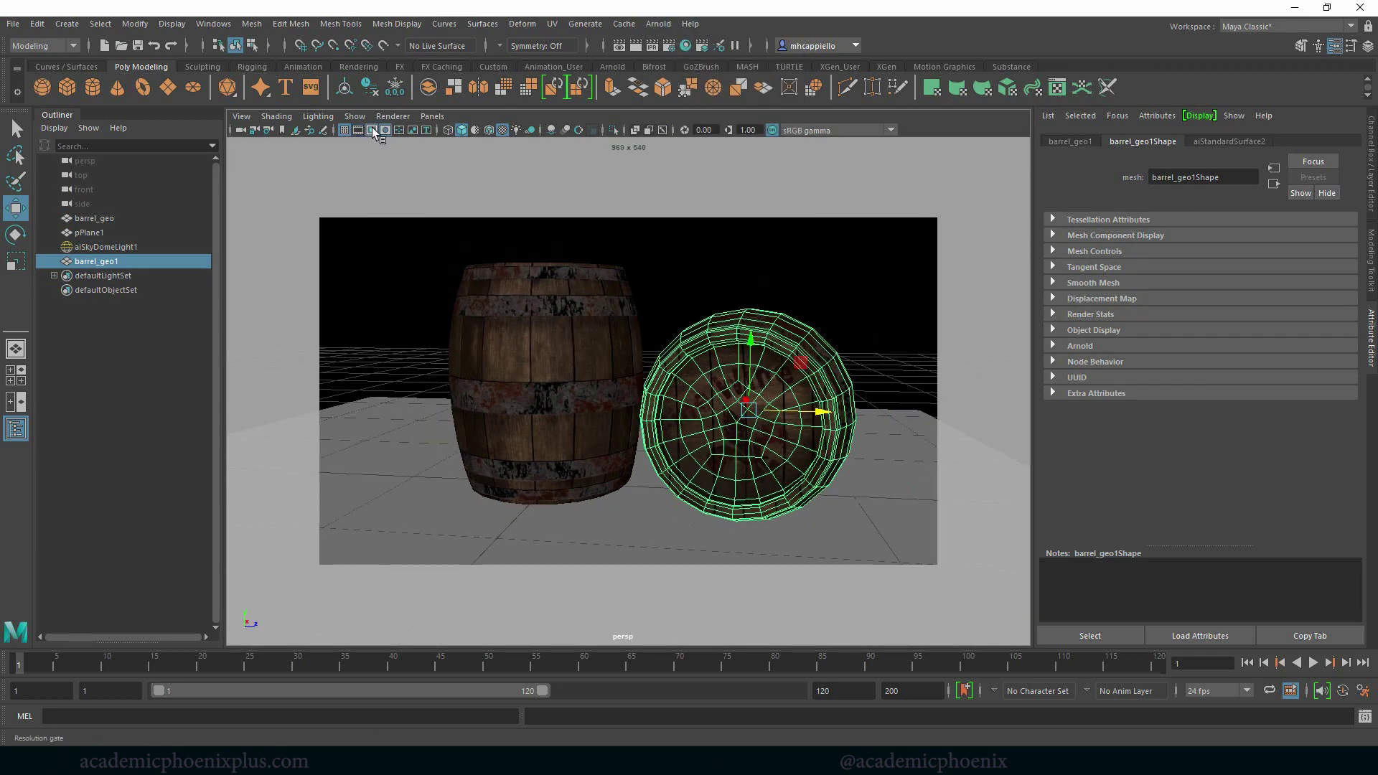
{"action": "left_click_drag", "start_coordinate": [832, 313], "coordinate": [794, 308], "text": "alt"}
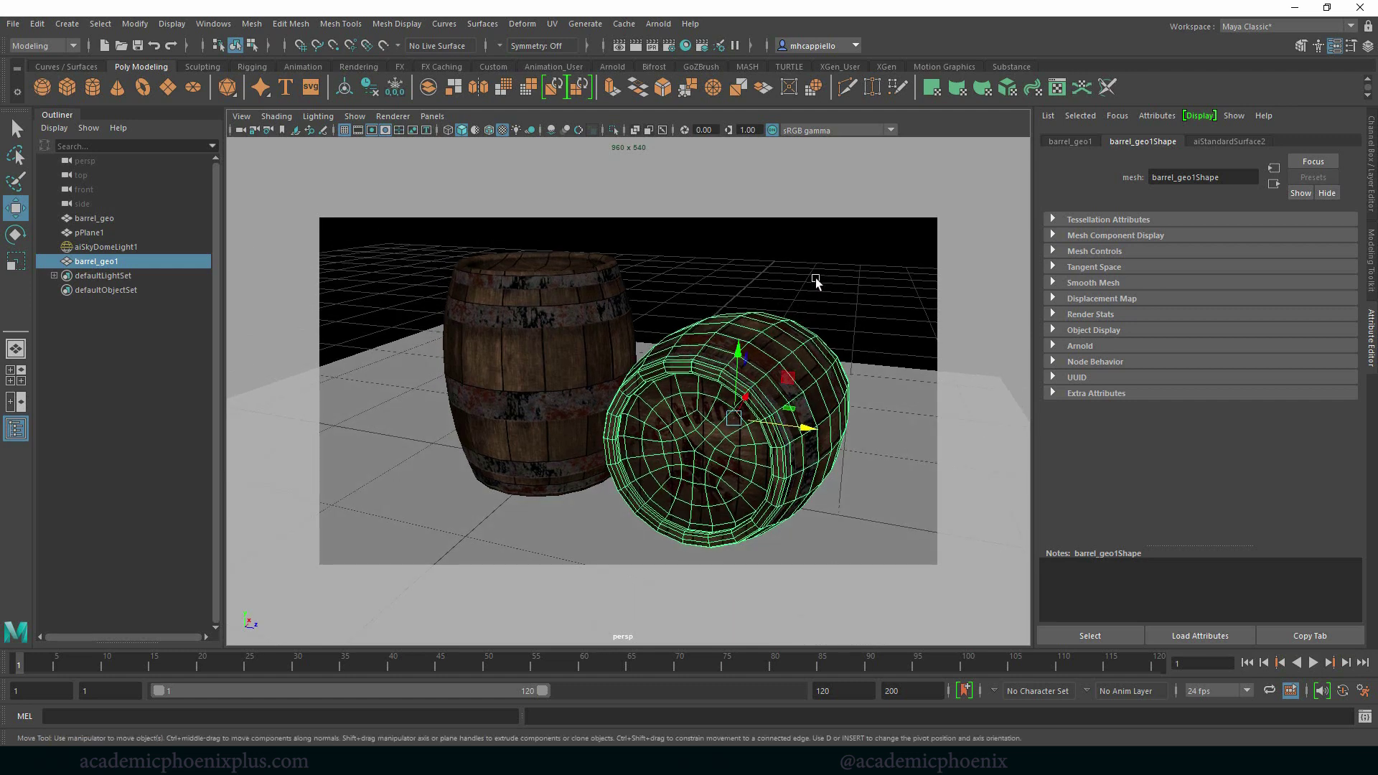
Step: Rotate the ground plane about its vertical axis and scale it up to fill more of the frame
{"action": "left_click", "coordinate": [370, 420]}
{"action": "key", "text": "e"}
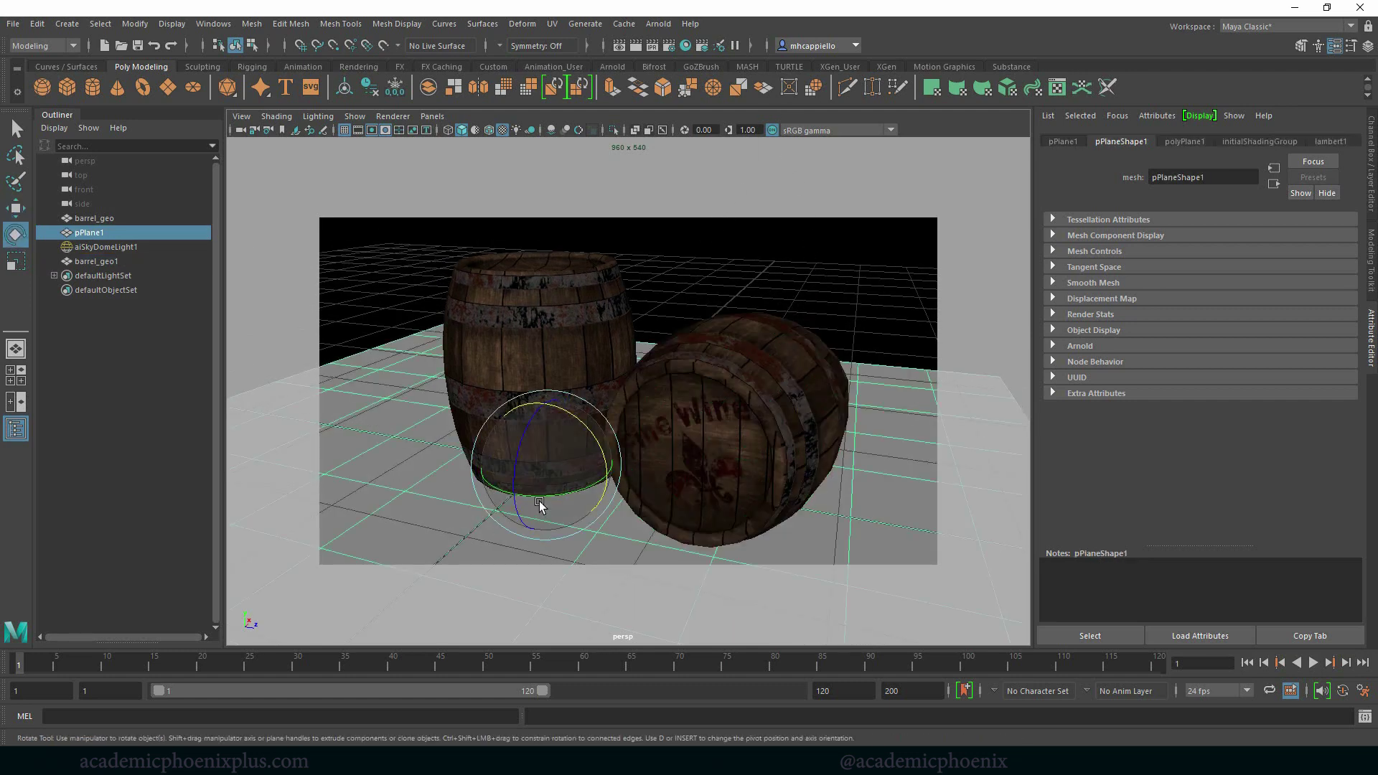
{"action": "left_click_drag", "start_coordinate": [542, 497], "coordinate": [707, 444]}
{"action": "key", "text": "r"}
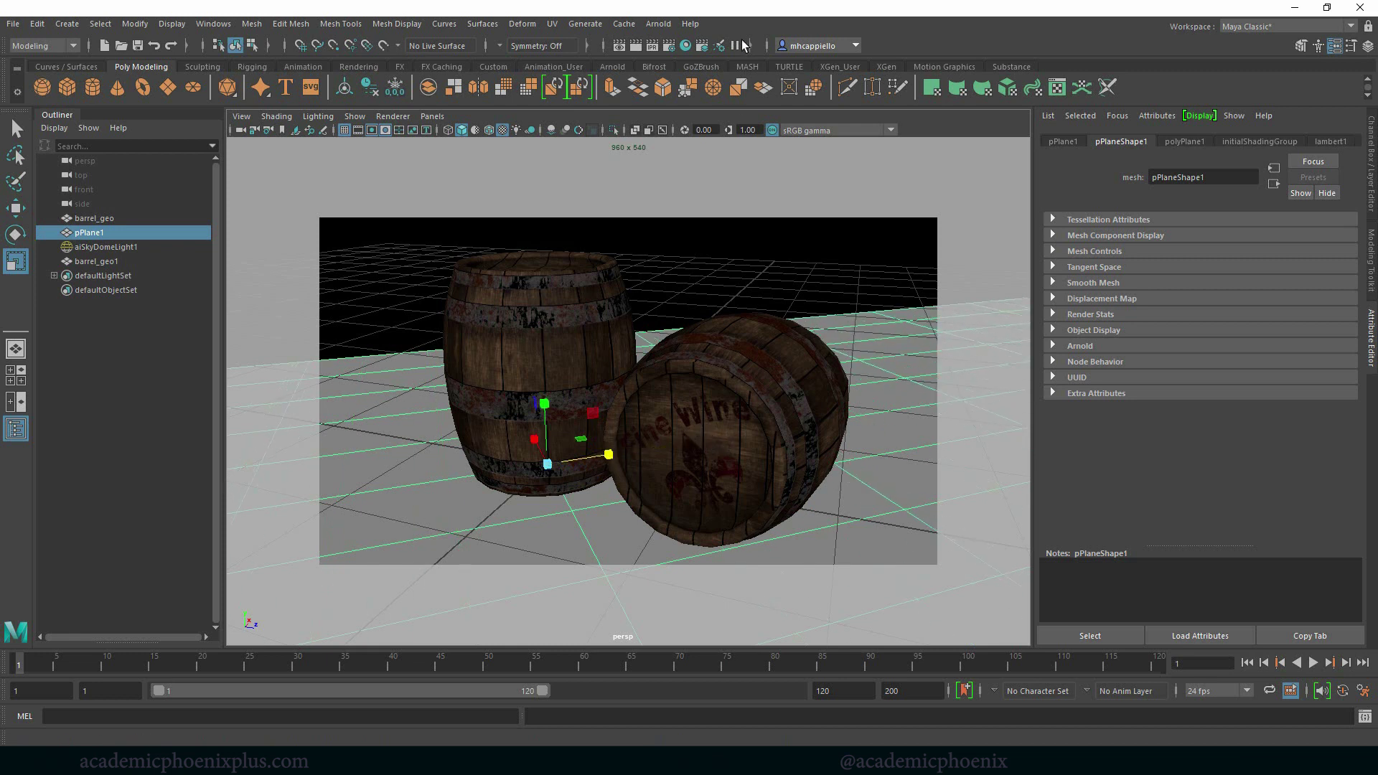
Step: Replace the ground plane with a polygon disc, scaled up and shifted back beneath both barrels
{"action": "key", "text": "Delete"}
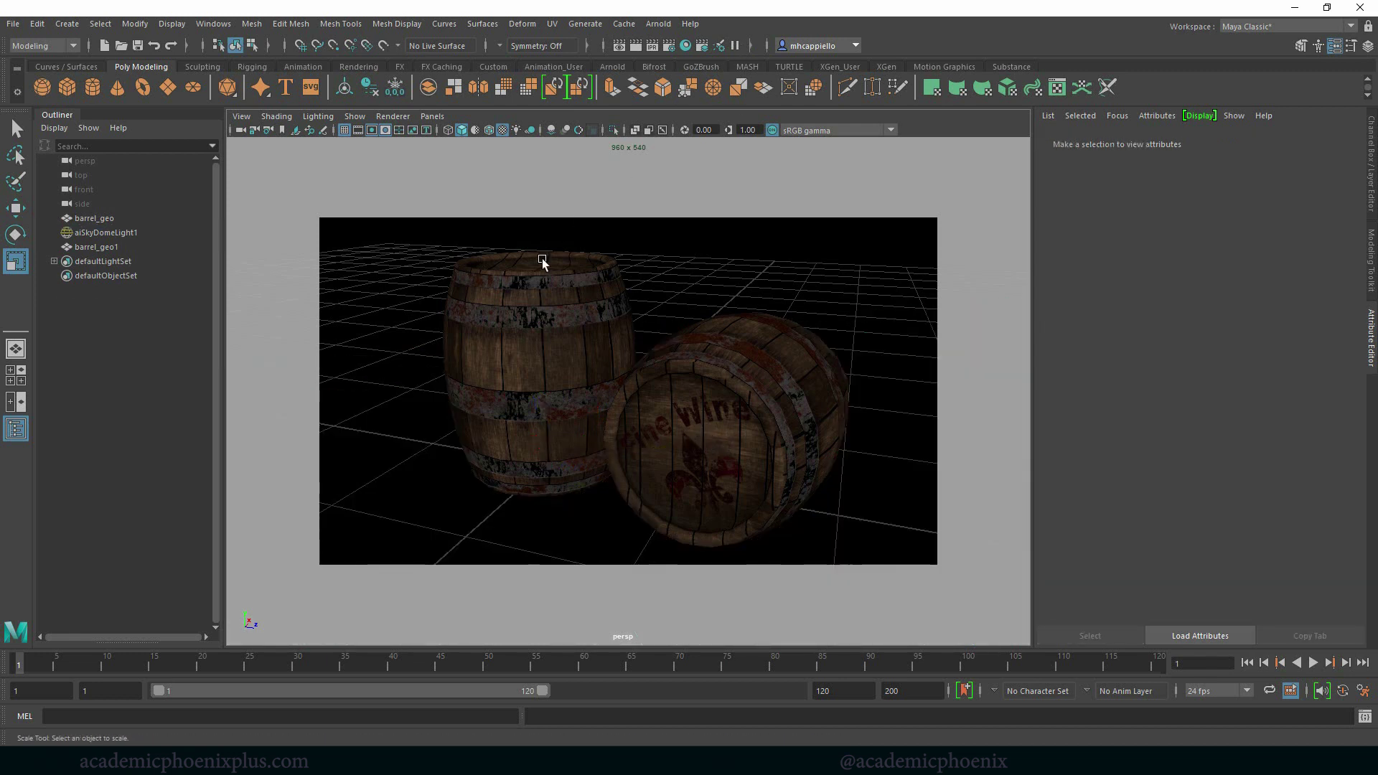
{"action": "left_click", "coordinate": [194, 94]}
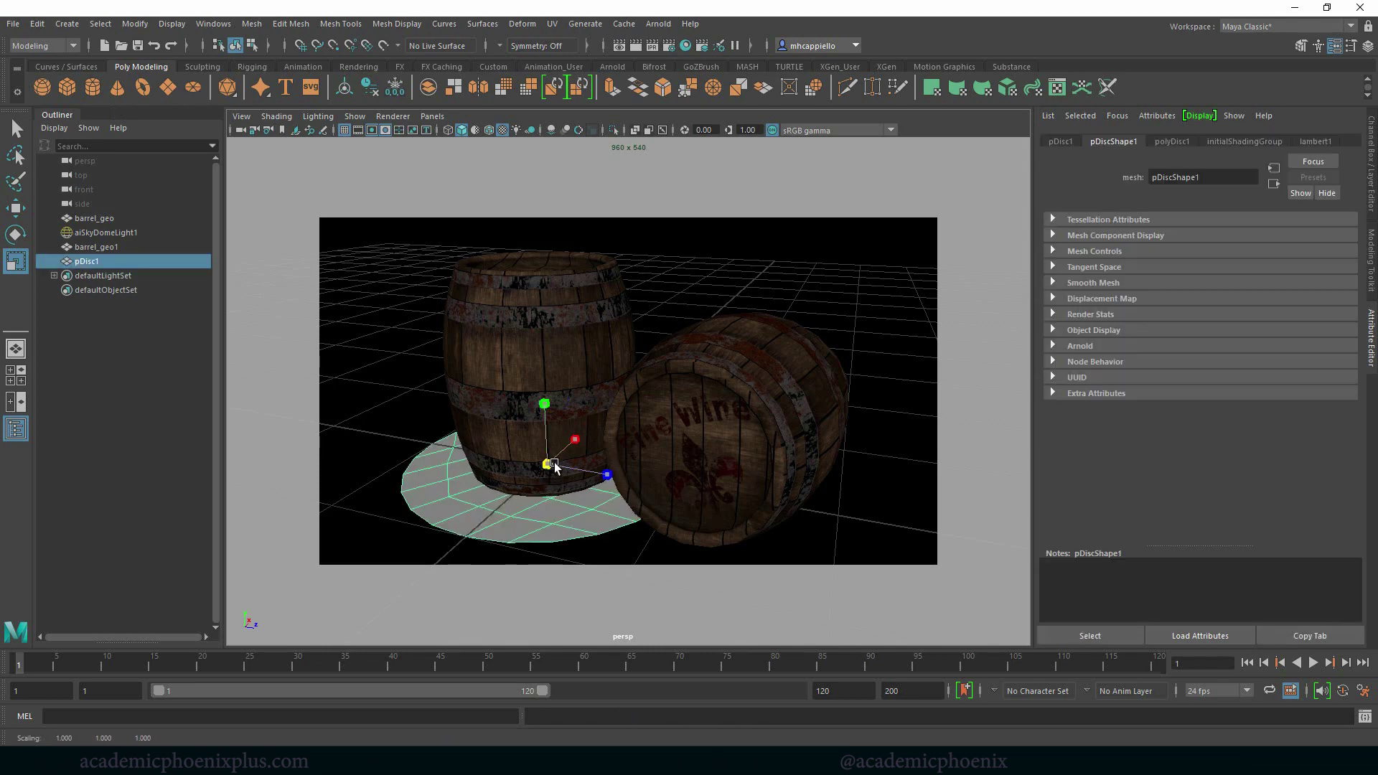
{"action": "left_click_drag", "start_coordinate": [554, 467], "coordinate": [1092, 564]}
{"action": "key", "text": "w"}
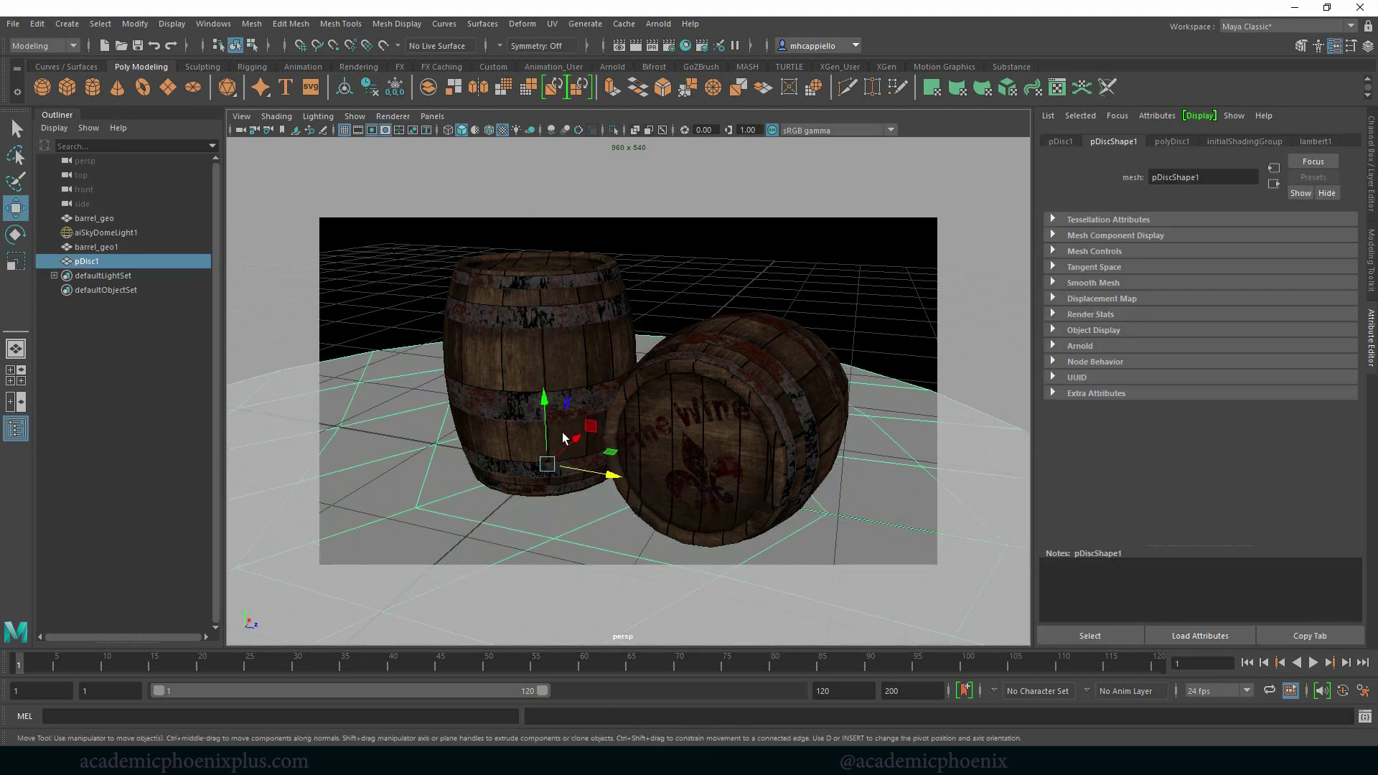
{"action": "key", "text": "ctrl+z"}
{"action": "left_click_drag", "start_coordinate": [573, 448], "coordinate": [638, 391]}
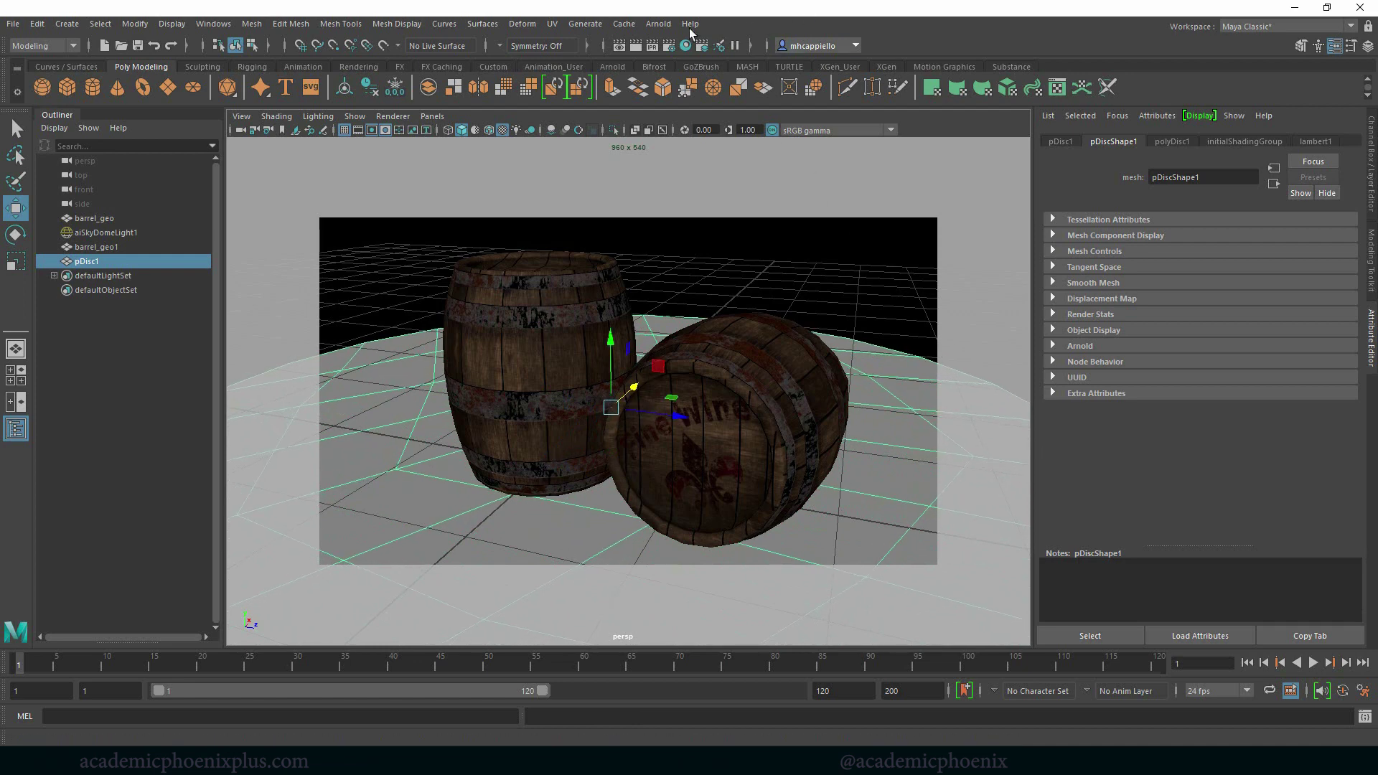
Step: Render the two barrels in Arnold, reframe them slightly smaller, and view the updated render in a maximized window
{"action": "left_click", "coordinate": [658, 24]}
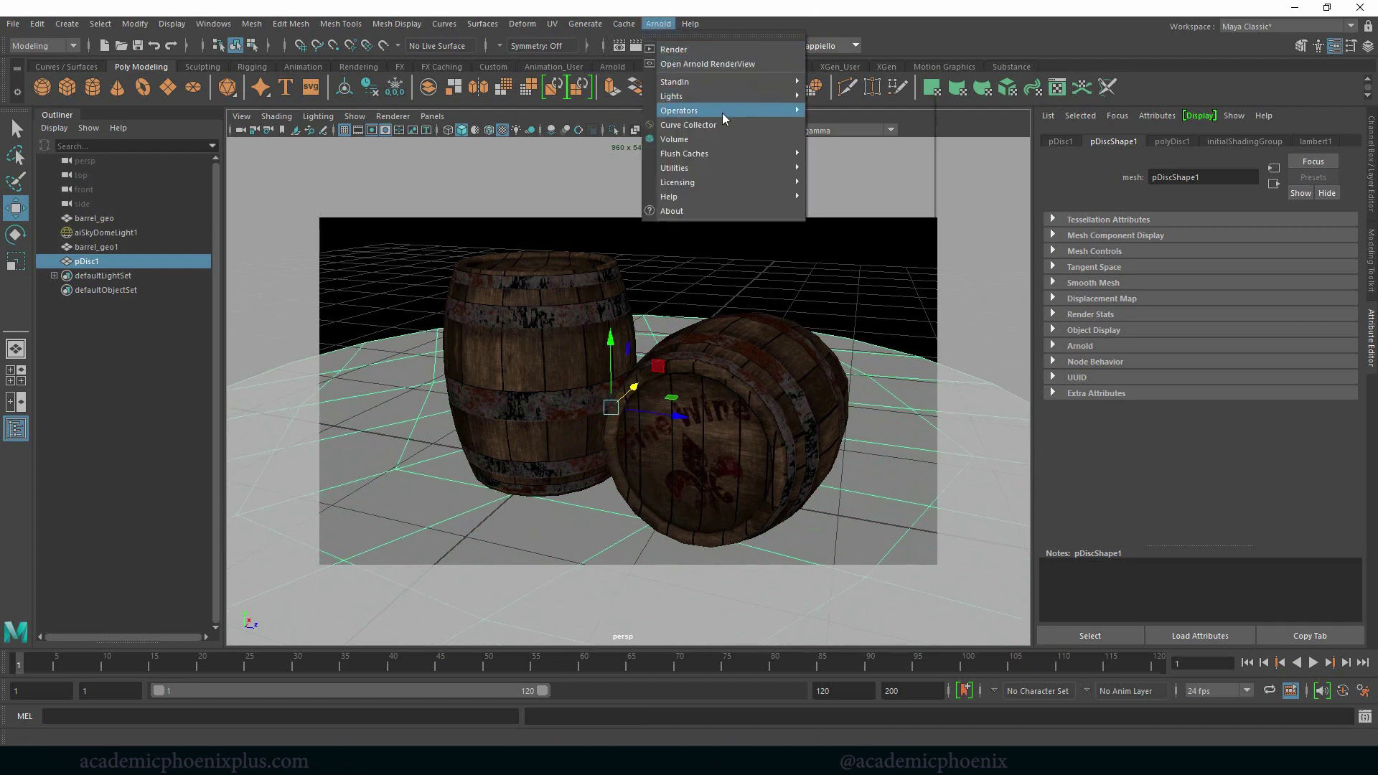
{"action": "left_click", "coordinate": [697, 63]}
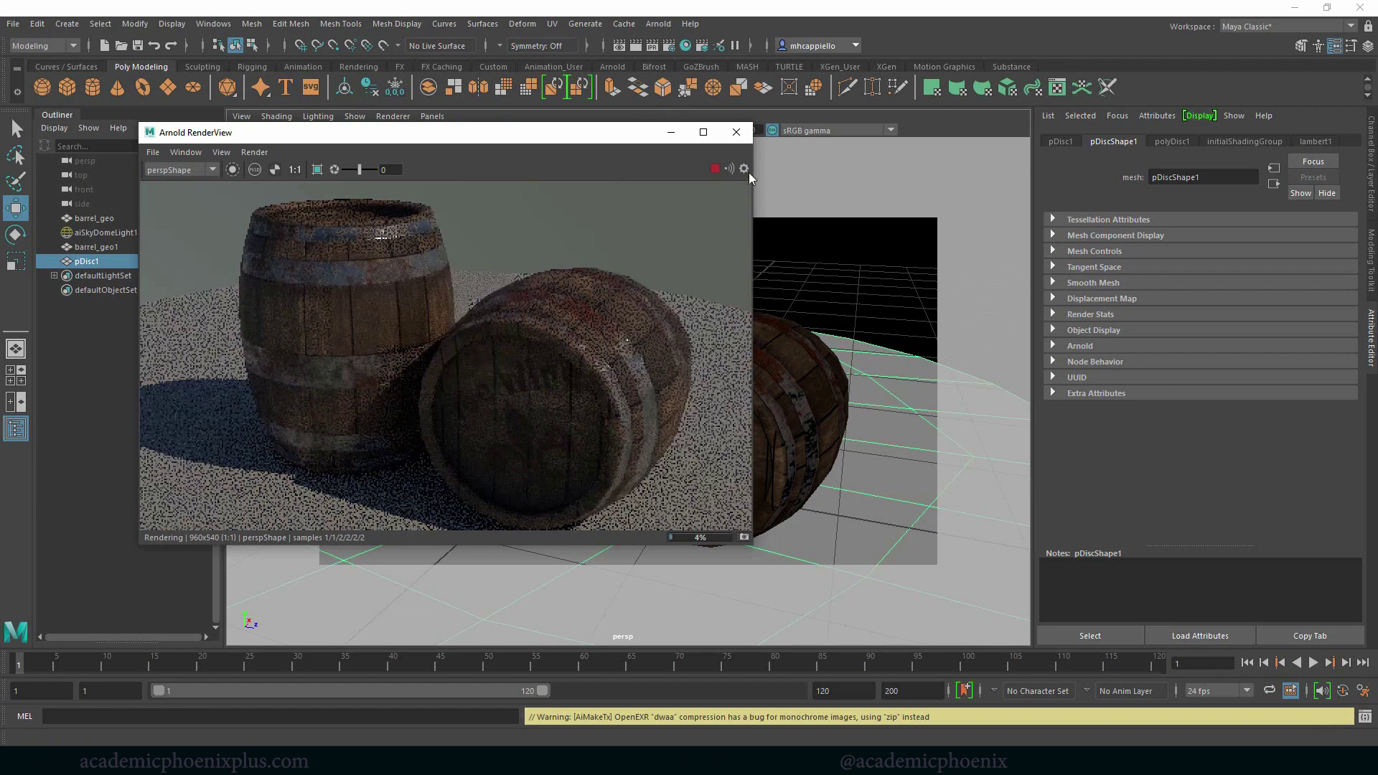
{"action": "left_click", "coordinate": [671, 132]}
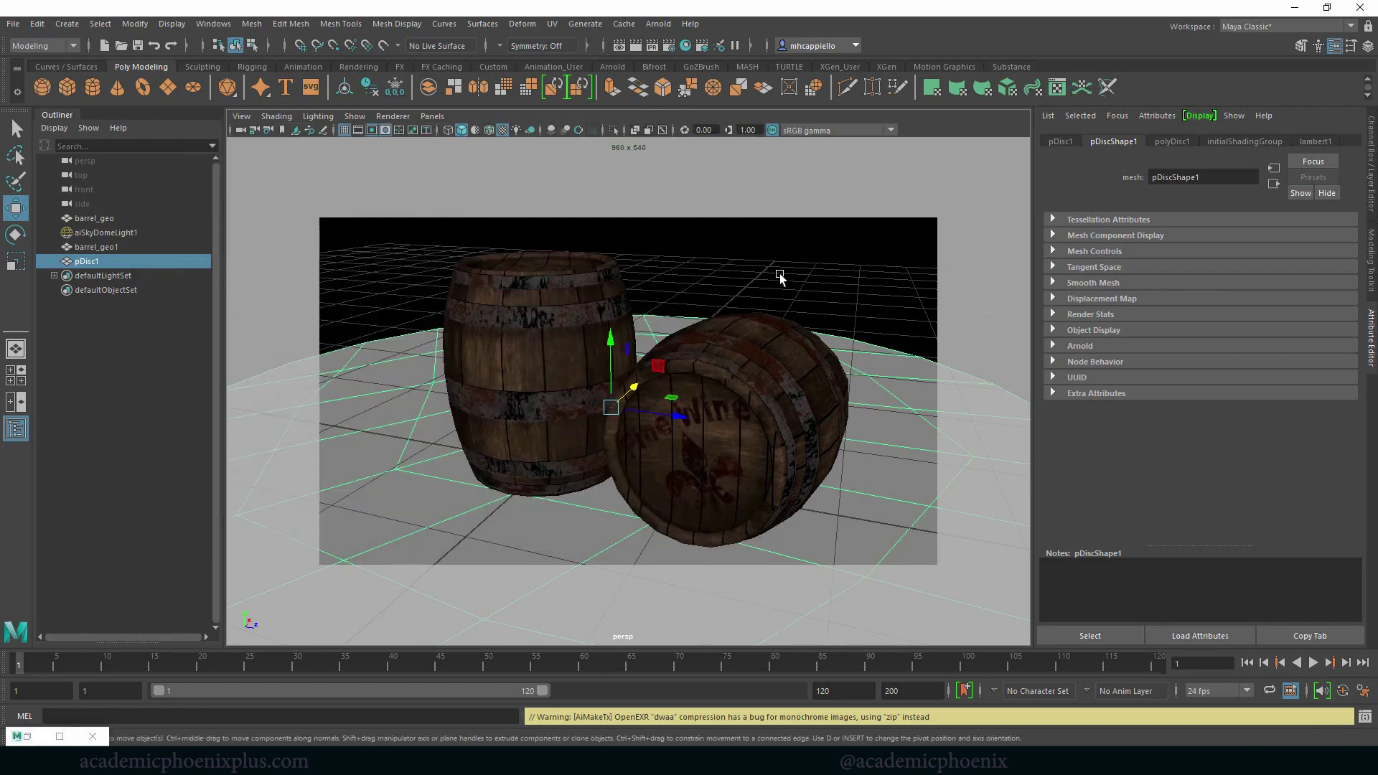
{"action": "middle_click_drag", "start_coordinate": [715, 314], "coordinate": [729, 311], "text": "alt"}
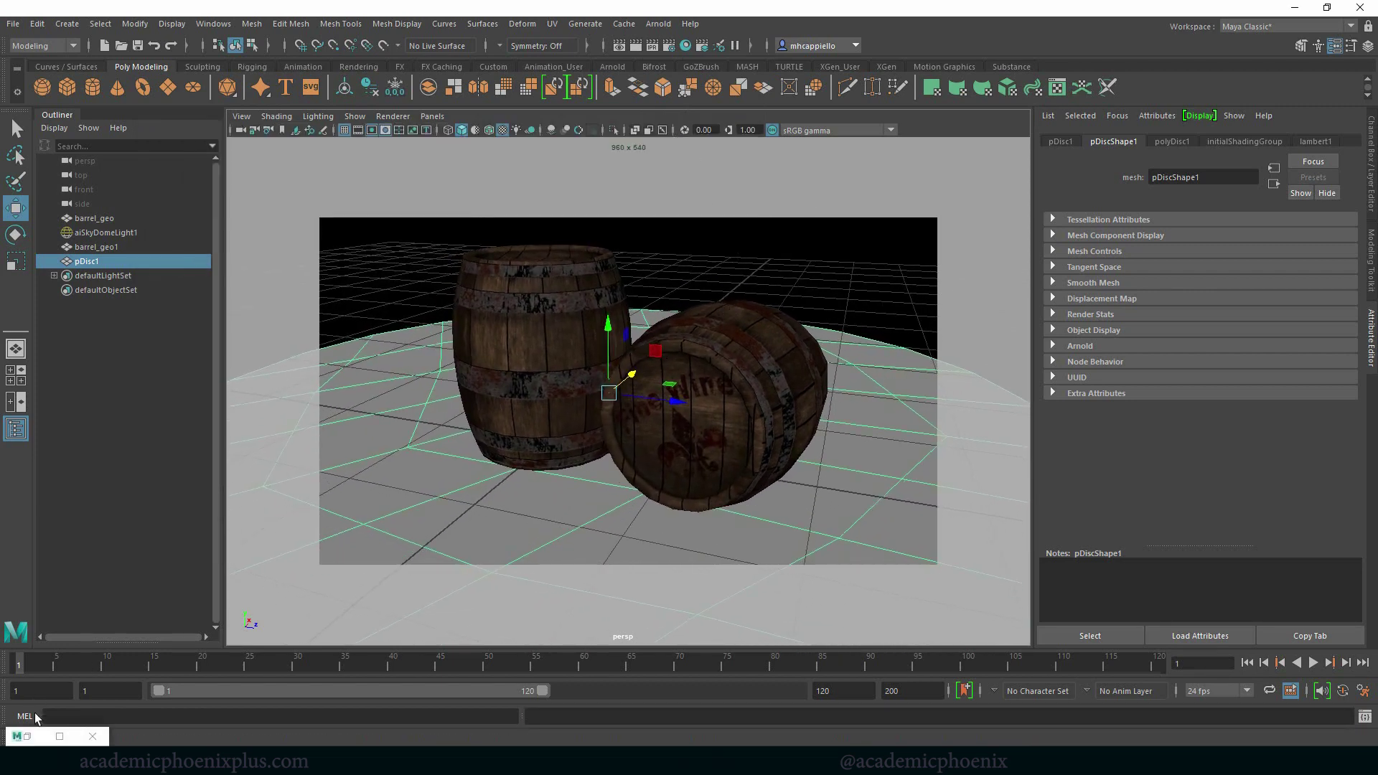
{"action": "left_click", "coordinate": [27, 736]}
{"action": "left_click", "coordinate": [715, 170]}
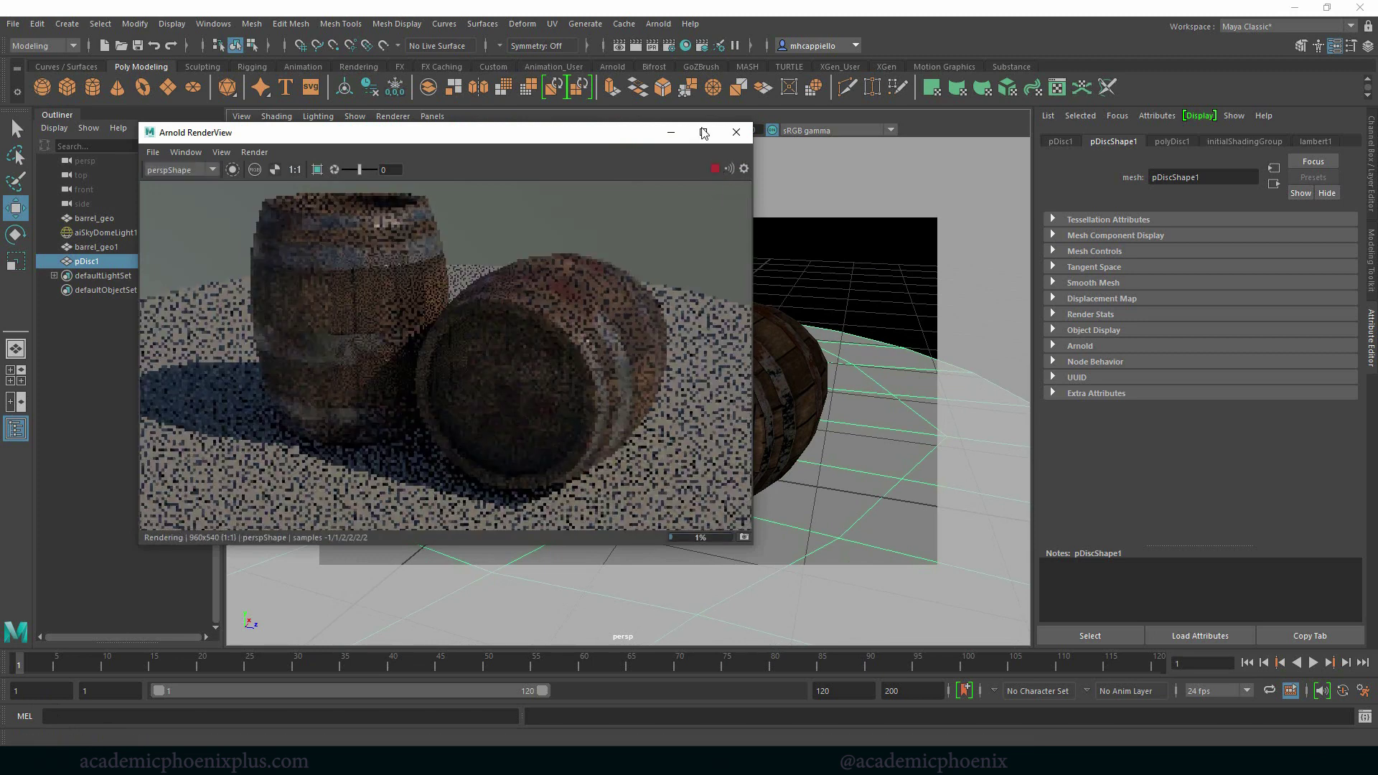
{"action": "left_click", "coordinate": [702, 132]}
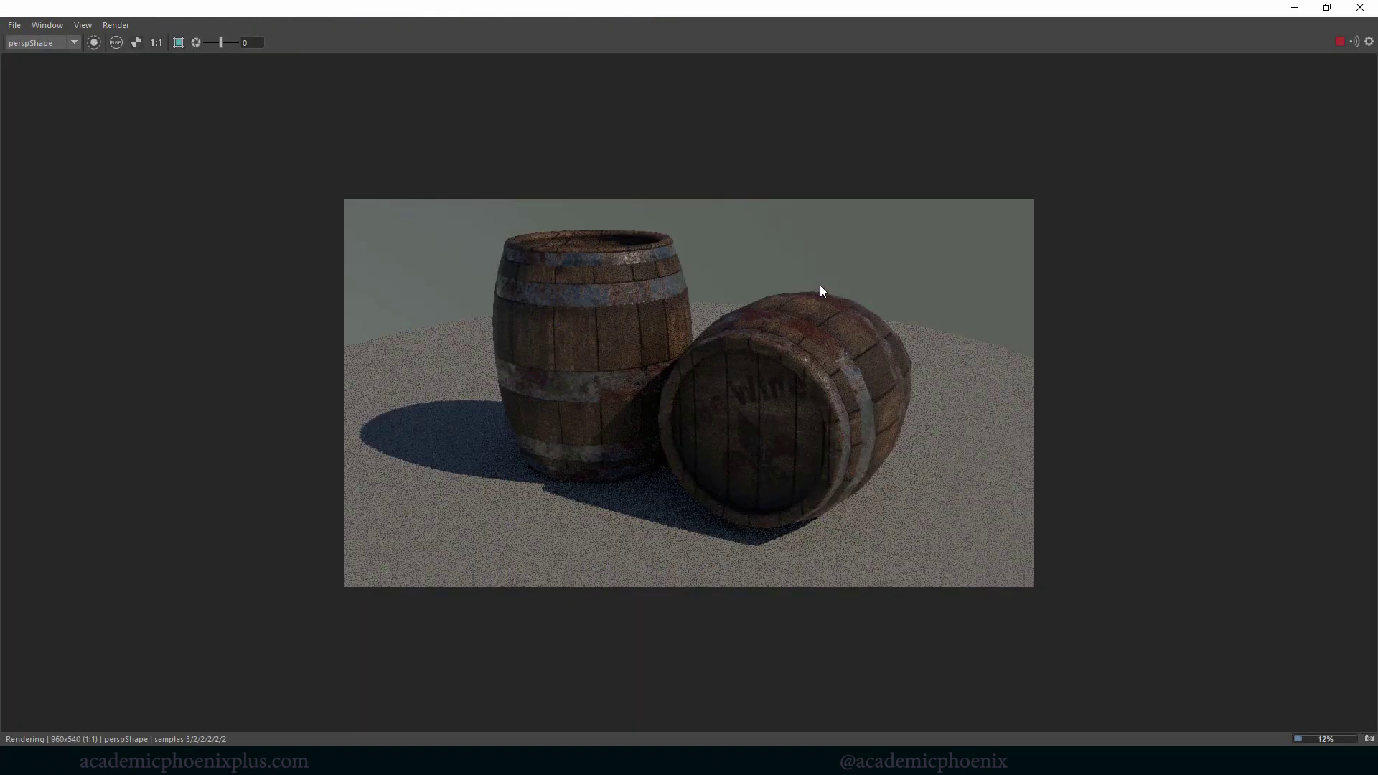
Step: Rotate the sky dome light in two passes to swing the barrels' shadows, rendering the scene again in Arnold after each adjustment
{"action": "left_click", "coordinate": [1339, 41]}
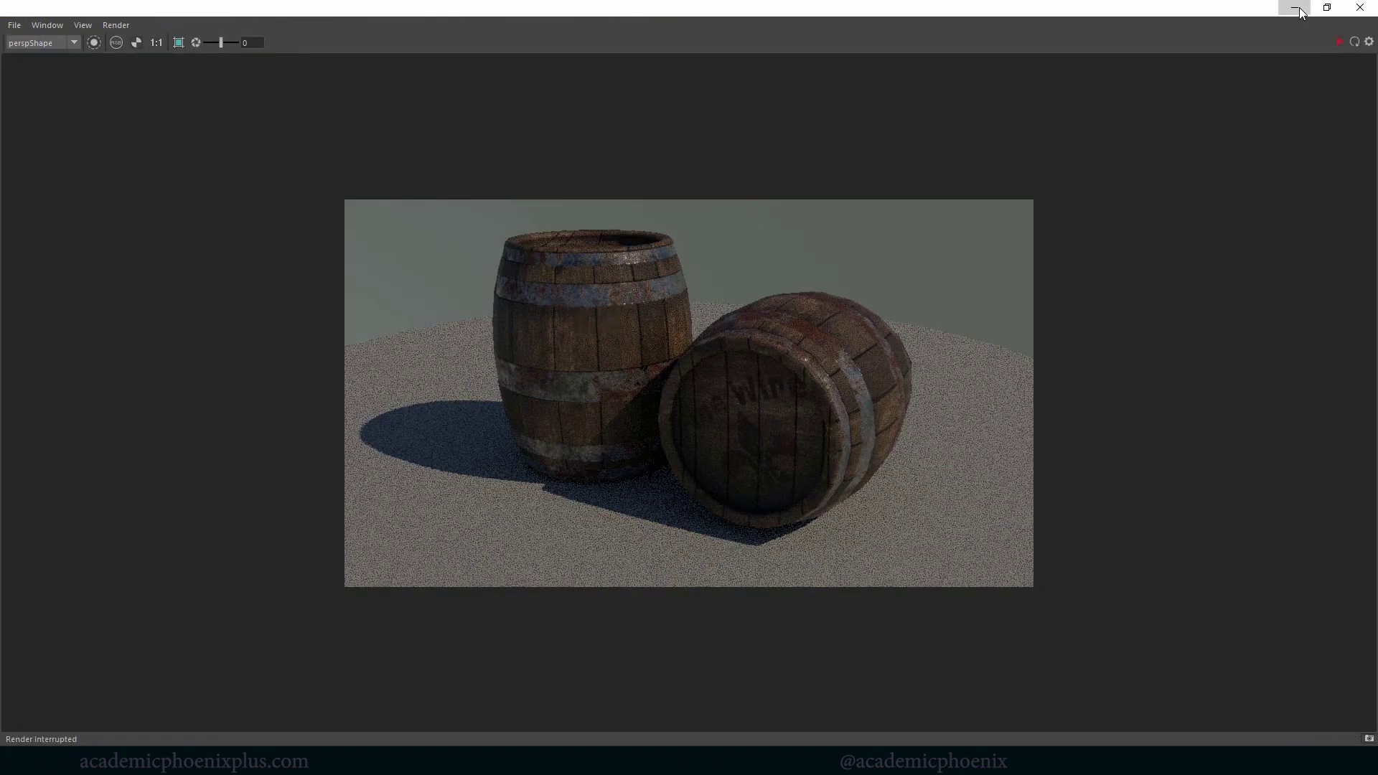
{"action": "left_click", "coordinate": [1294, 7]}
{"action": "key", "text": "e"}
{"action": "left_click_drag", "start_coordinate": [572, 483], "coordinate": [547, 461]}
{"action": "left_click", "coordinate": [659, 26]}
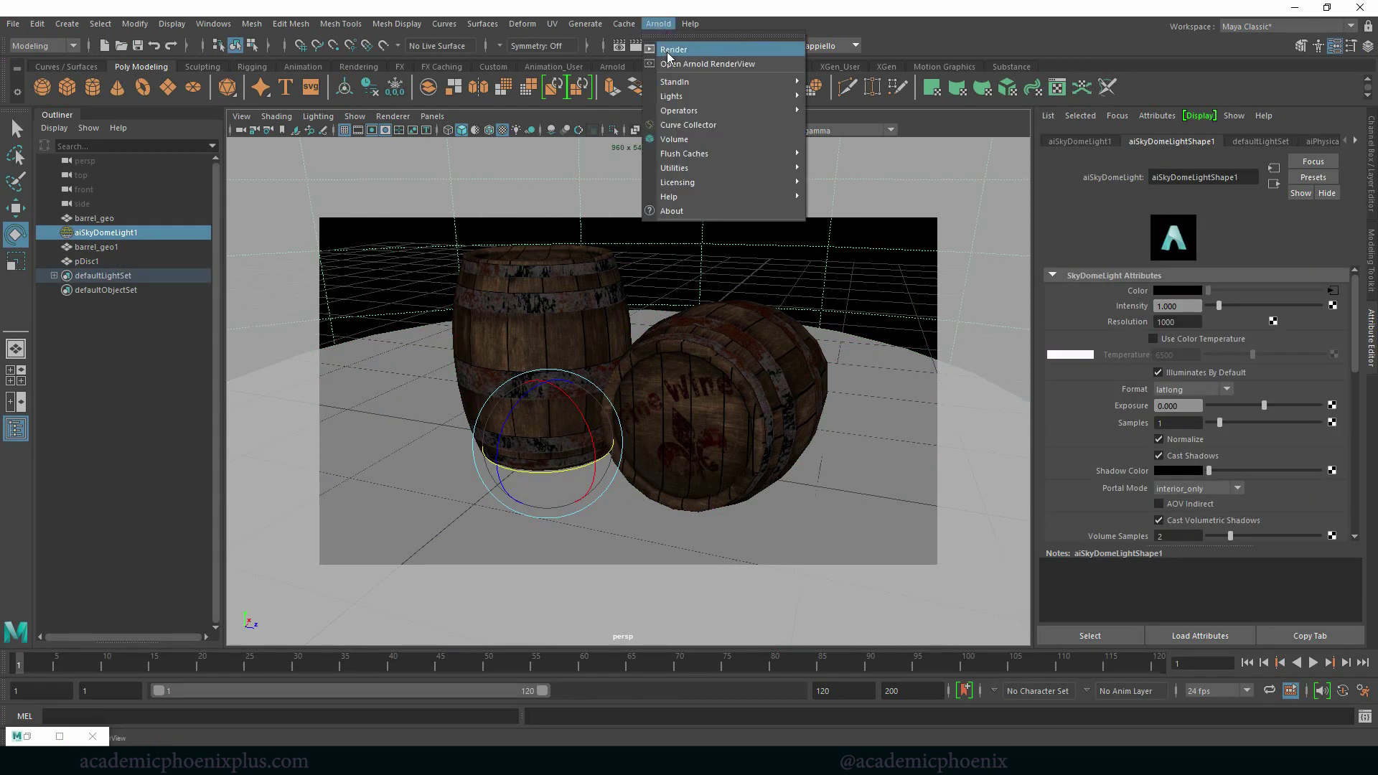
{"action": "left_click", "coordinate": [669, 52]}
{"action": "left_click_drag", "start_coordinate": [583, 470], "coordinate": [542, 463]}
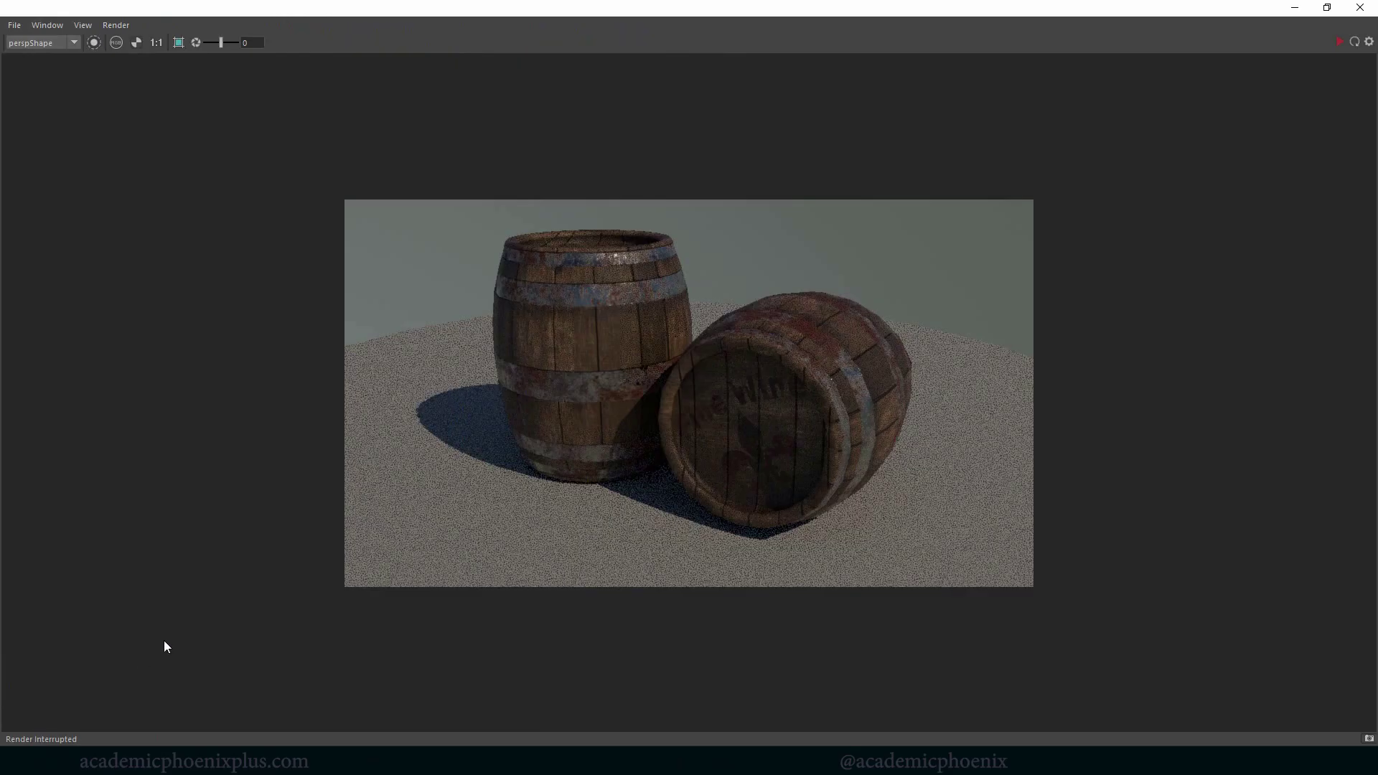
{"action": "left_click", "coordinate": [1338, 42]}
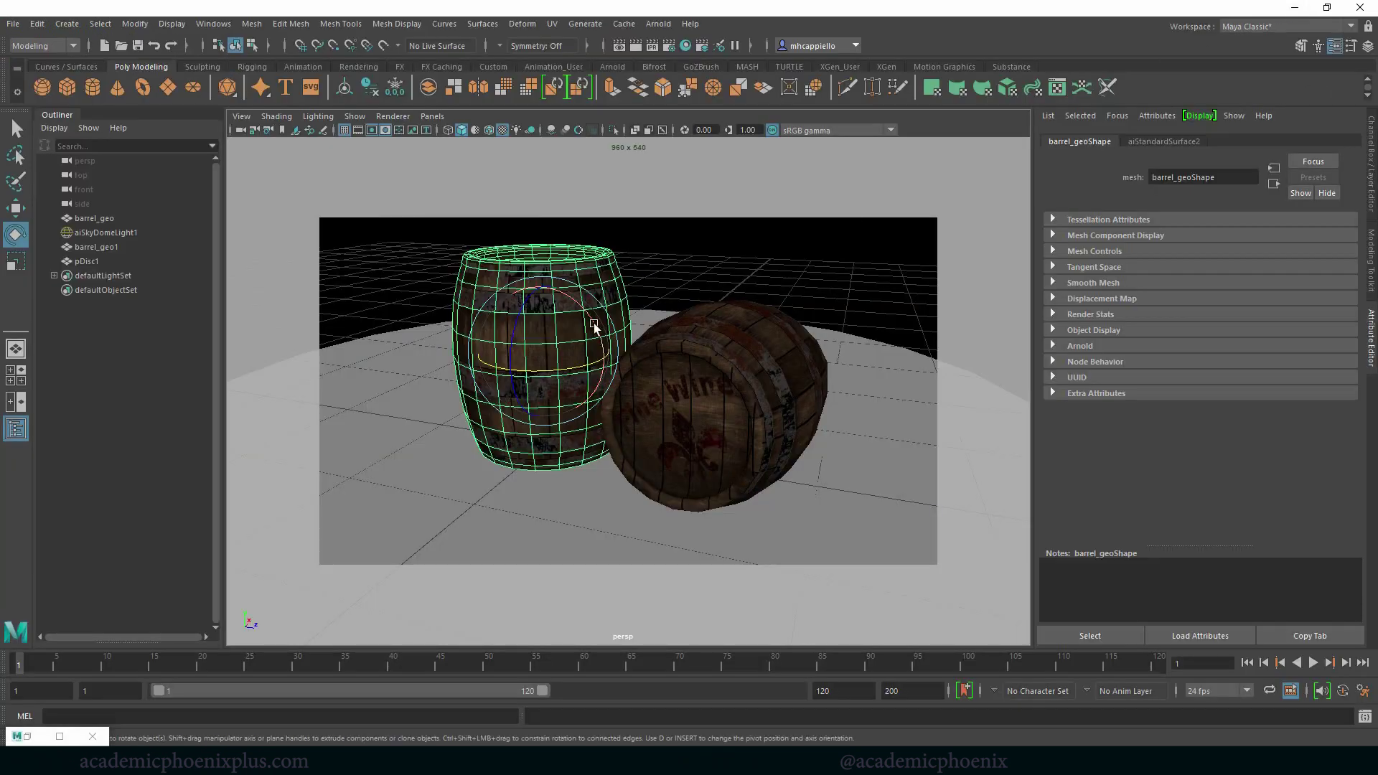
Step: Enable smooth mesh preview on both barrels and render the scene again in Arnold
{"action": "left_click", "coordinate": [739, 349]}
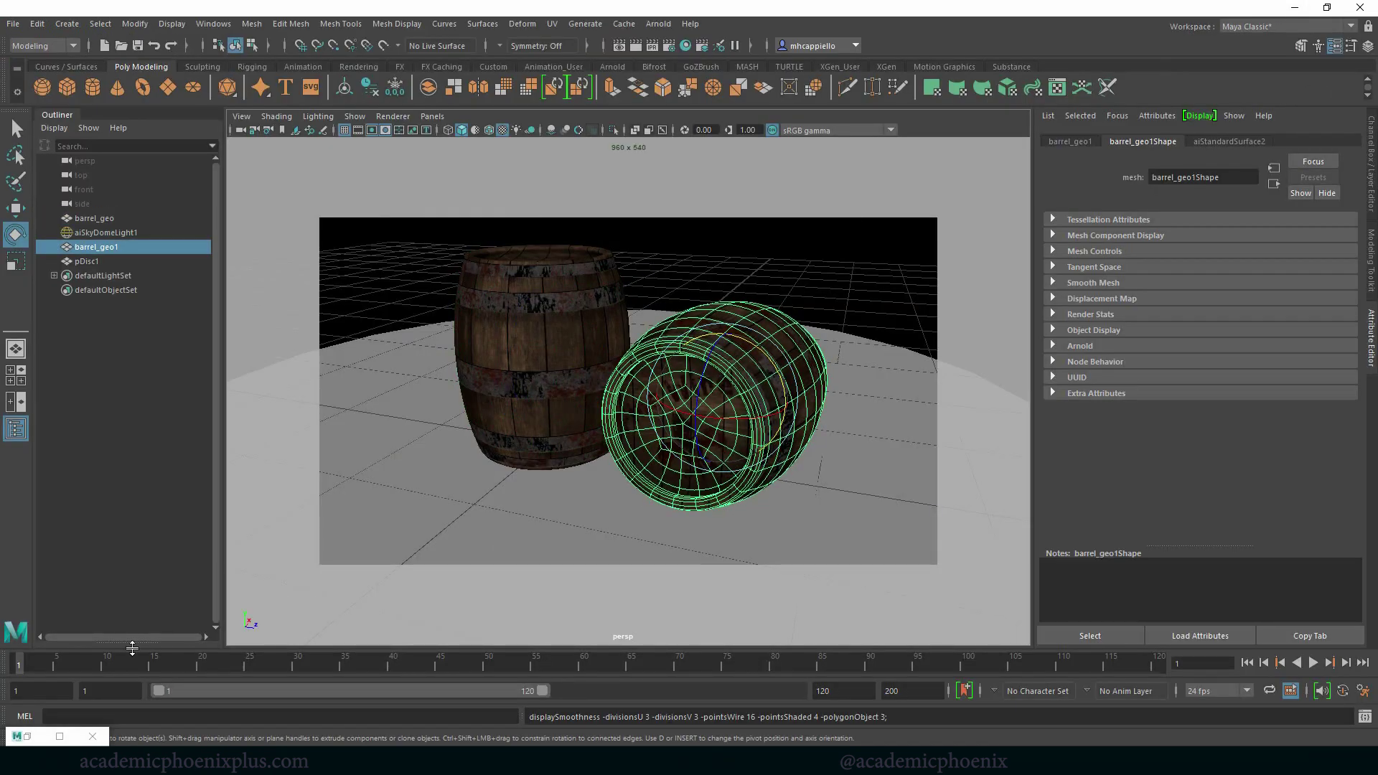
{"action": "left_click", "coordinate": [42, 736]}
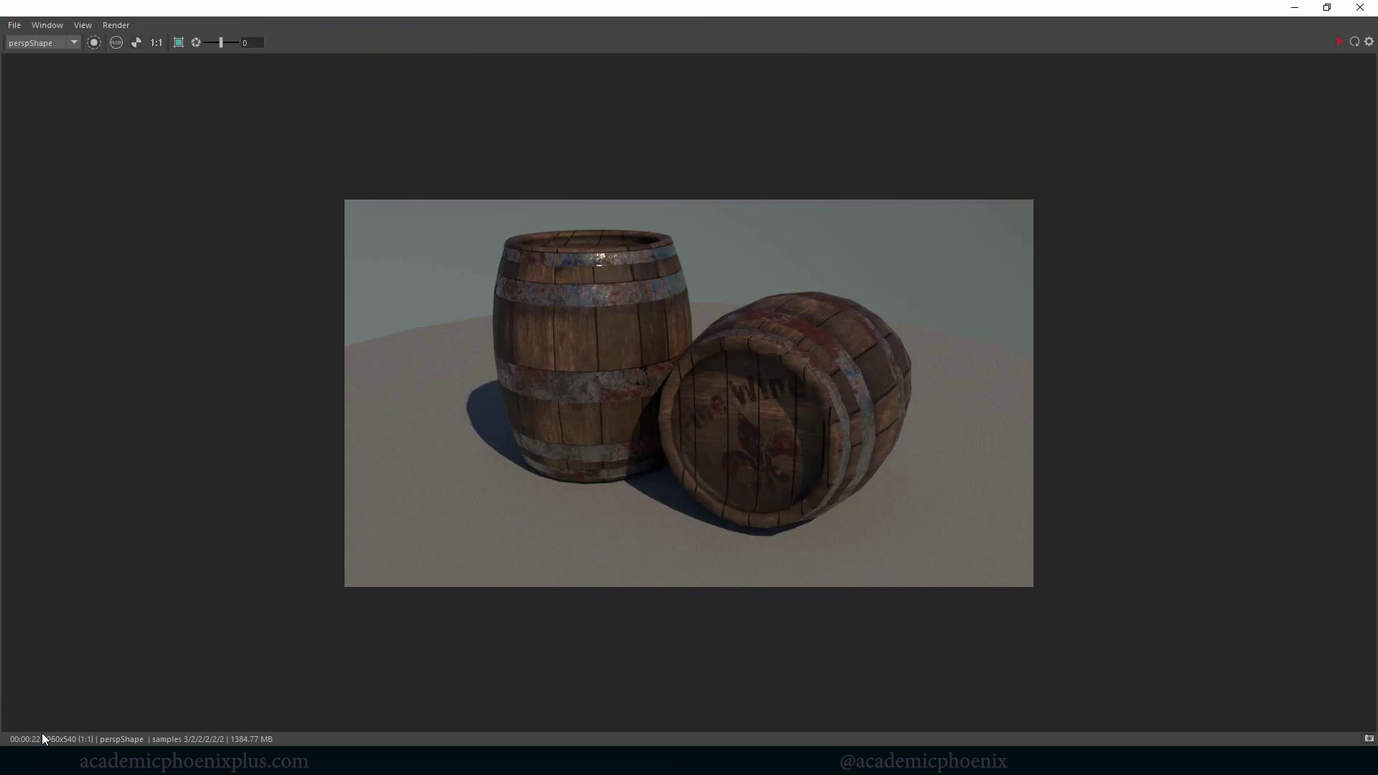
{"action": "left_click", "coordinate": [1340, 42]}
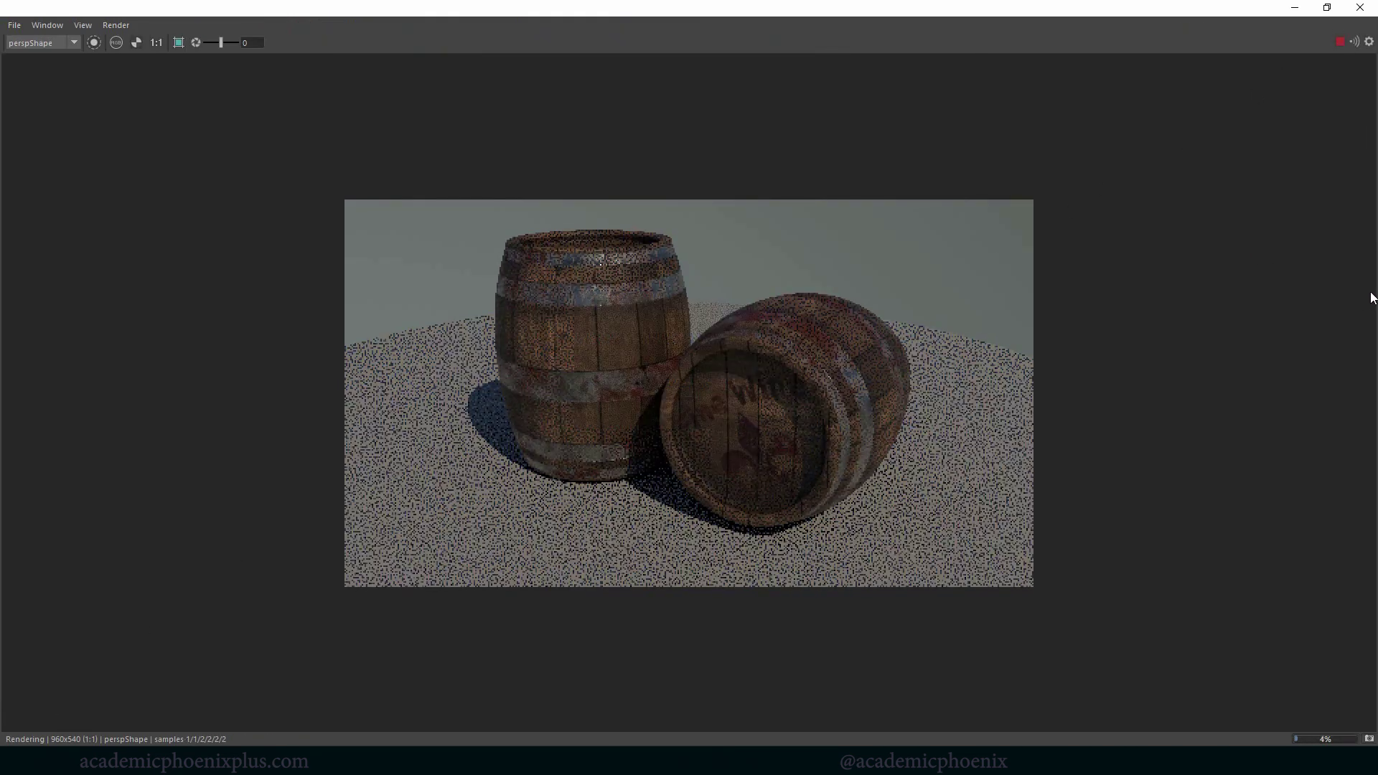